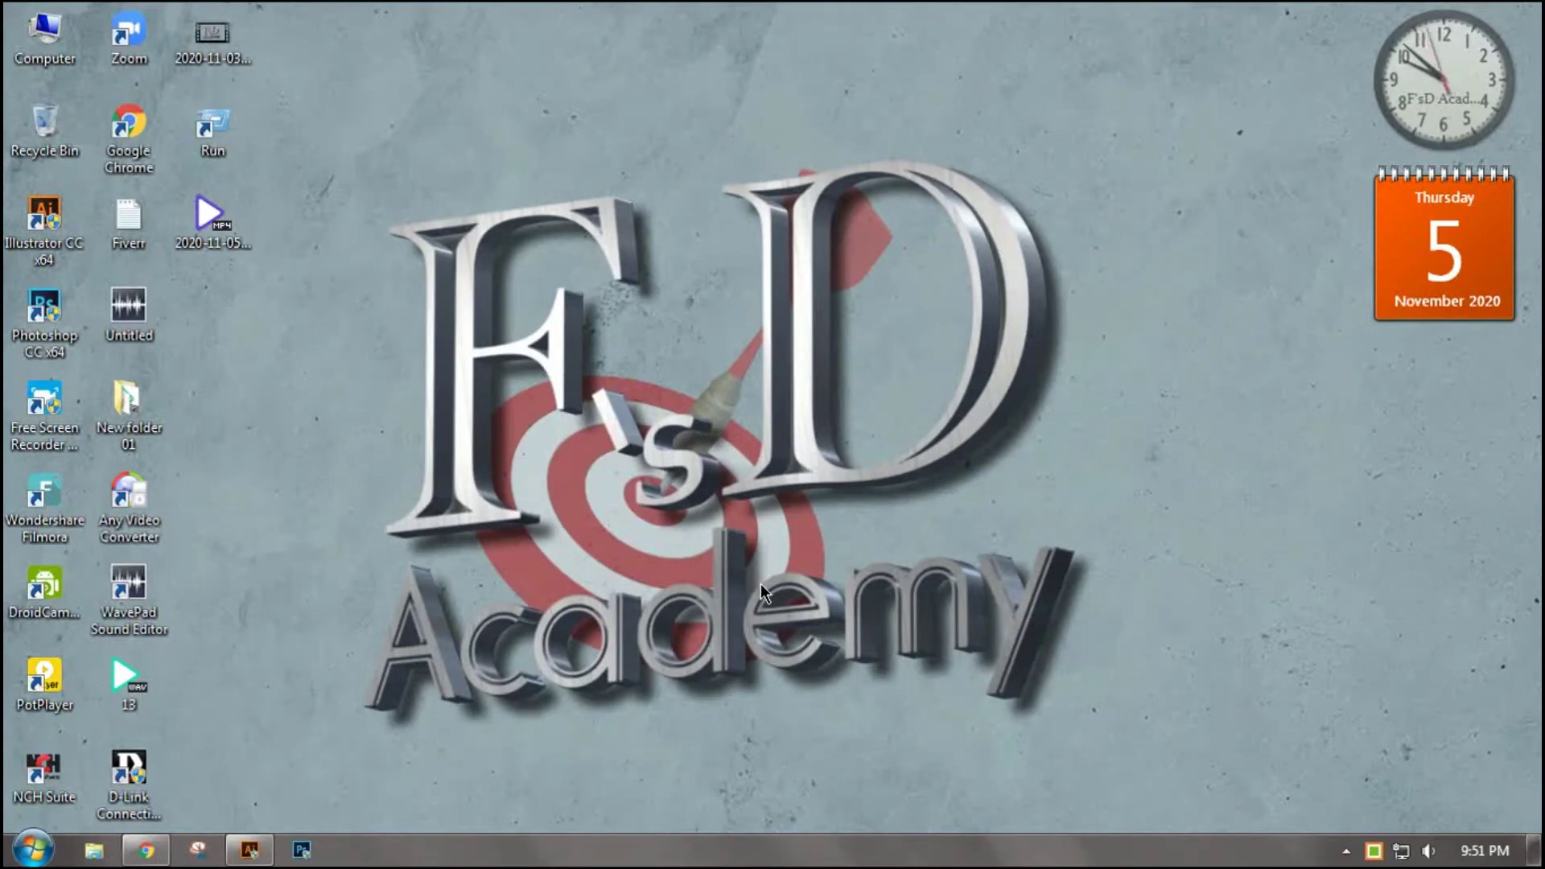
- Draw a small three-pointed star, a triangle, near the artboard's top-left with the Star tool
click(243, 852)
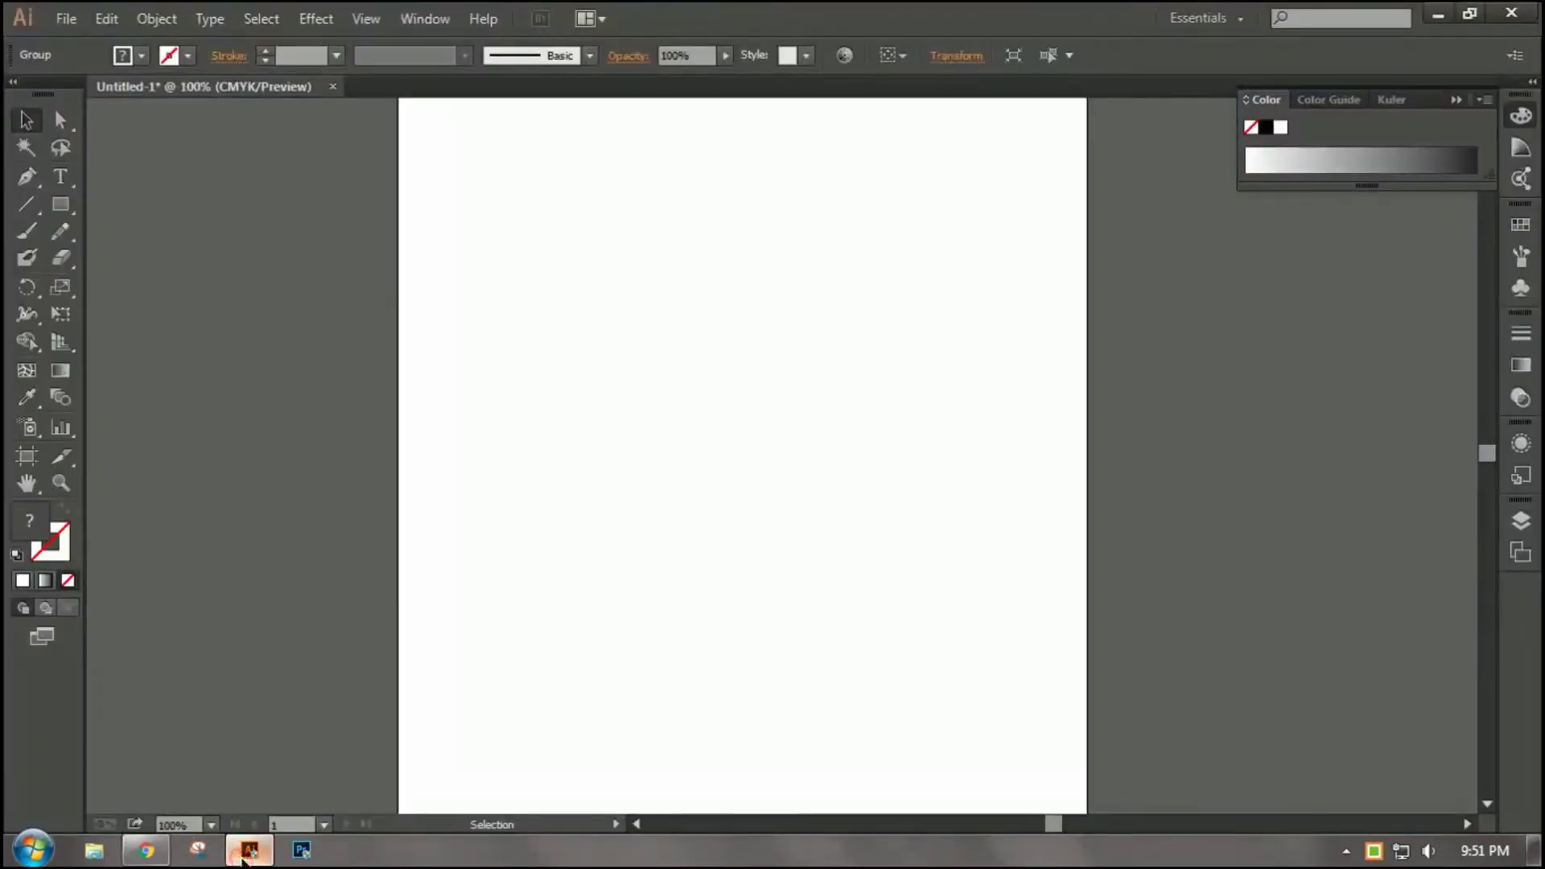
click(40, 291)
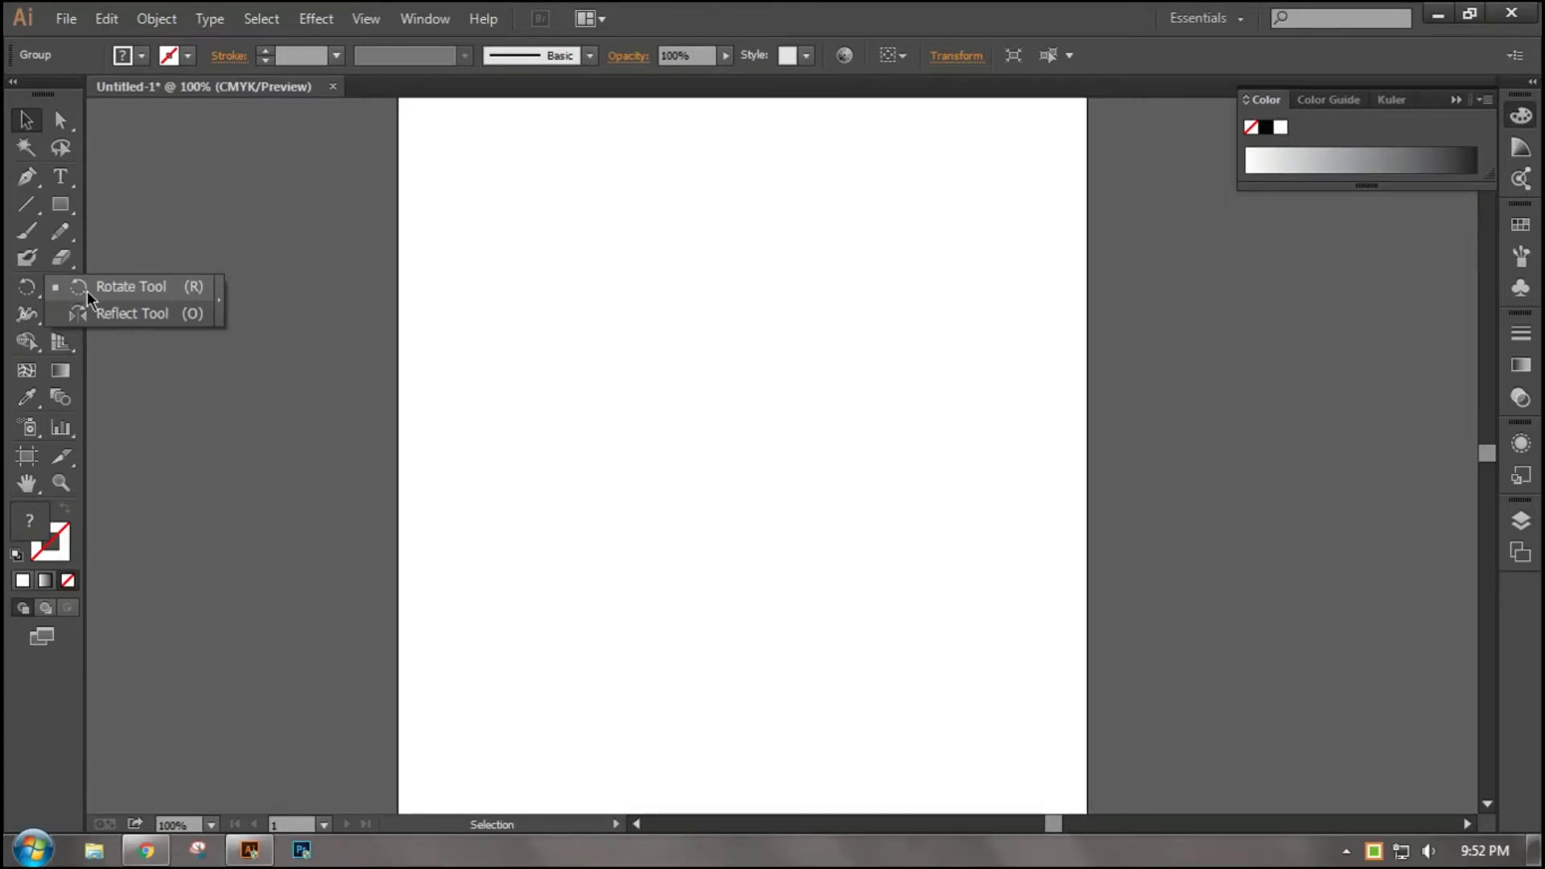
click(55, 211)
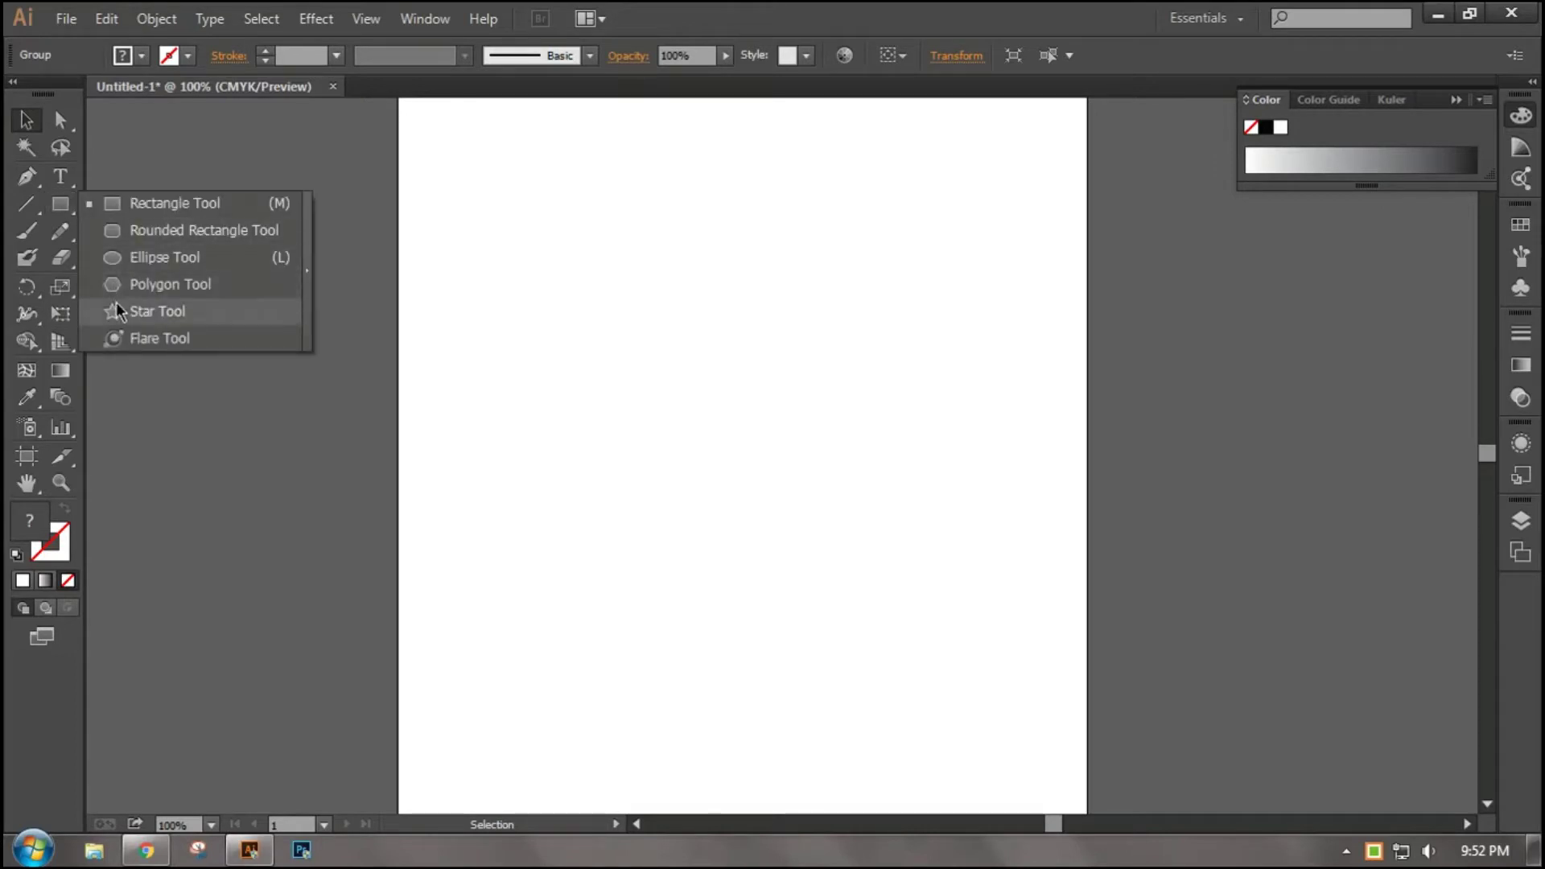
click(121, 257)
click(61, 204)
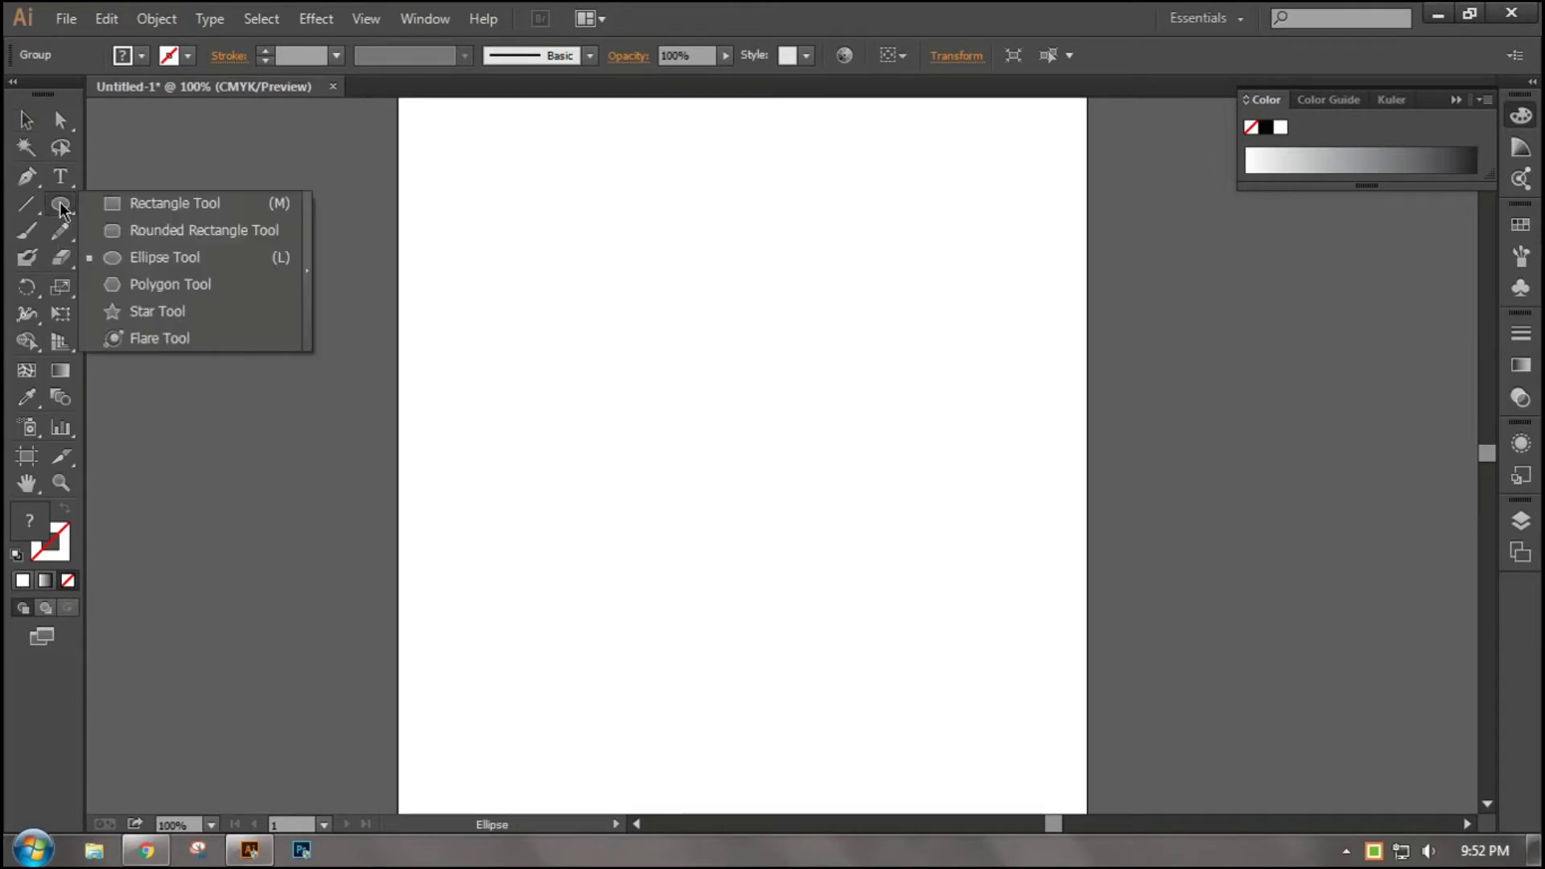
click(117, 308)
mouse_move(545, 301)
mouse_down()
mouse_move(639, 475)
mouse_move(609, 343)
mouse_move(551, 349)
mouse_up()
key(Down)
key(Down)
key(v)
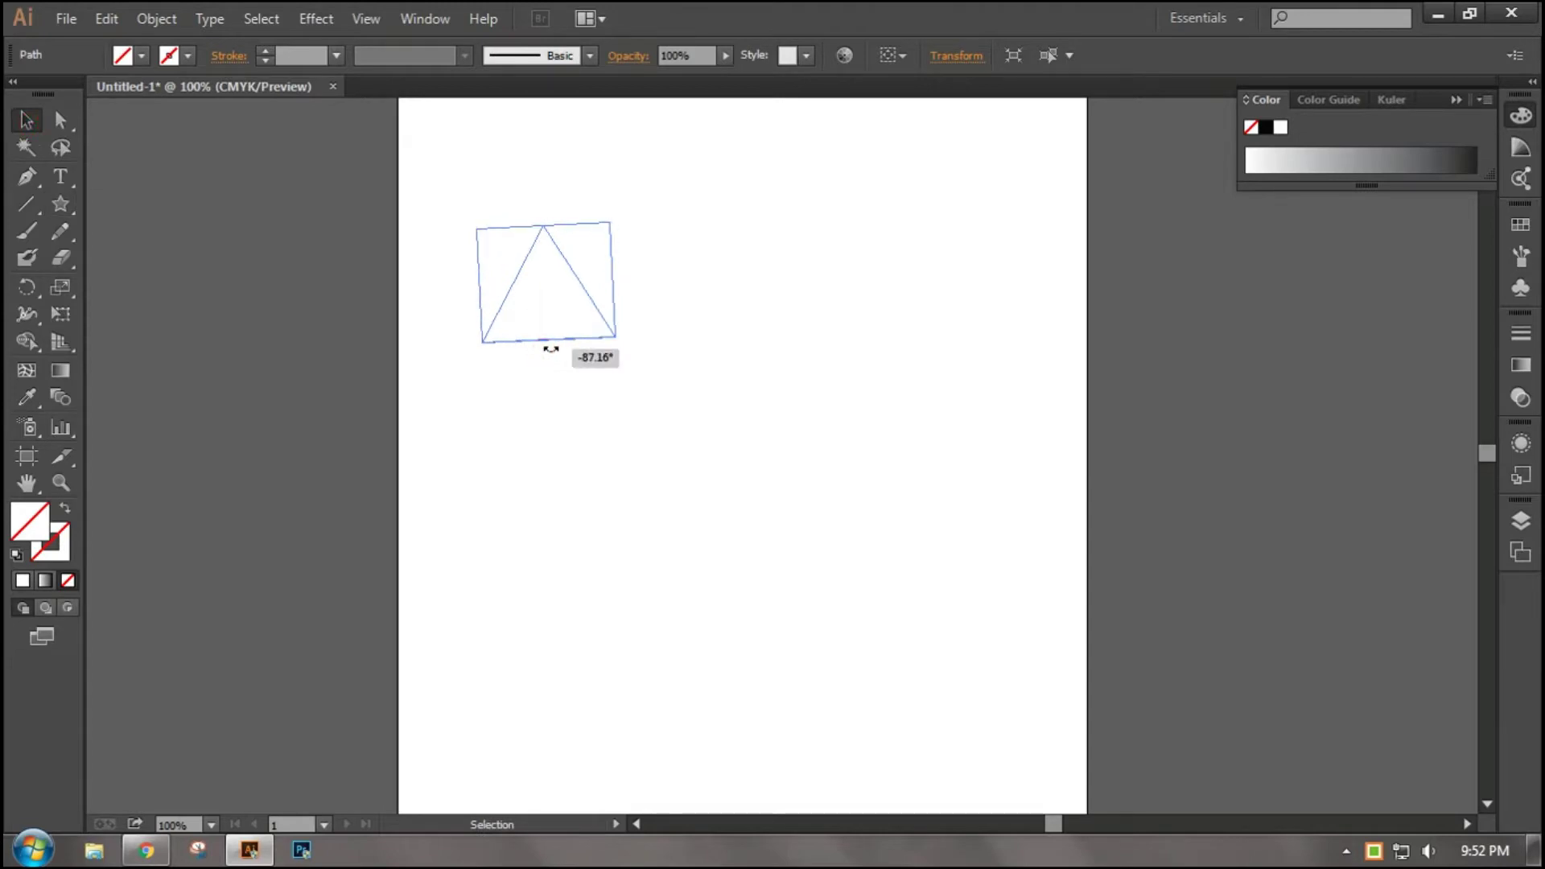
- Rotate the triangle slightly and pull its top anchor upward into a tall spike
drag(551, 350, 549, 349)
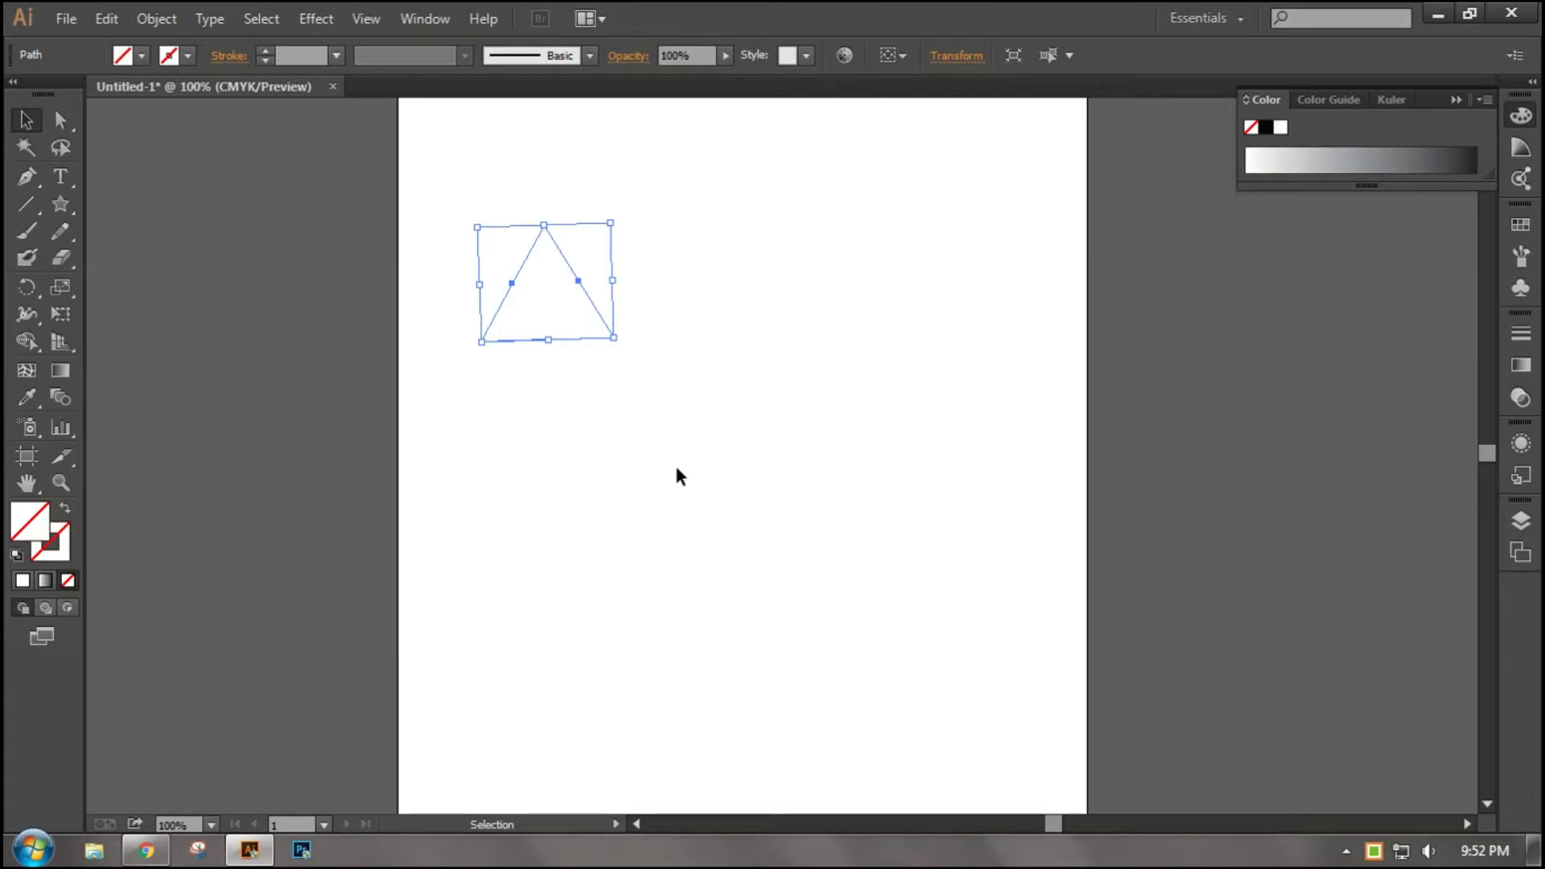
click(152, 62)
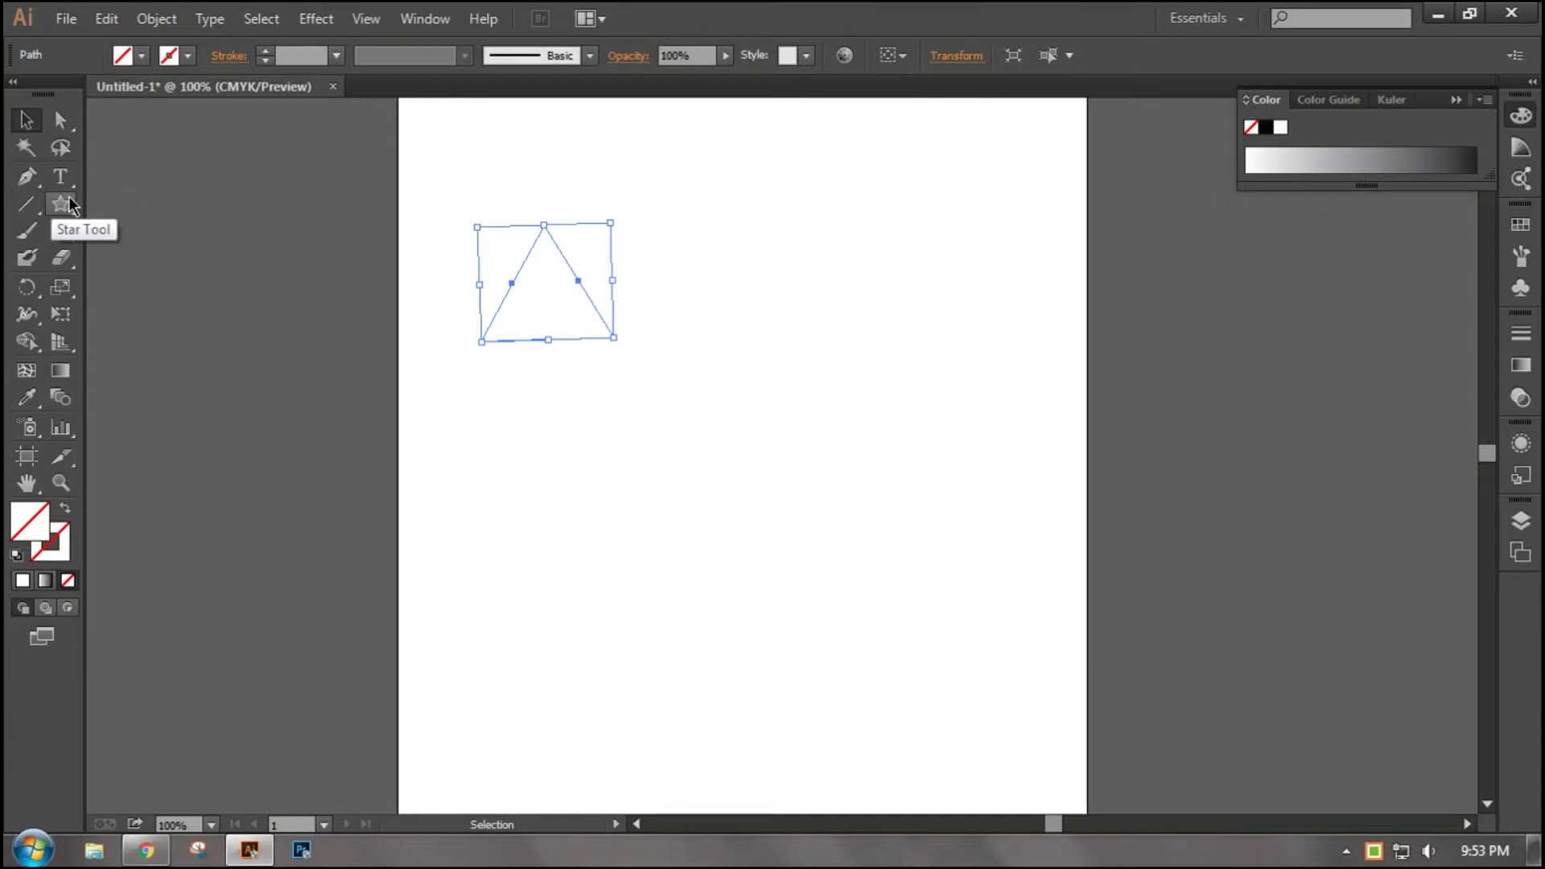
drag(71, 205, 121, 203)
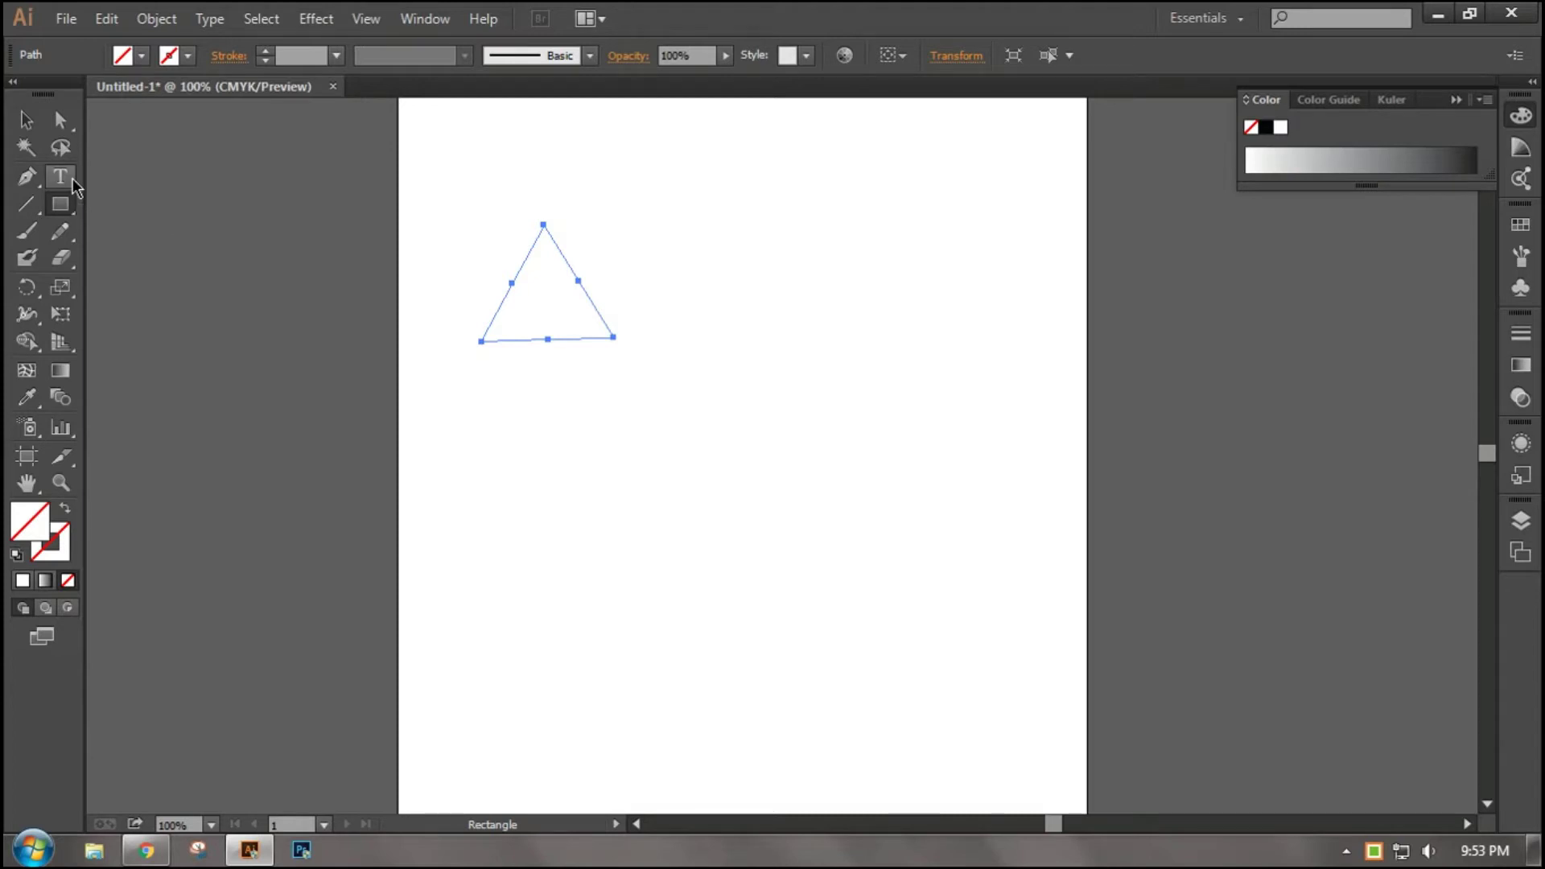
click(53, 120)
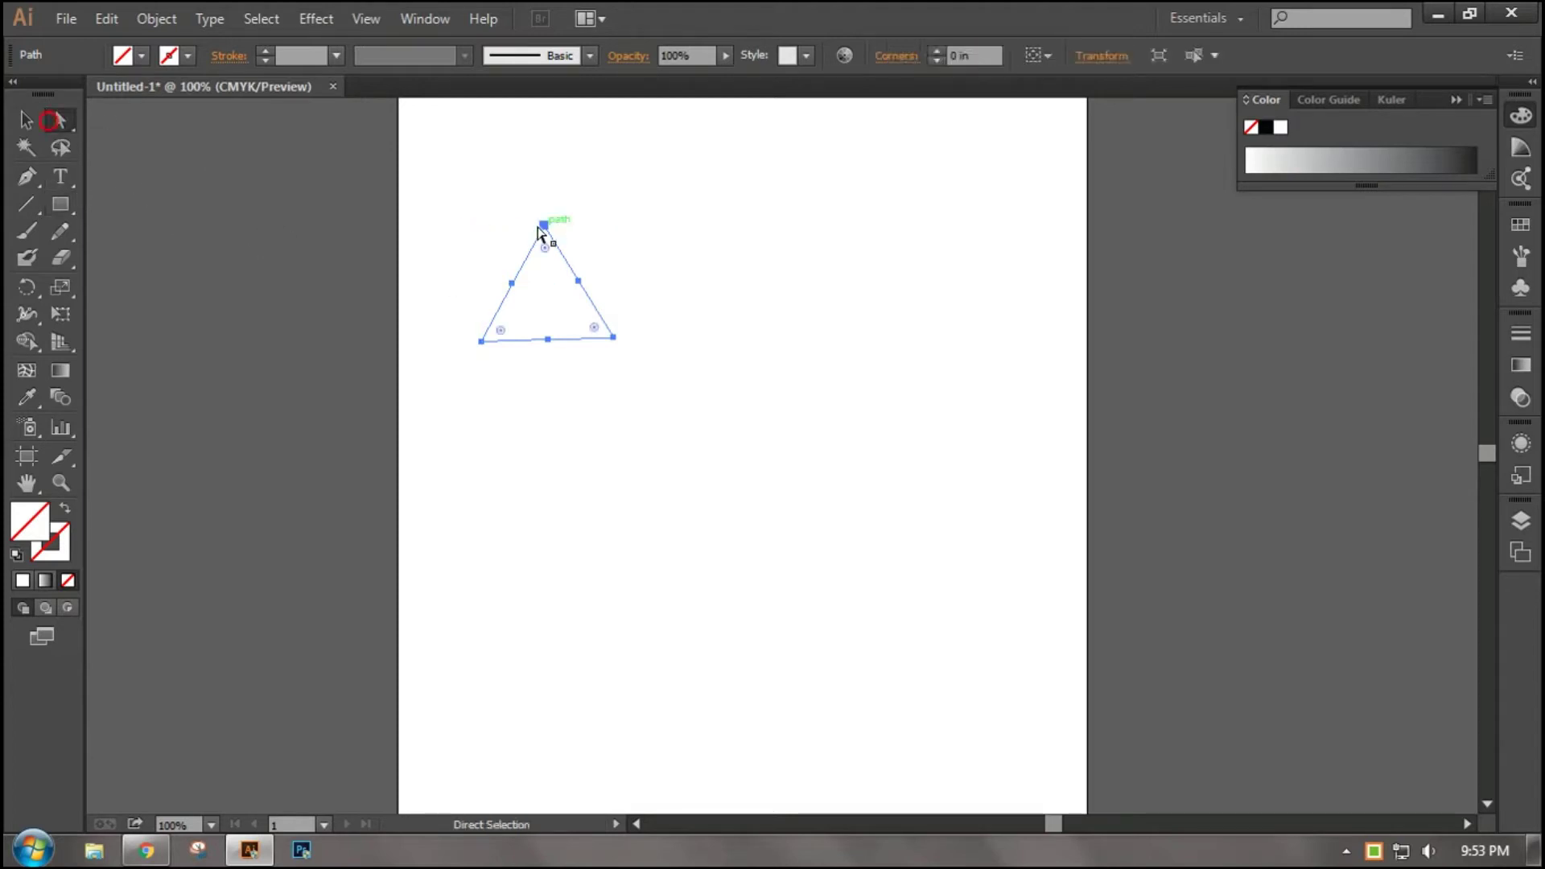
drag(540, 231, 535, 120)
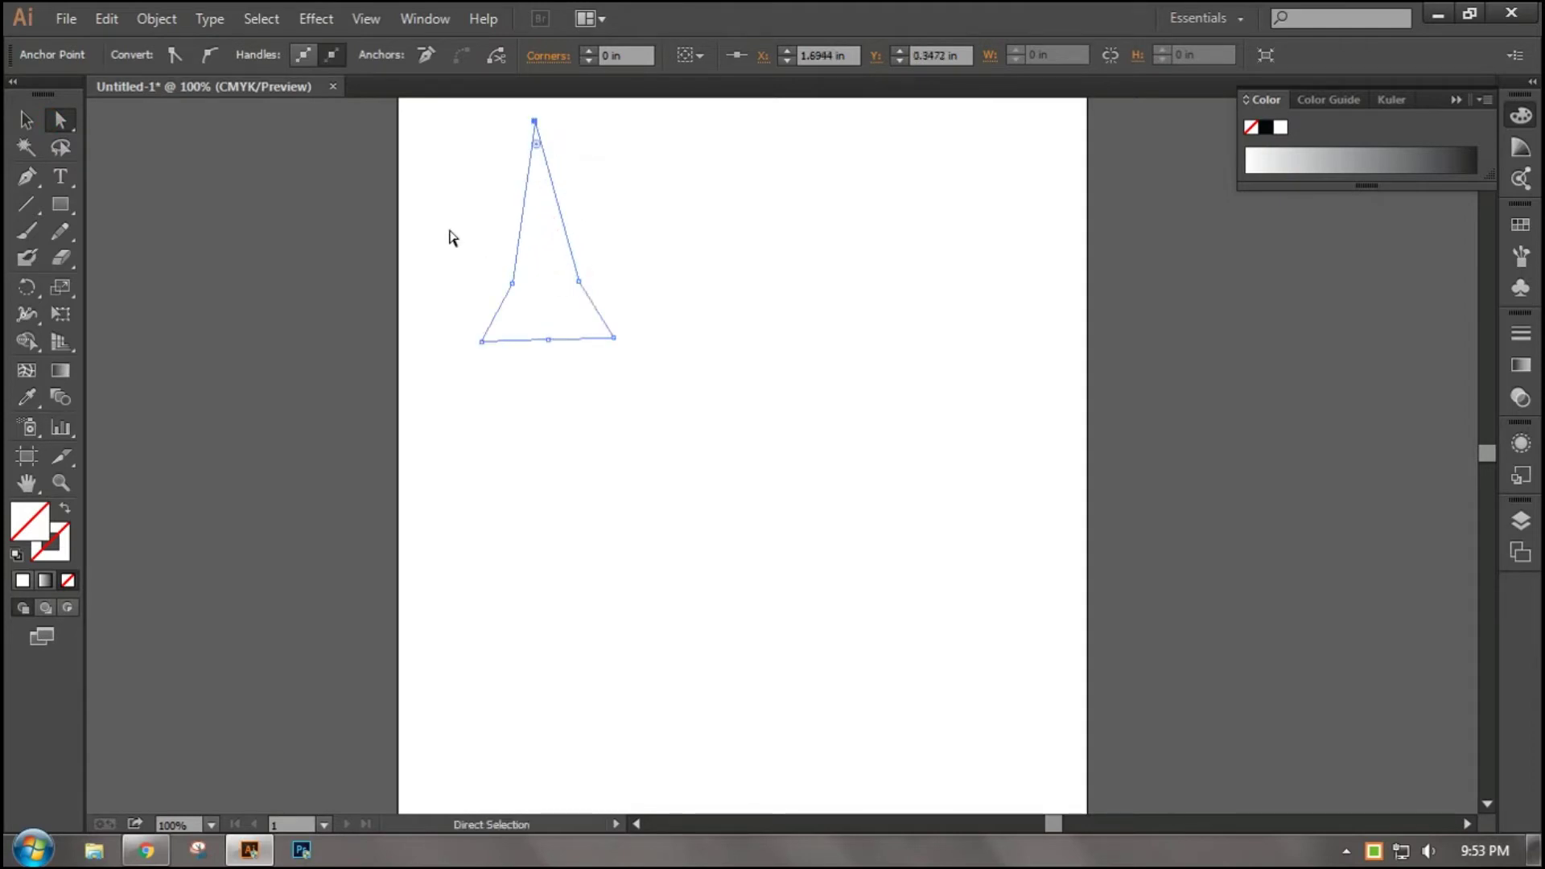
- Select the stretched triangle and remove it, leaving the artboard blank
key(v)
drag(449, 153, 758, 469)
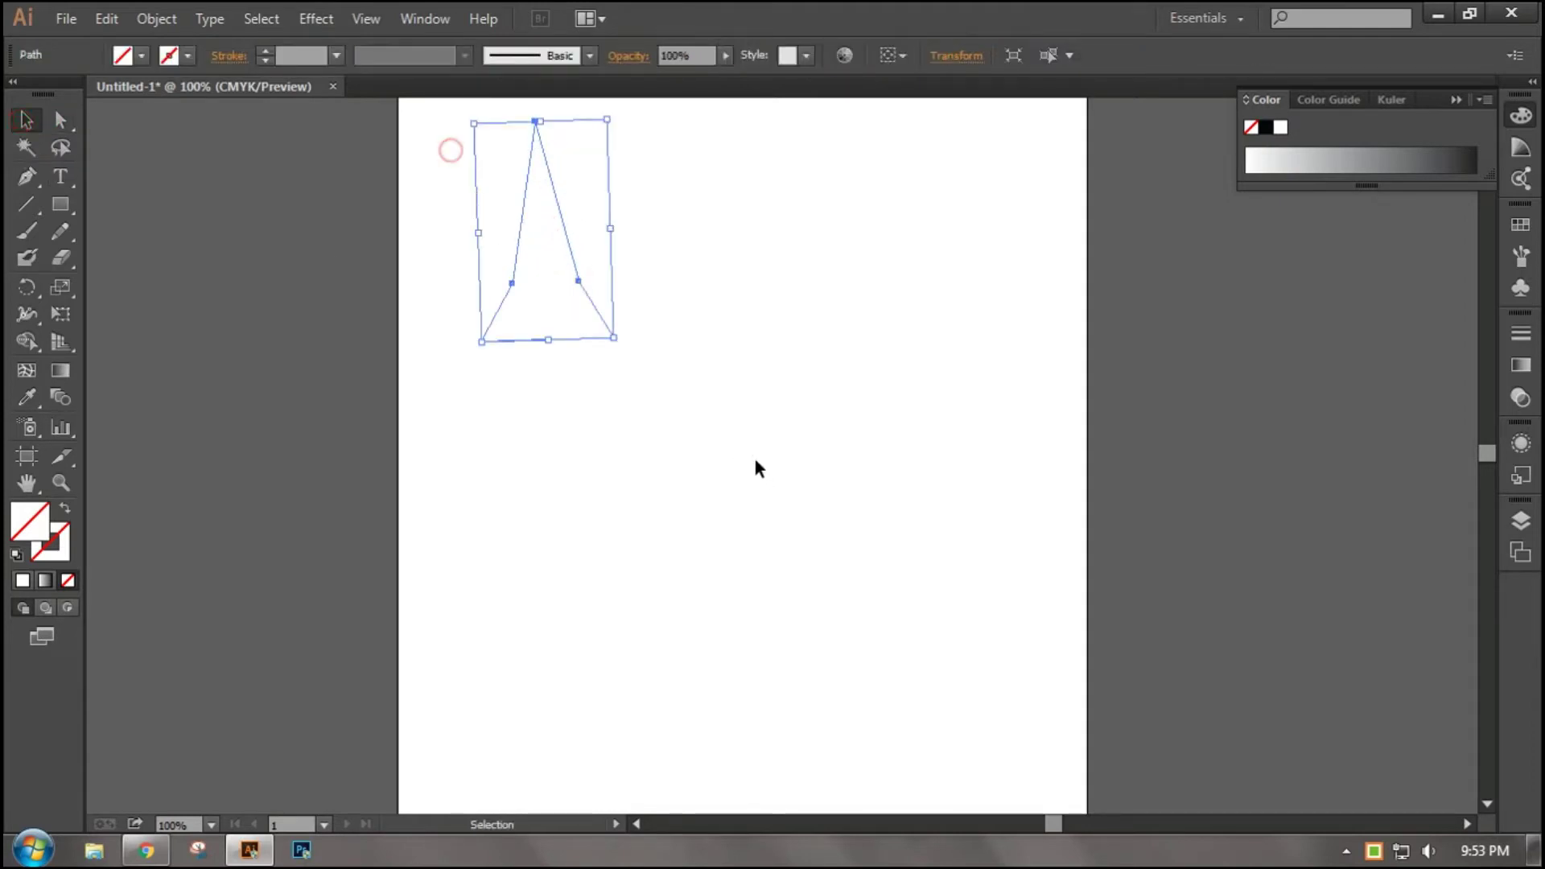
click(758, 469)
drag(60, 204, 161, 288)
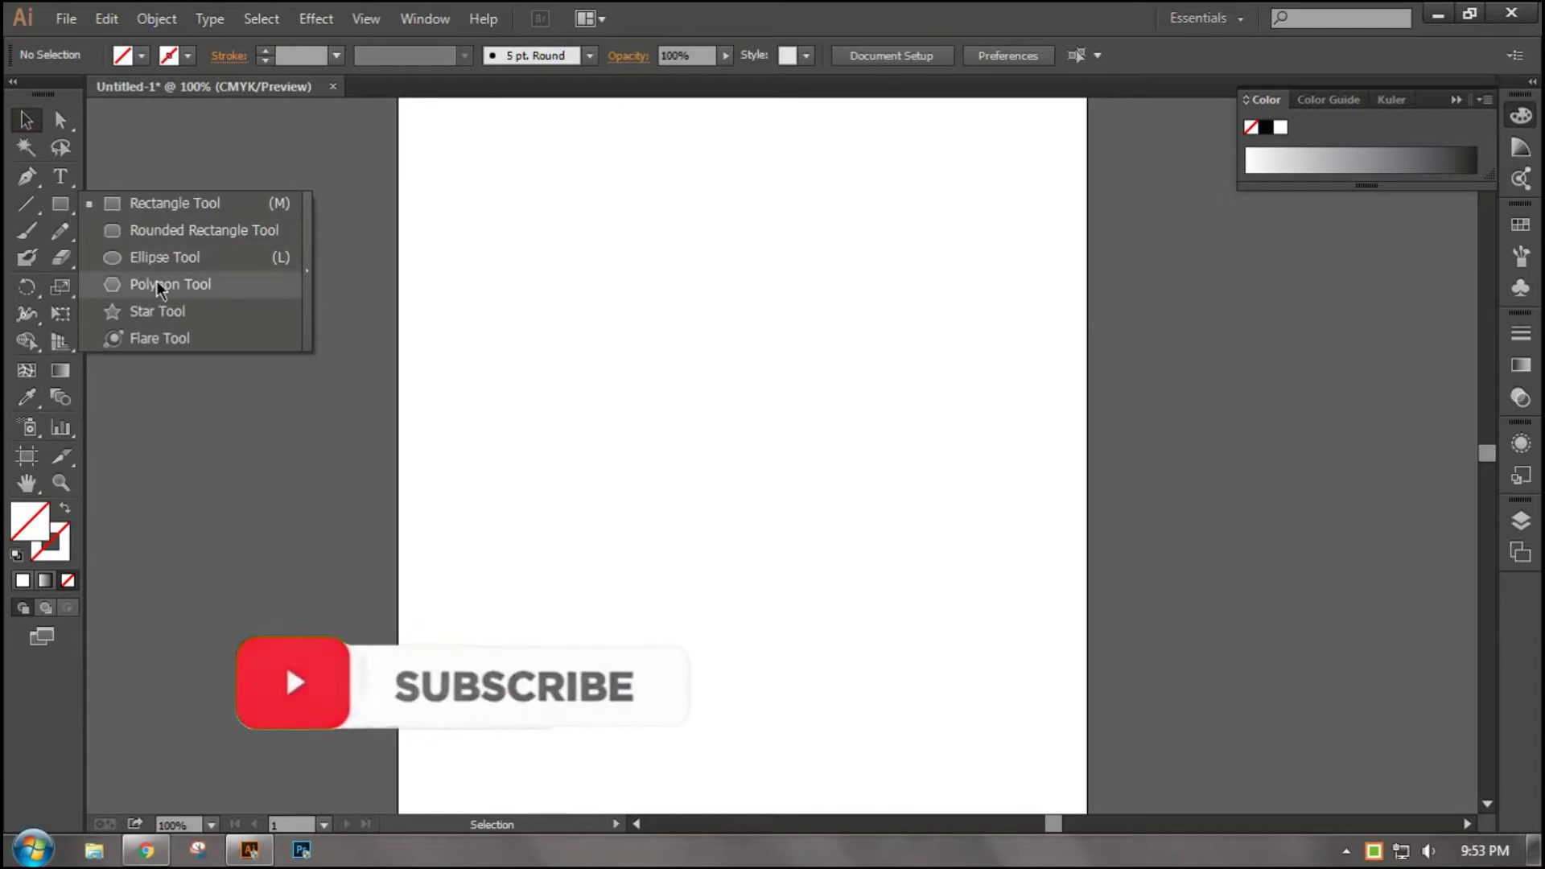
- Draw a three-sided polygon and drag its top anchor far upward
drag(627, 367, 745, 531)
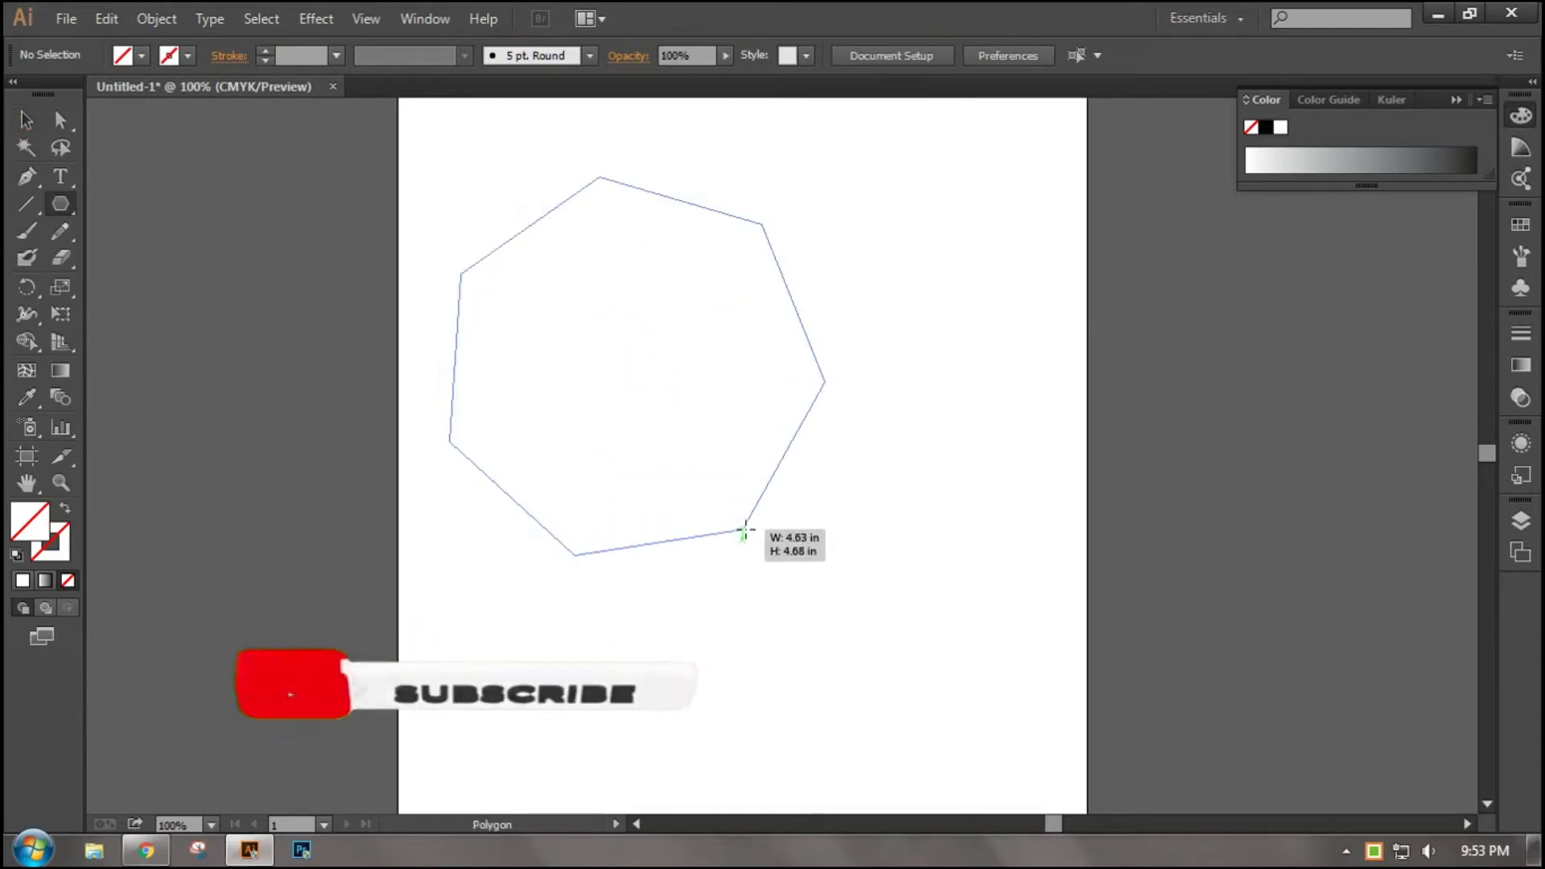
key(Down)
key(Down)
key(Down)
key(Down)
drag(744, 531, 747, 437)
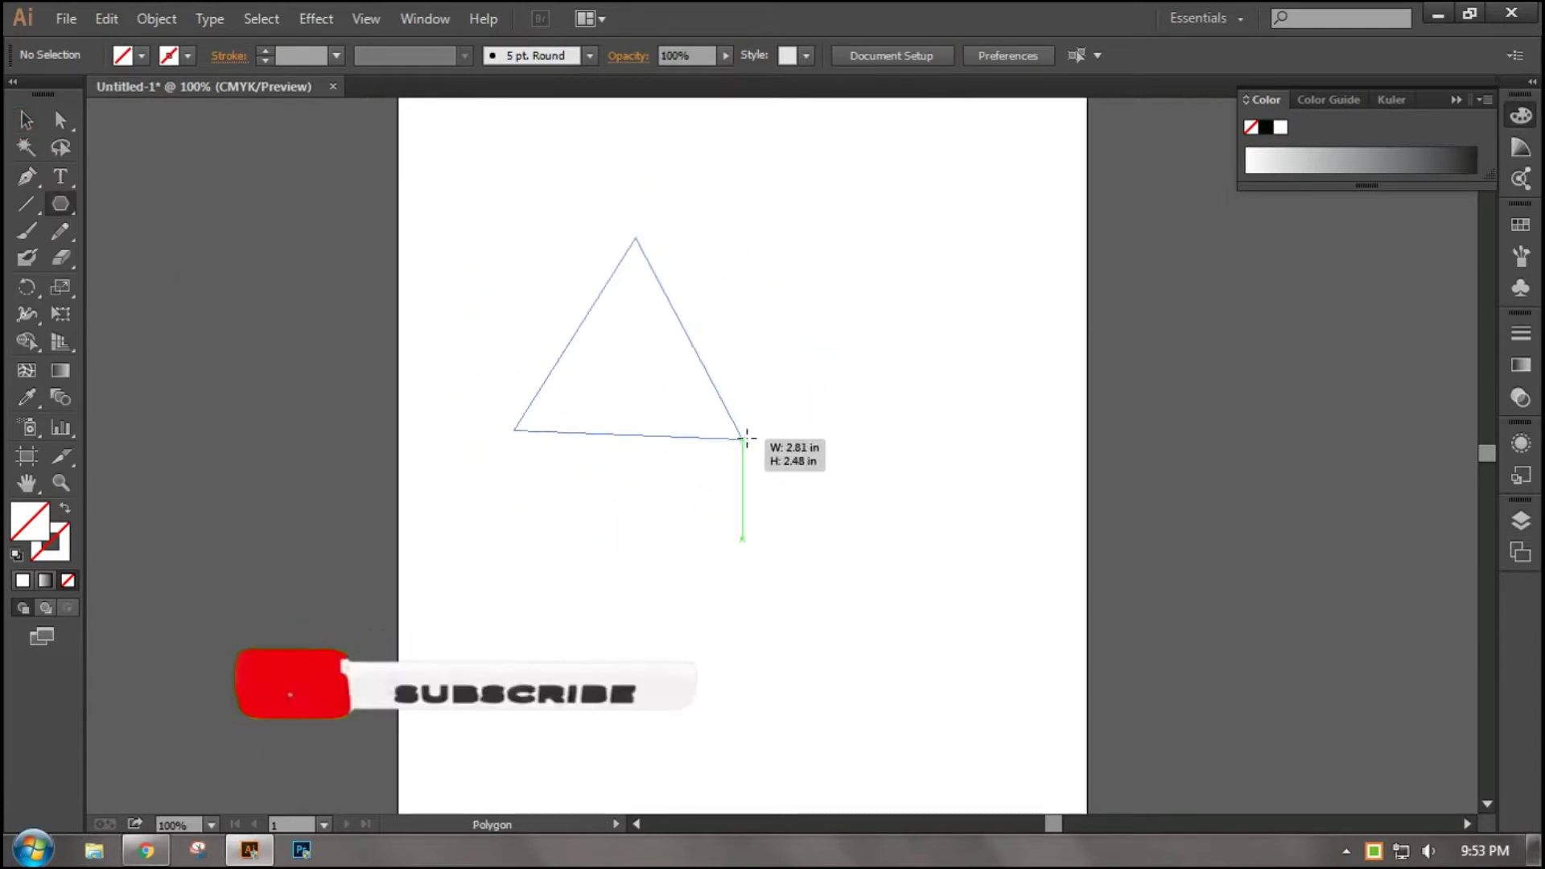
click(56, 123)
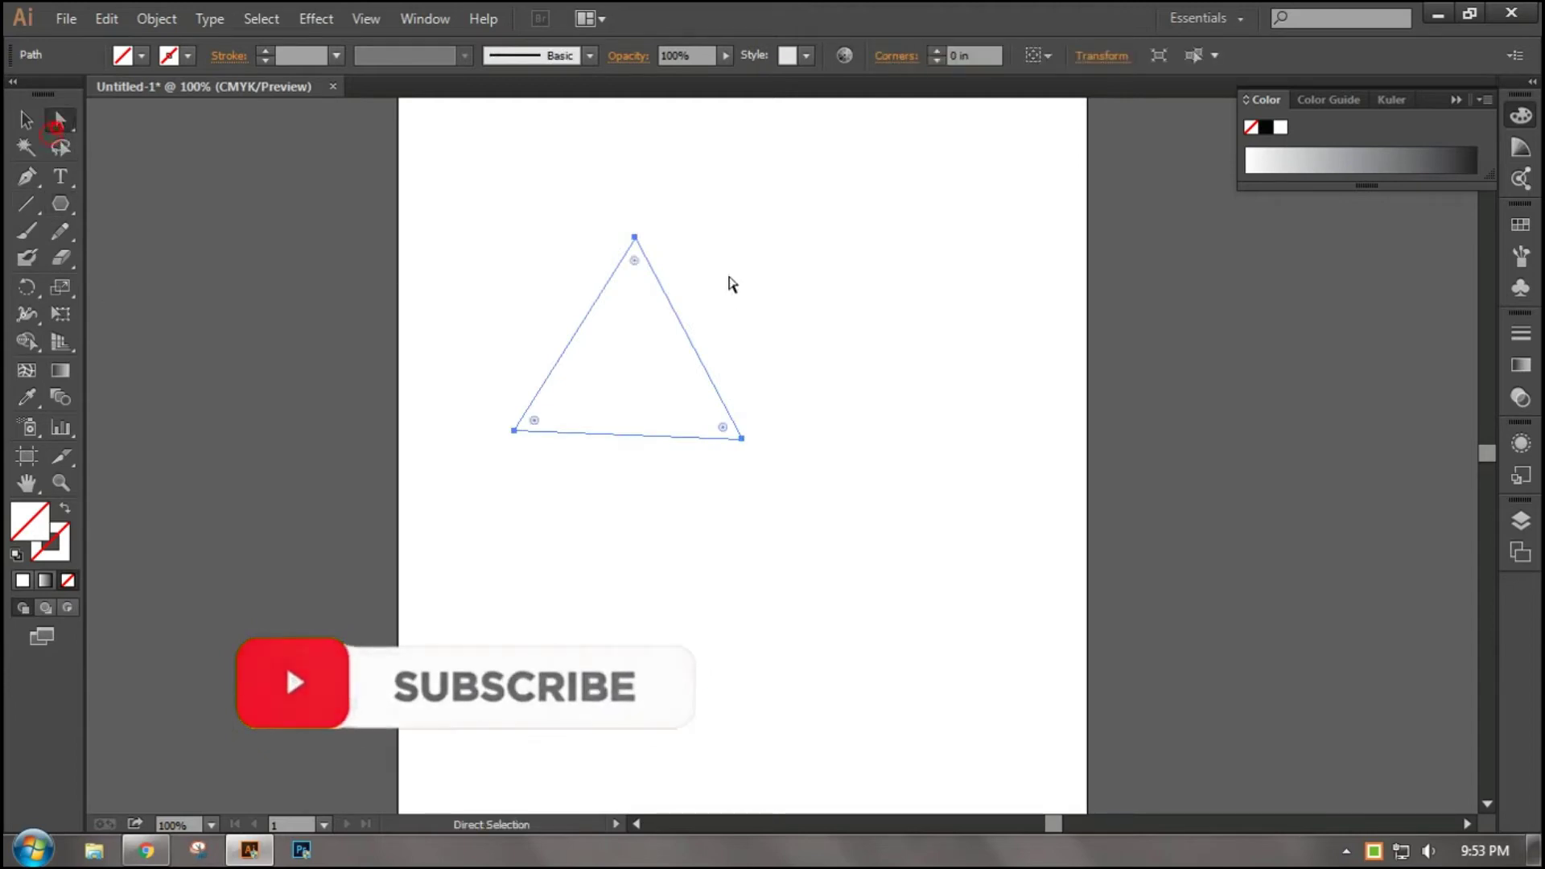
drag(634, 238, 641, 489)
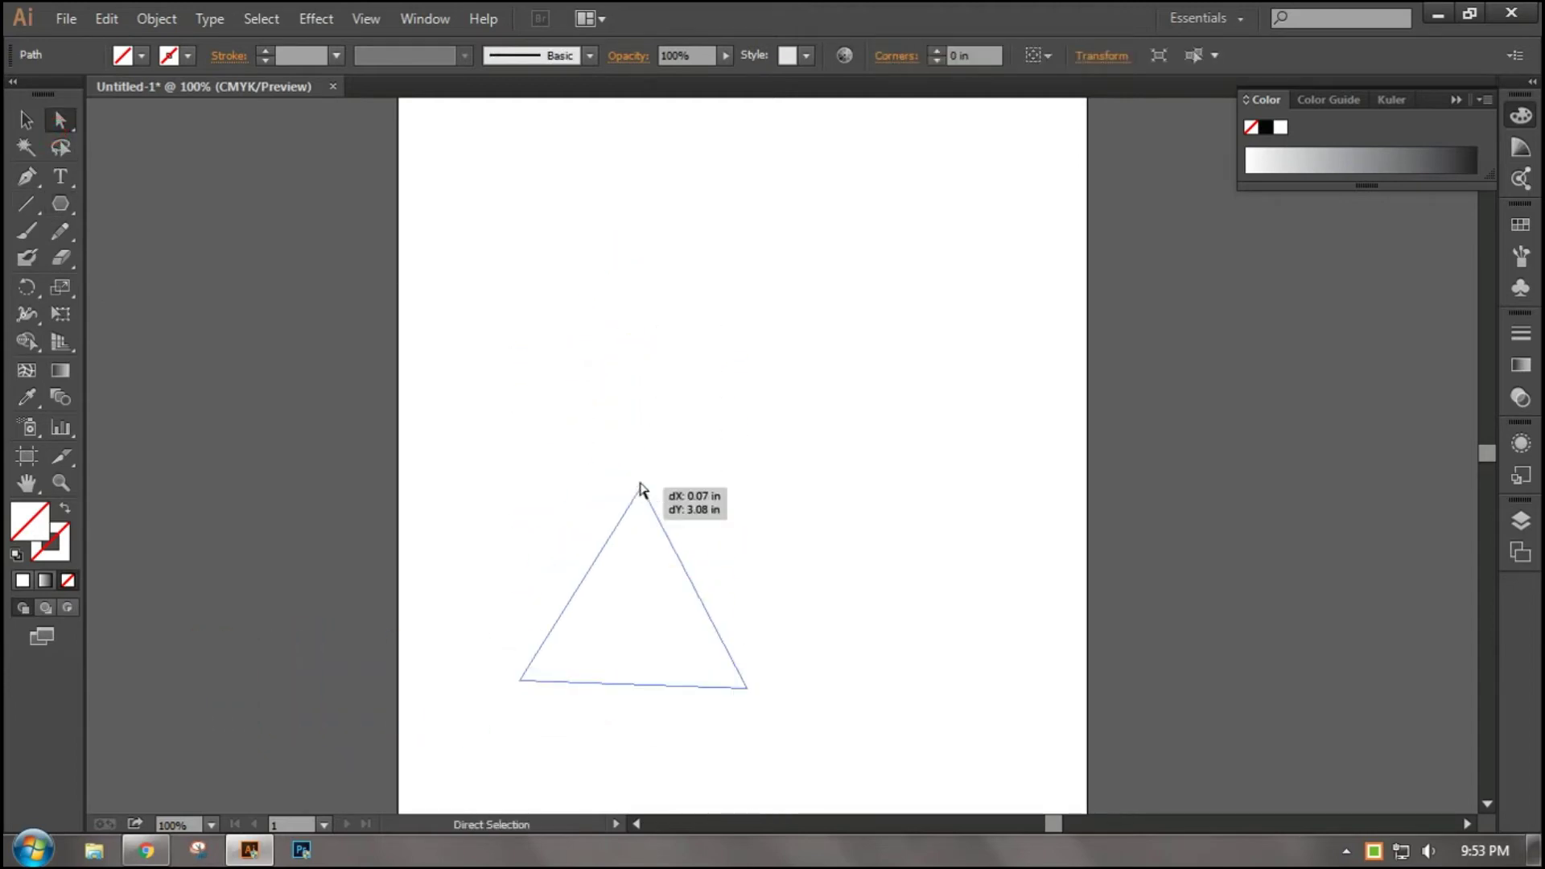
mouse_move(593, 442)
mouse_down()
mouse_move(680, 511)
mouse_move(637, 287)
mouse_move(642, 165)
mouse_up()
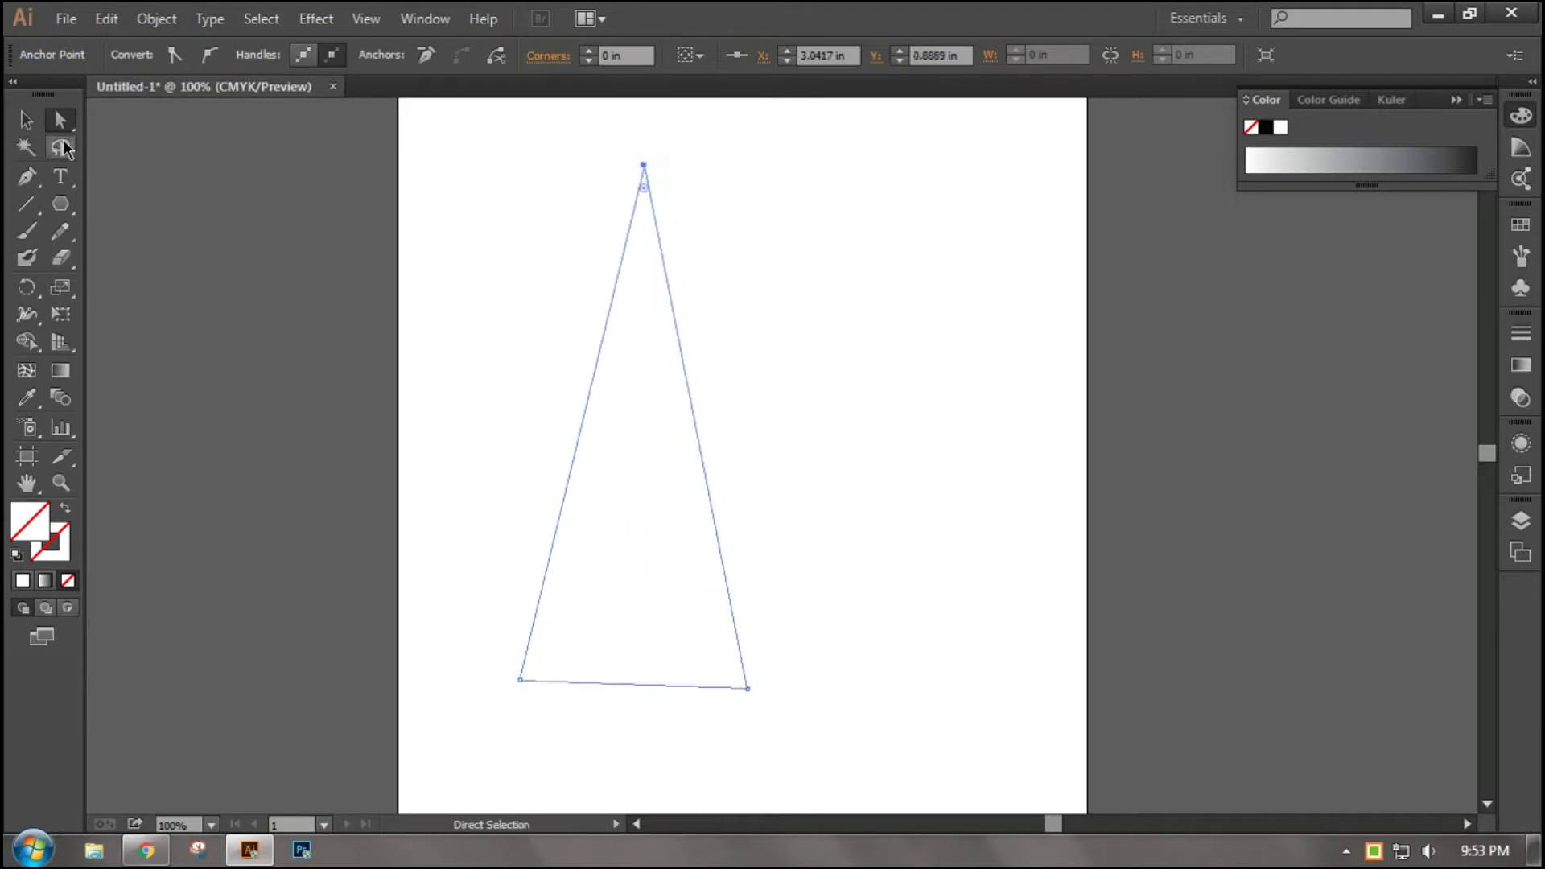
- Scale, narrow and rotate the triangle into a slim upright spike
click(26, 120)
drag(763, 166, 686, 231)
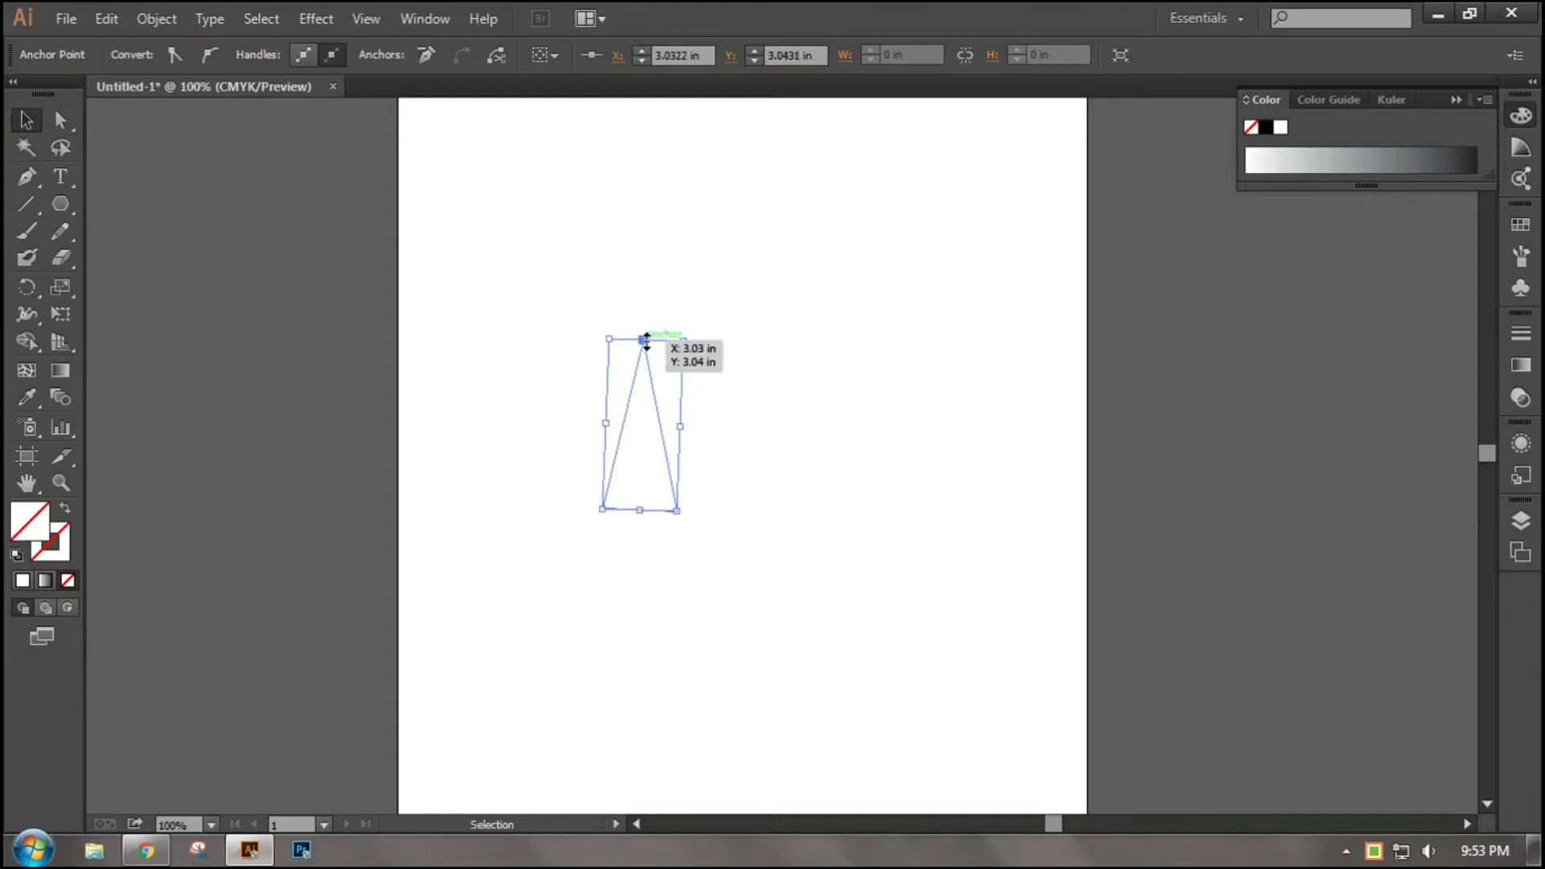
drag(645, 340, 664, 194)
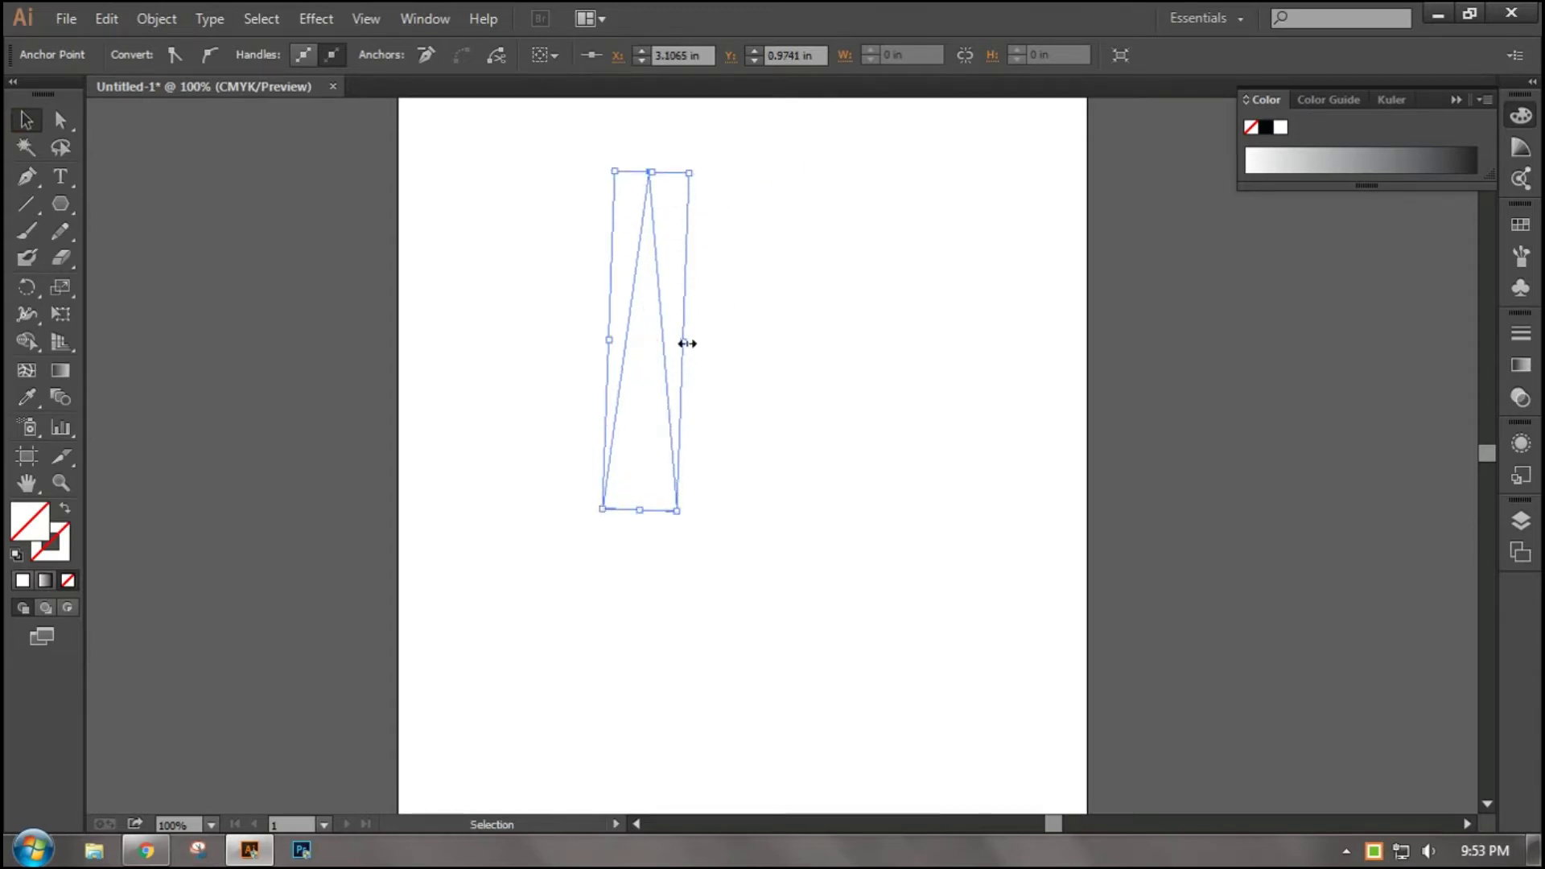
drag(683, 341, 661, 341)
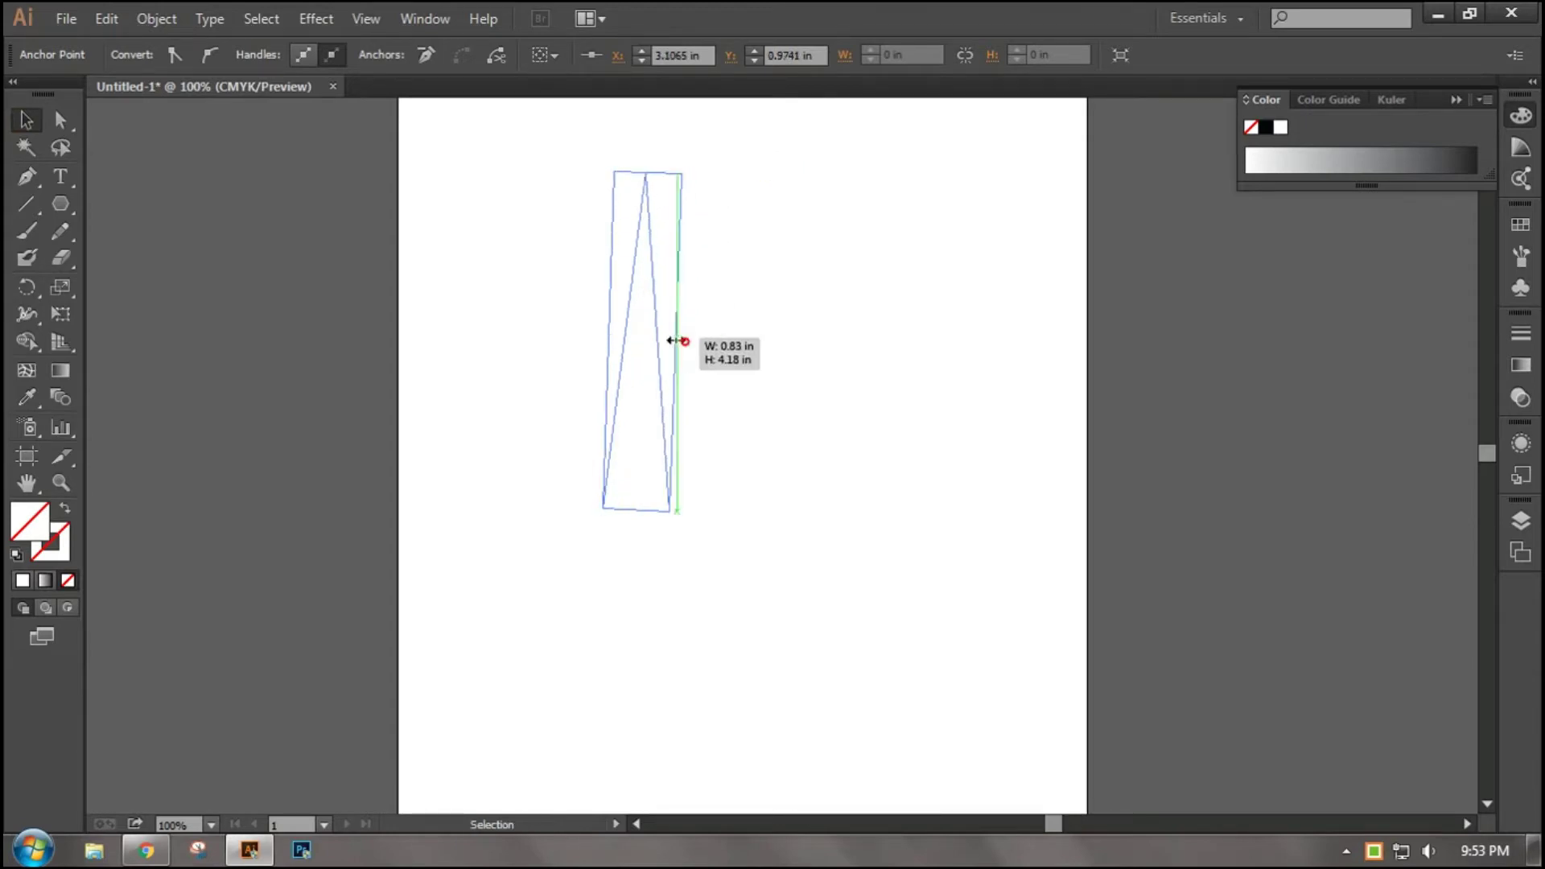
click(644, 425)
drag(455, 327, 706, 489)
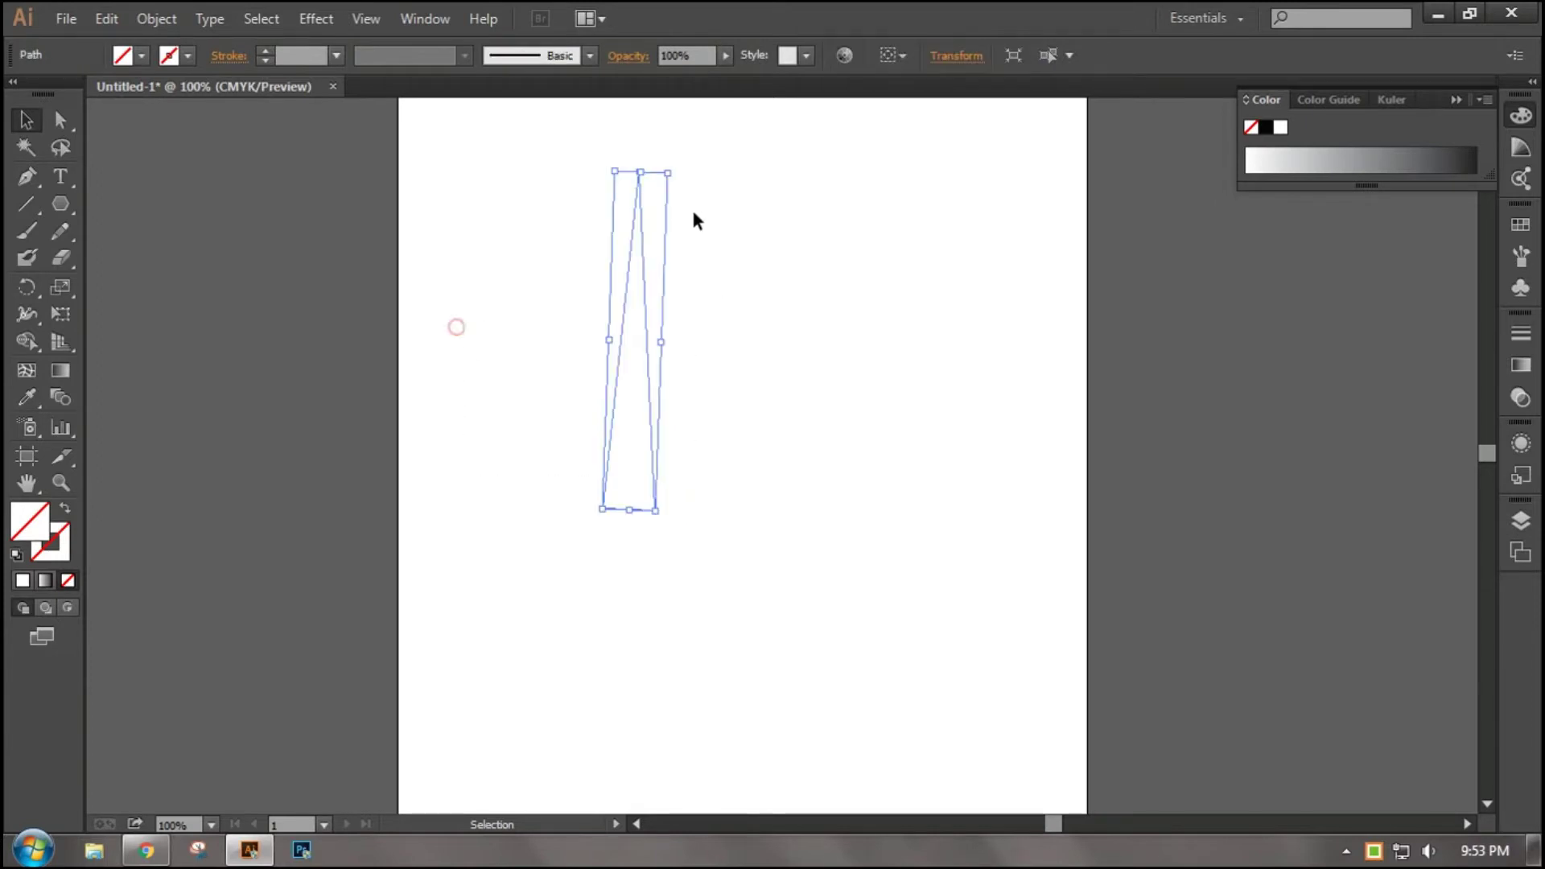
drag(668, 173, 650, 257)
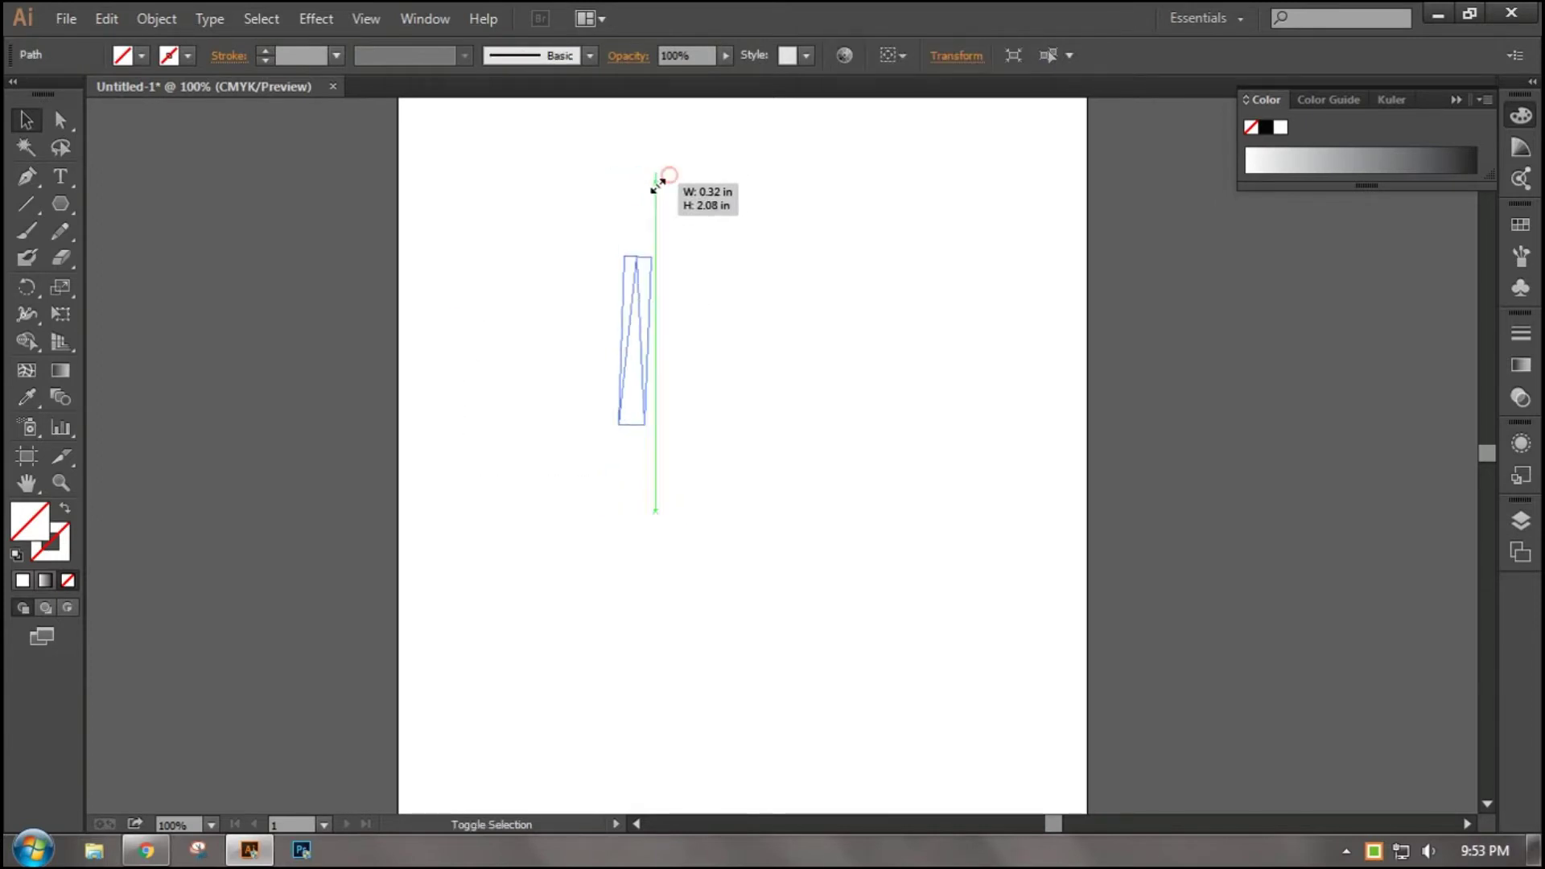
drag(661, 336, 663, 335)
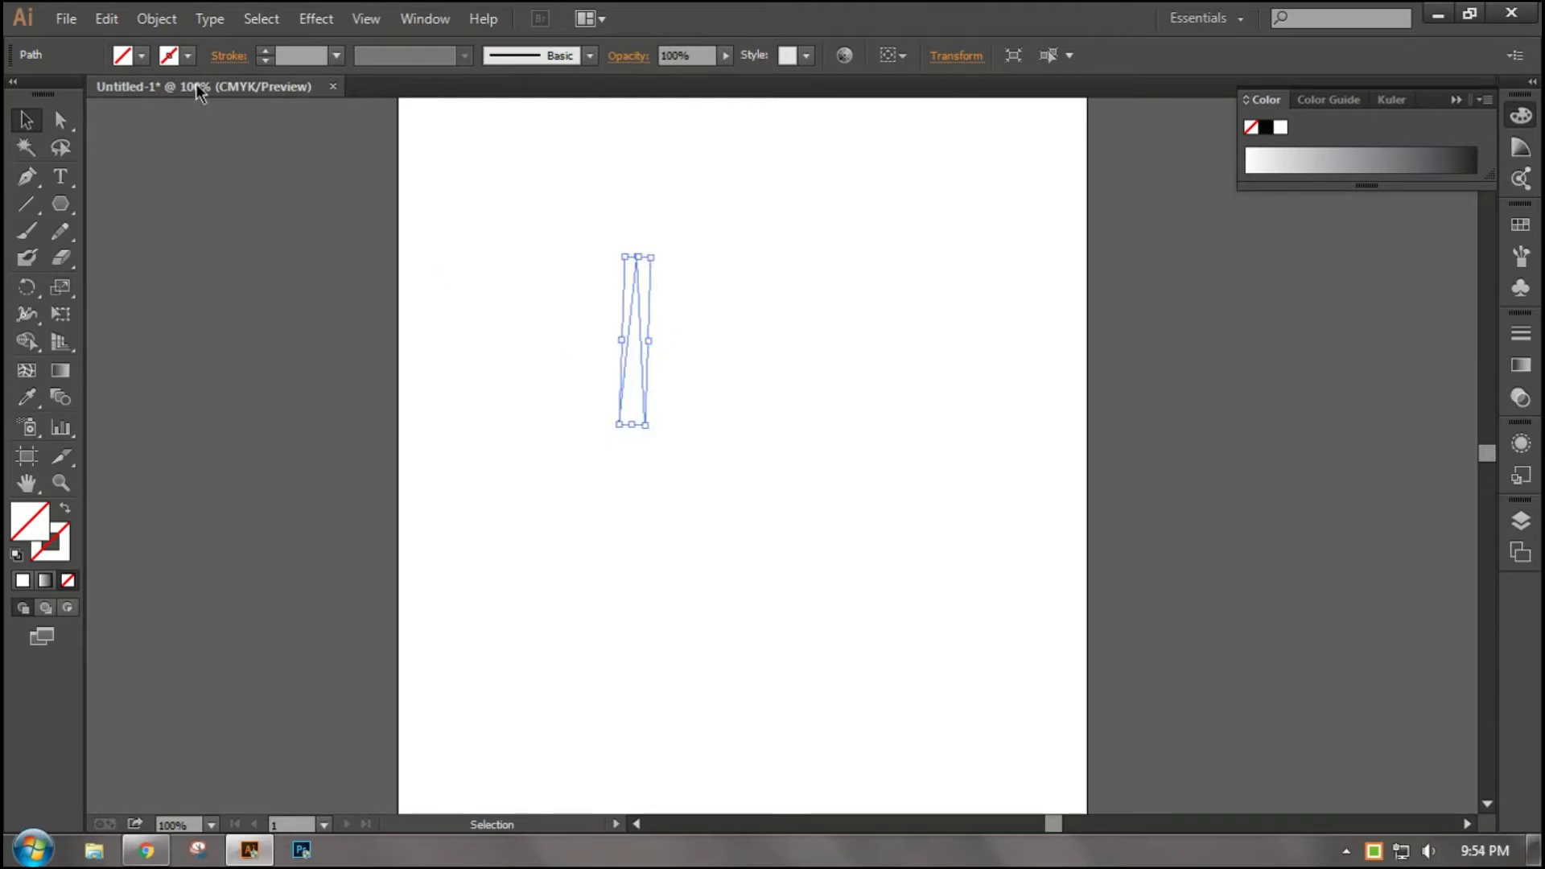
- Fill the slim spike with solid cyan from the Fill swatches
click(142, 56)
click(148, 95)
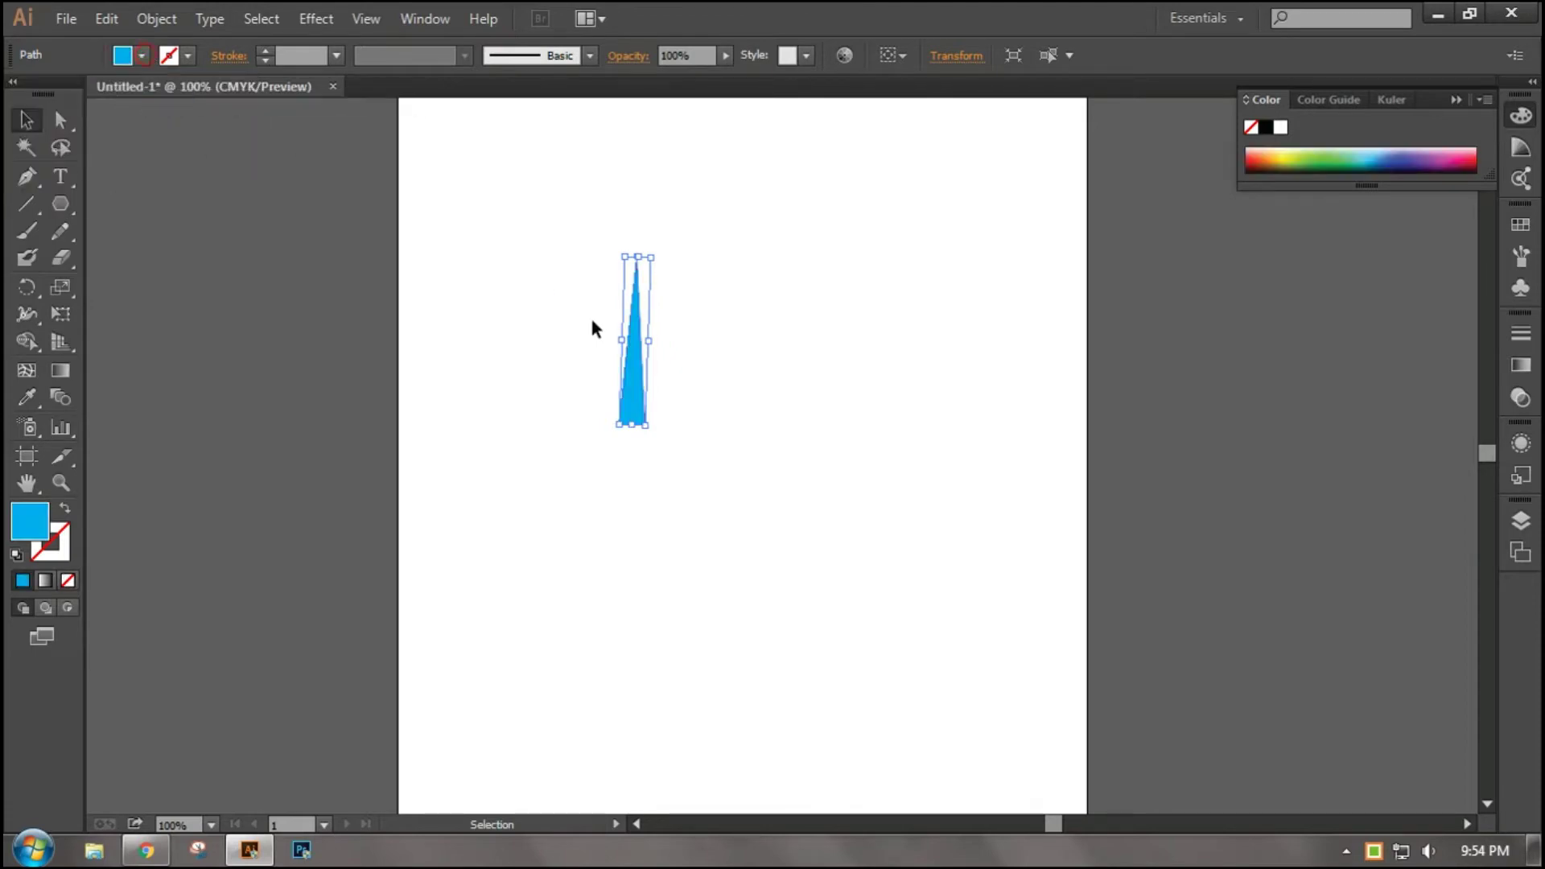
click(676, 458)
drag(726, 514, 572, 367)
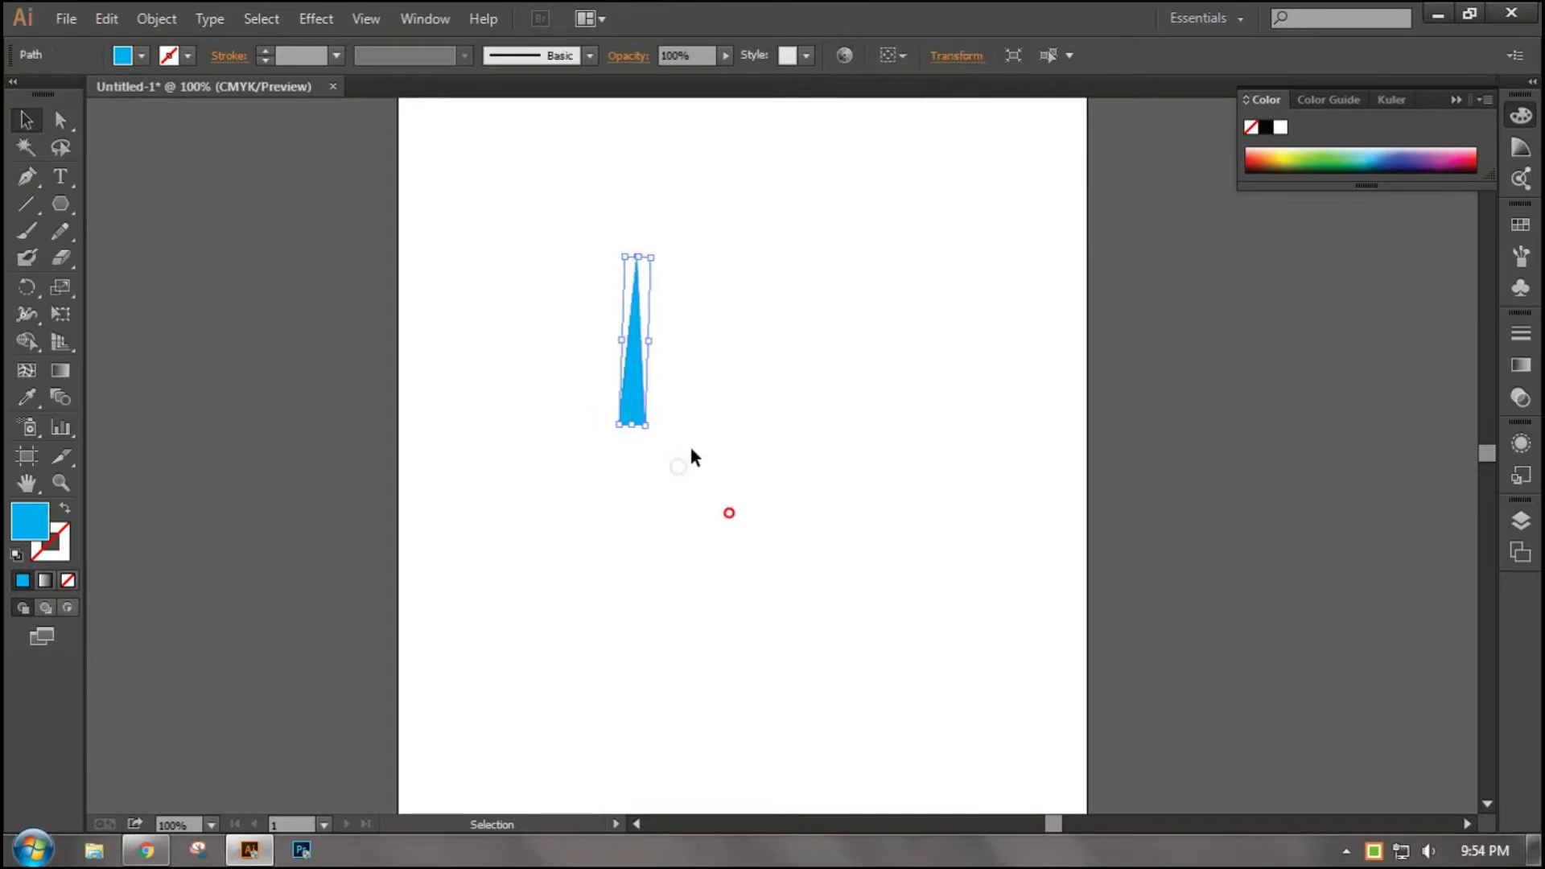
click(782, 579)
- Zoom to 150%, recentre the view and reselect the cyan spike
key(ctrl+plus)
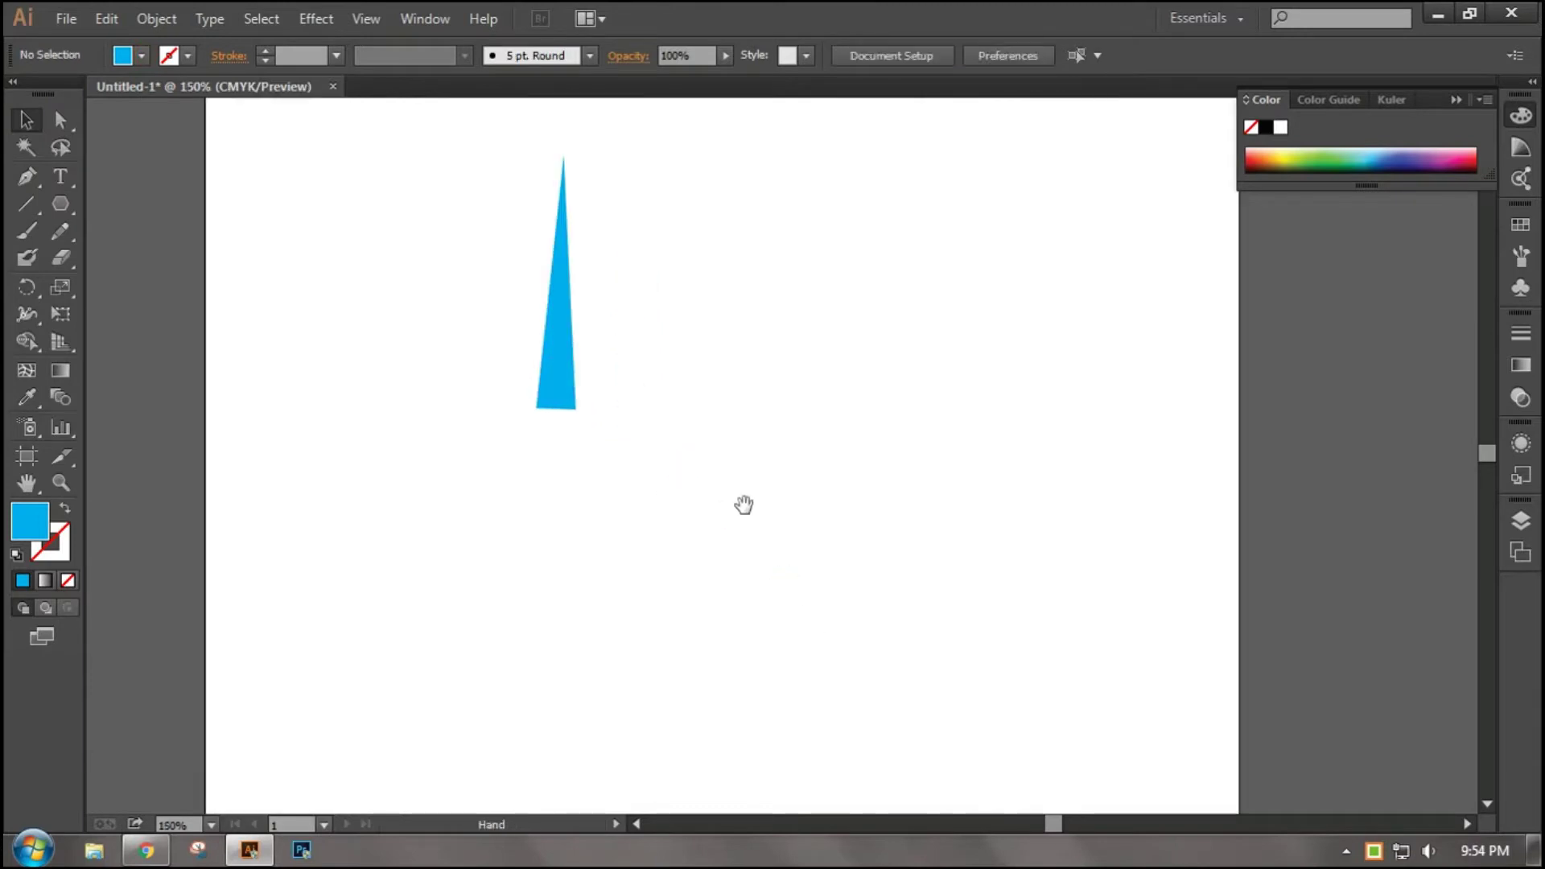
mouse_move(744, 504)
mouse_down()
mouse_move(858, 497)
mouse_move(905, 443)
mouse_up()
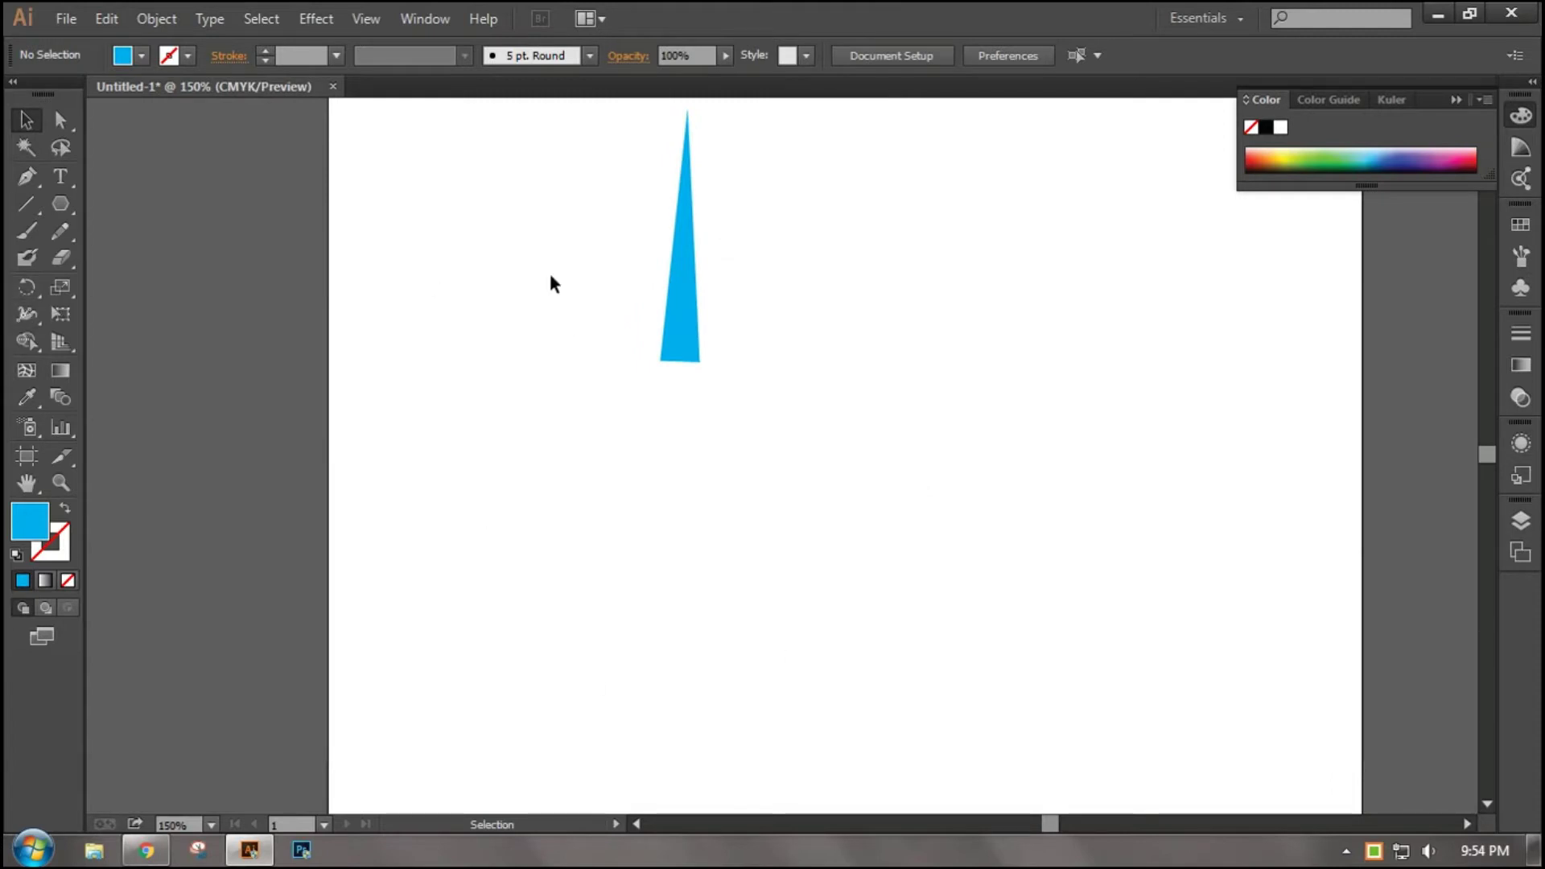
drag(549, 248, 724, 386)
click(42, 288)
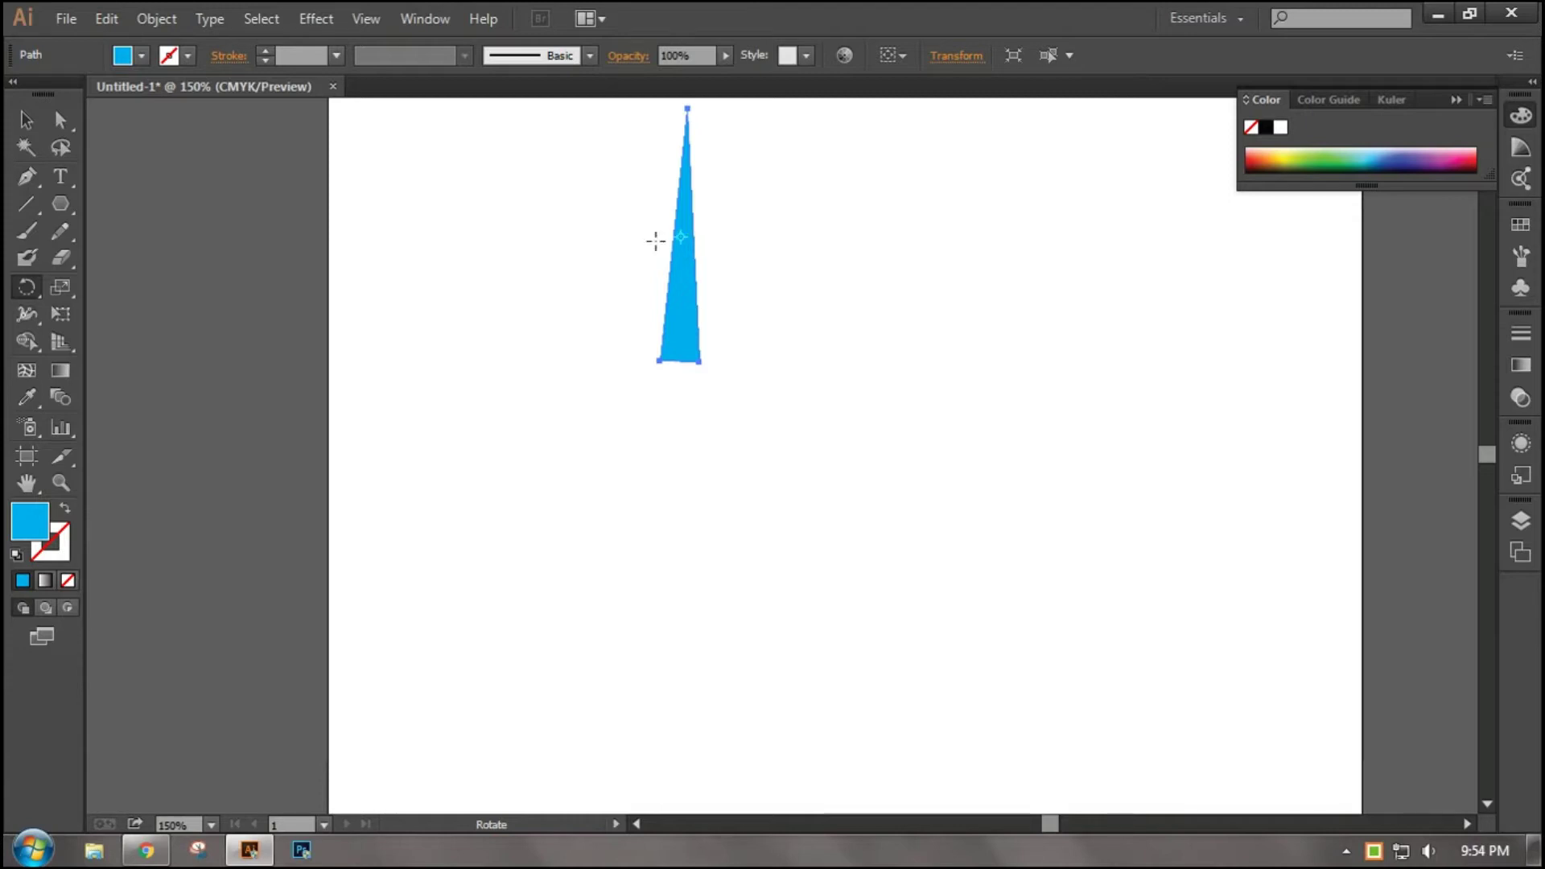
- Rotate a copy of the spike around a lower centre and repeat it four times with Ctrl+D
drag(683, 238, 676, 327)
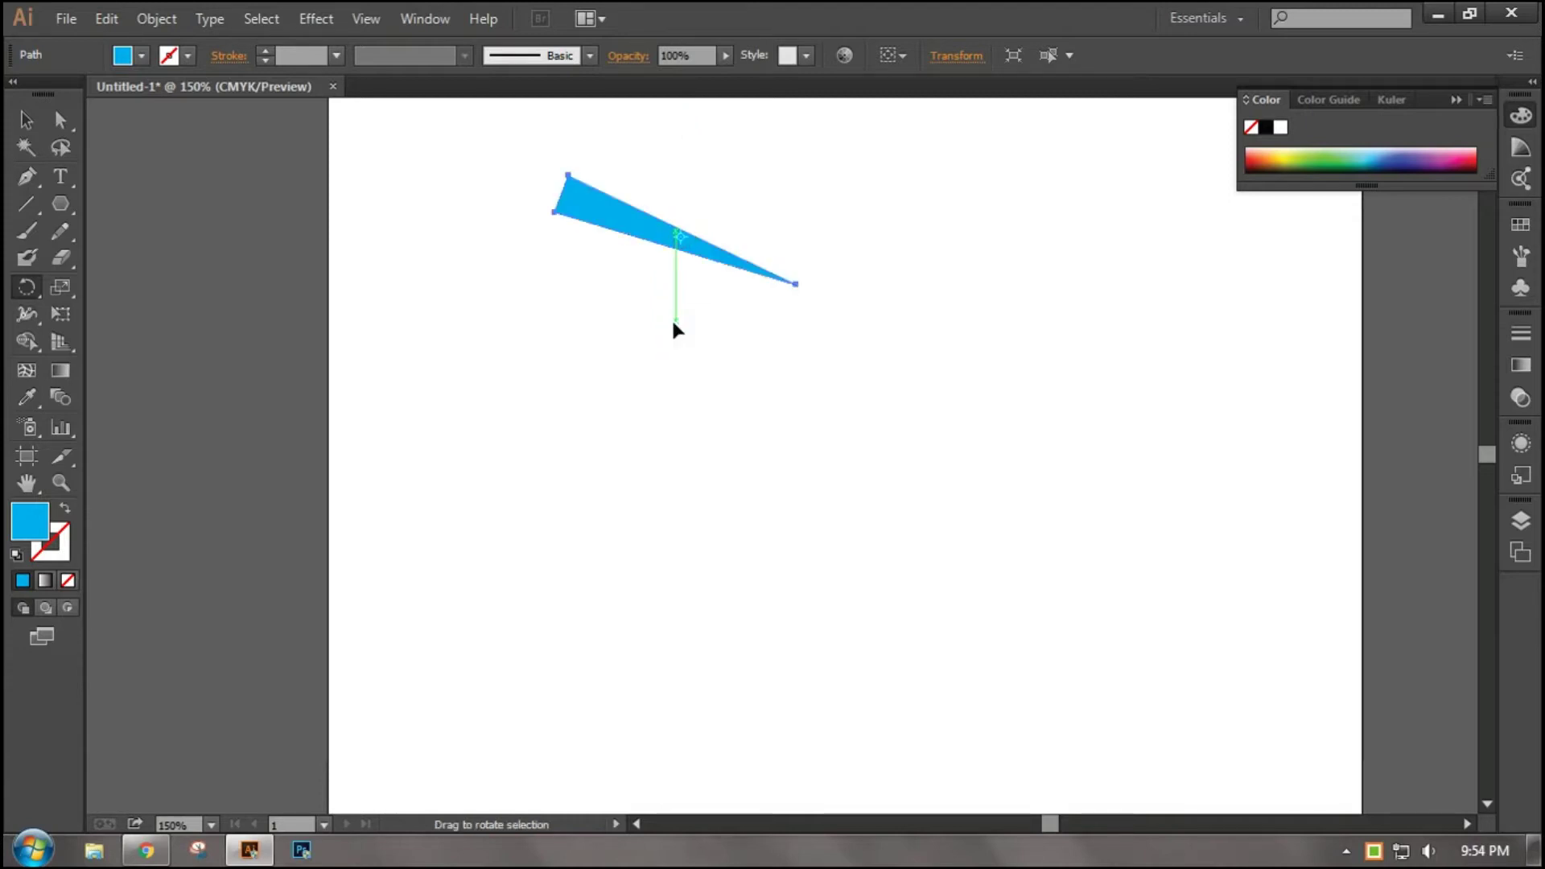
key(ctrl+z)
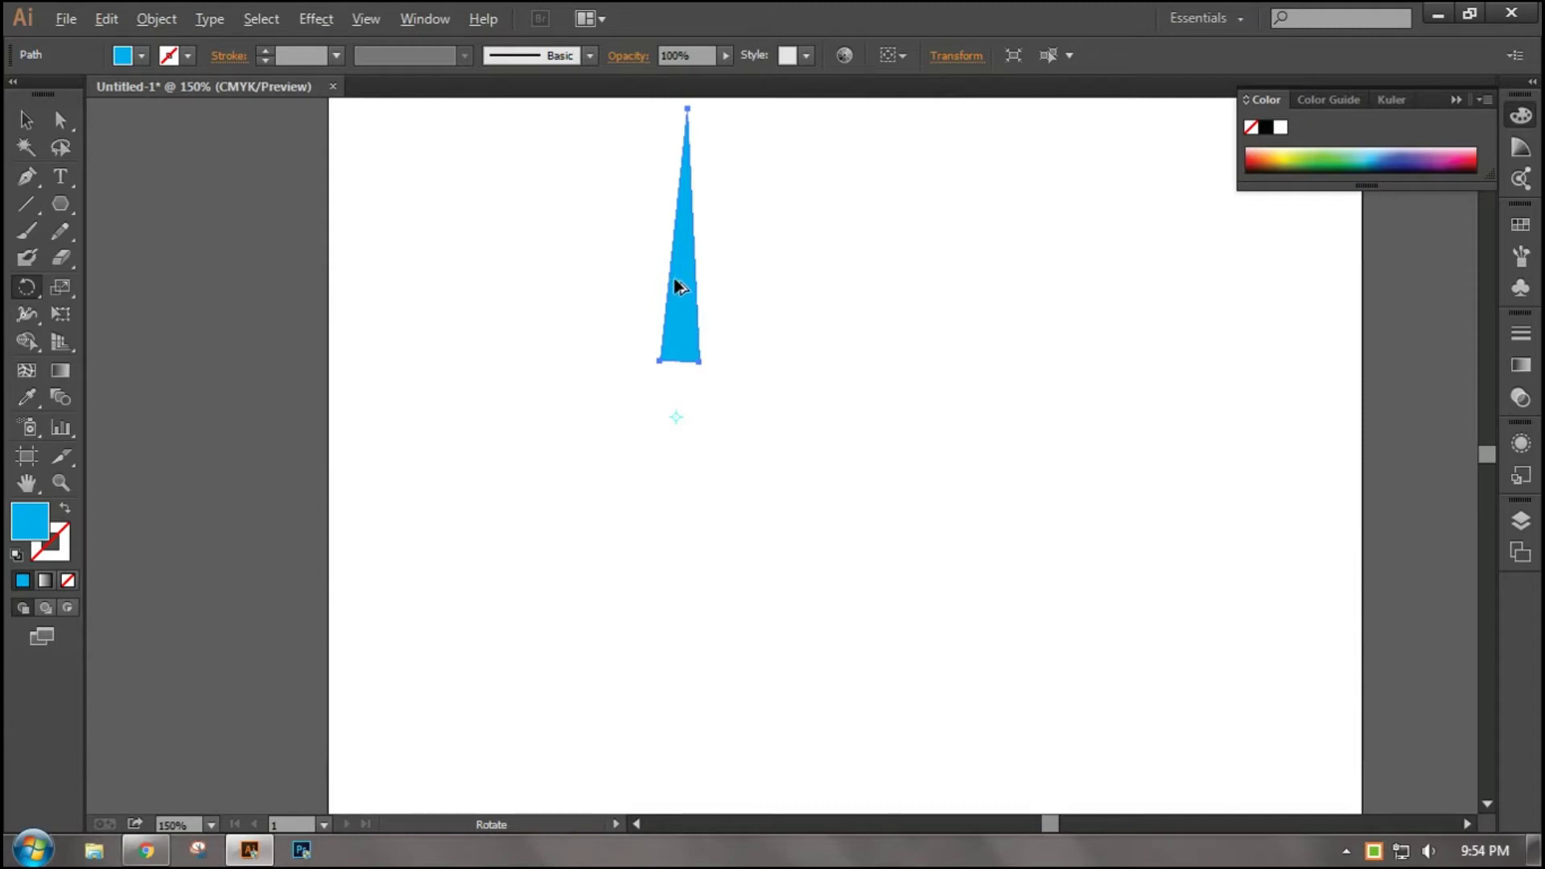
drag(680, 286, 717, 285)
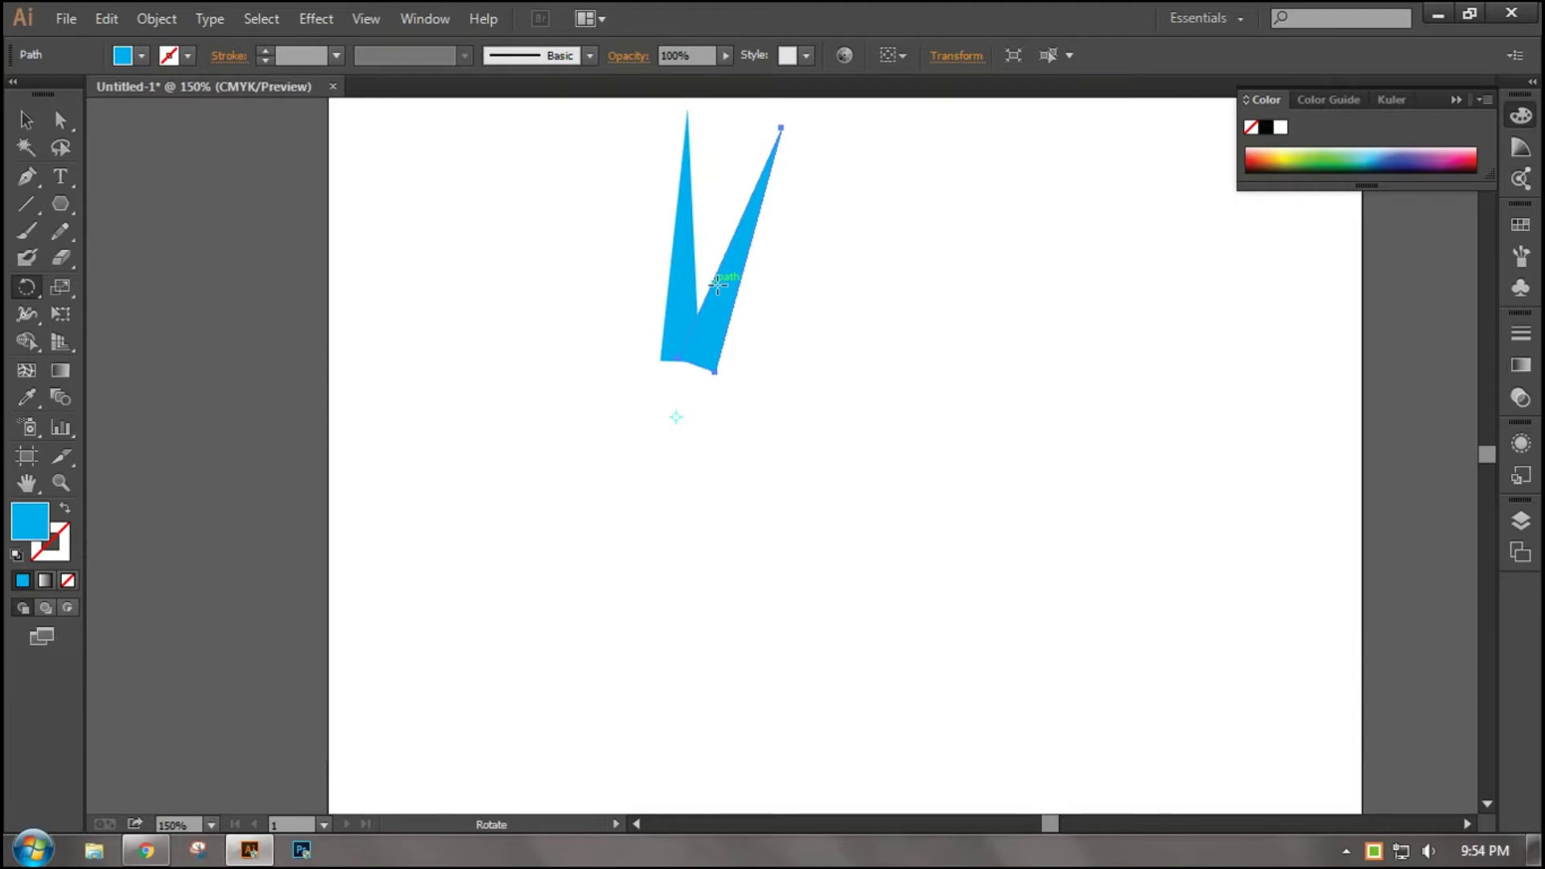
key(ctrl)
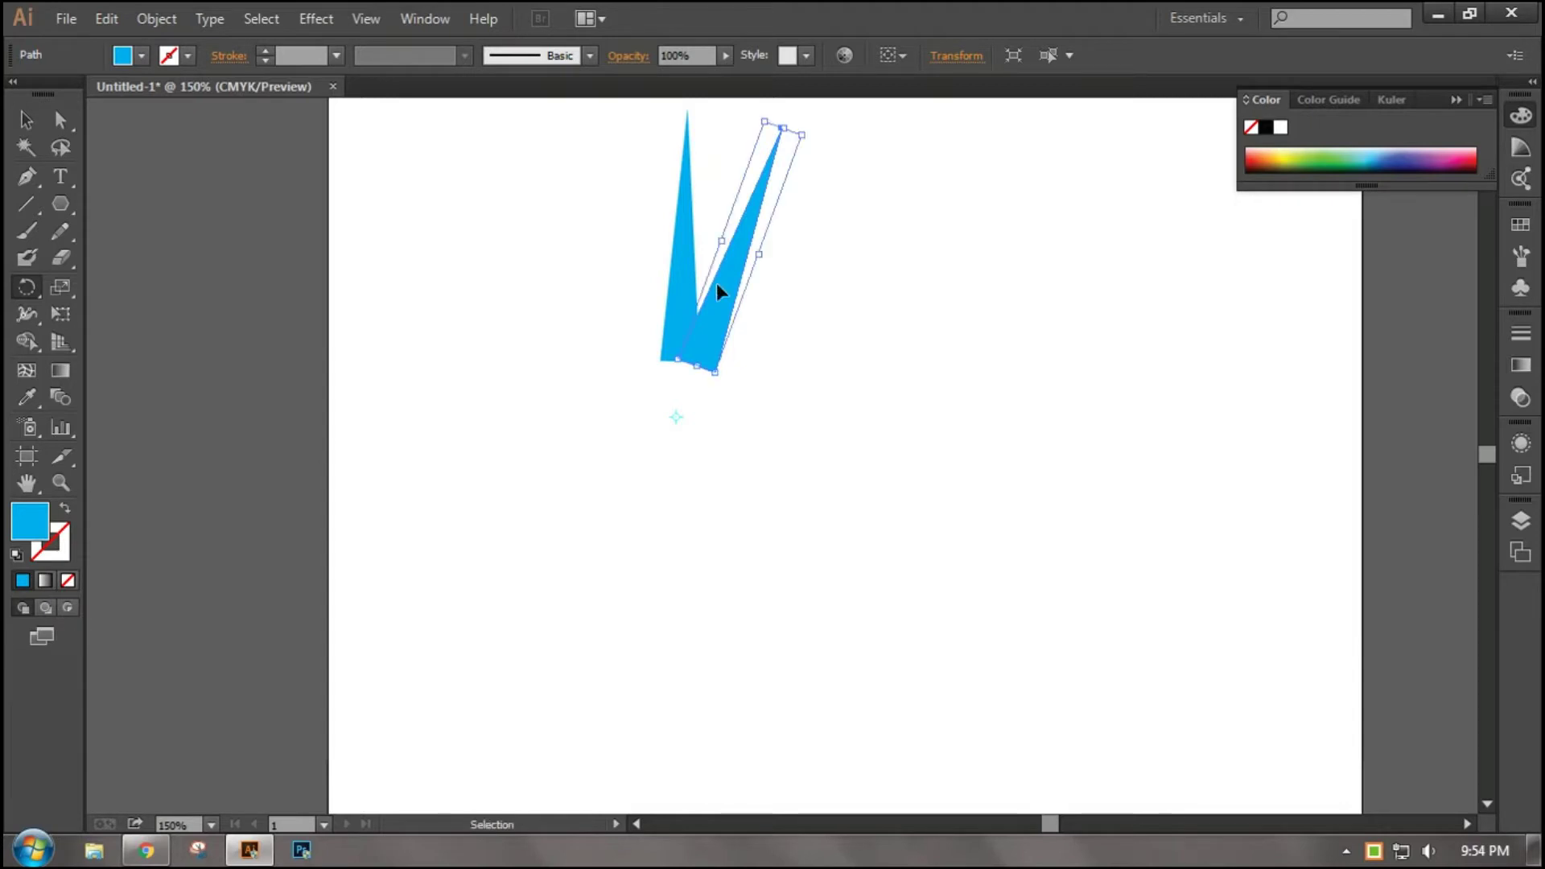
key(ctrl+d)
key(ctrl+d)
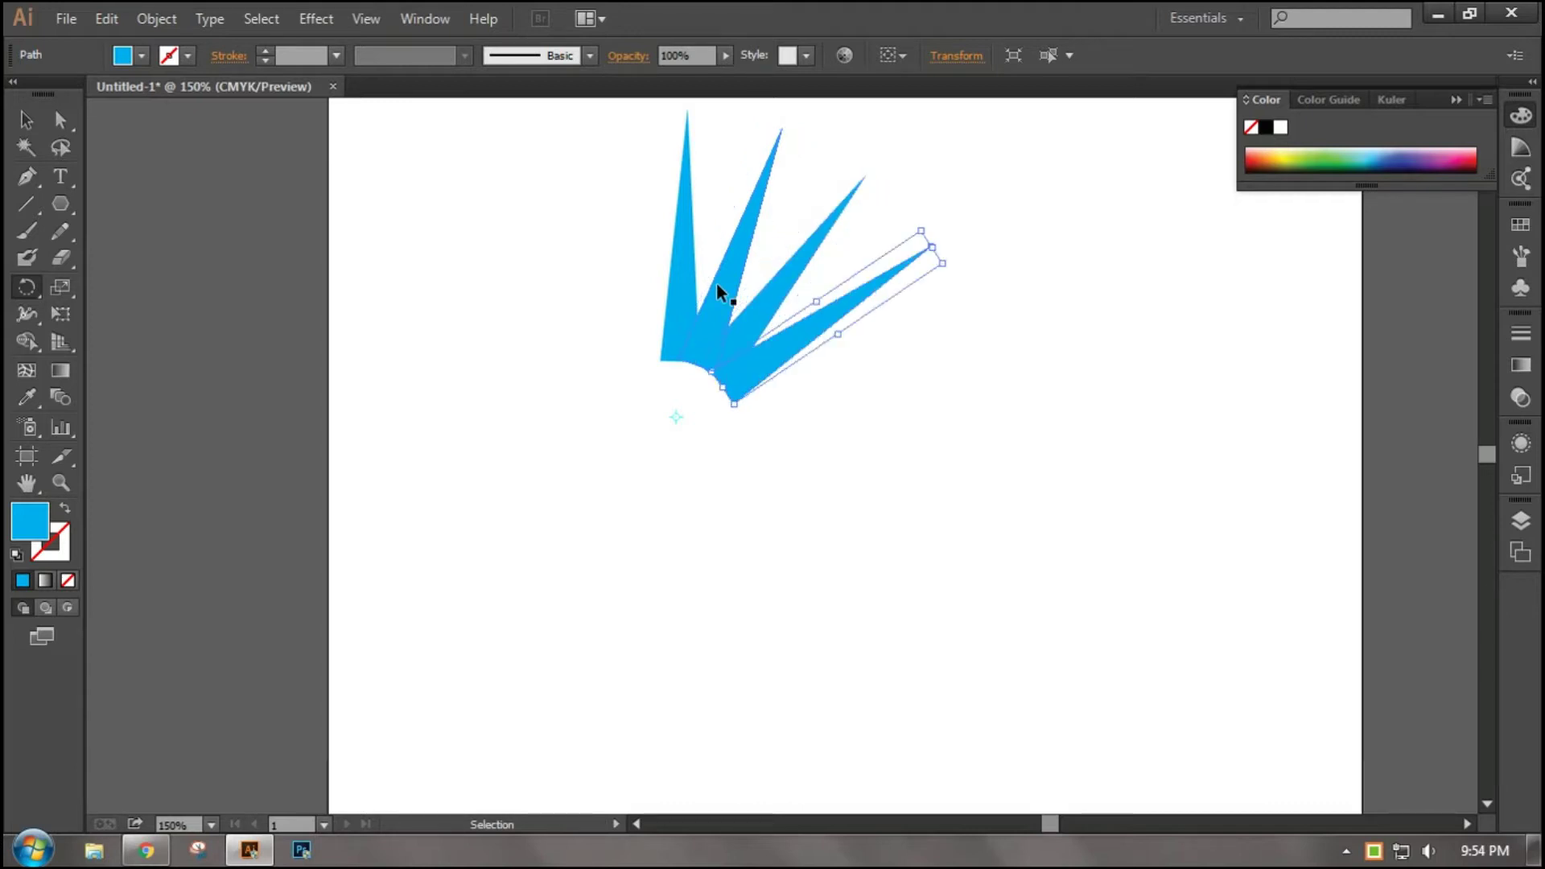
key(ctrl+d)
key(ctrl+d)
key(ctrl+d)
key(ctrl+d)
key(ctrl+d)
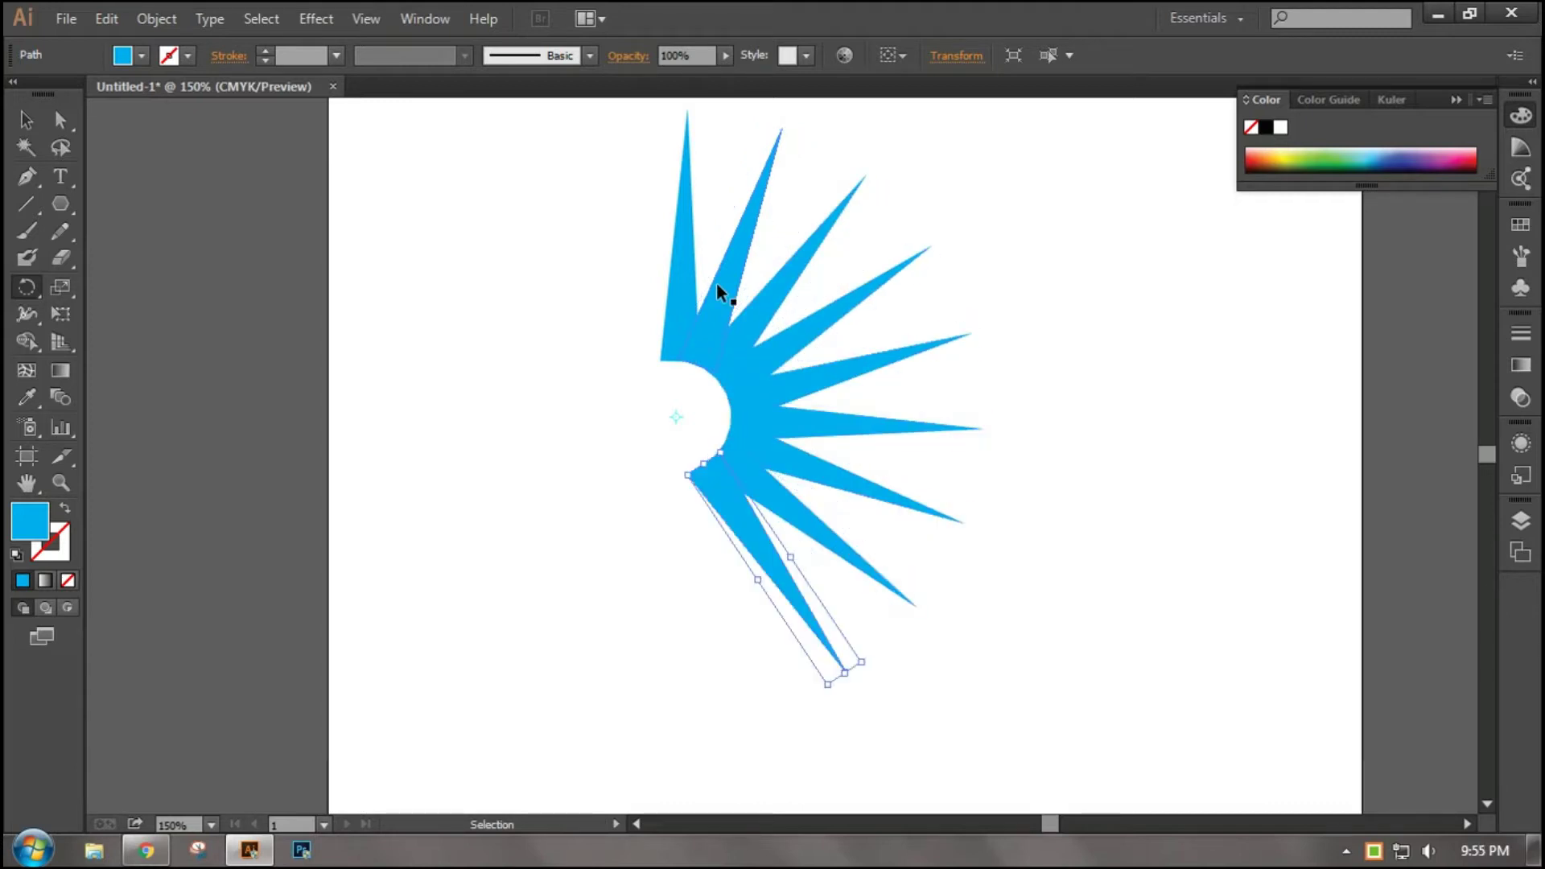
key(ctrl+d)
key(ctrl+d)
key(ctrl+d)
key(ctrl+d)
key(ctrl+d)
key(ctrl+d)
key(ctrl+d)
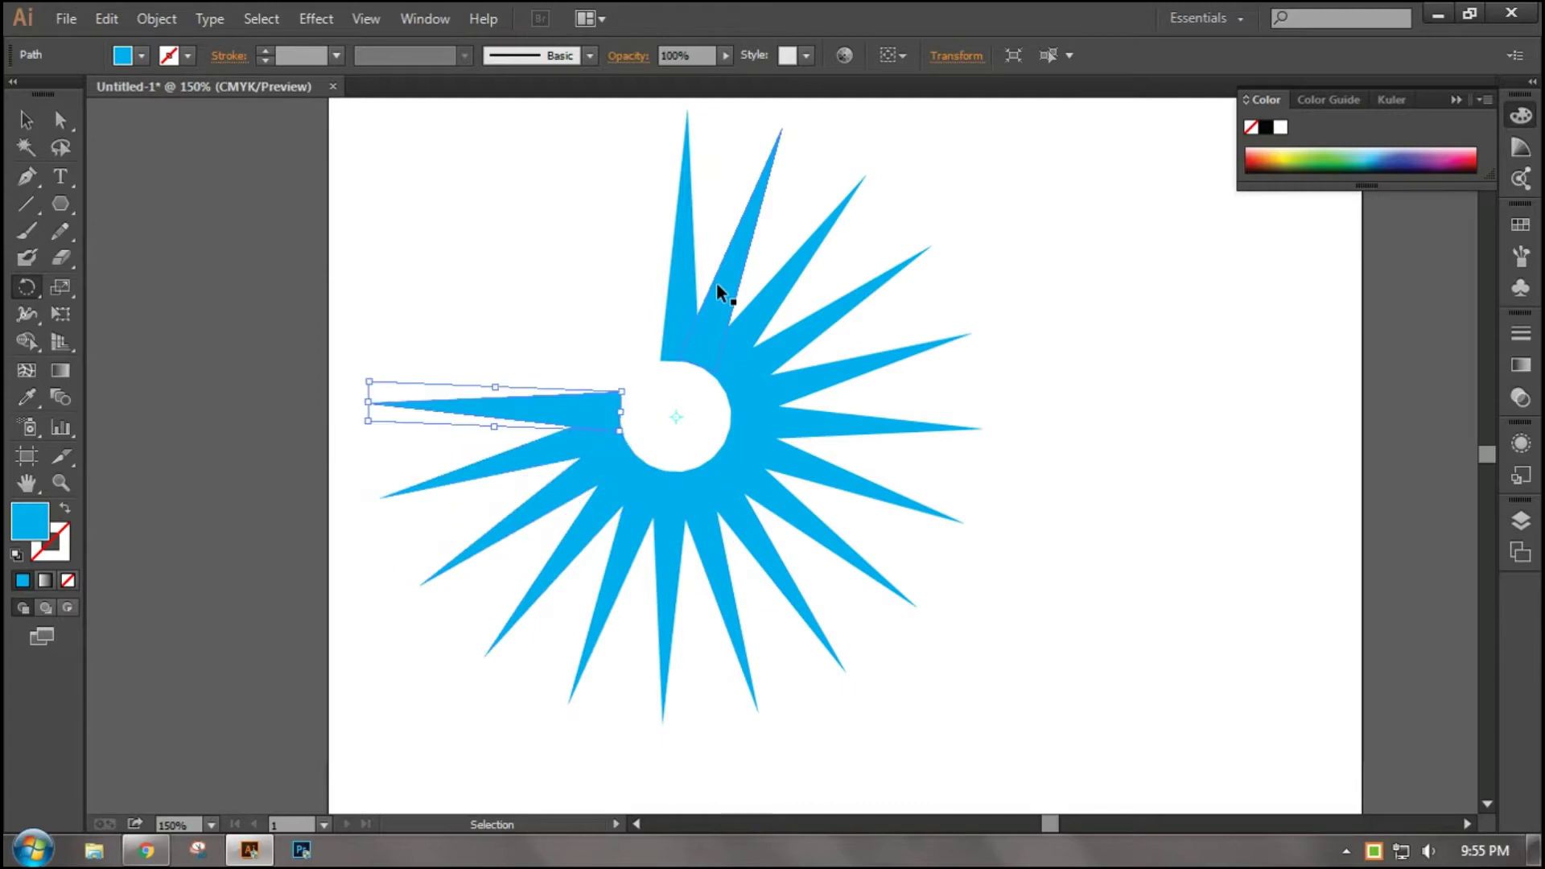
key(ctrl+d)
key(ctrl+d)
key(ctrl+d)
key(ctrl+d)
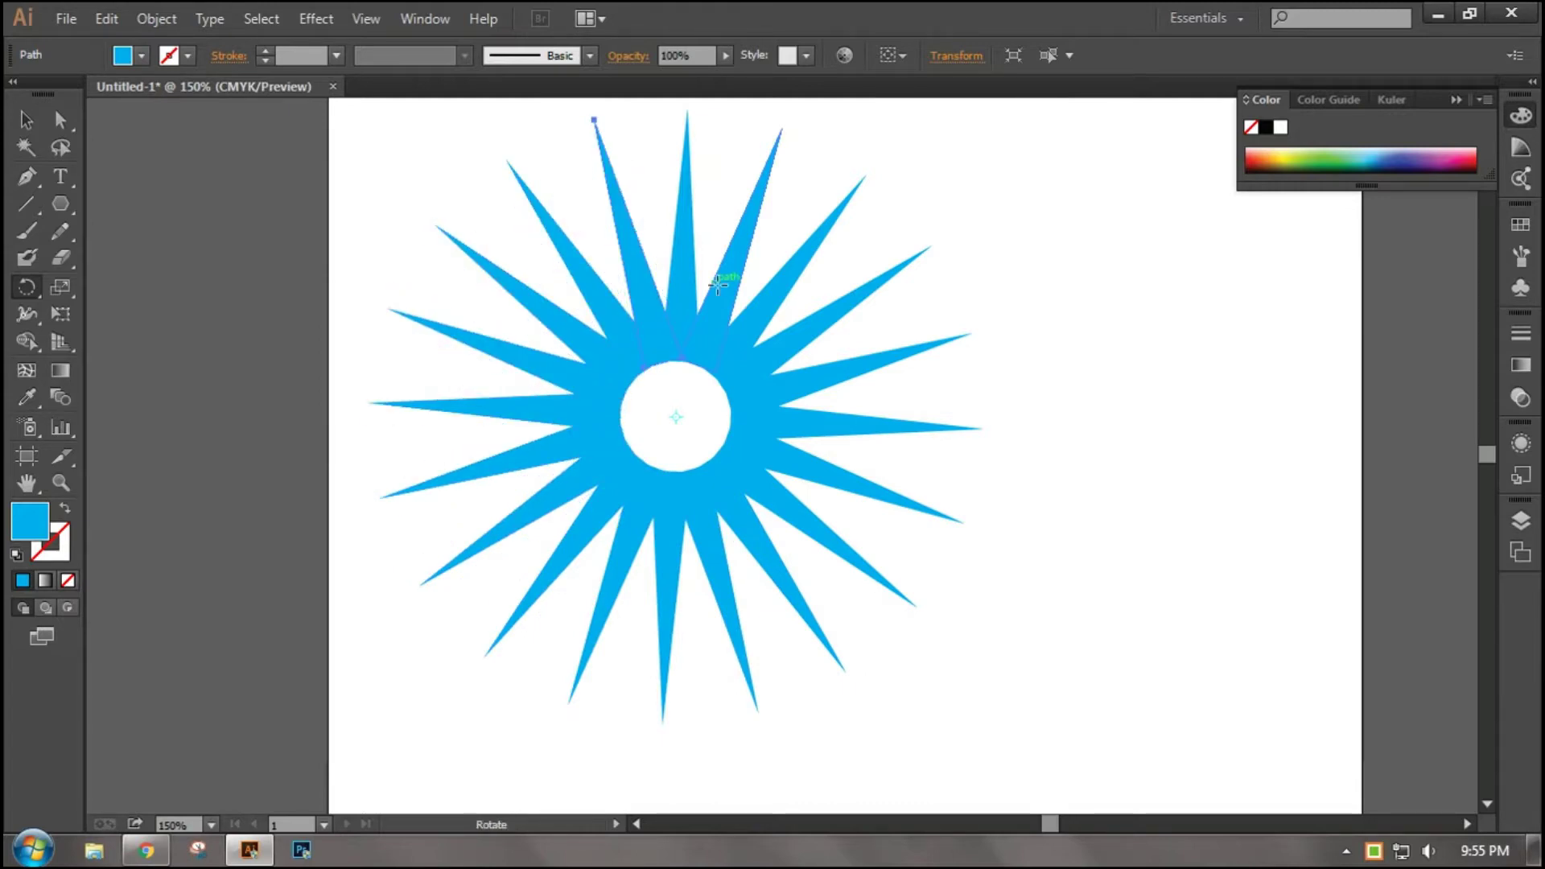
- Give the whole starburst a magenta fill and a black outline
click(27, 119)
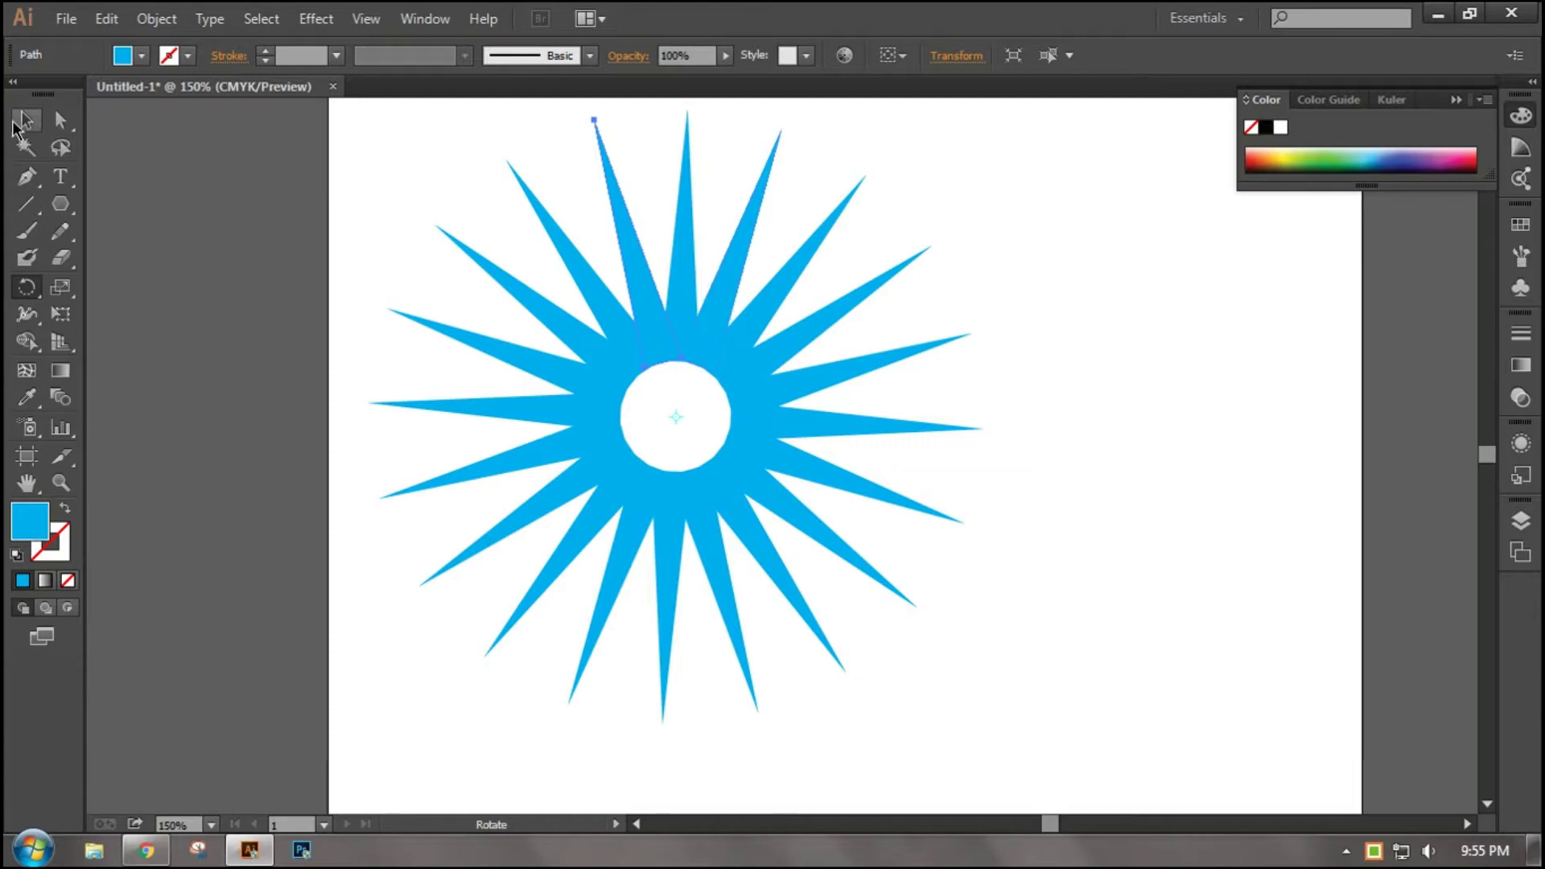
drag(320, 142, 924, 616)
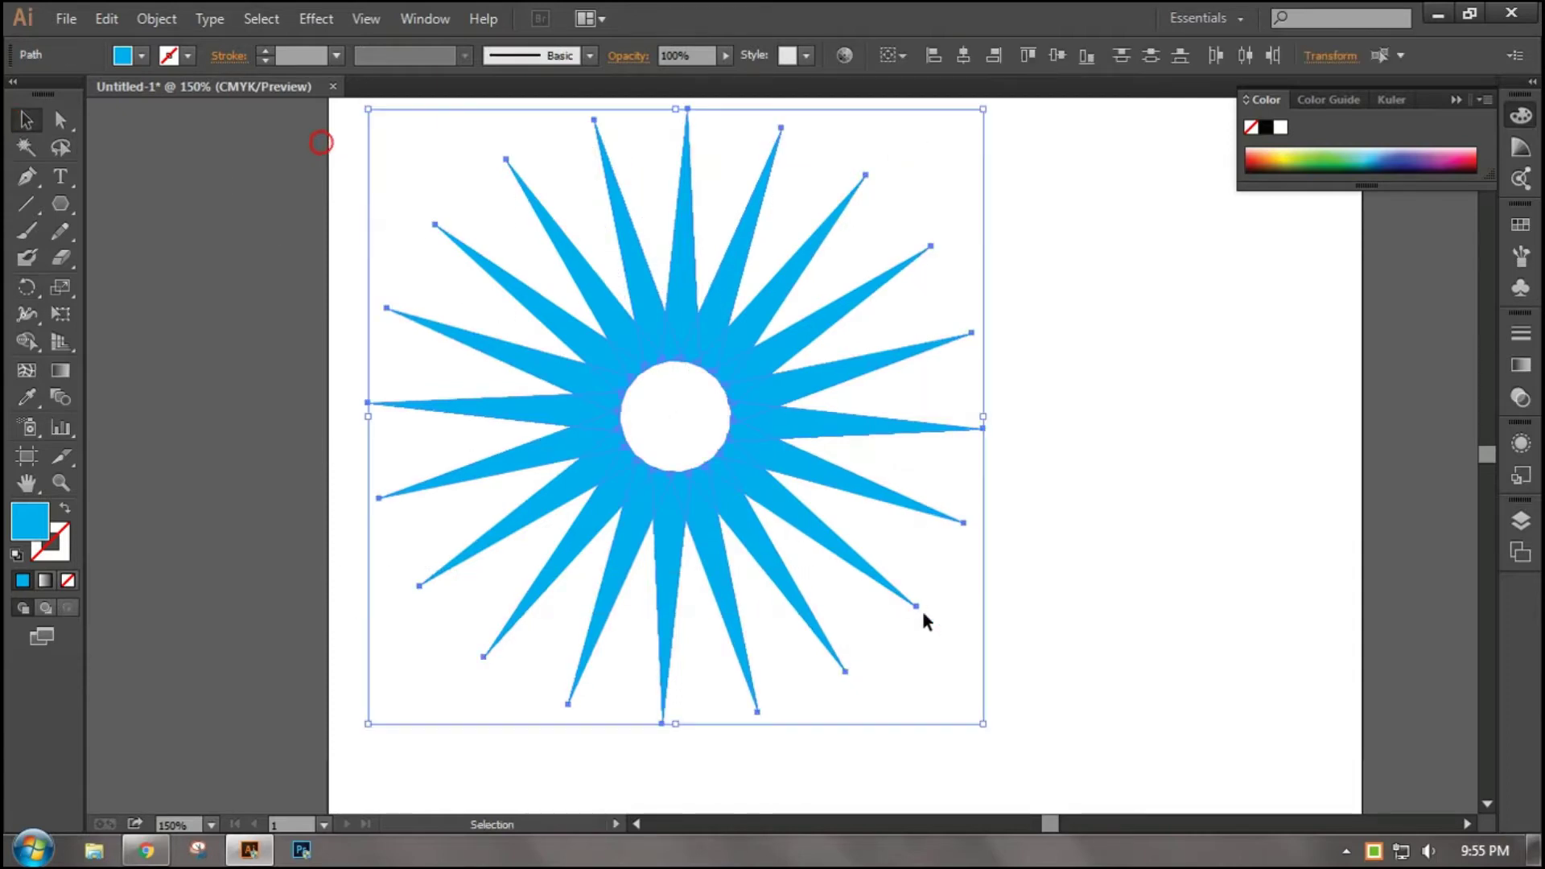
click(140, 55)
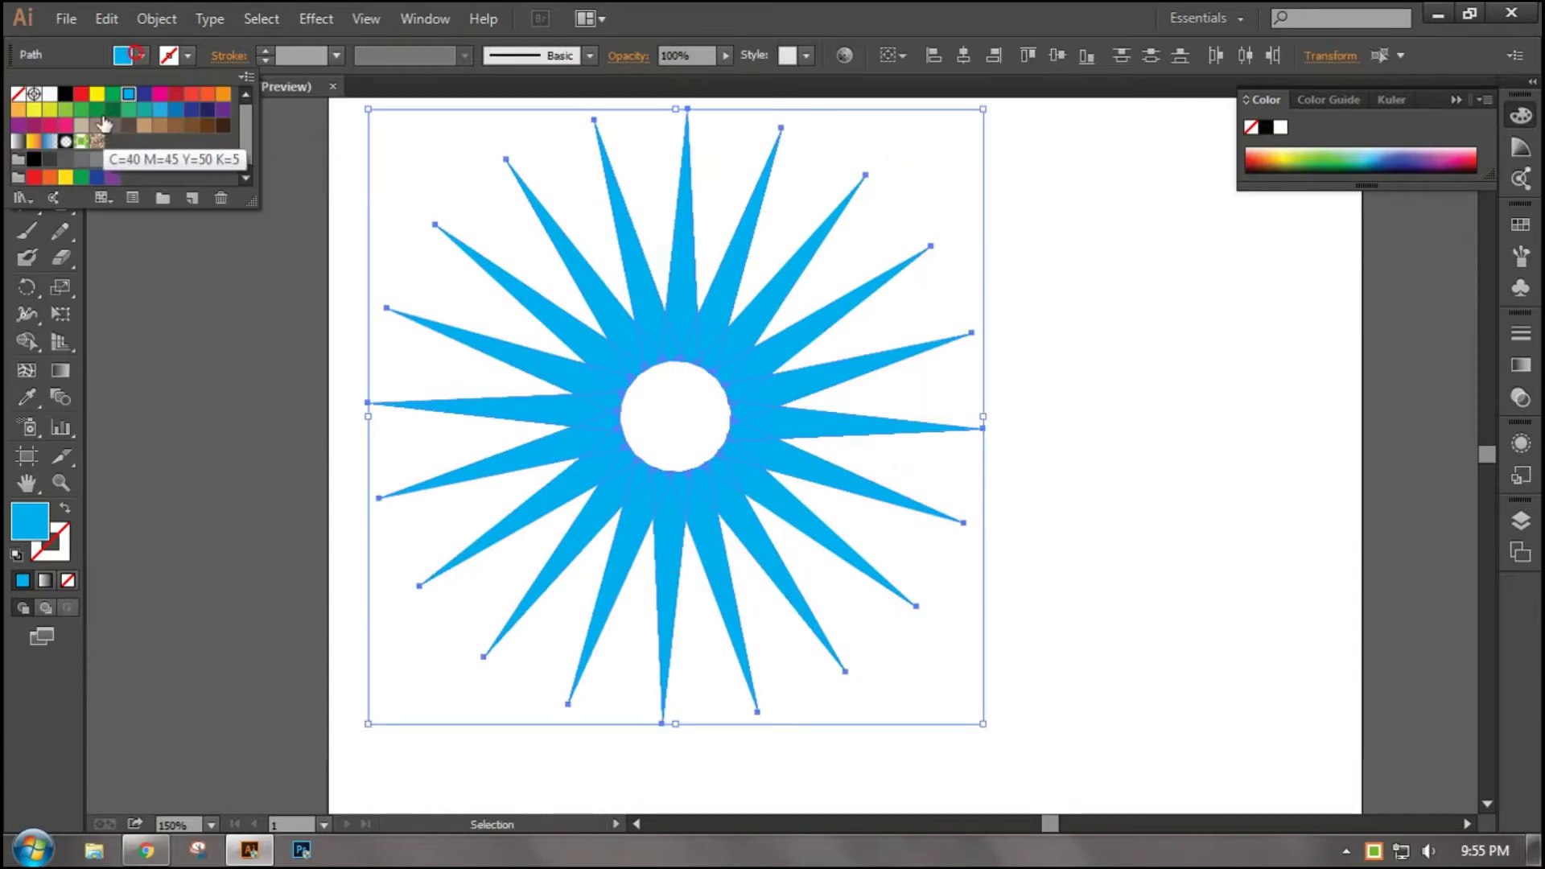
click(114, 97)
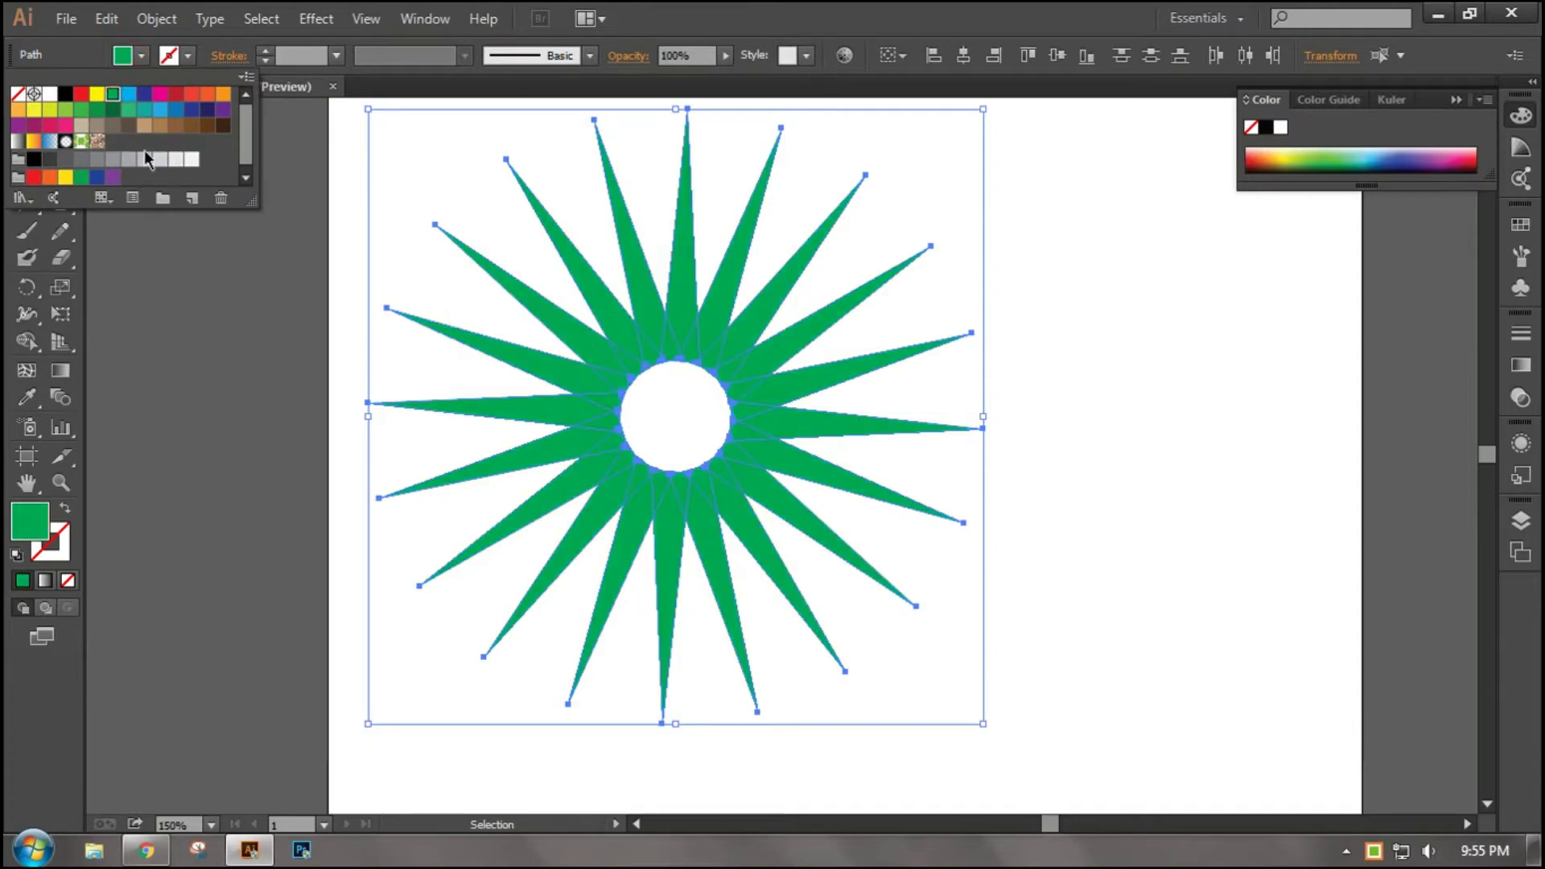
click(160, 97)
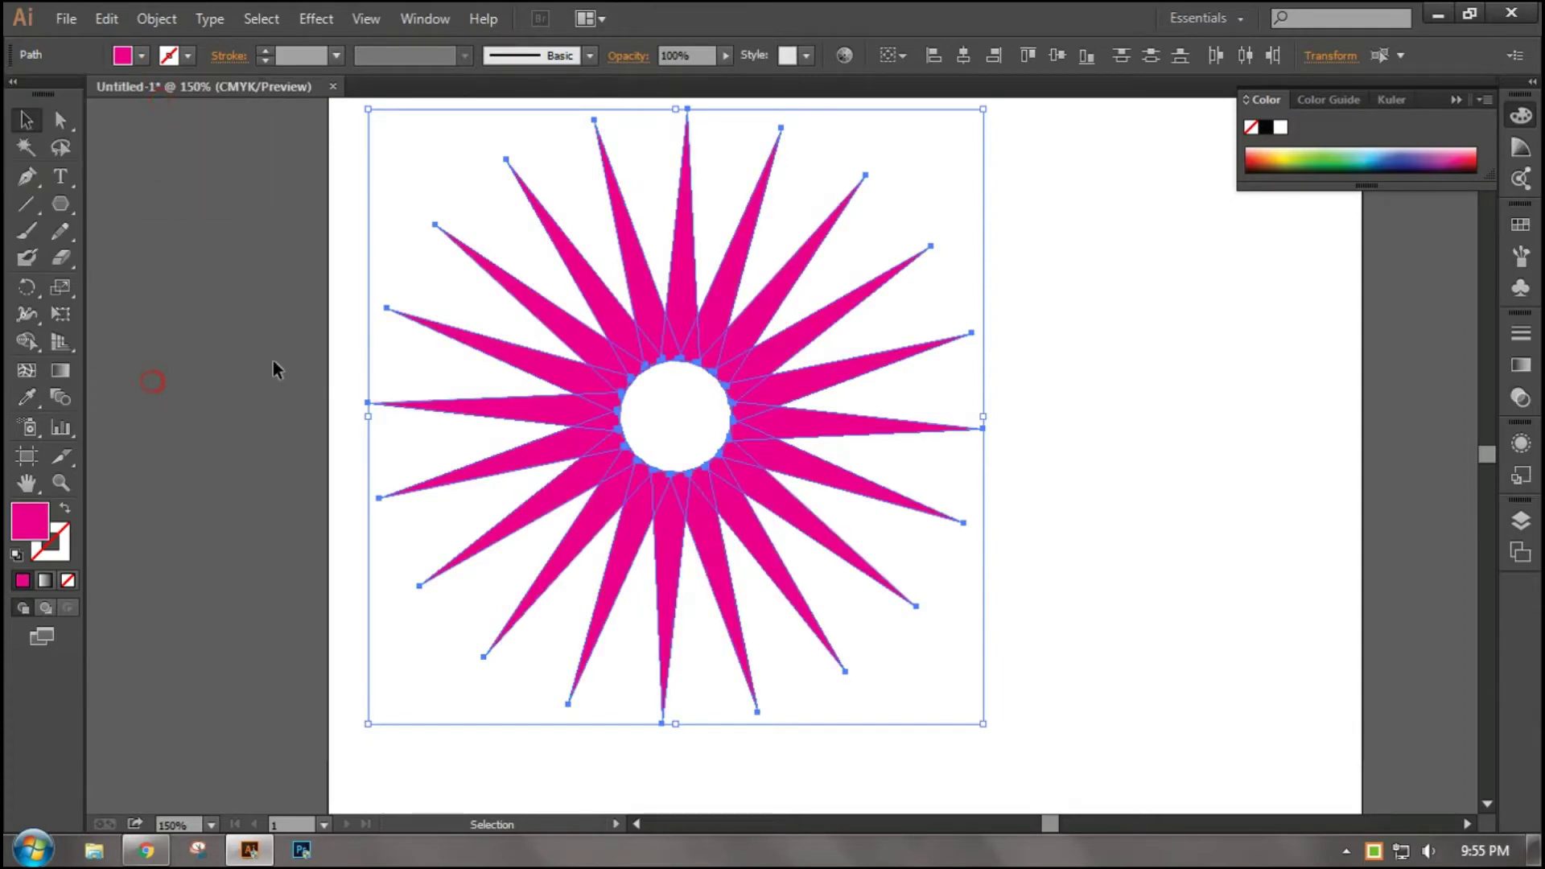
click(142, 55)
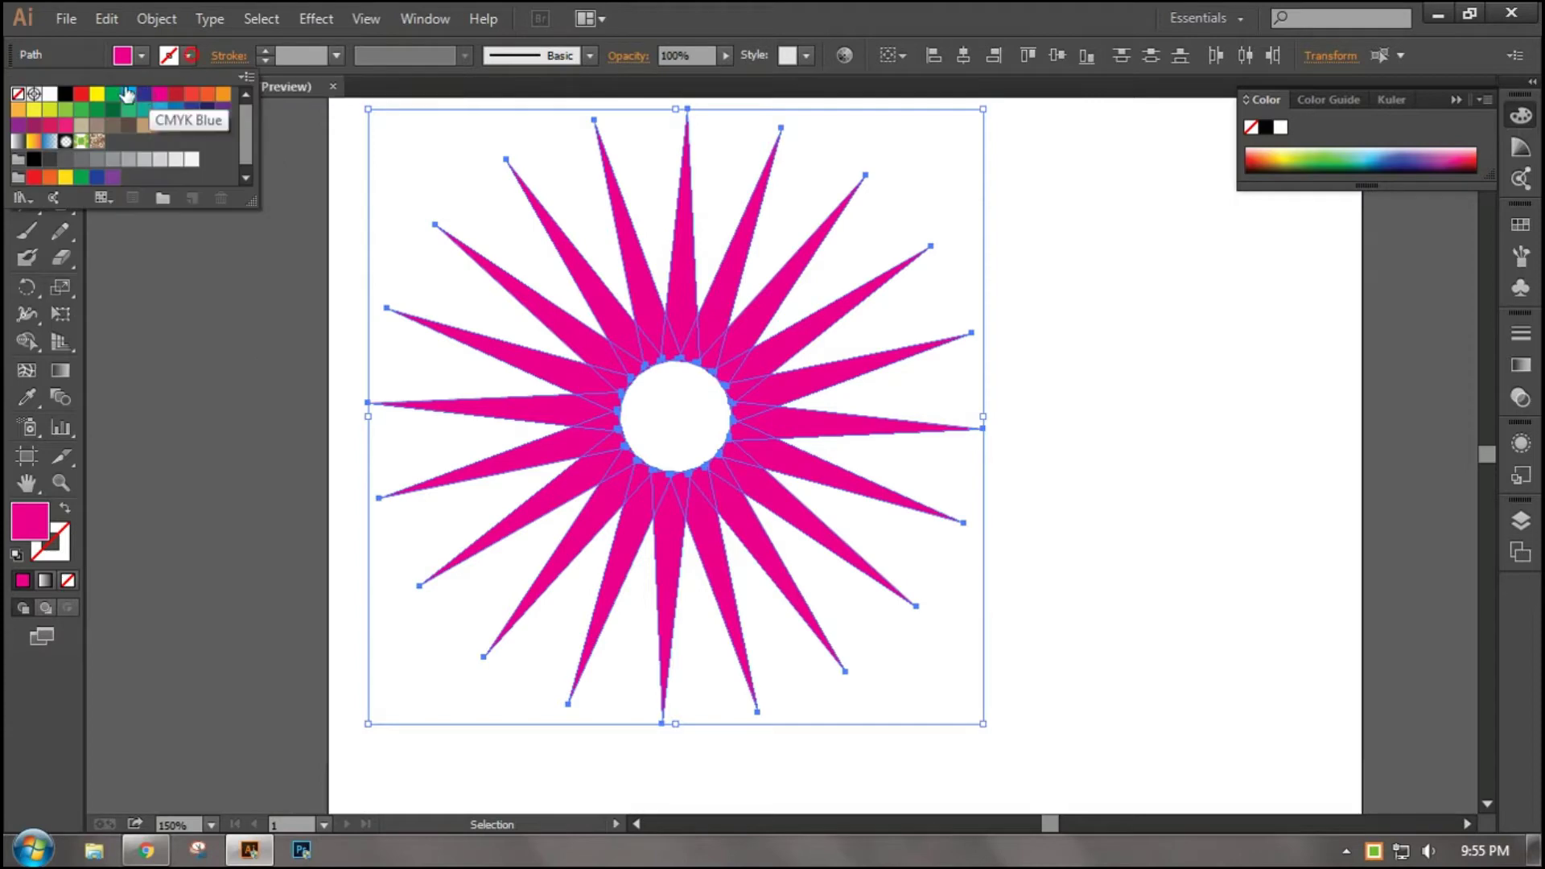
click(64, 95)
click(169, 378)
click(191, 452)
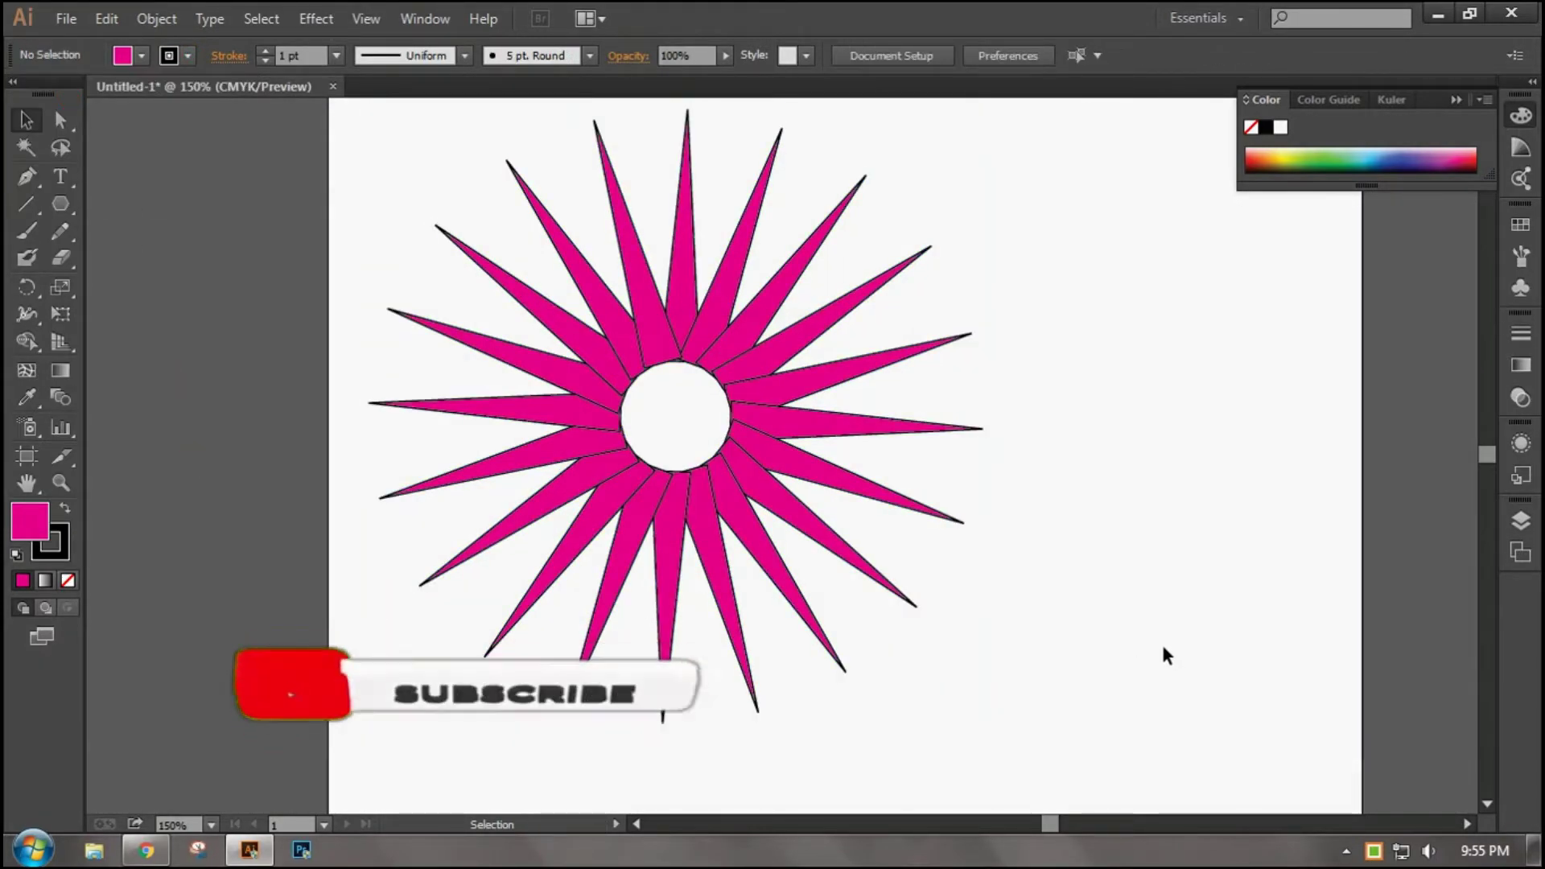
- Scale the starburst down and move it to the artboard's upper right
drag(1000, 734, 359, 176)
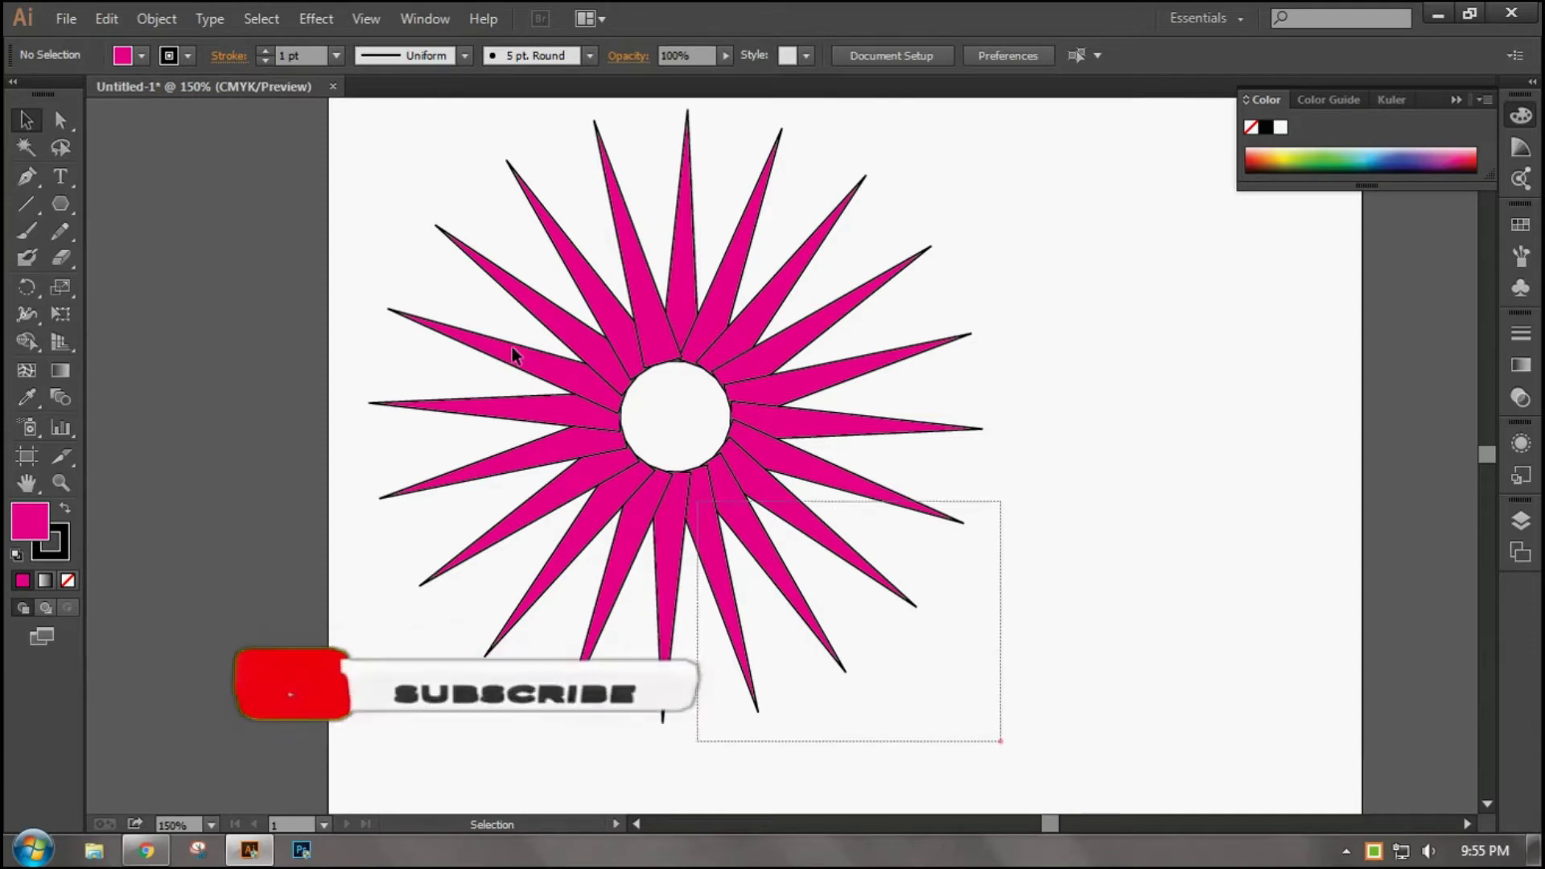
drag(603, 332, 749, 352)
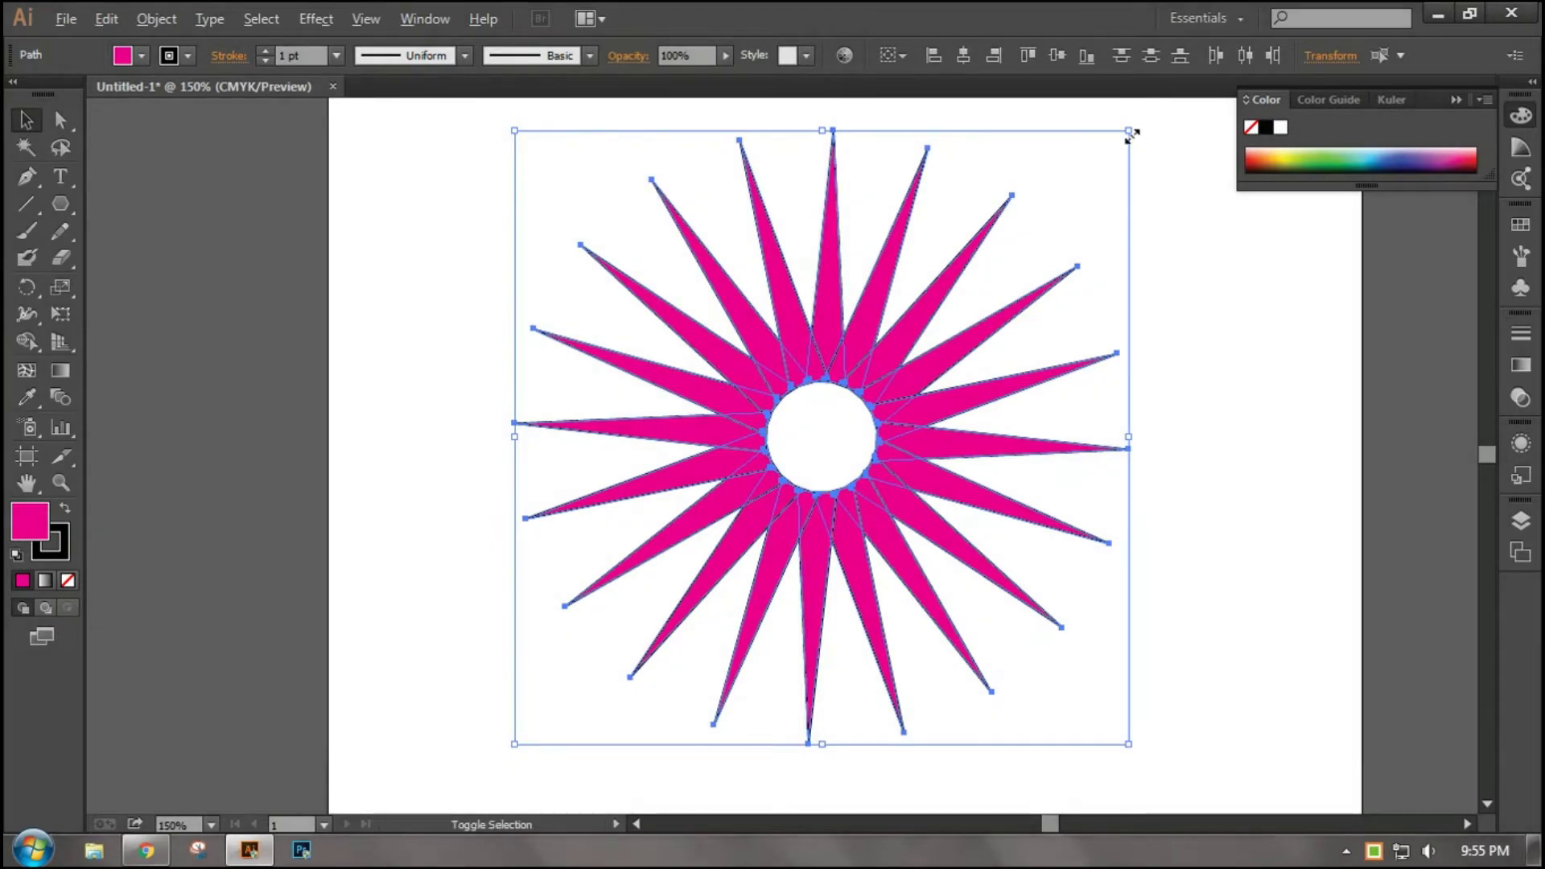
drag(1130, 132, 845, 419)
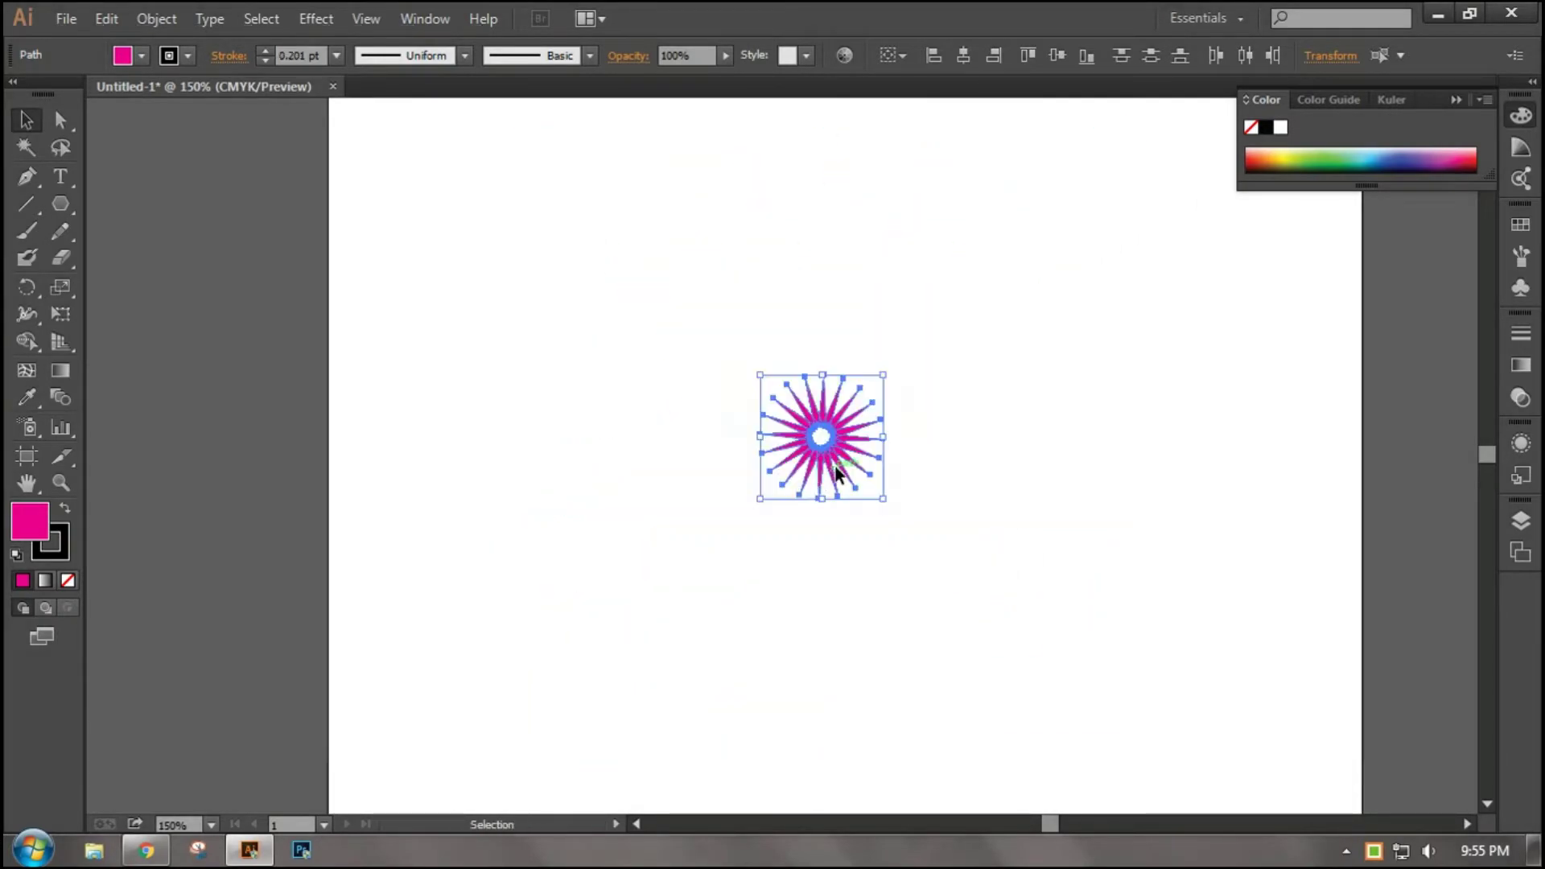
drag(831, 472, 1245, 351)
click(915, 524)
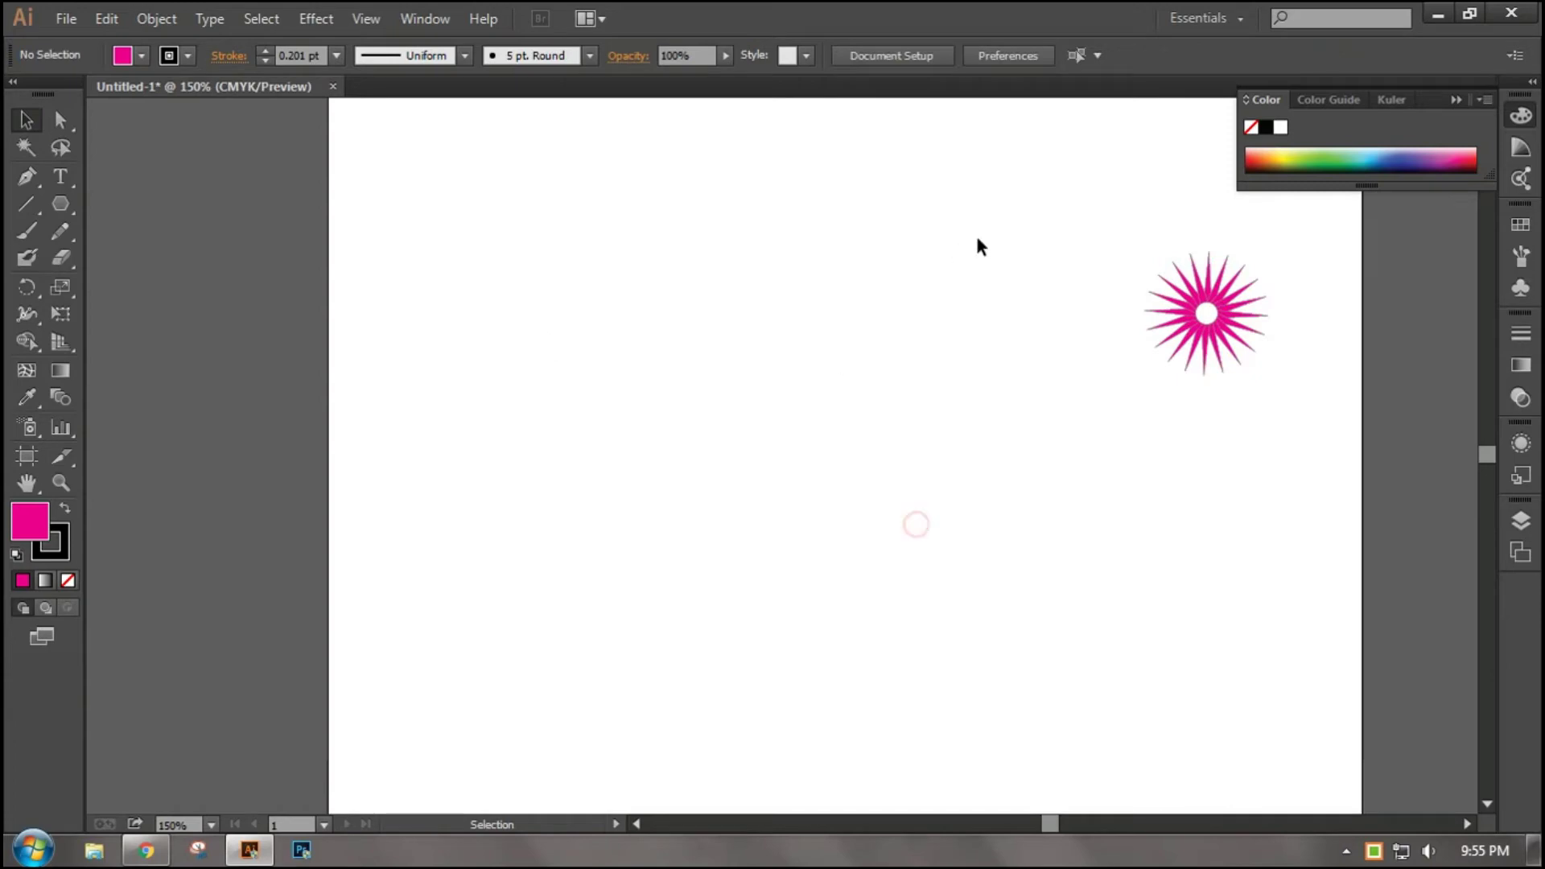
- Draw a closed, curved leaf shape with the Pen tool left of the starburst
drag(1031, 255, 1215, 419)
click(28, 180)
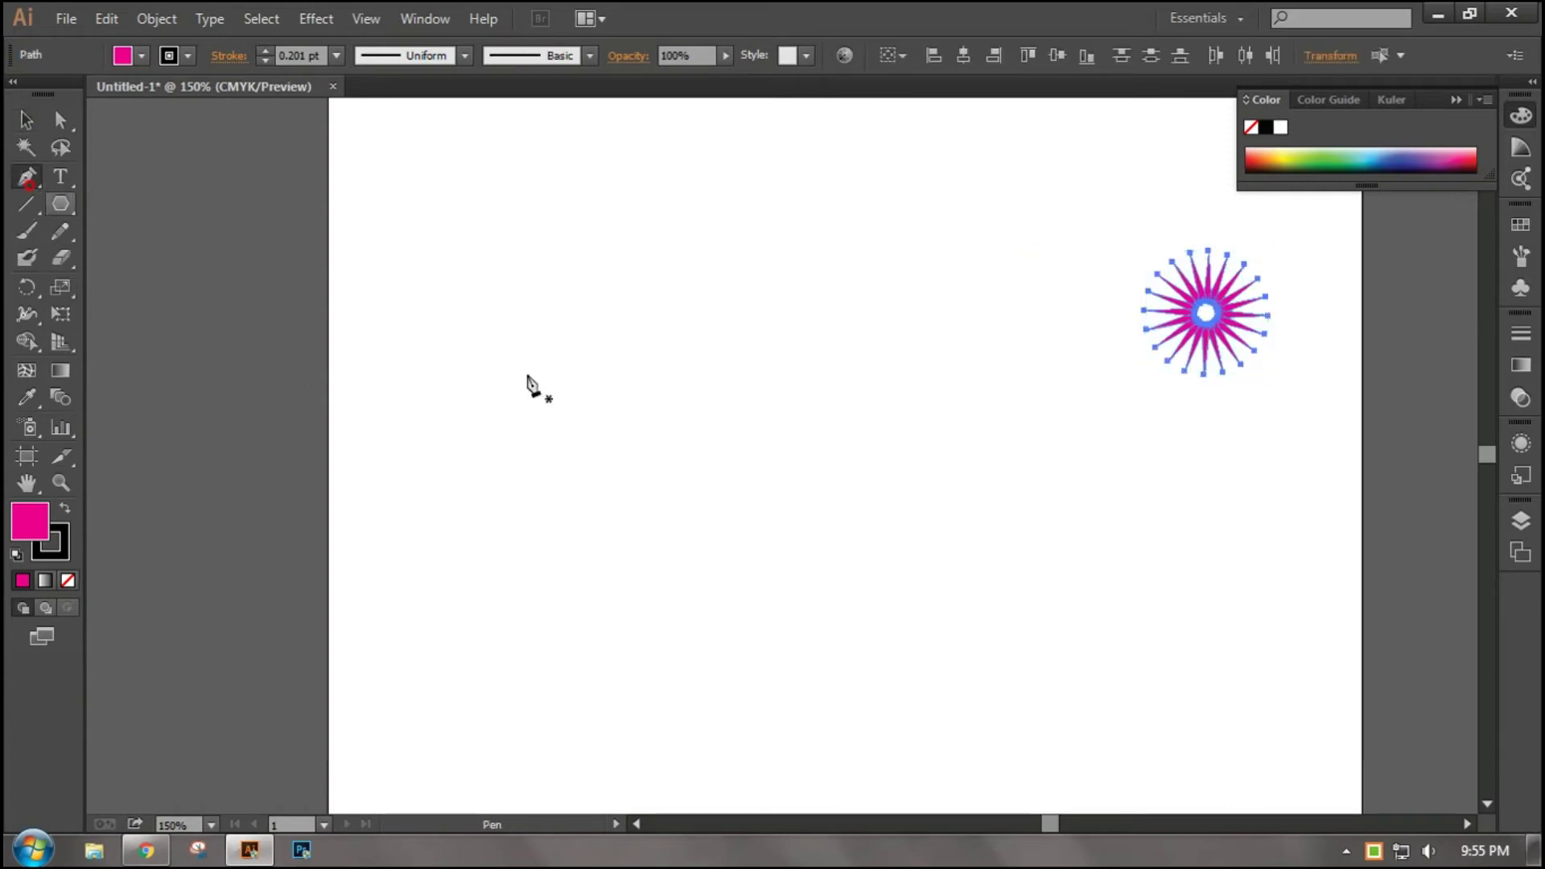
click(496, 371)
mouse_move(705, 363)
mouse_down()
mouse_move(770, 420)
mouse_move(870, 435)
mouse_up()
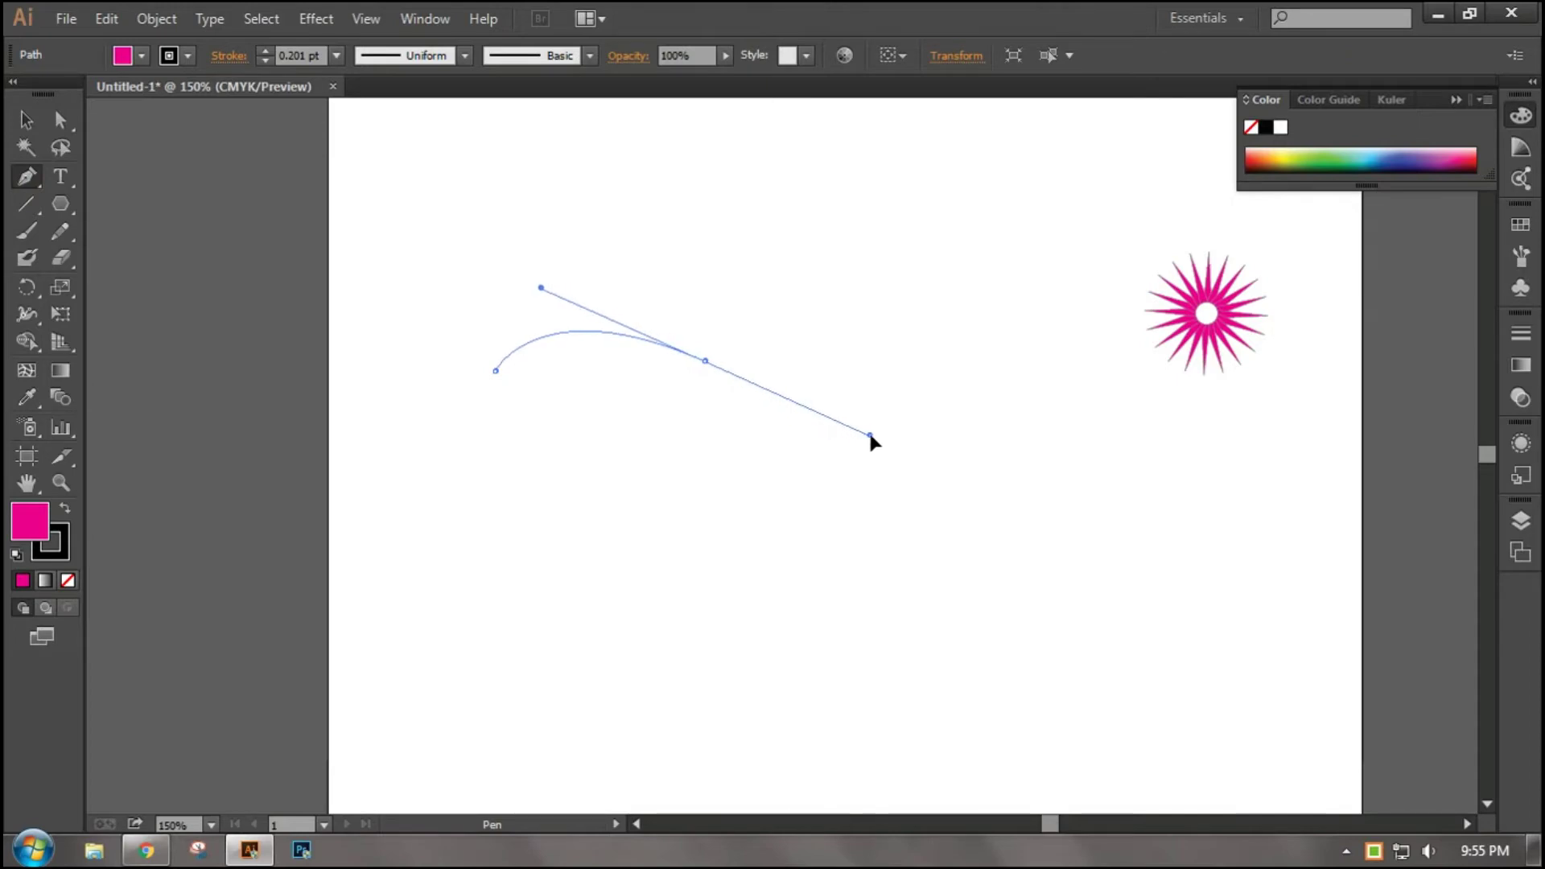
click(705, 361)
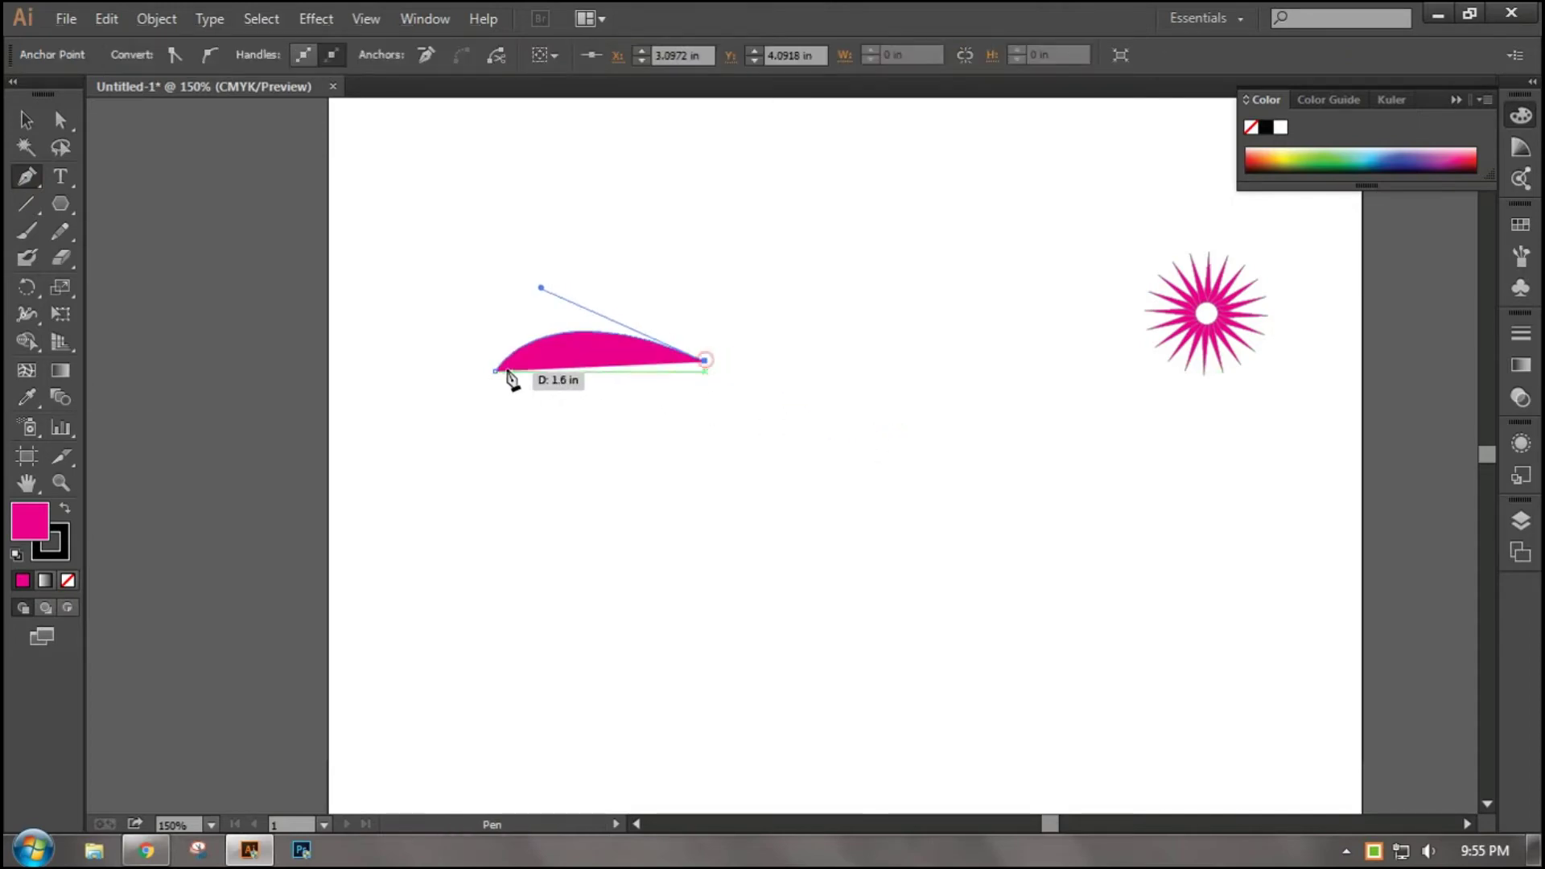
mouse_move(496, 371)
mouse_down()
mouse_move(410, 298)
mouse_move(430, 296)
mouse_up()
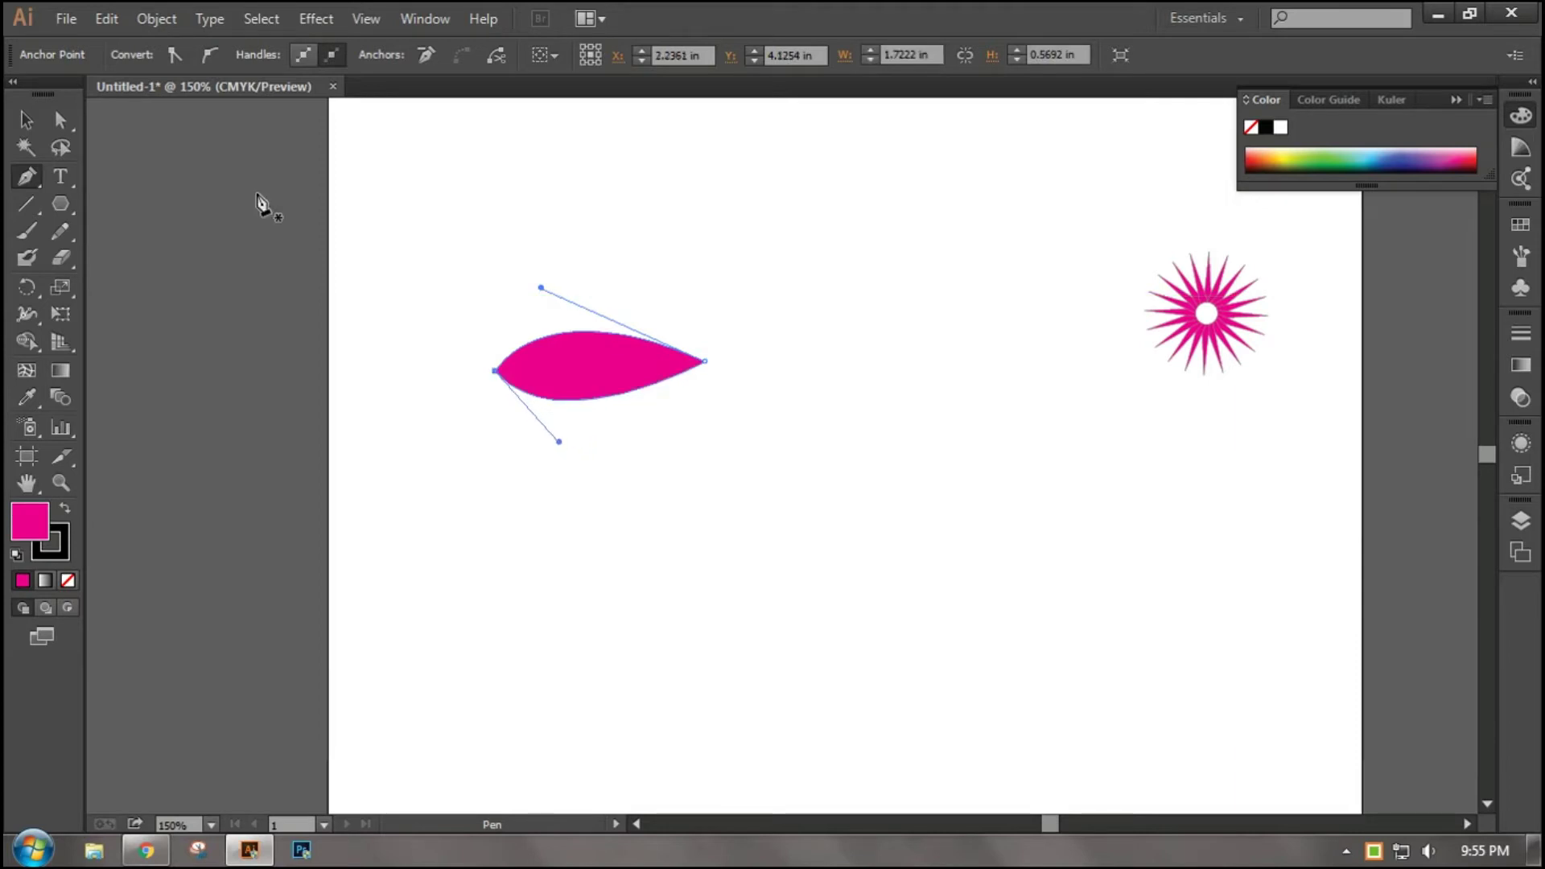
click(26, 119)
- Rotate the leaf to stand upright and widen it
click(649, 524)
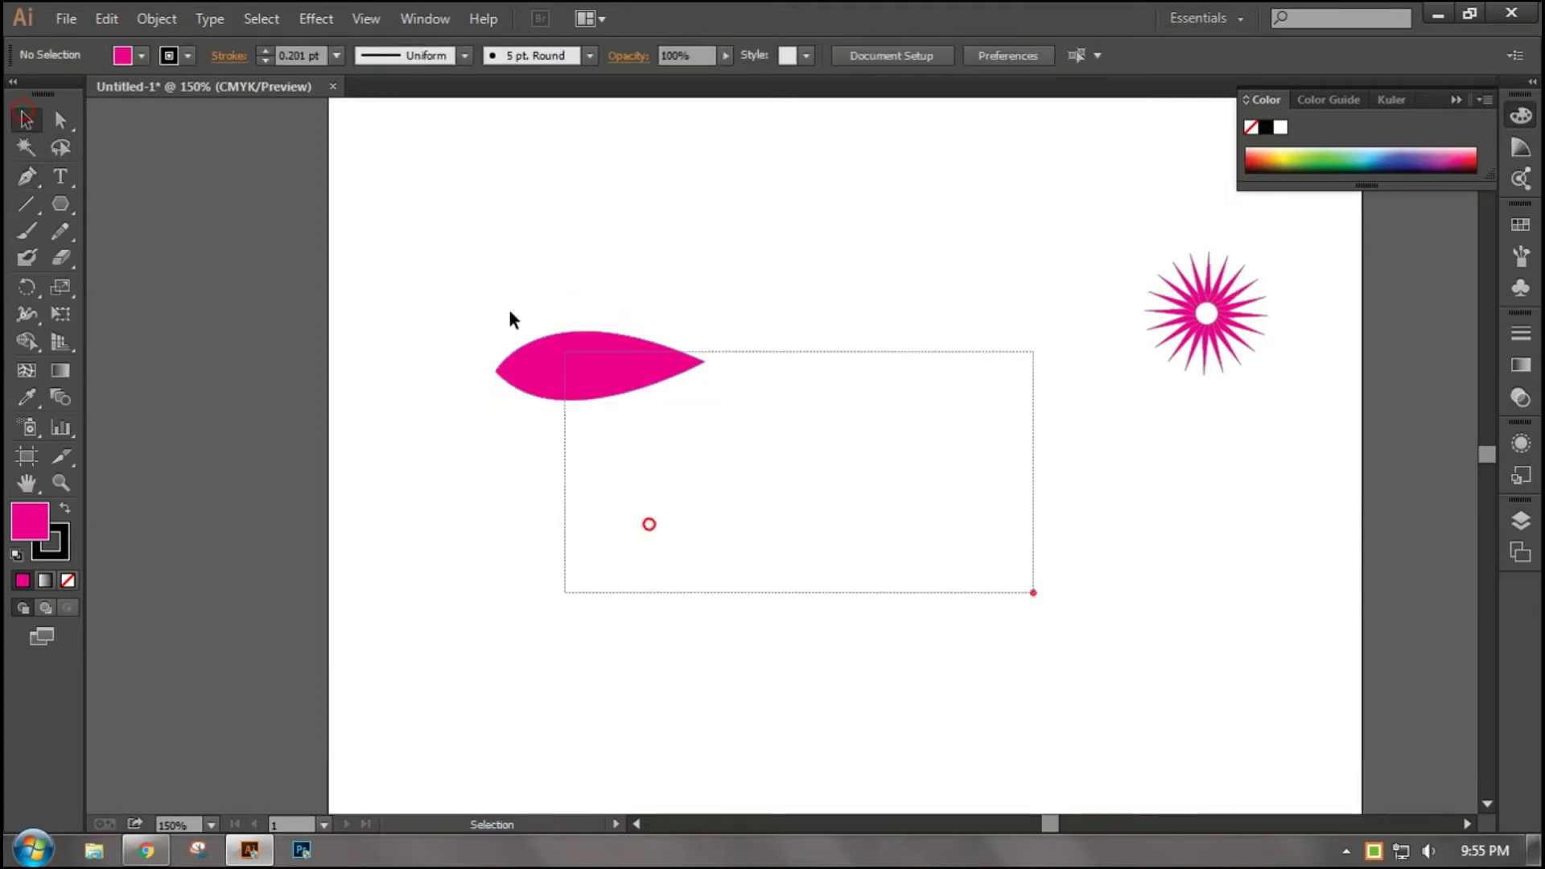
drag(513, 320, 591, 356)
drag(606, 411, 654, 363)
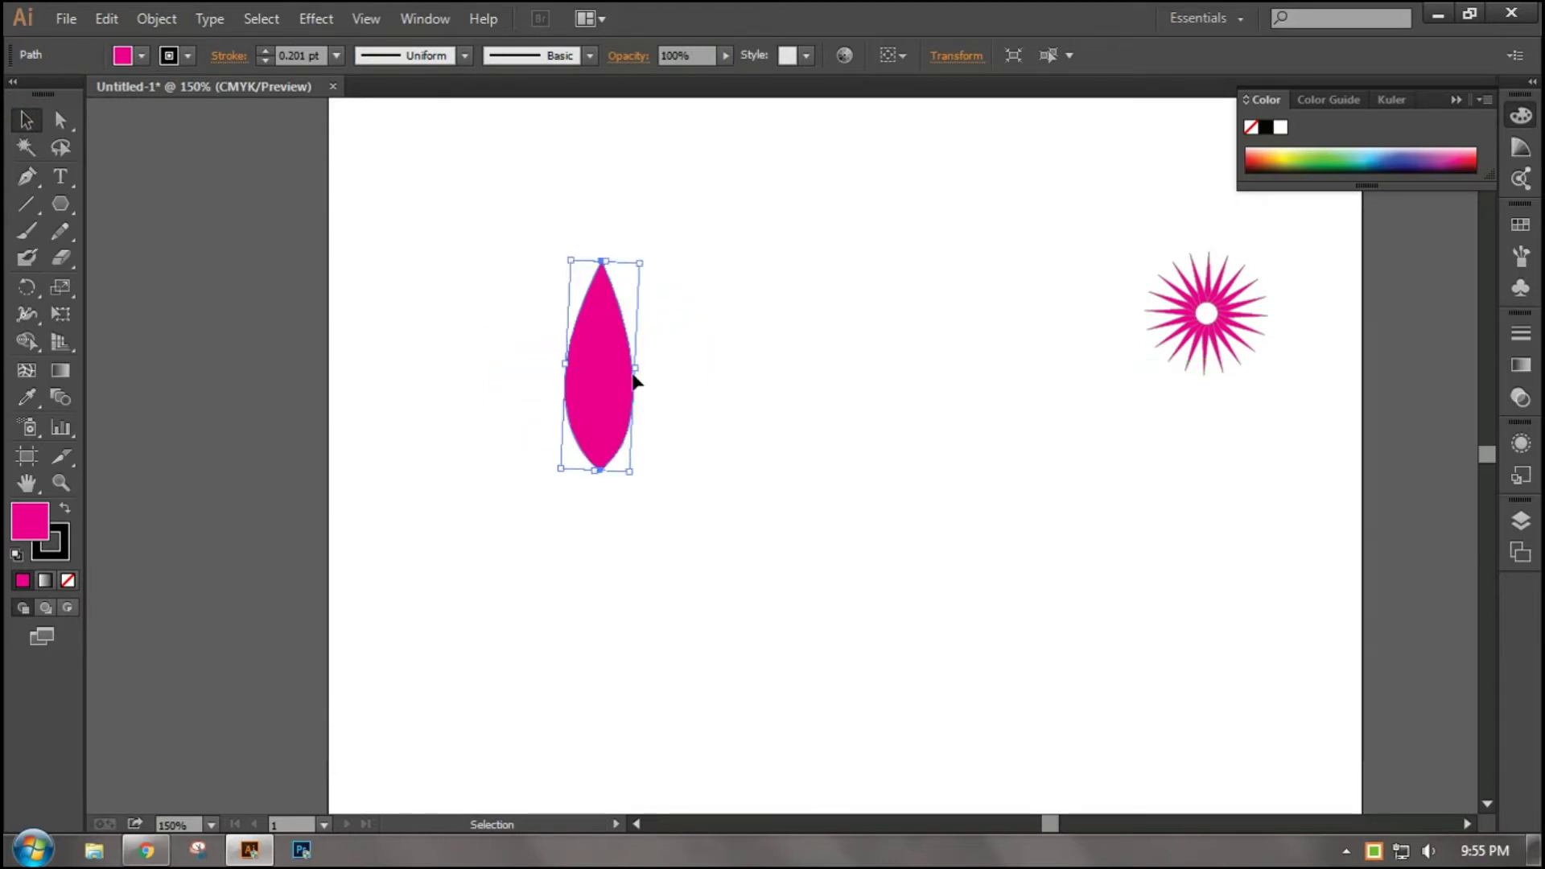
drag(635, 368, 656, 365)
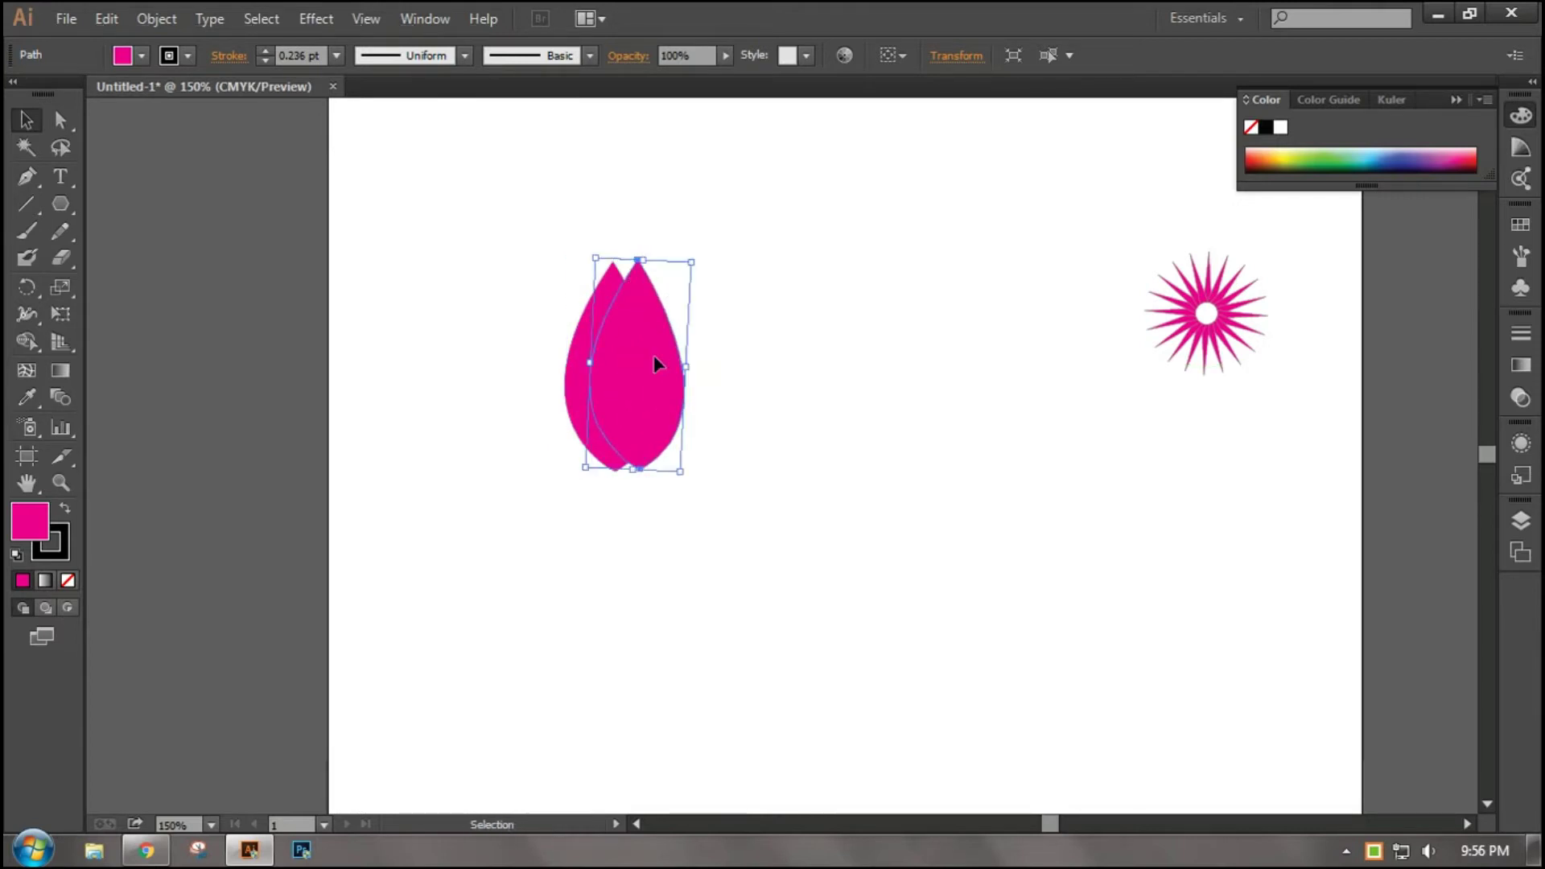
key(ctrl+z)
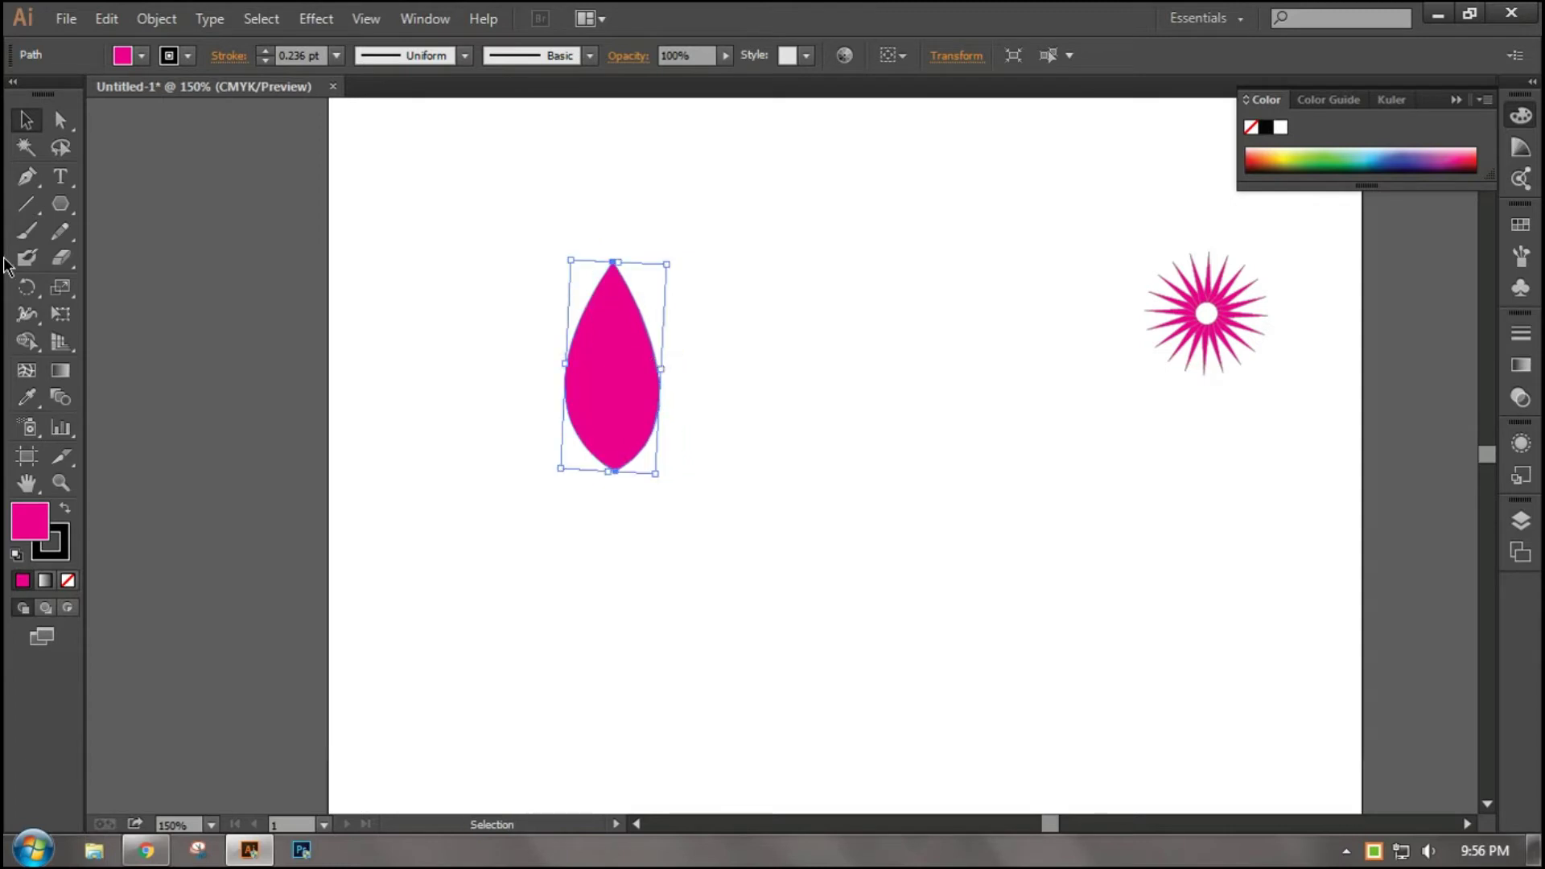
- Rotate a copy of the leaf about its base and select both petals
key(r)
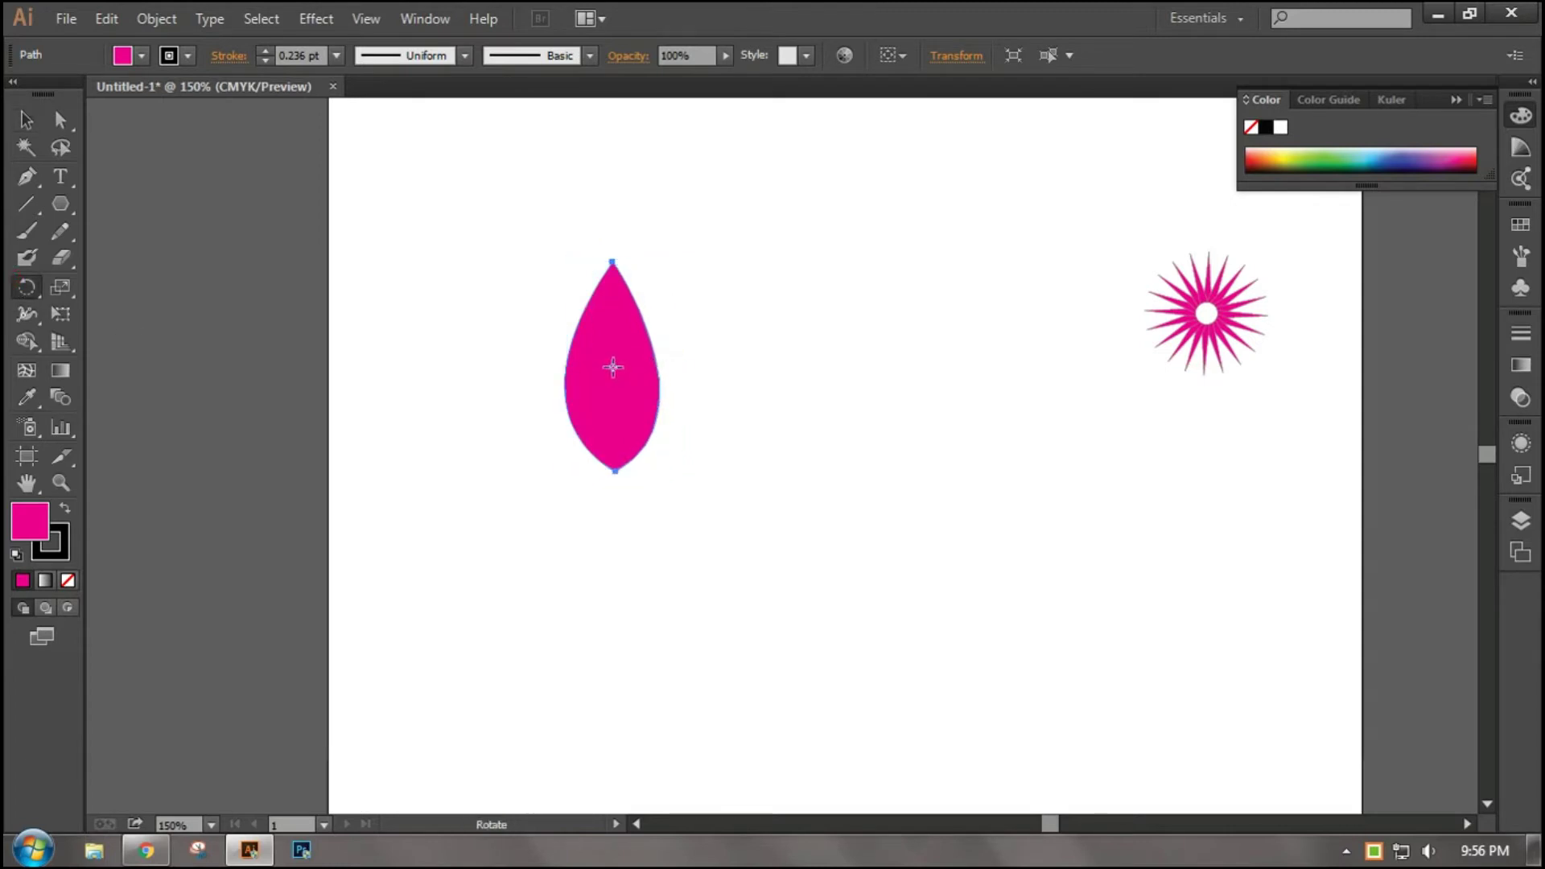
click(613, 470)
drag(631, 370, 664, 376)
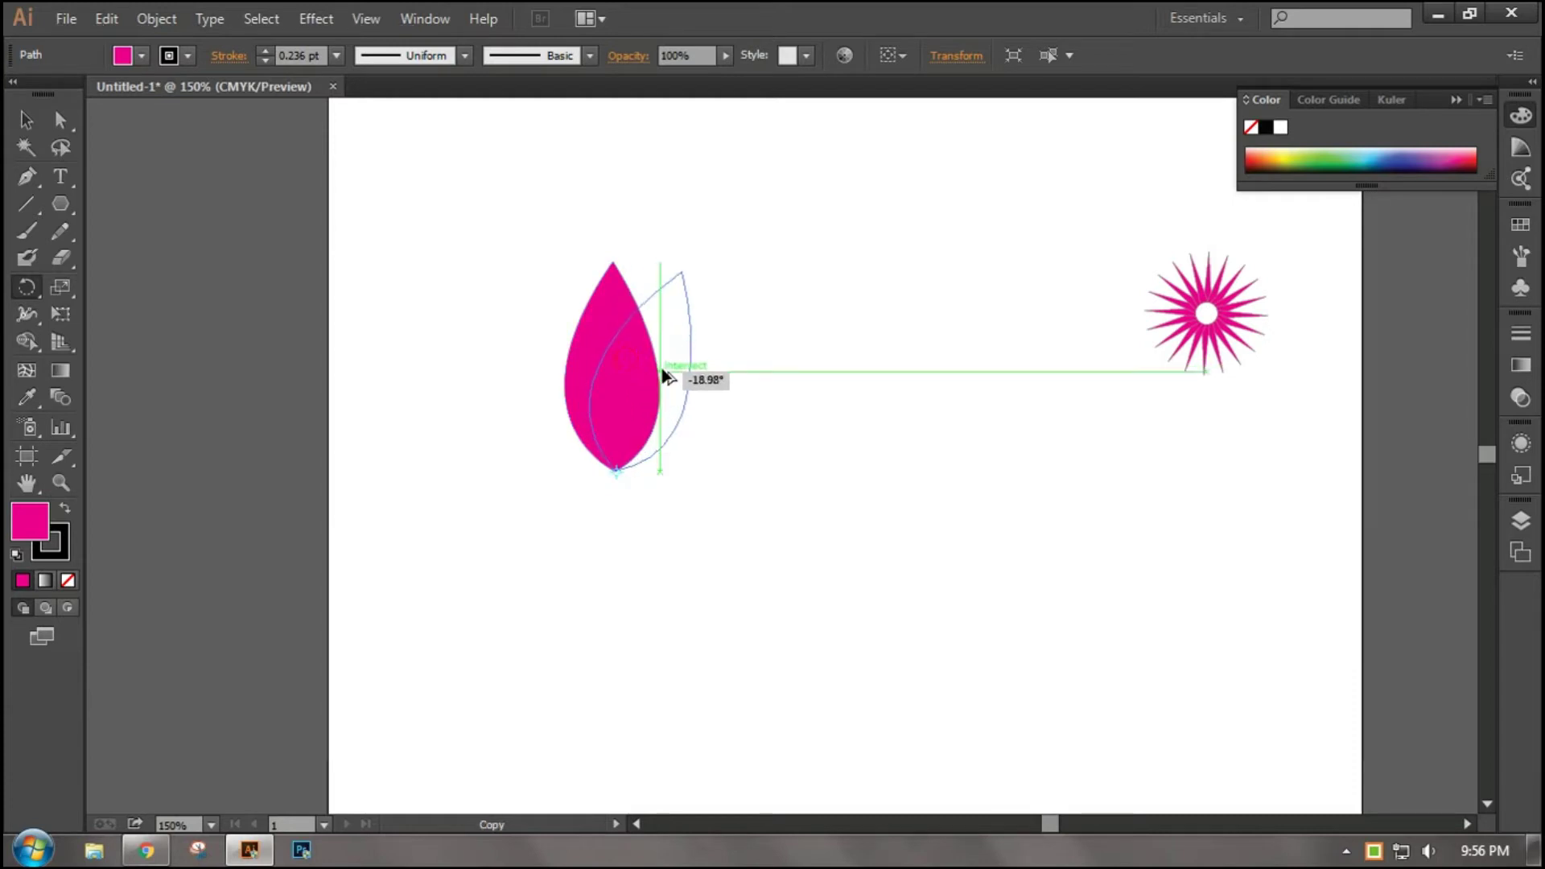
drag(664, 375, 664, 376)
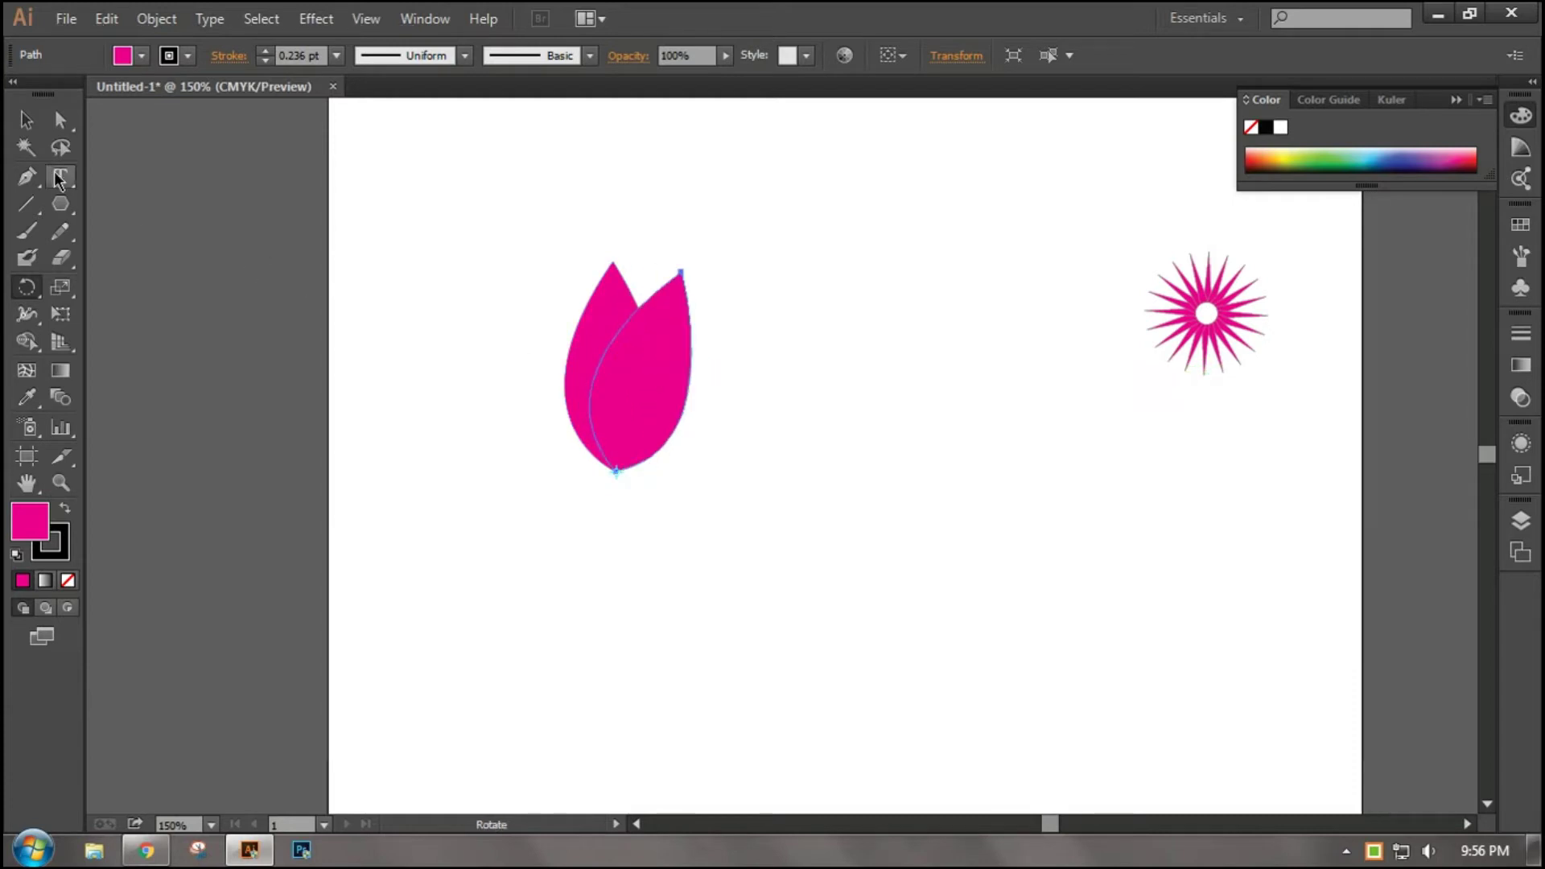
click(27, 120)
click(426, 245)
drag(395, 207, 799, 521)
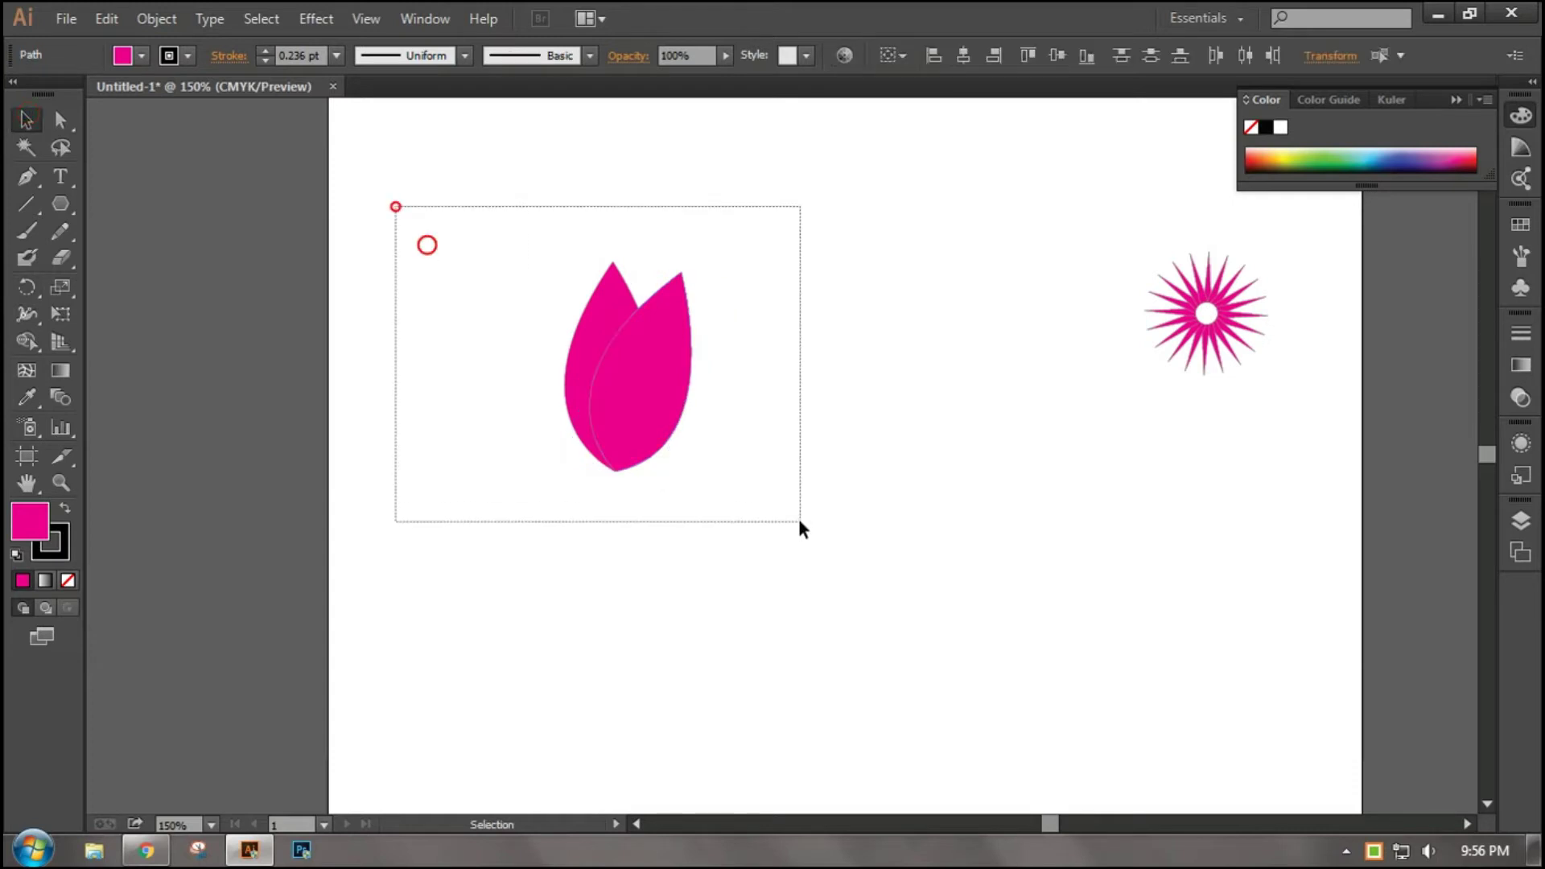
- Divide the two overlapping petals along their overlap with Pathfinder
click(427, 26)
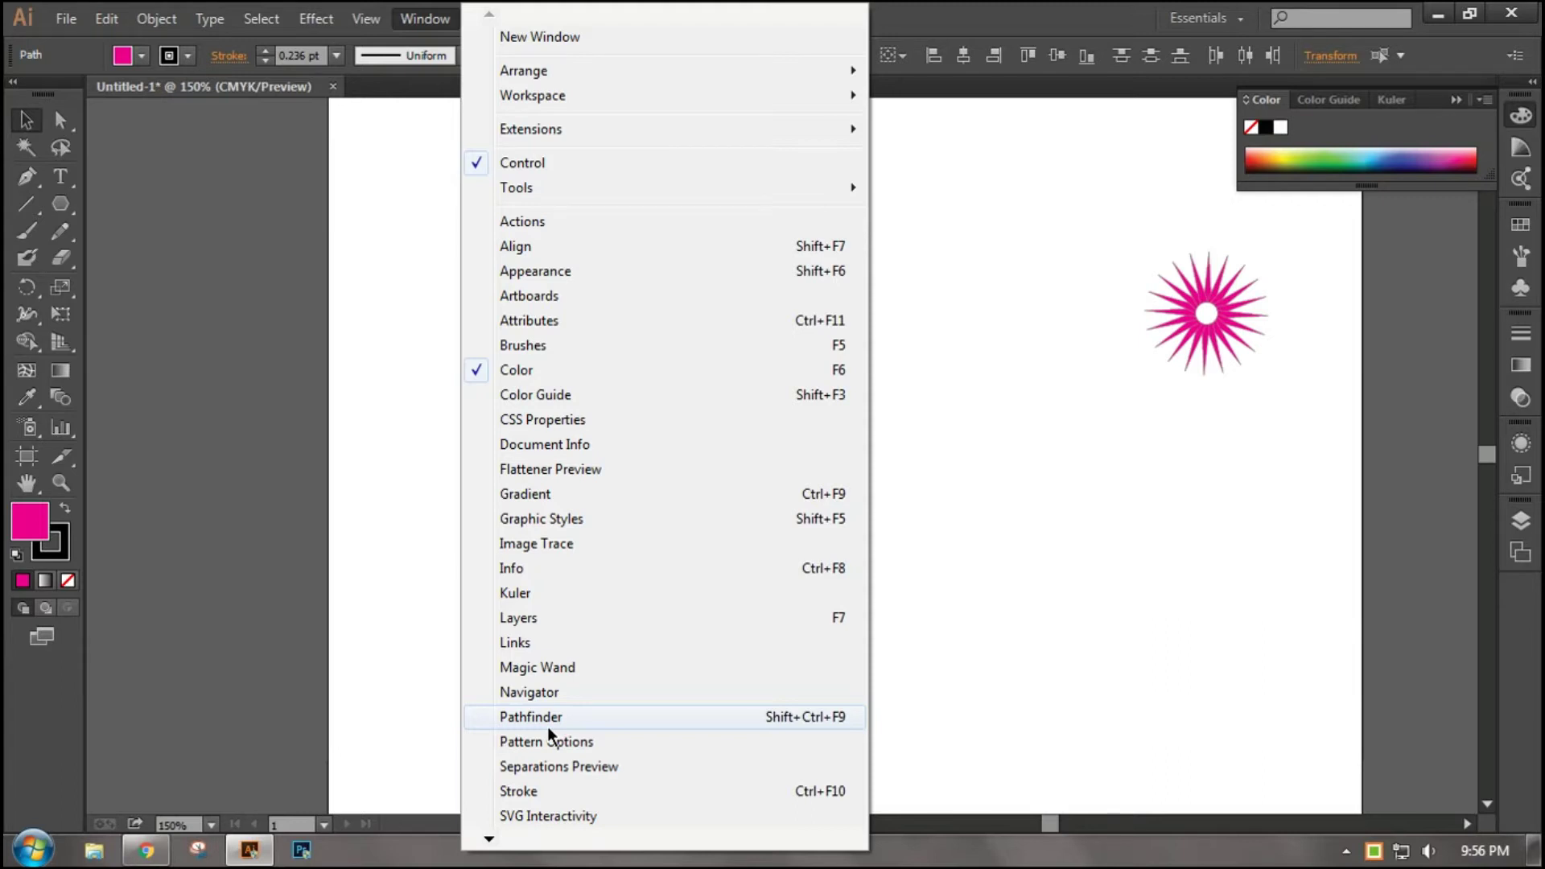
click(547, 722)
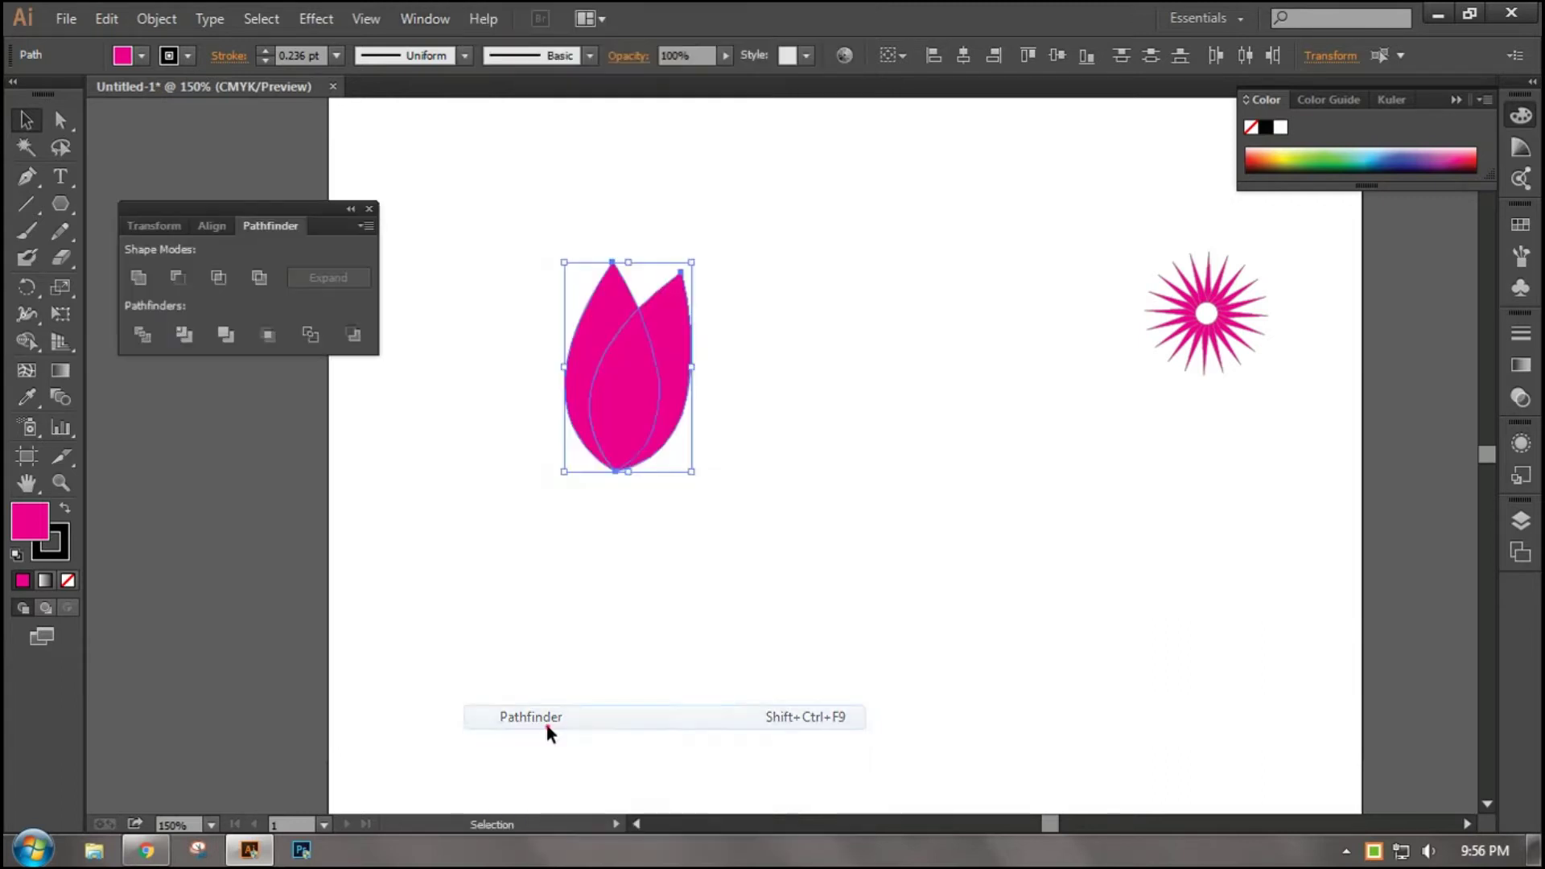
click(141, 334)
click(404, 535)
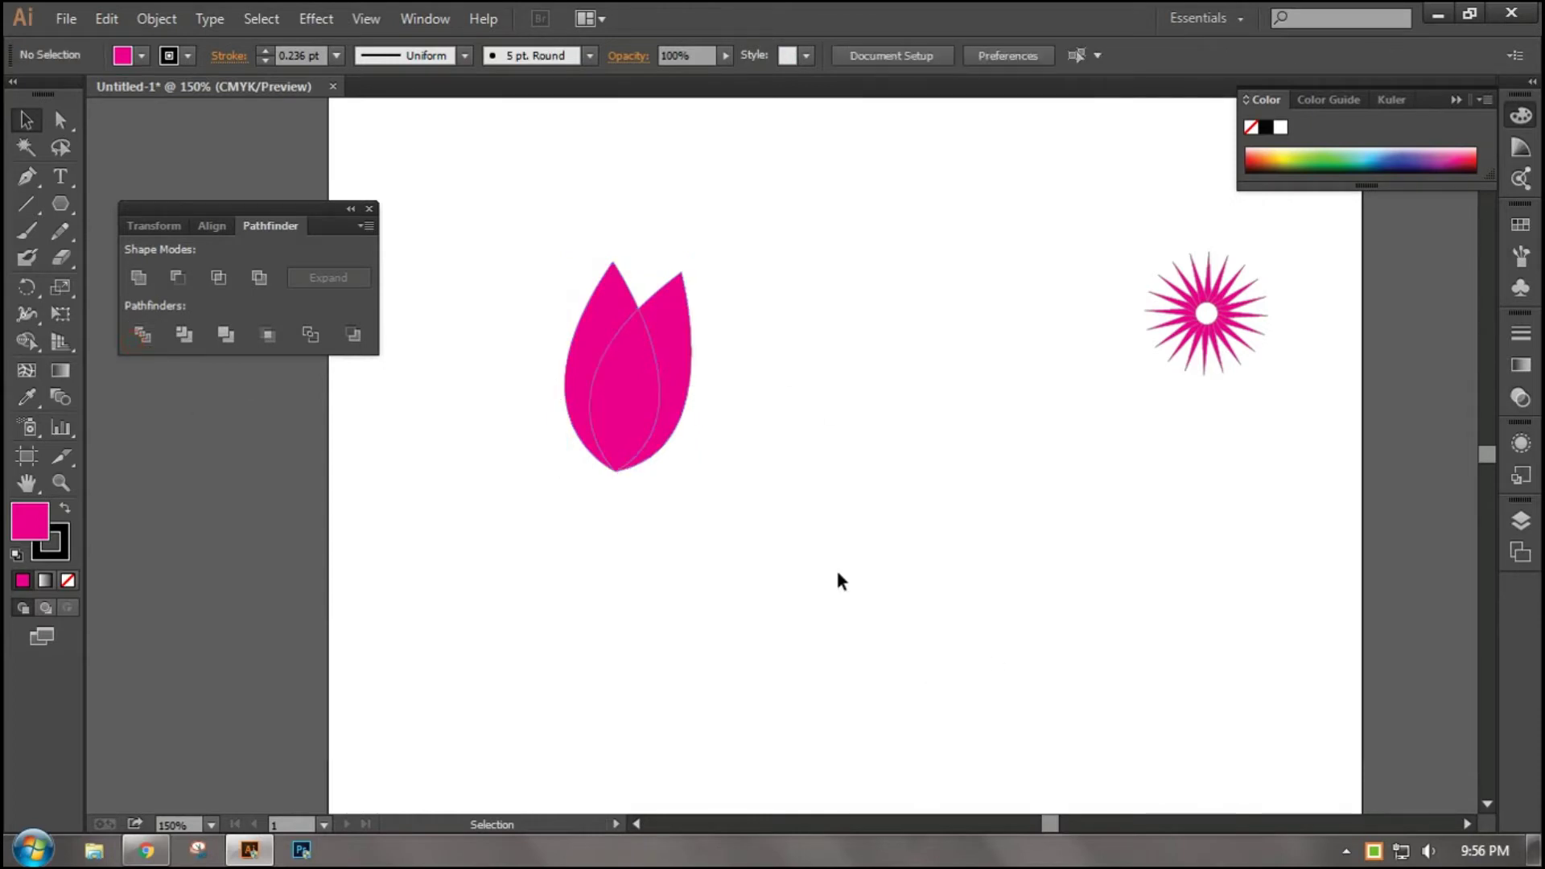
drag(913, 655, 683, 386)
- Ungroup the pieces and delete the right piece and middle lens, keeping one crescent
right_click(674, 366)
click(727, 497)
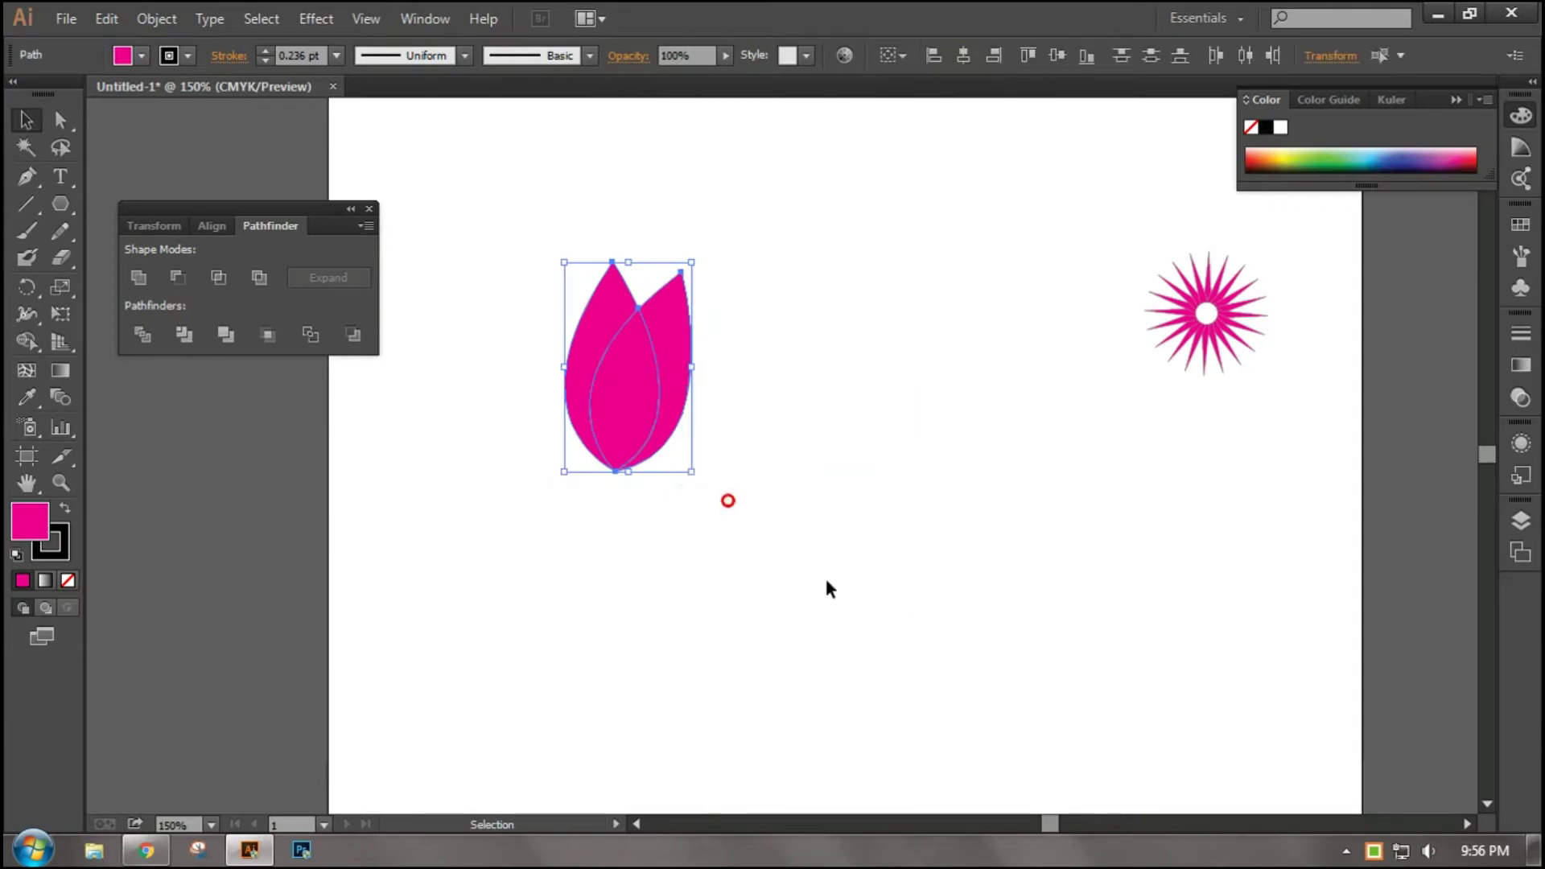
click(825, 576)
click(656, 312)
key(Delete)
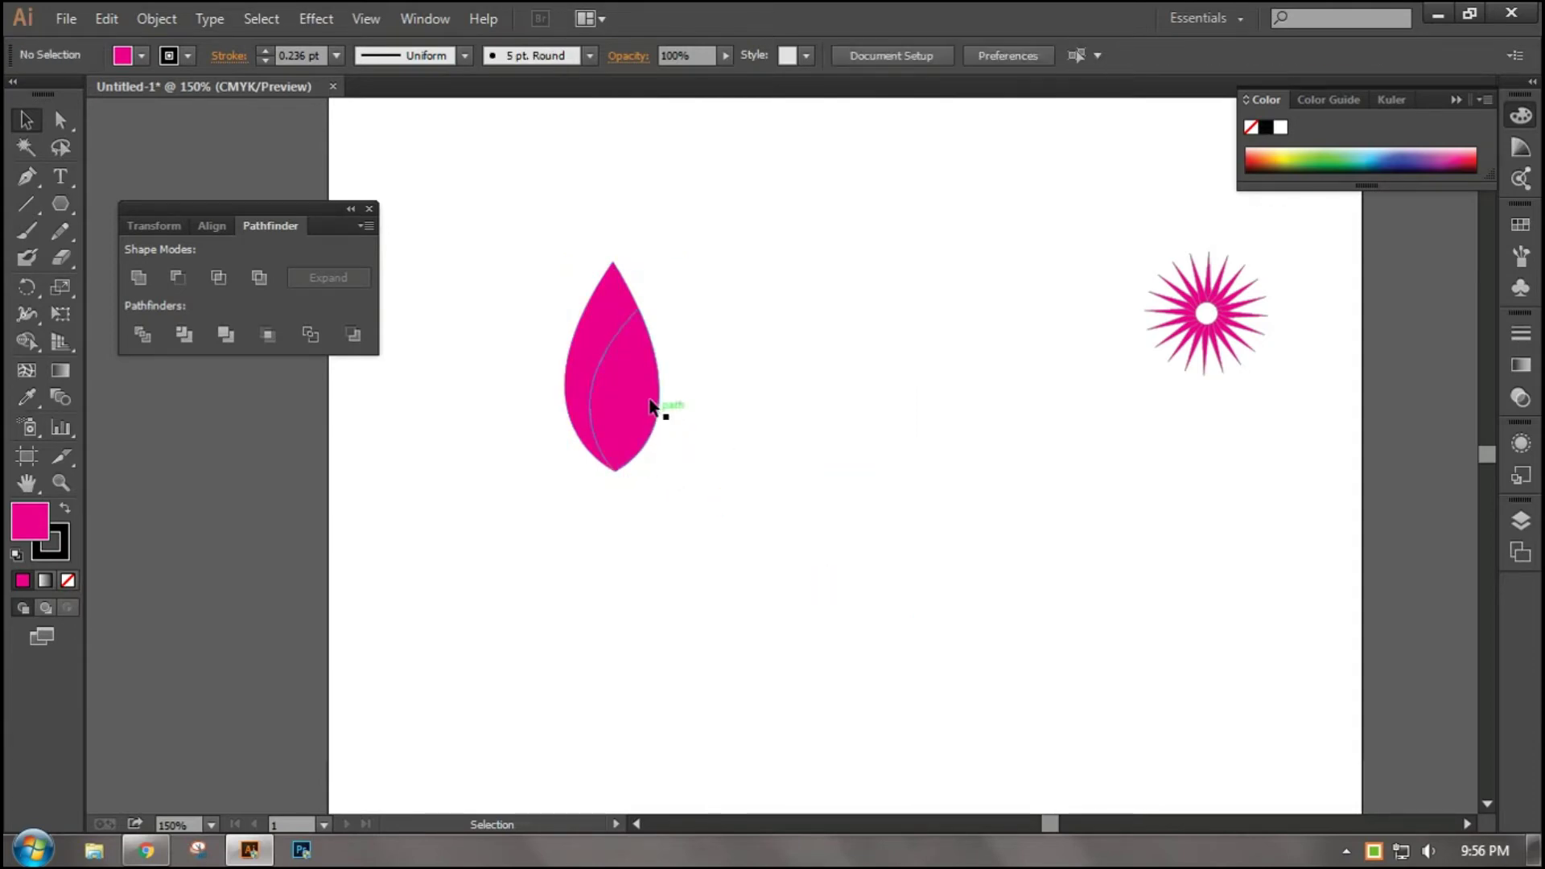
drag(620, 406, 949, 424)
key(Delete)
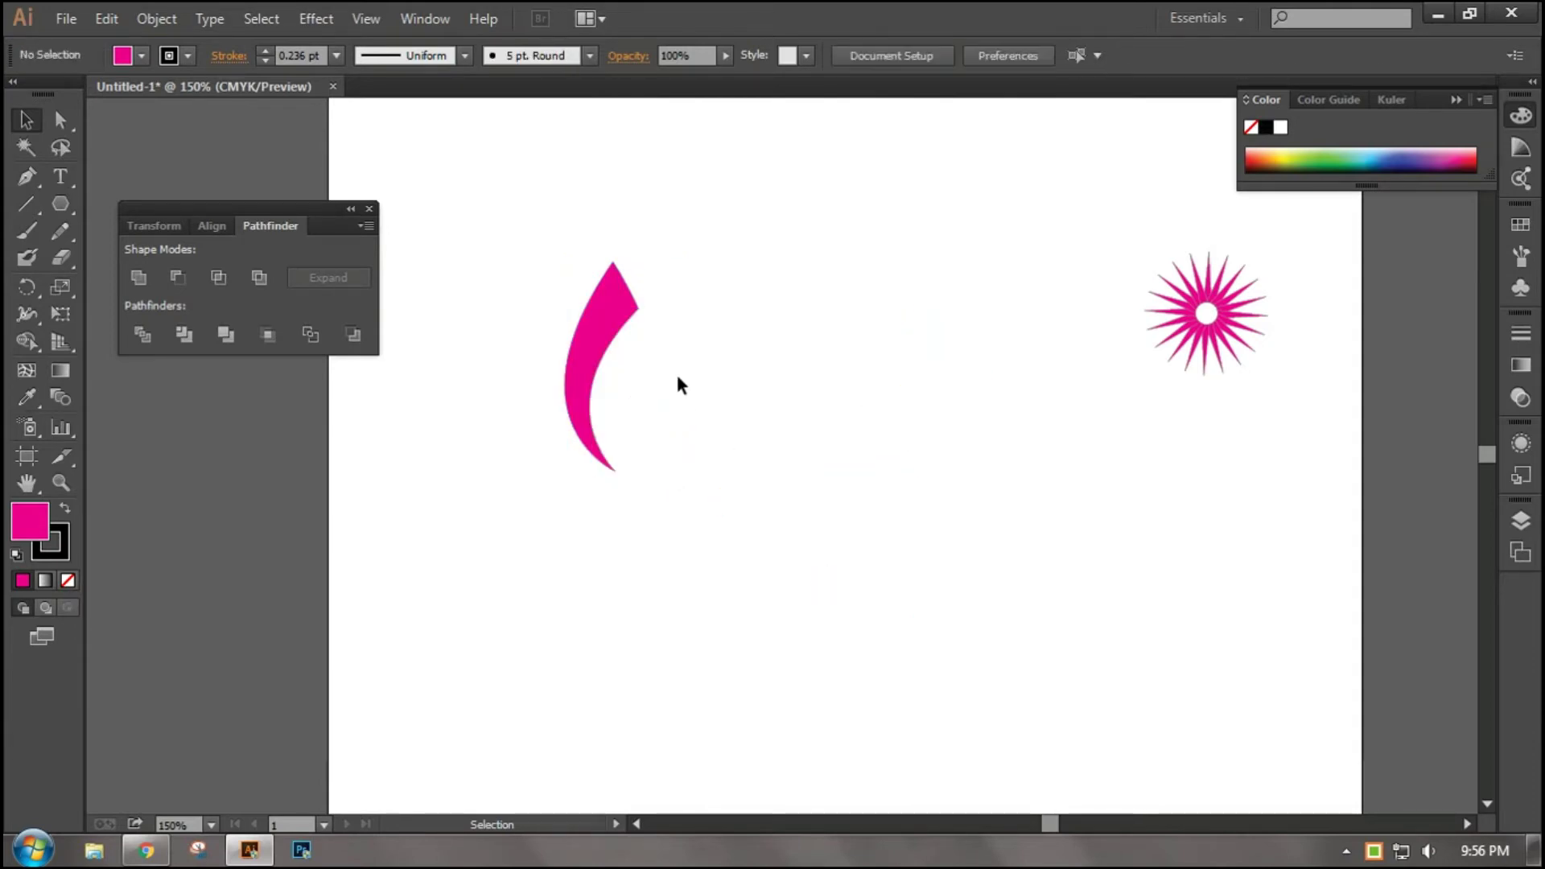
drag(327, 226, 317, 175)
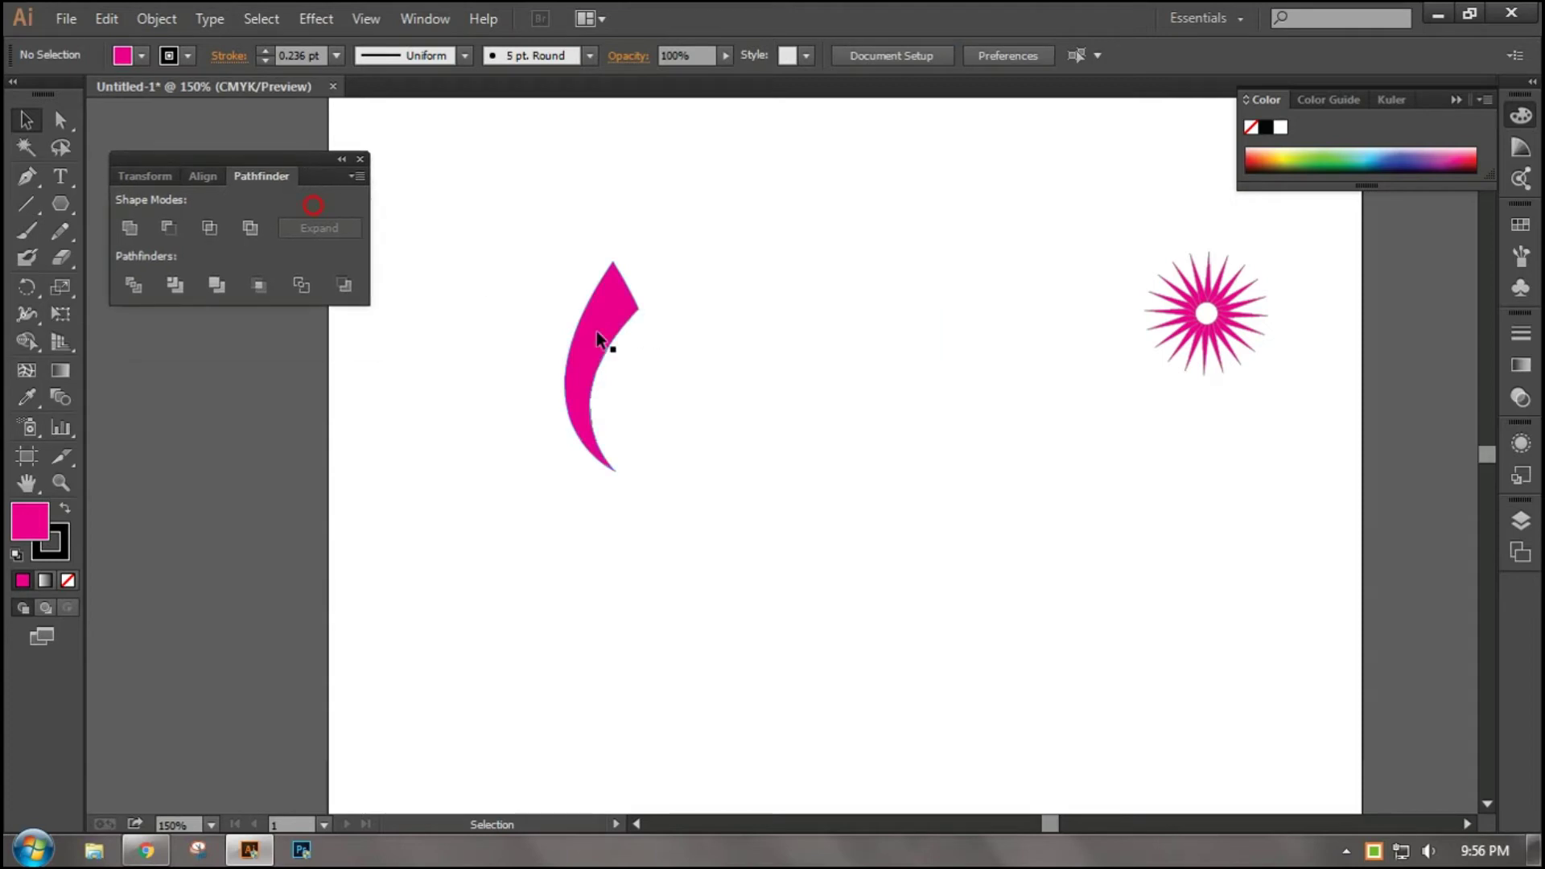
click(565, 407)
key(r)
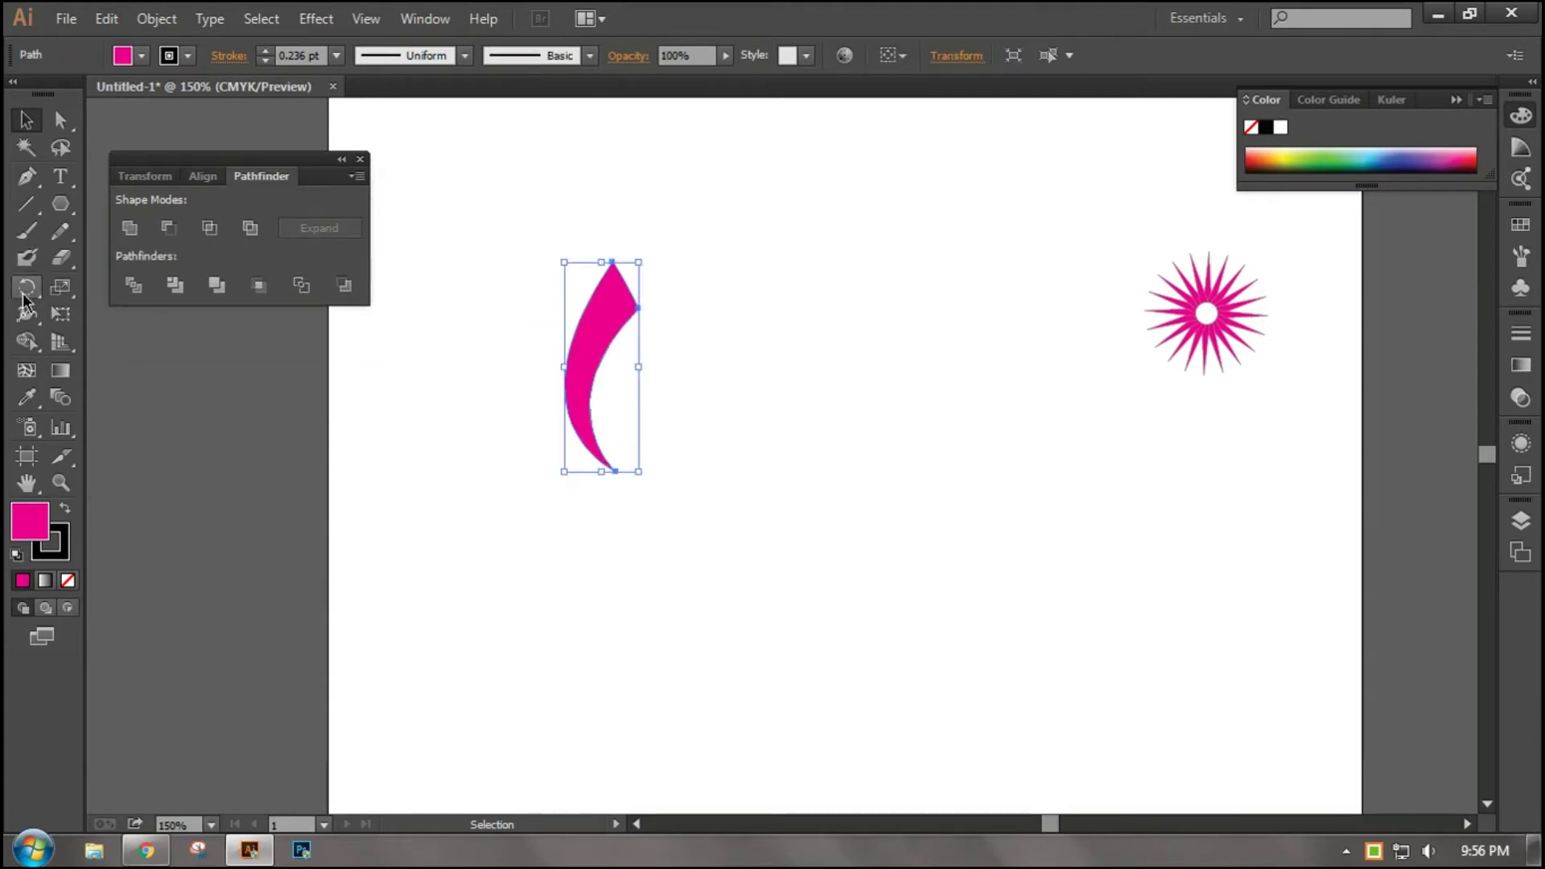
- Rotate a copy of the crescent about its bottom tip and repeat with Ctrl+D into a swirl
click(602, 366)
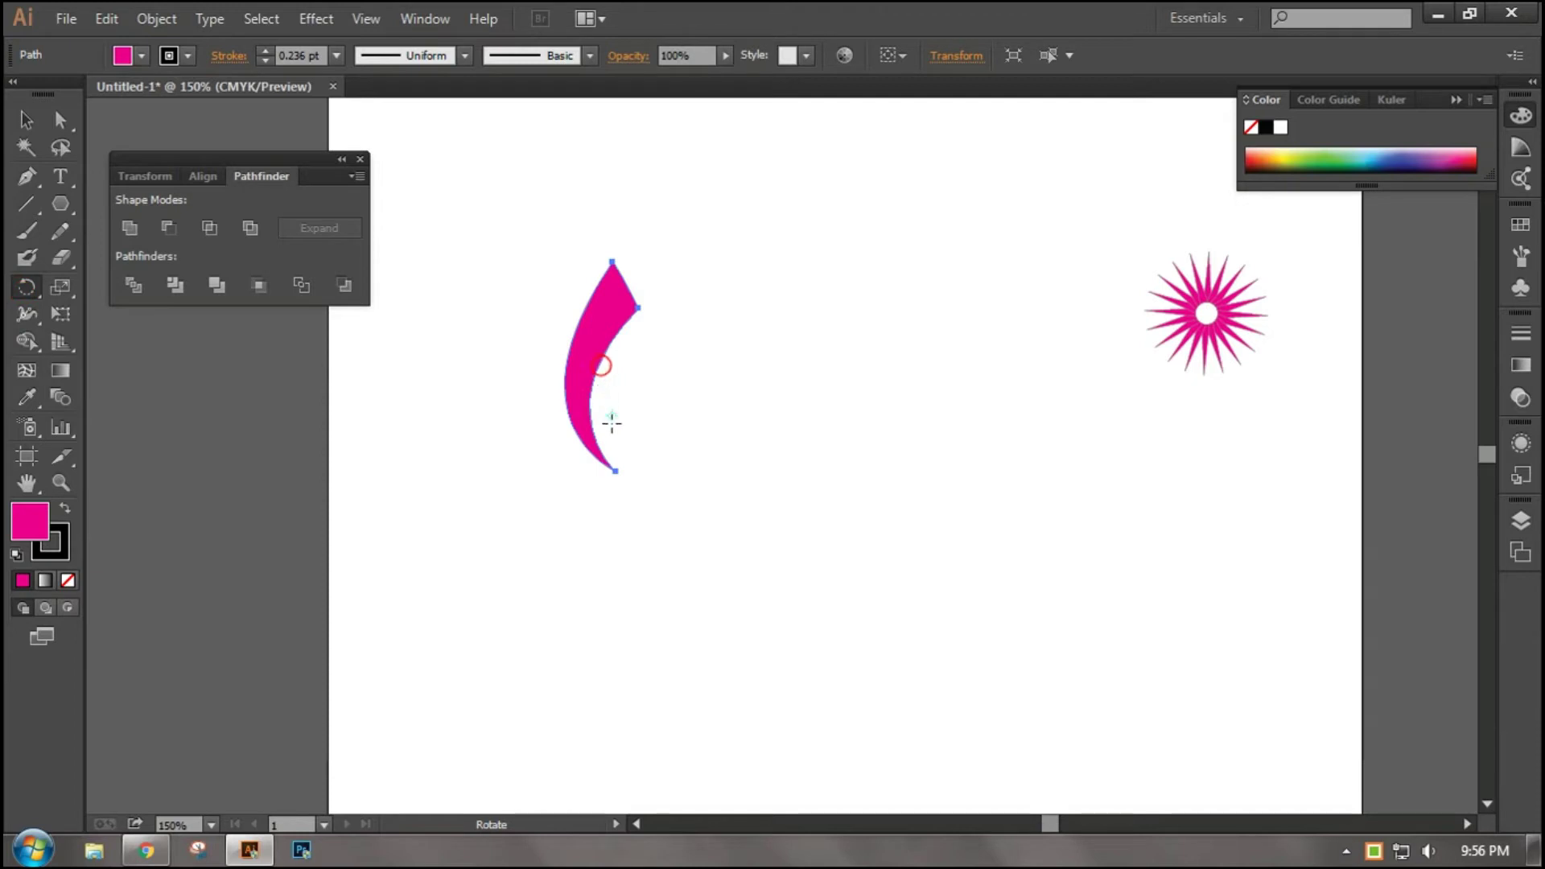
click(616, 470)
drag(593, 335, 634, 346)
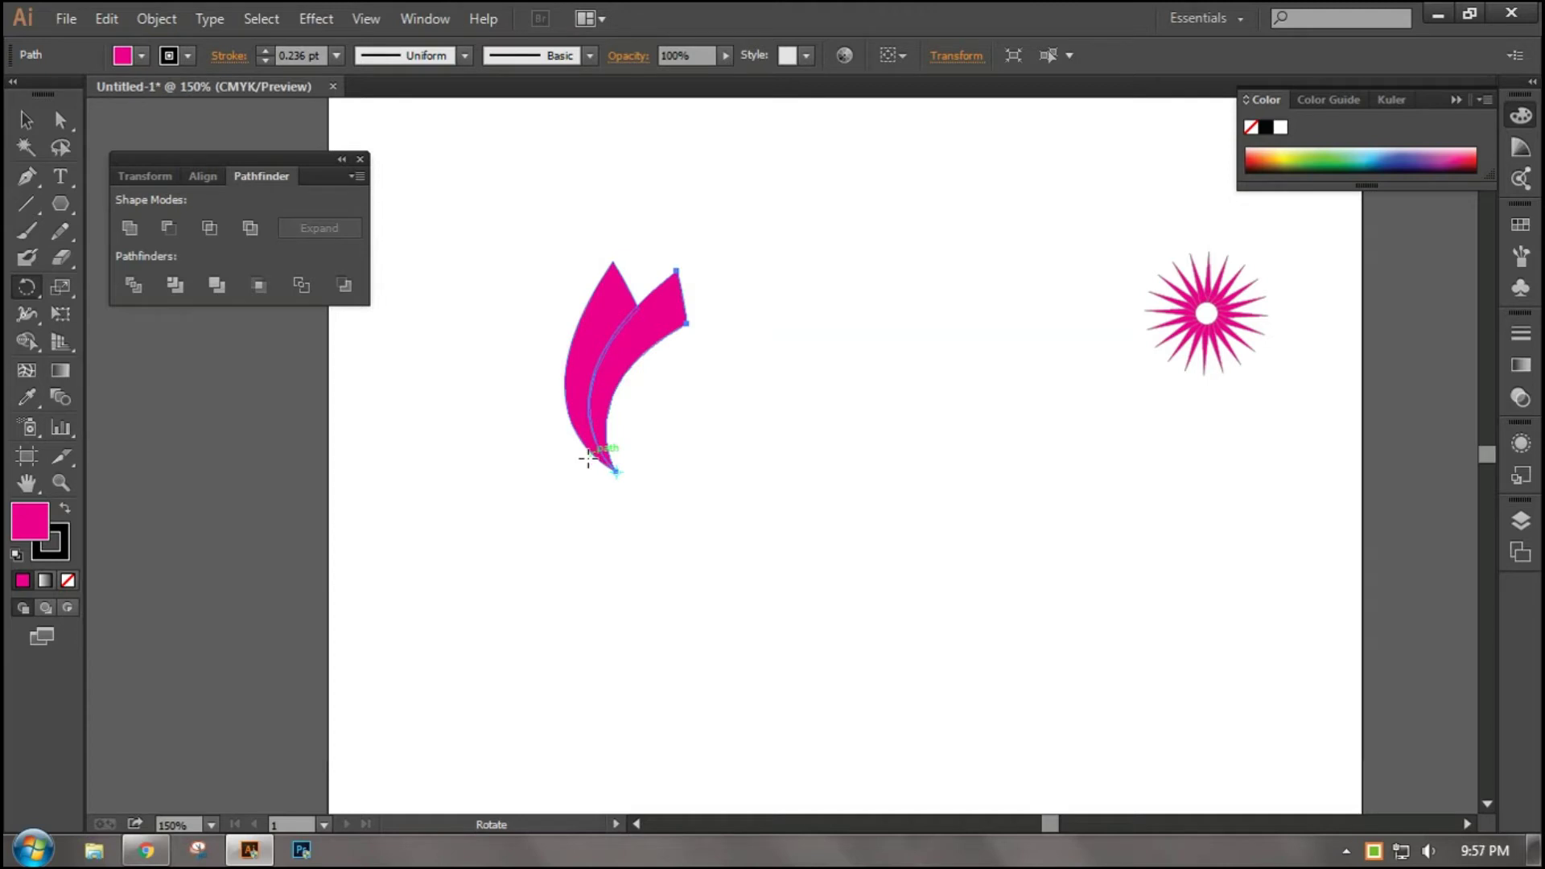
key(v)
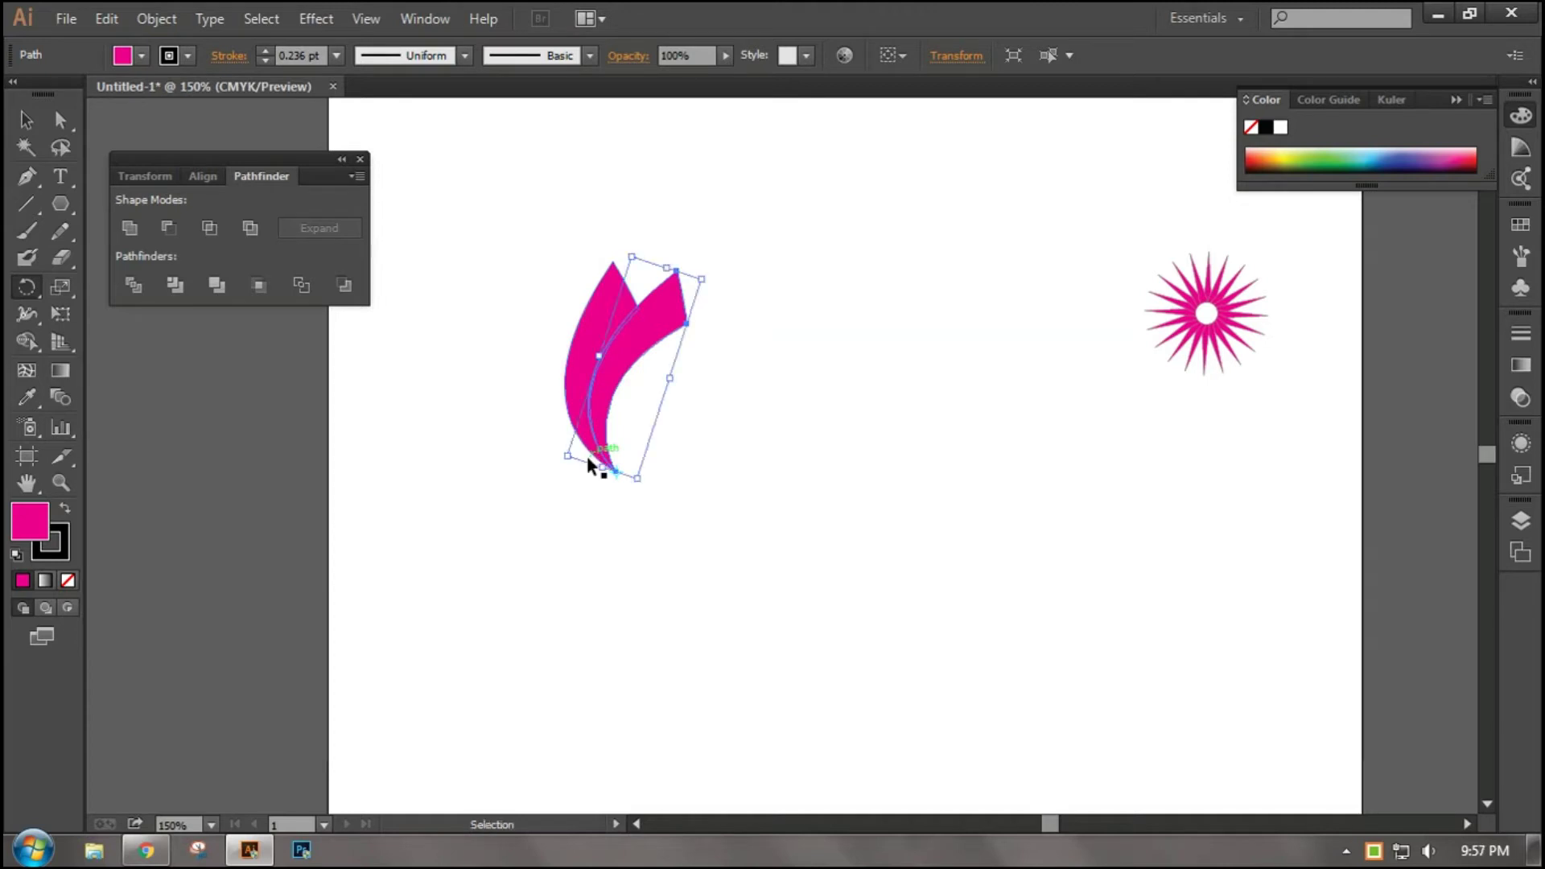
key(ctrl+d)
key(ctrl+d)
key(ctrl+d)
key(ctrl+d)
key(ctrl+d)
key(ctrl+d)
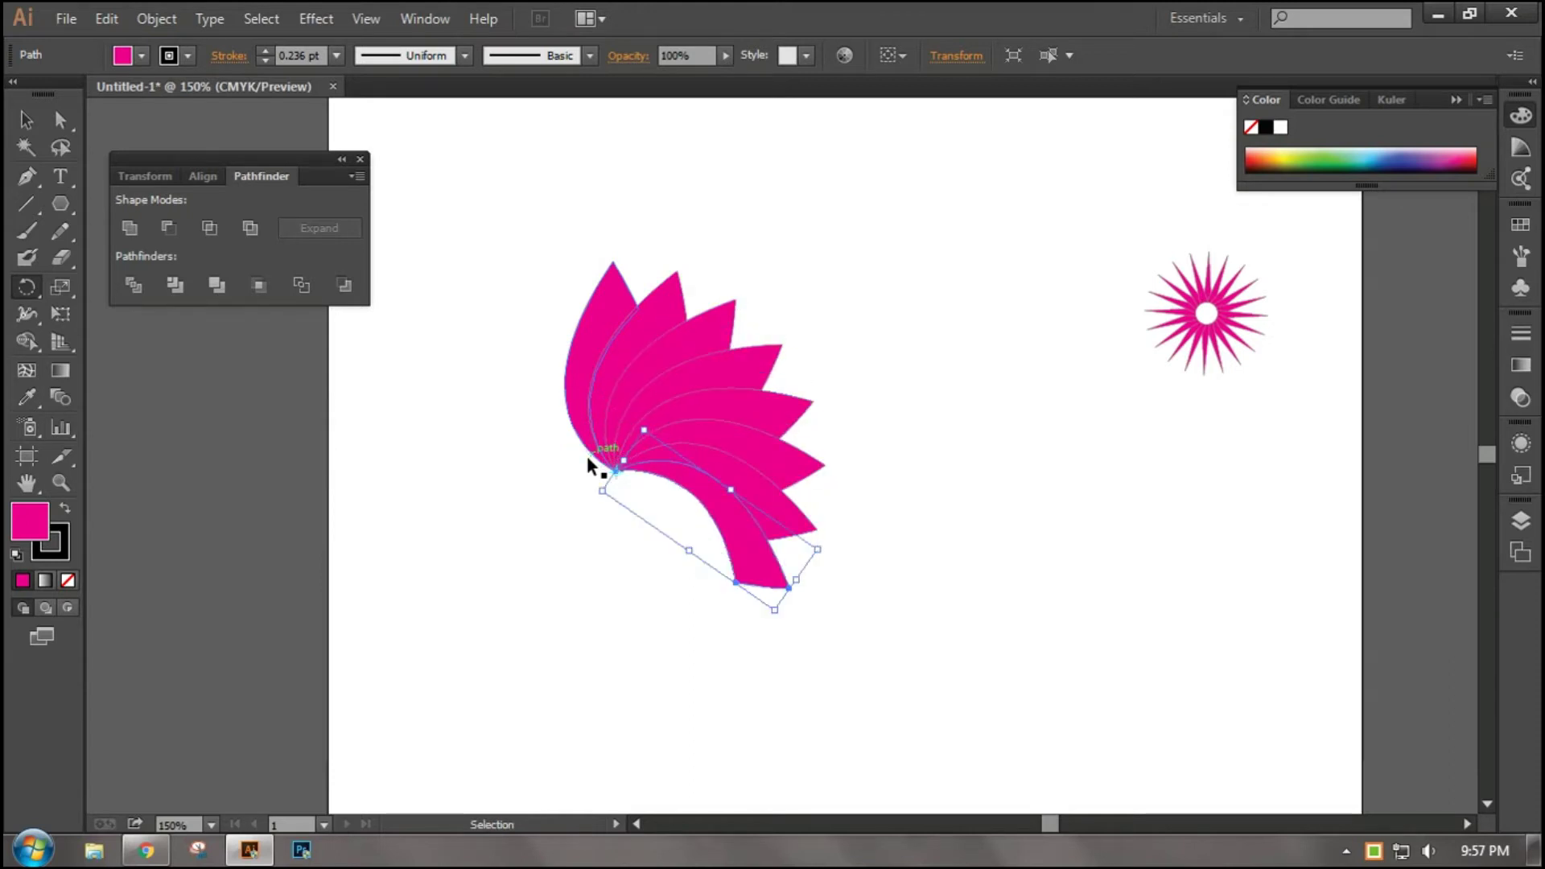
key(ctrl+d)
key(ctrl+d)
key(ctrl+d)
key(ctrl+d)
key(ctrl+d)
key(ctrl+d)
key(ctrl+d)
key(ctrl+d)
key(ctrl+d)
key(ctrl+d)
key(ctrl+d)
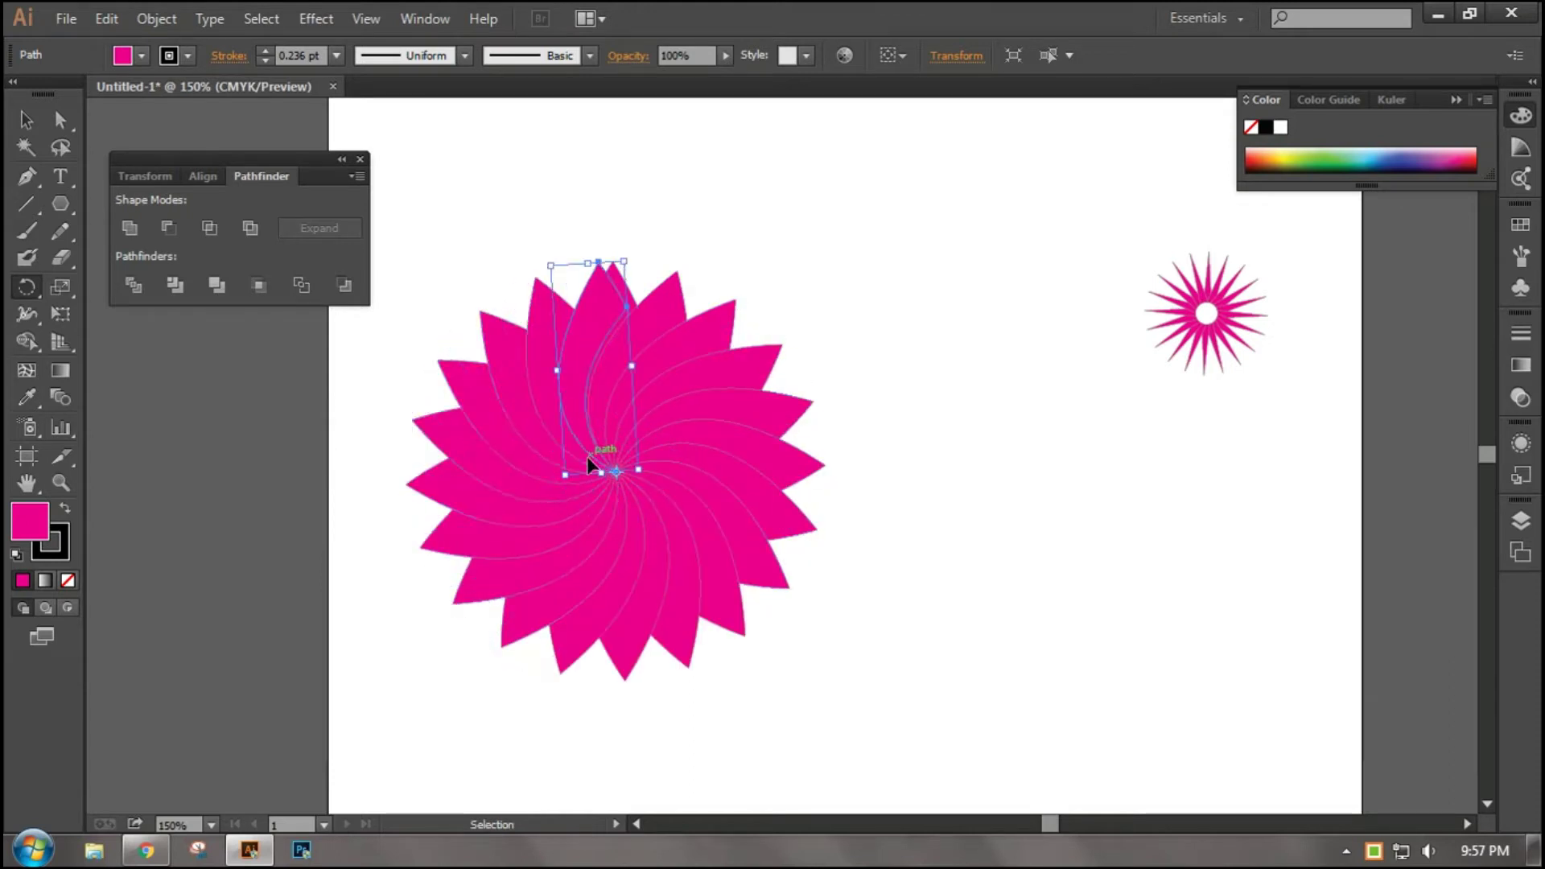
key(r)
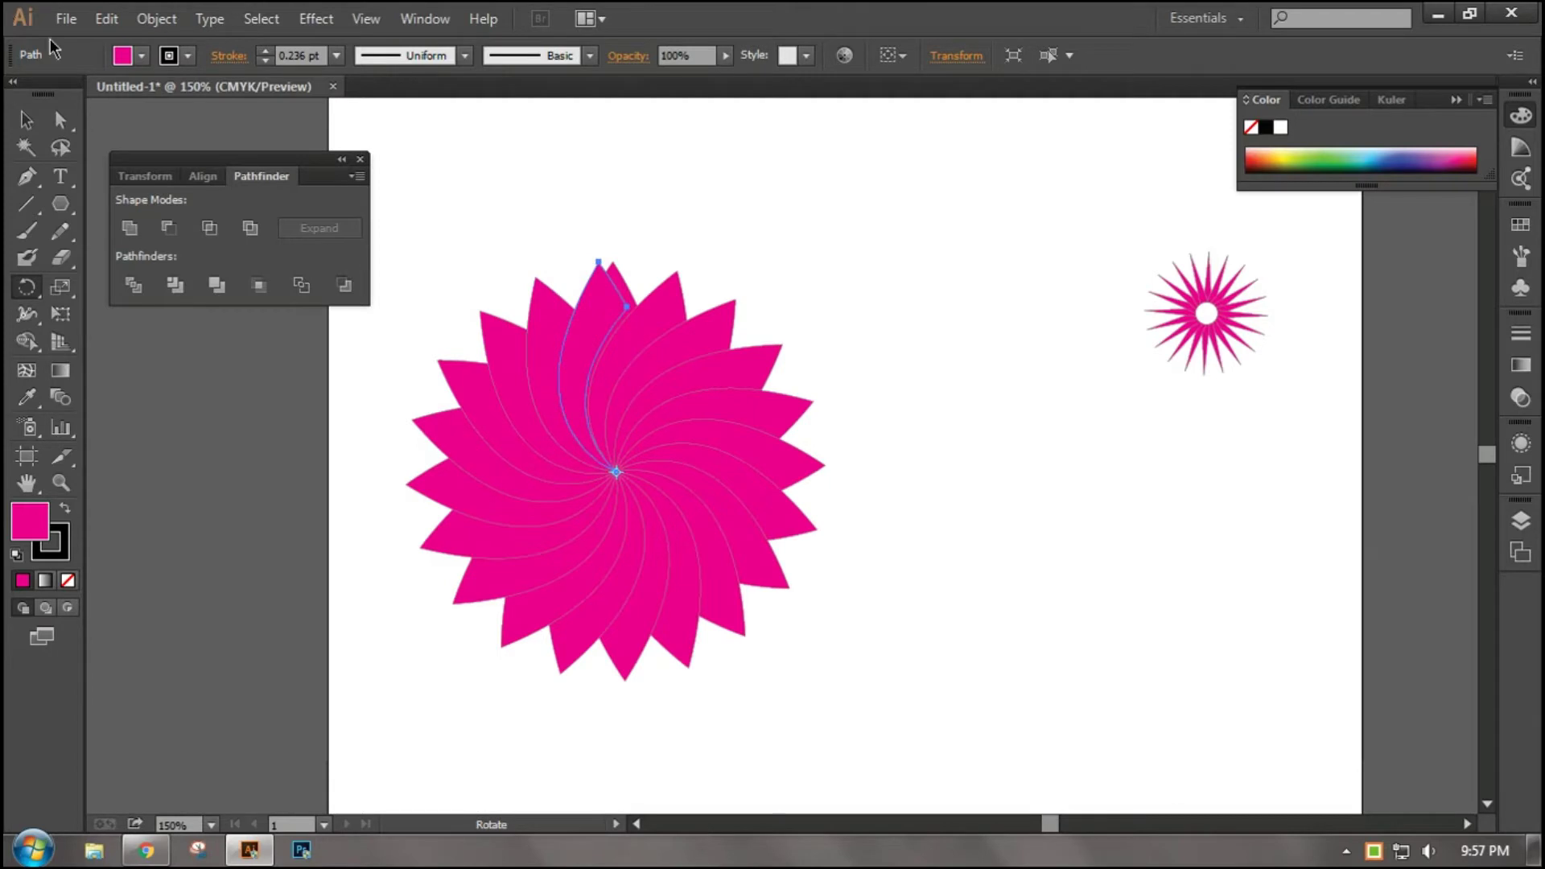
- Shrink the swirl flower to about 1.19 in and move it below the starburst
click(27, 119)
click(500, 198)
mouse_move(386, 348)
mouse_down()
mouse_move(741, 571)
mouse_move(974, 501)
mouse_move(953, 605)
mouse_up()
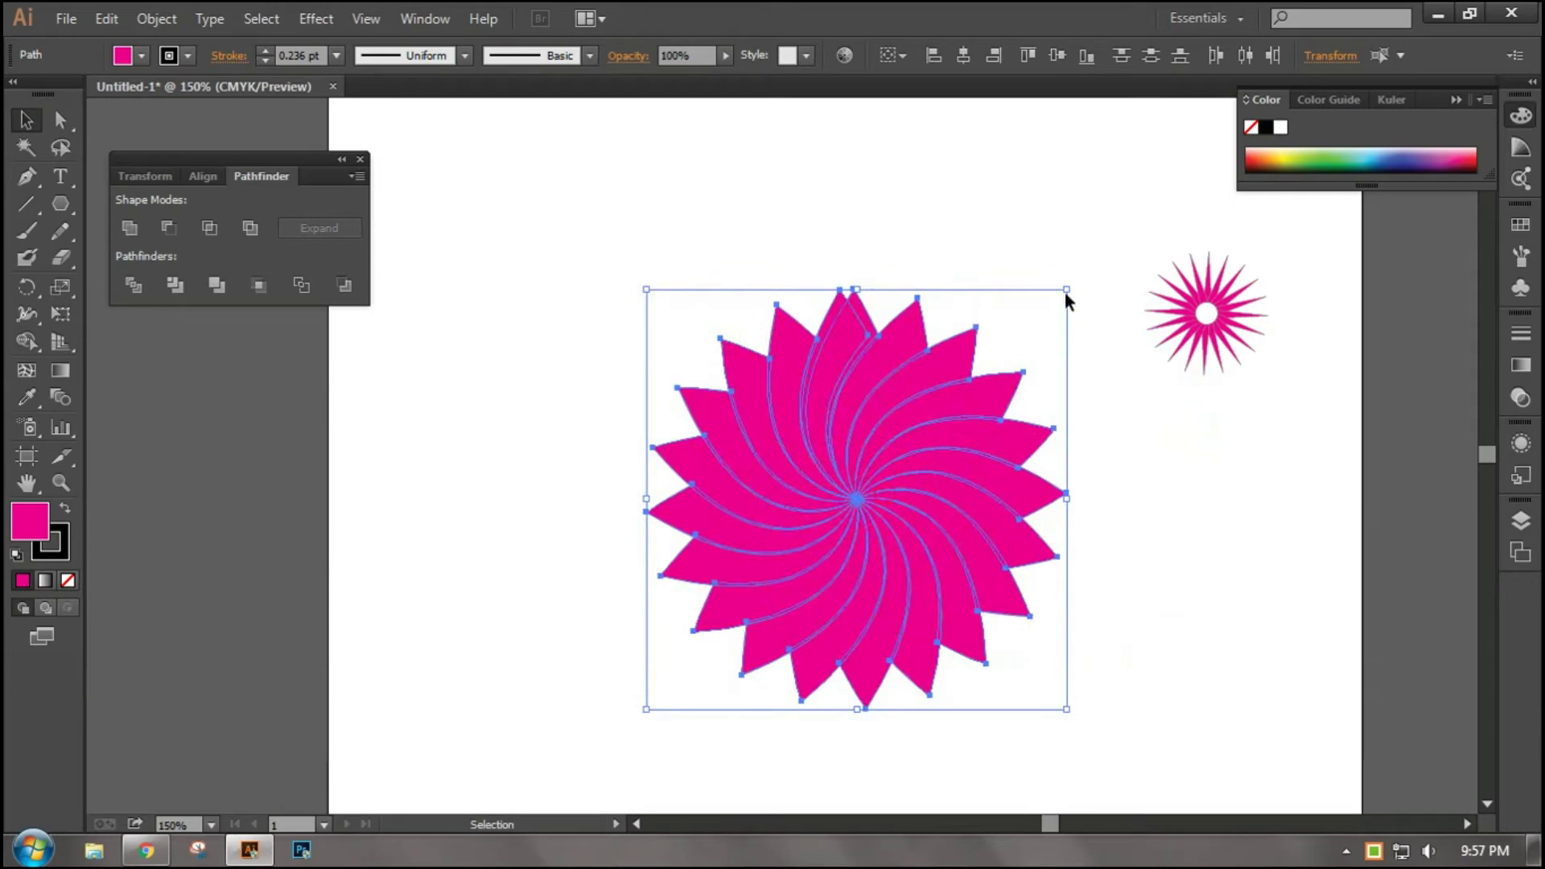
drag(1066, 289, 928, 380)
mouse_move(873, 487)
mouse_down()
mouse_move(1150, 486)
mouse_move(630, 381)
mouse_move(708, 262)
mouse_move(771, 395)
mouse_up()
click(693, 526)
click(1117, 481)
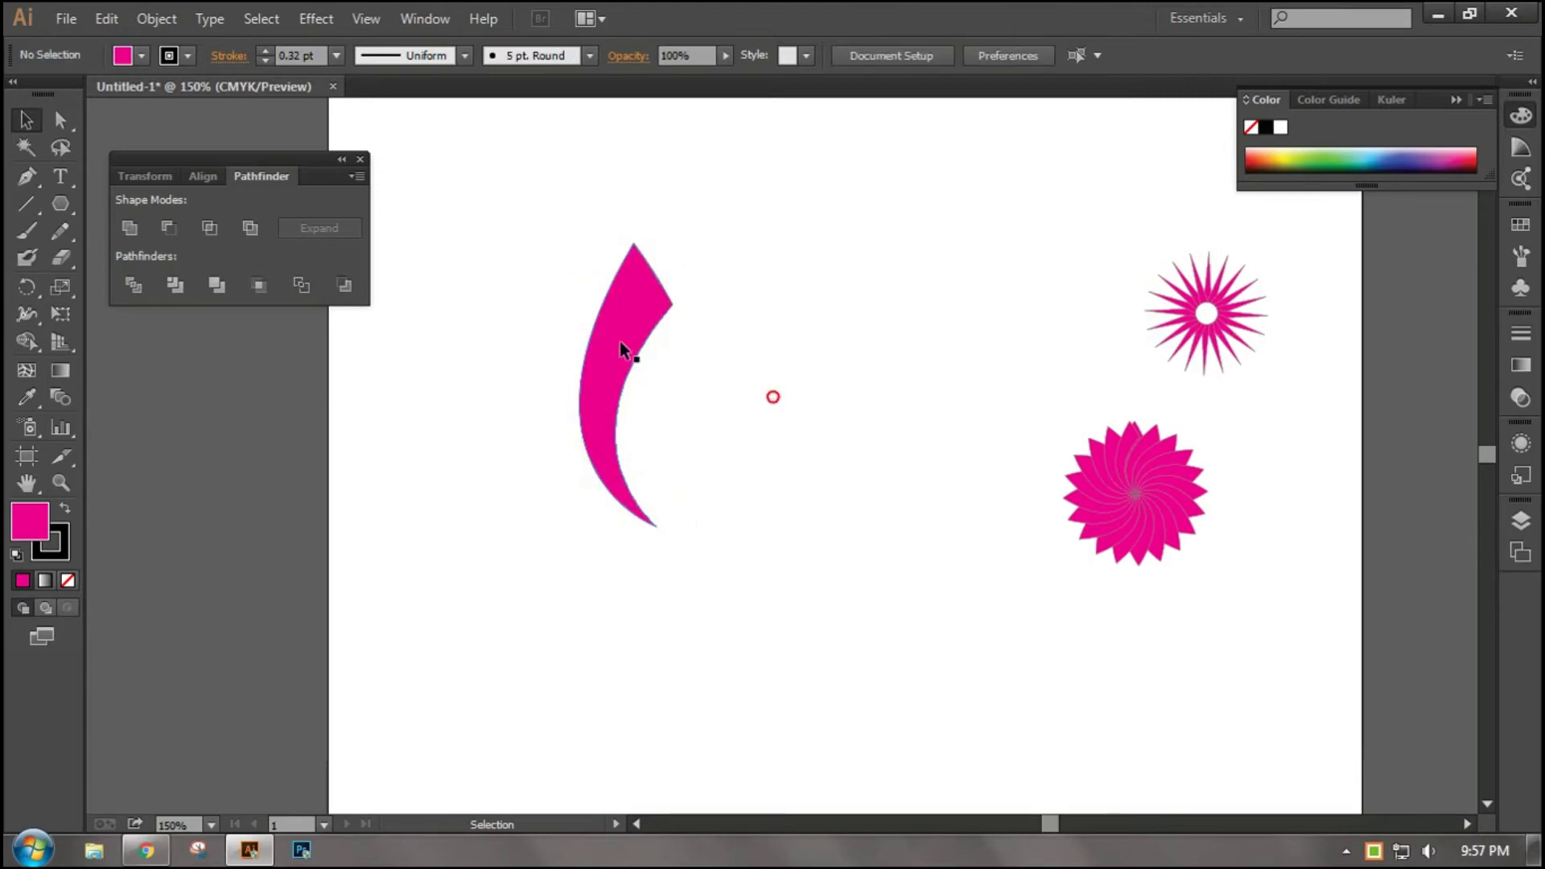
- Copy a petal to the left, enlarge it, and rotate a spaced copy around a pivot below it
drag(625, 348, 539, 385)
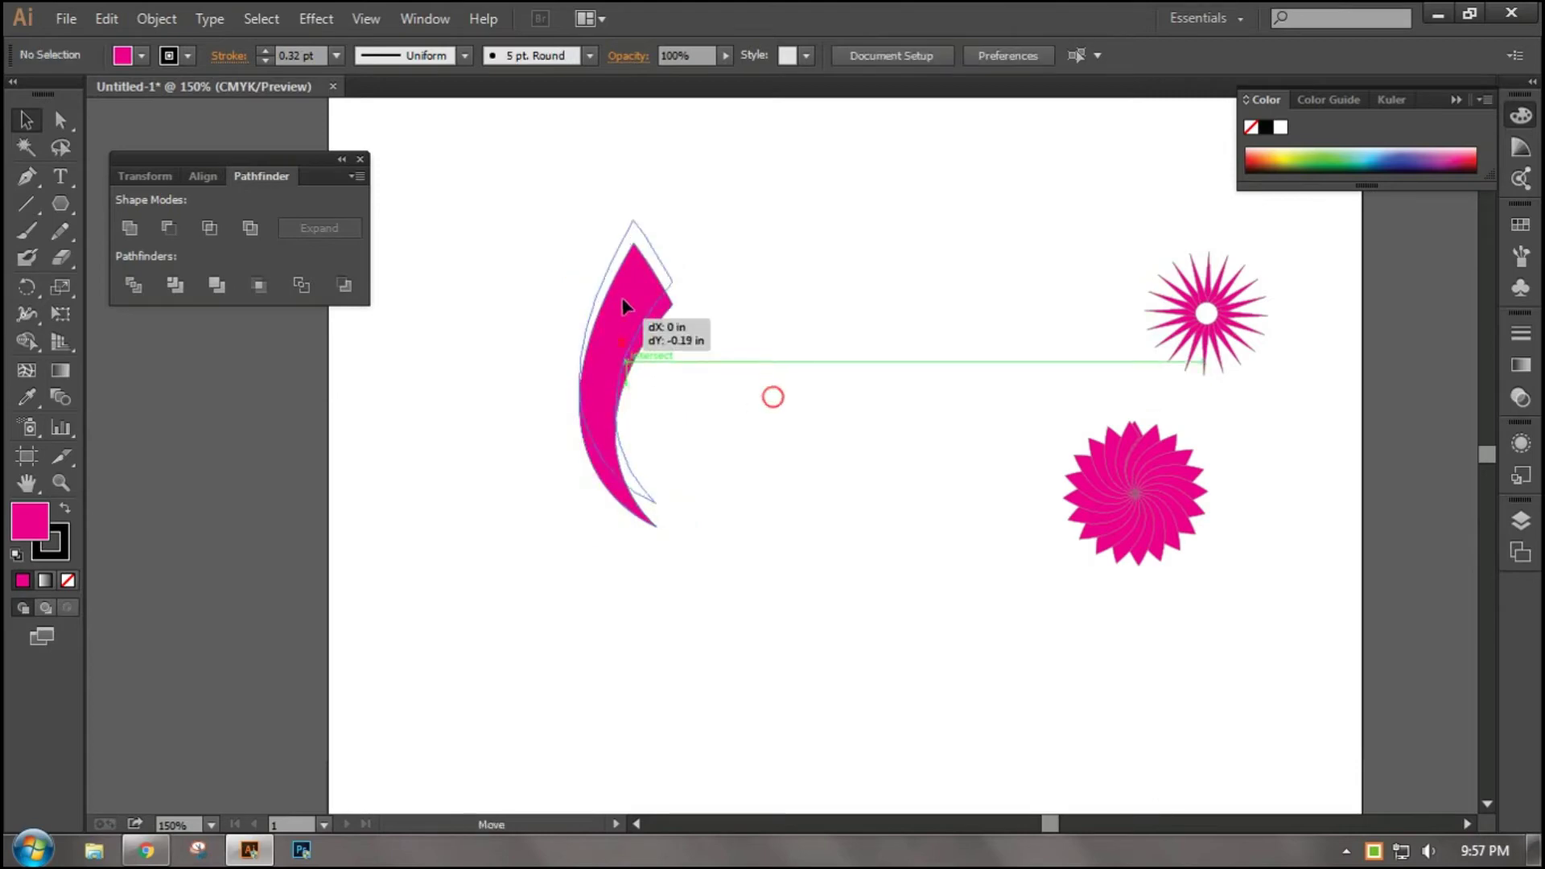
key(r)
click(26, 290)
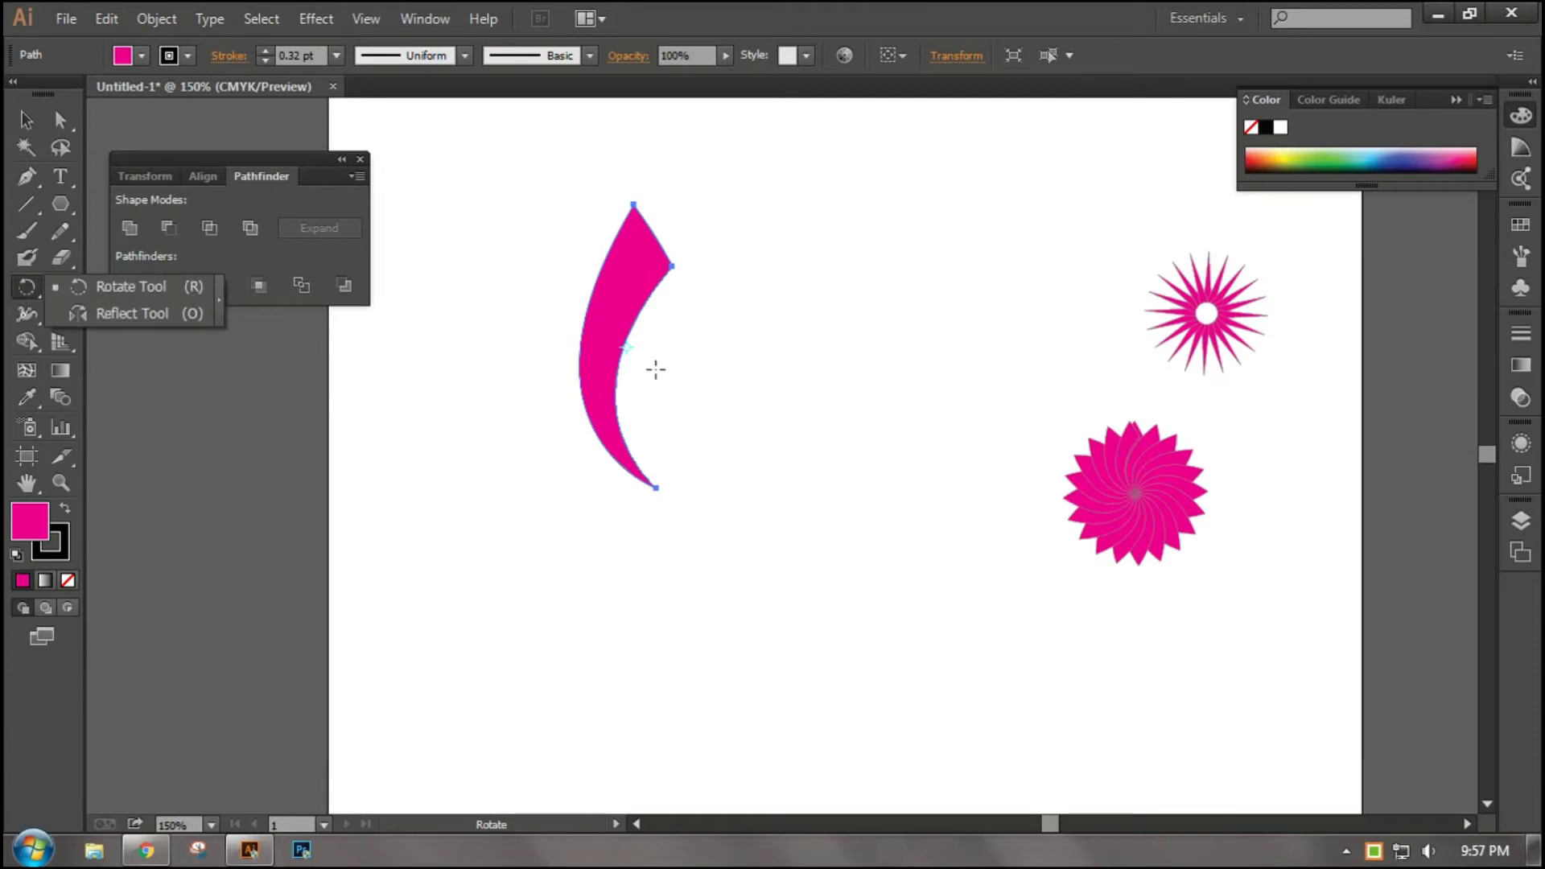
click(623, 344)
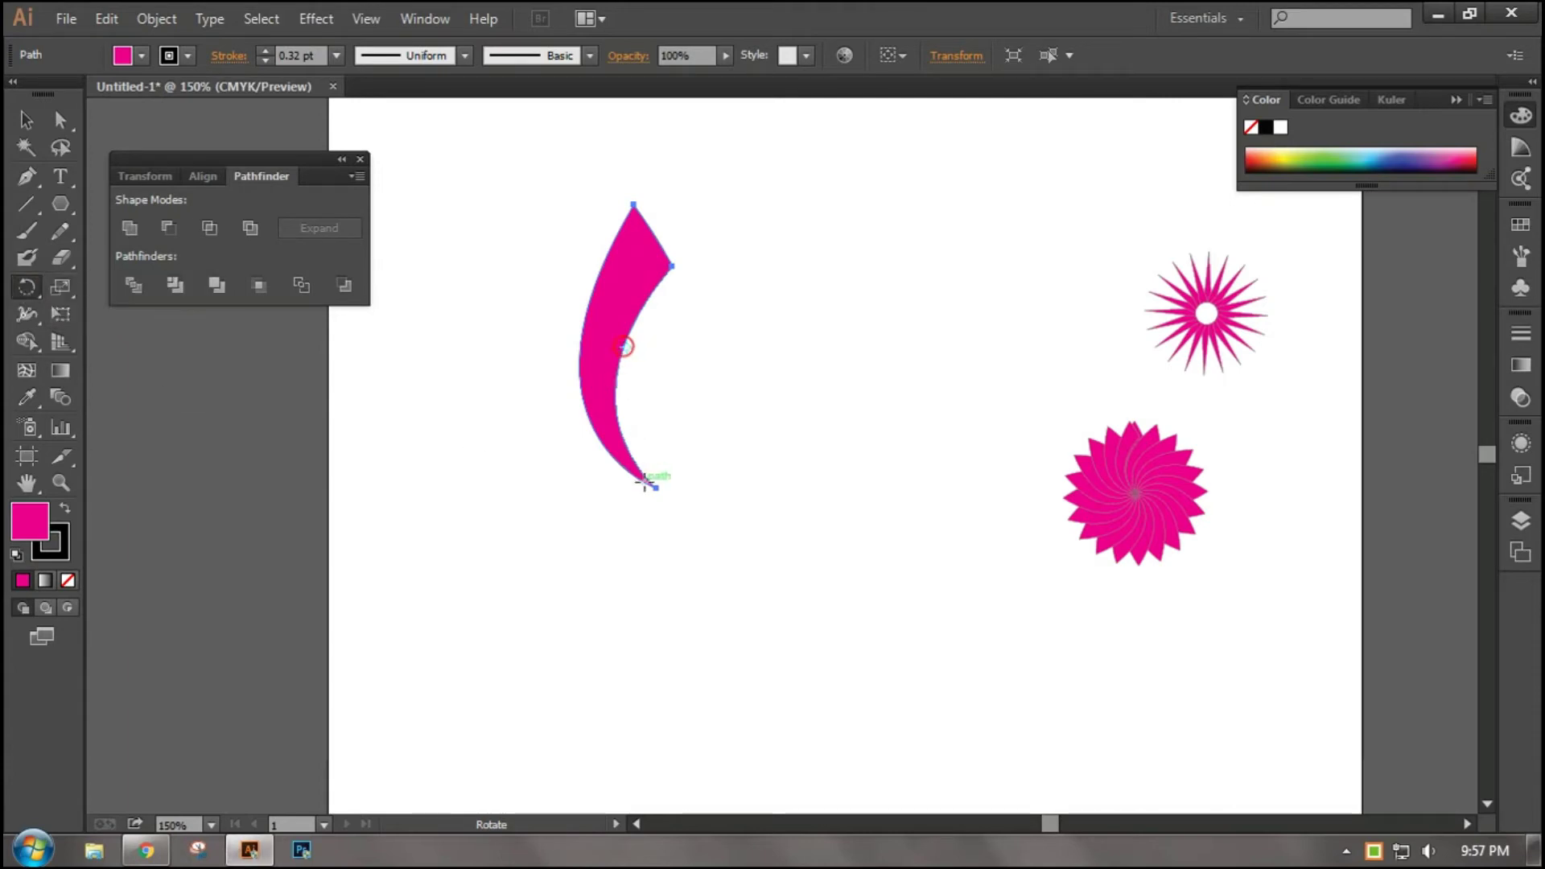
click(626, 349)
drag(620, 330, 684, 347)
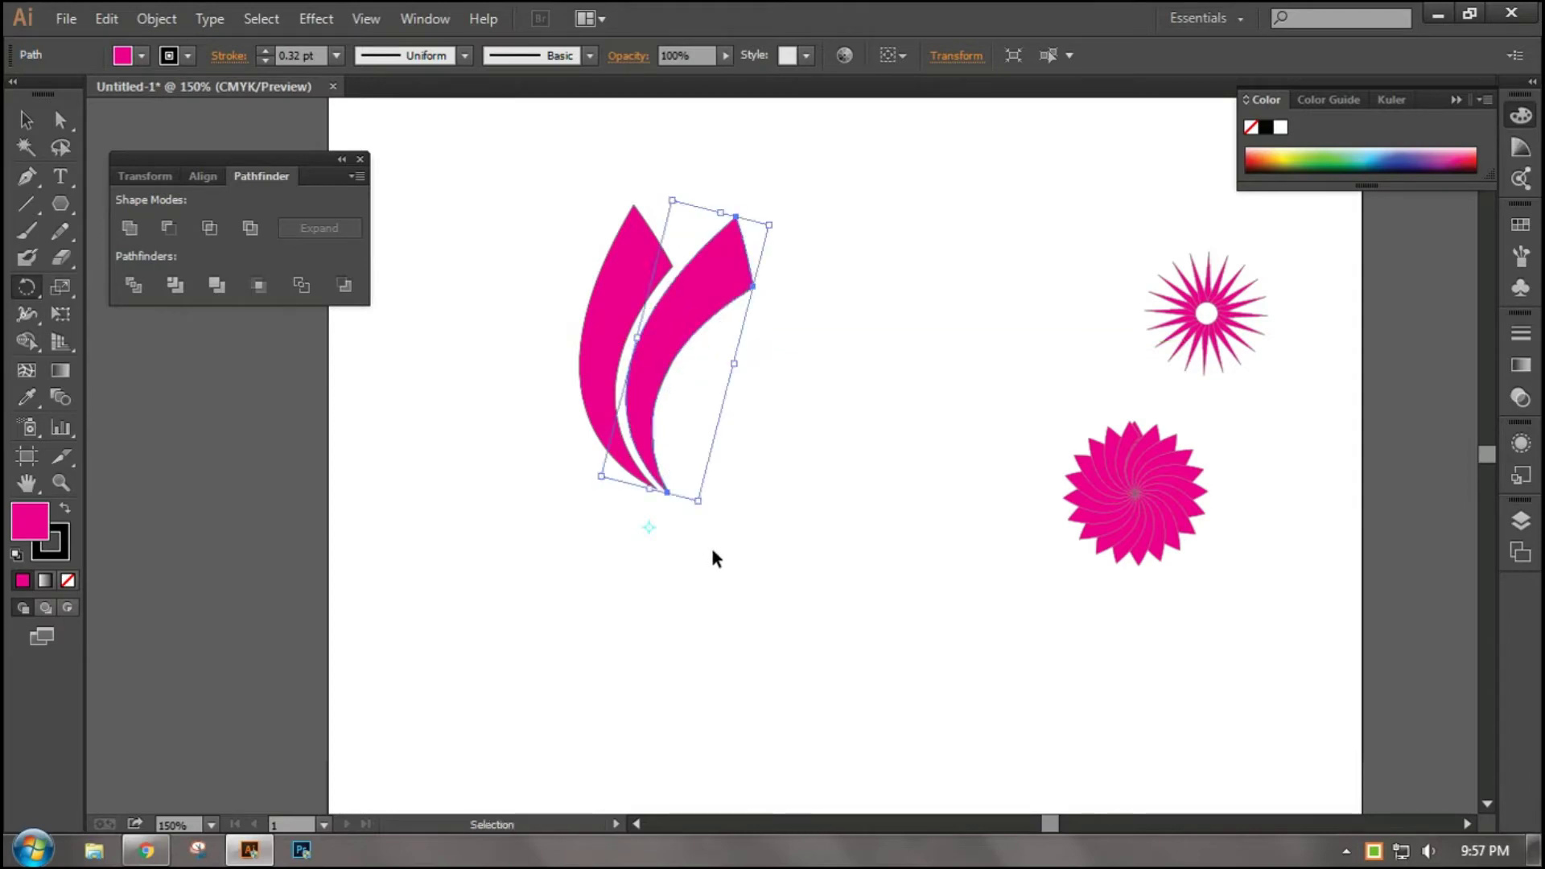
- Repeat the rotated petal copy with Ctrl+D to close the pinwheel, then select it
key(ctrl+d)
key(ctrl+d)
key(ctrl+d)
key(ctrl+d)
key(ctrl+d)
key(ctrl+d)
key(ctrl+d)
key(ctrl+d)
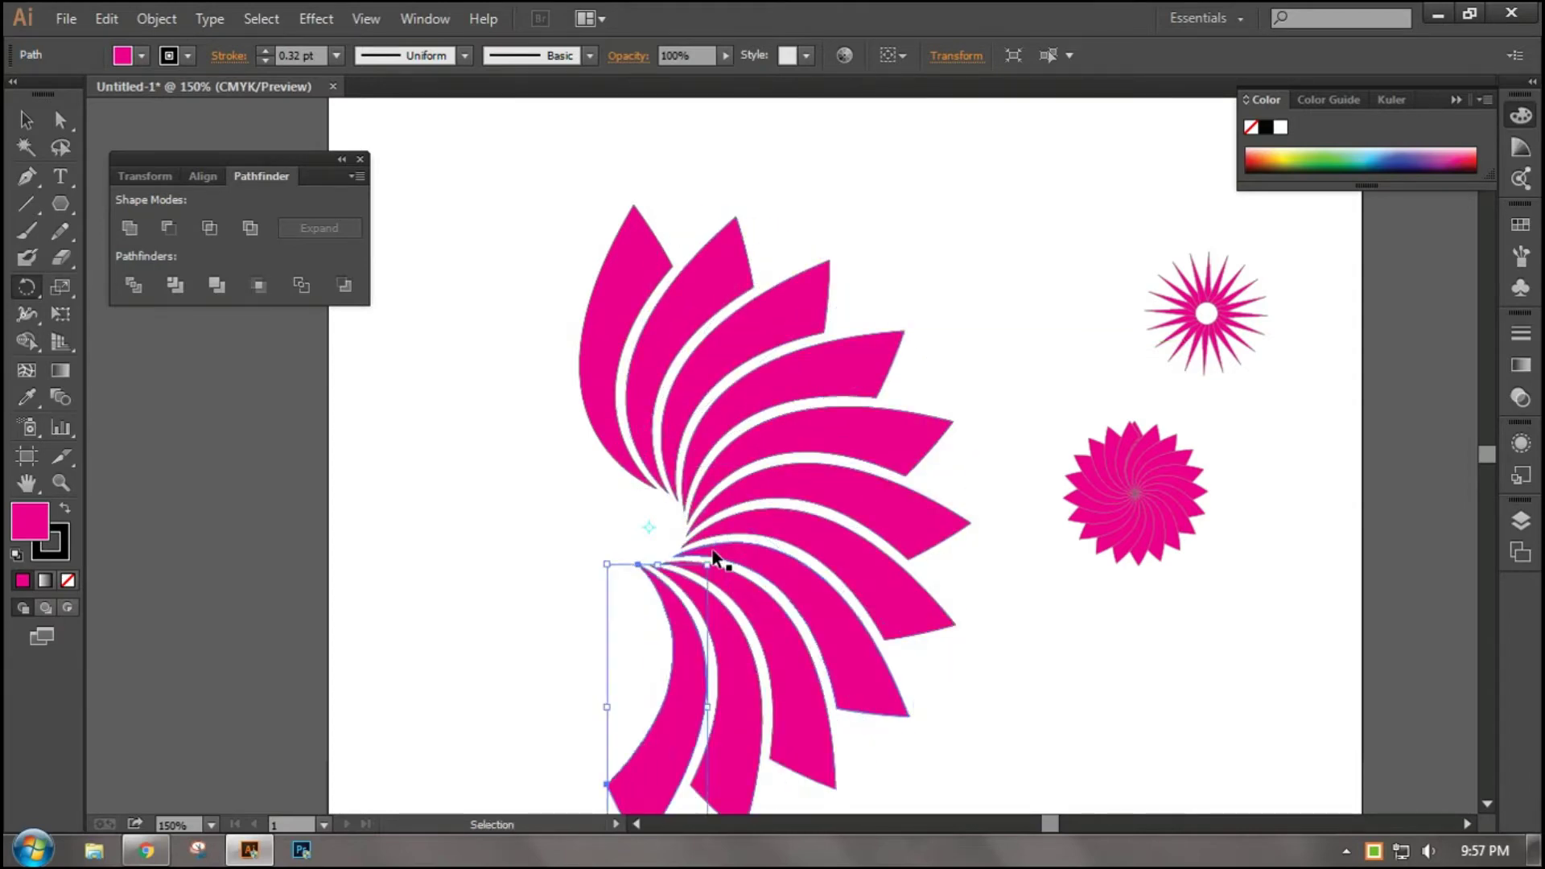
key(ctrl+d)
key(ctrl+d)
key(ctrl+d)
key(ctrl+d)
key(ctrl+d)
key(ctrl+d)
key(ctrl+d)
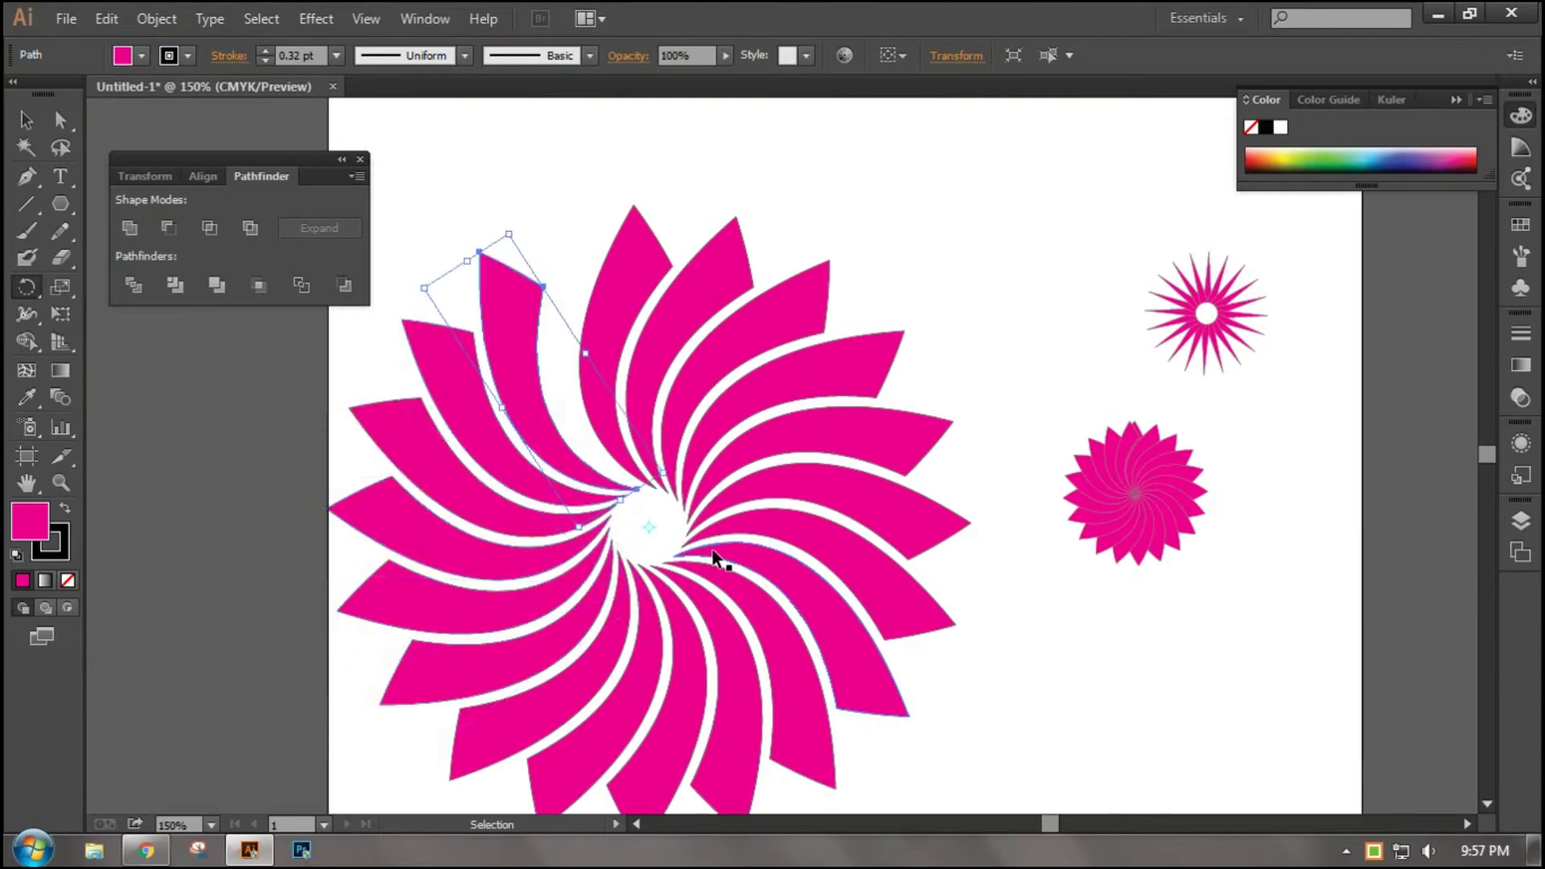
key(ctrl+d)
key(r)
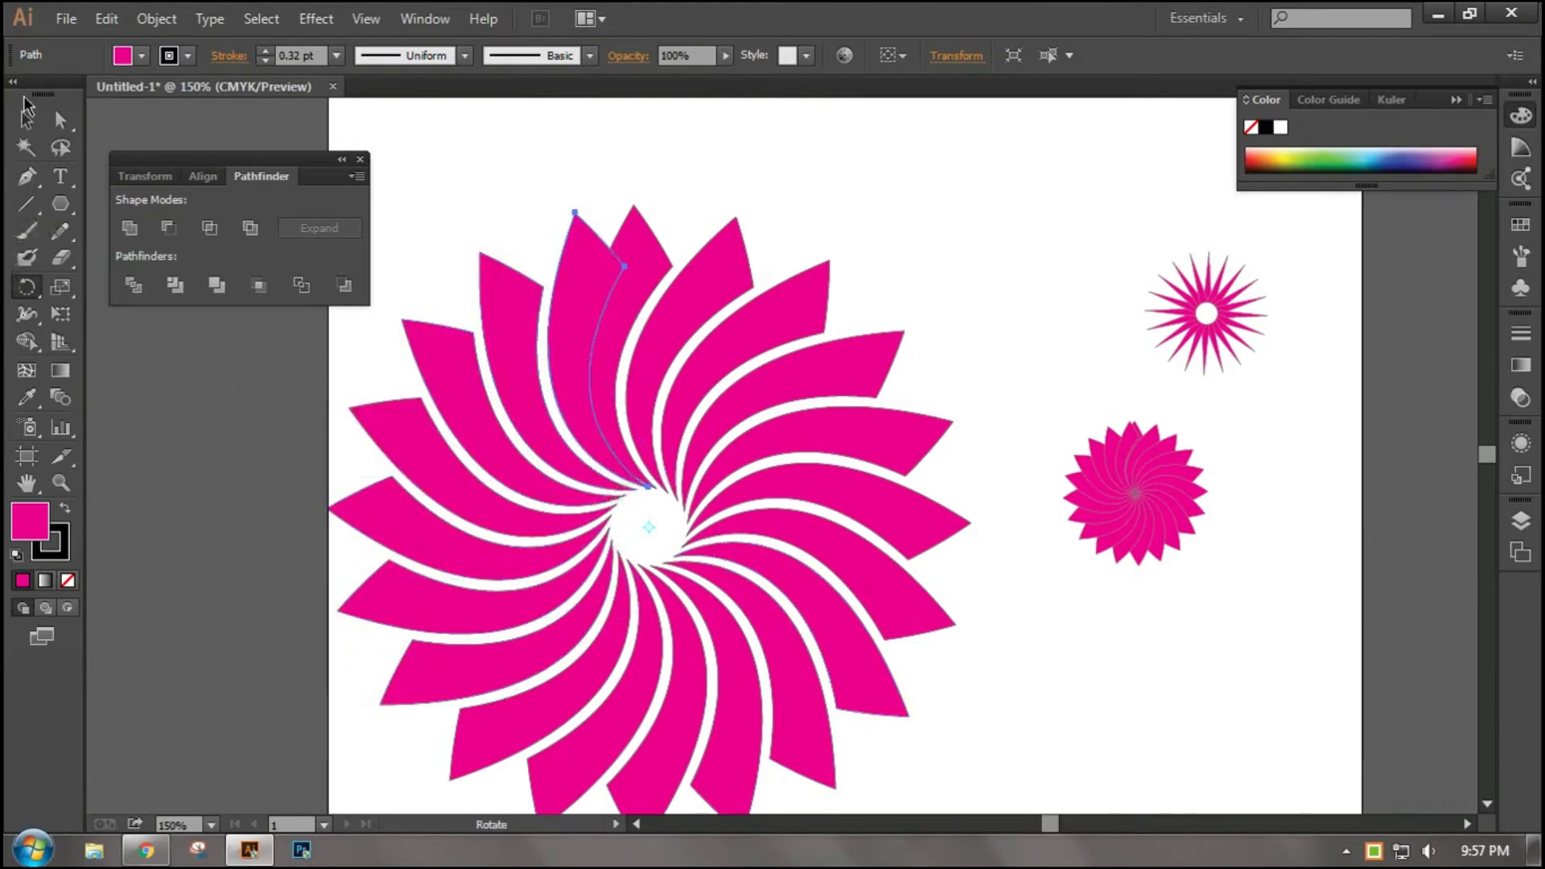
click(27, 118)
click(622, 181)
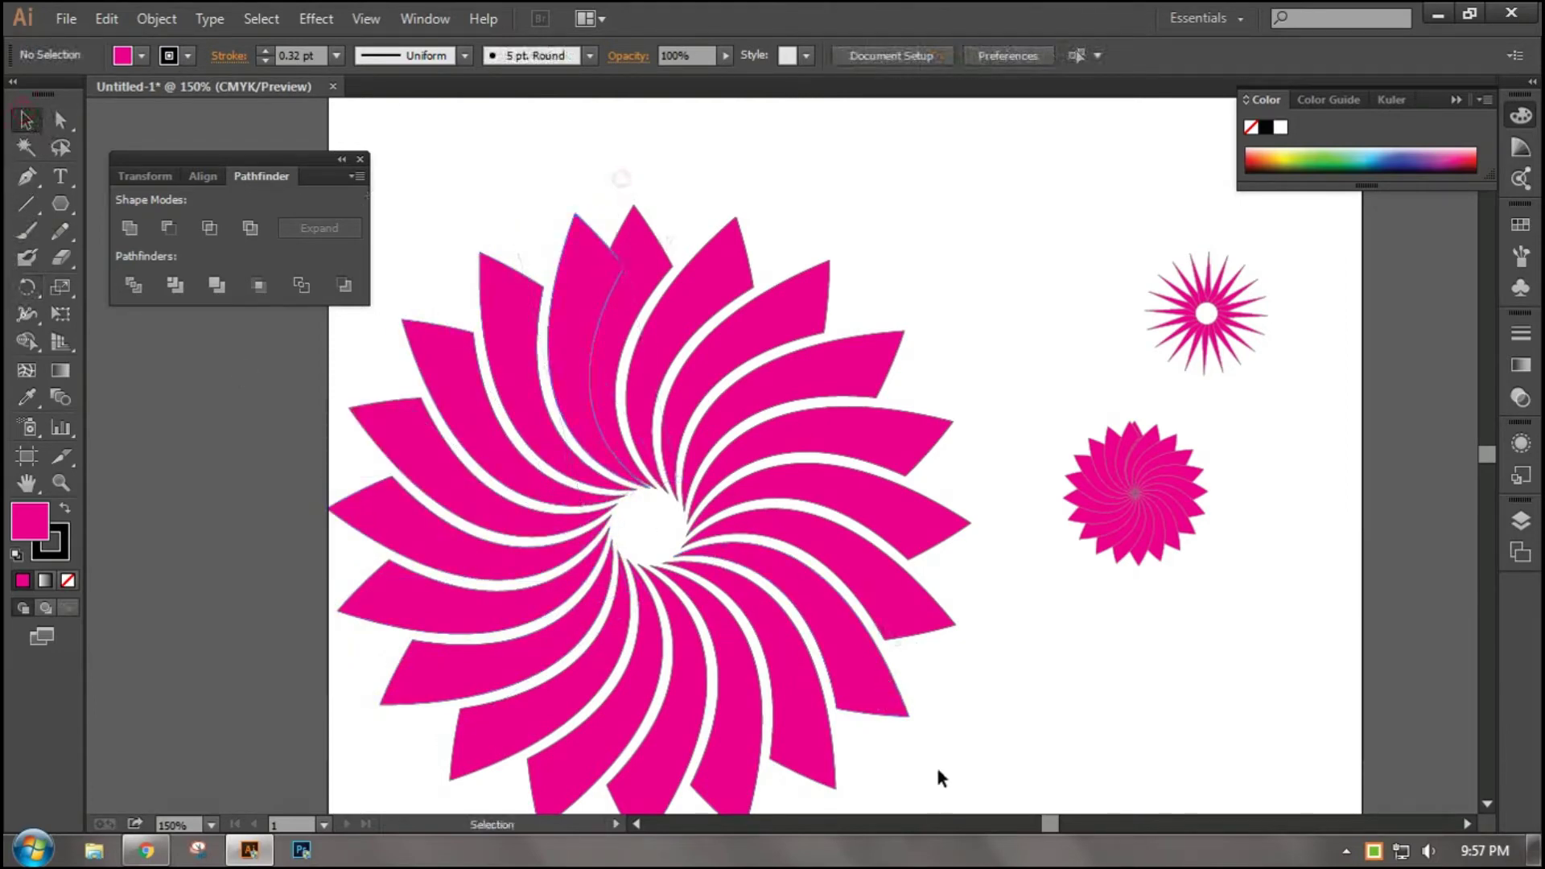
click(754, 672)
- Marquee-select all petals of the large pinwheel and fill them light blue from the swatches
click(1067, 347)
drag(514, 177, 721, 699)
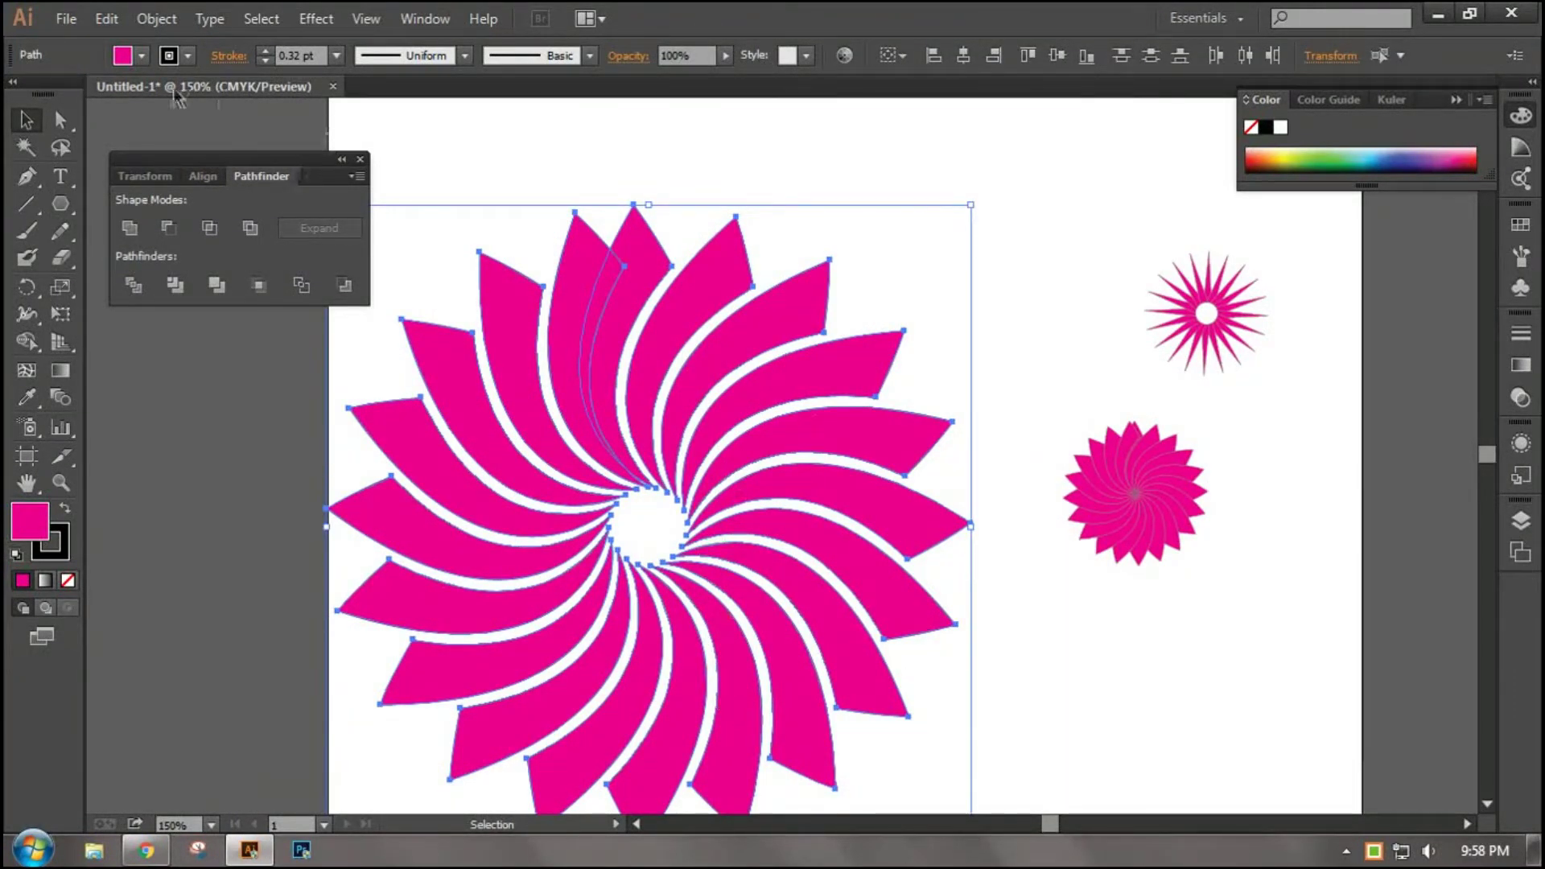
click(142, 54)
click(141, 99)
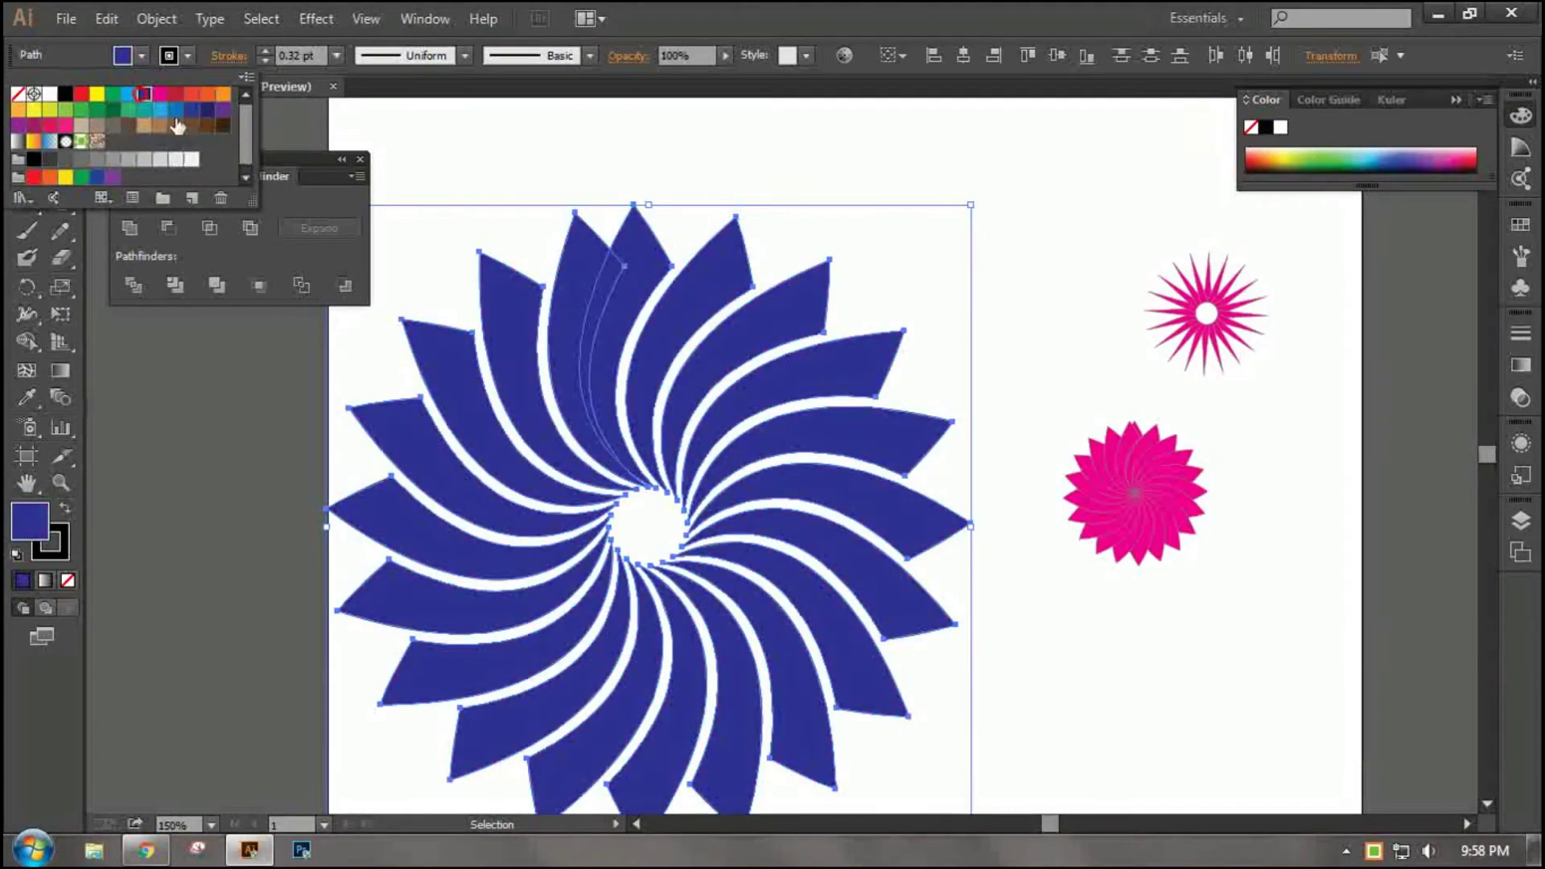
click(128, 94)
click(652, 119)
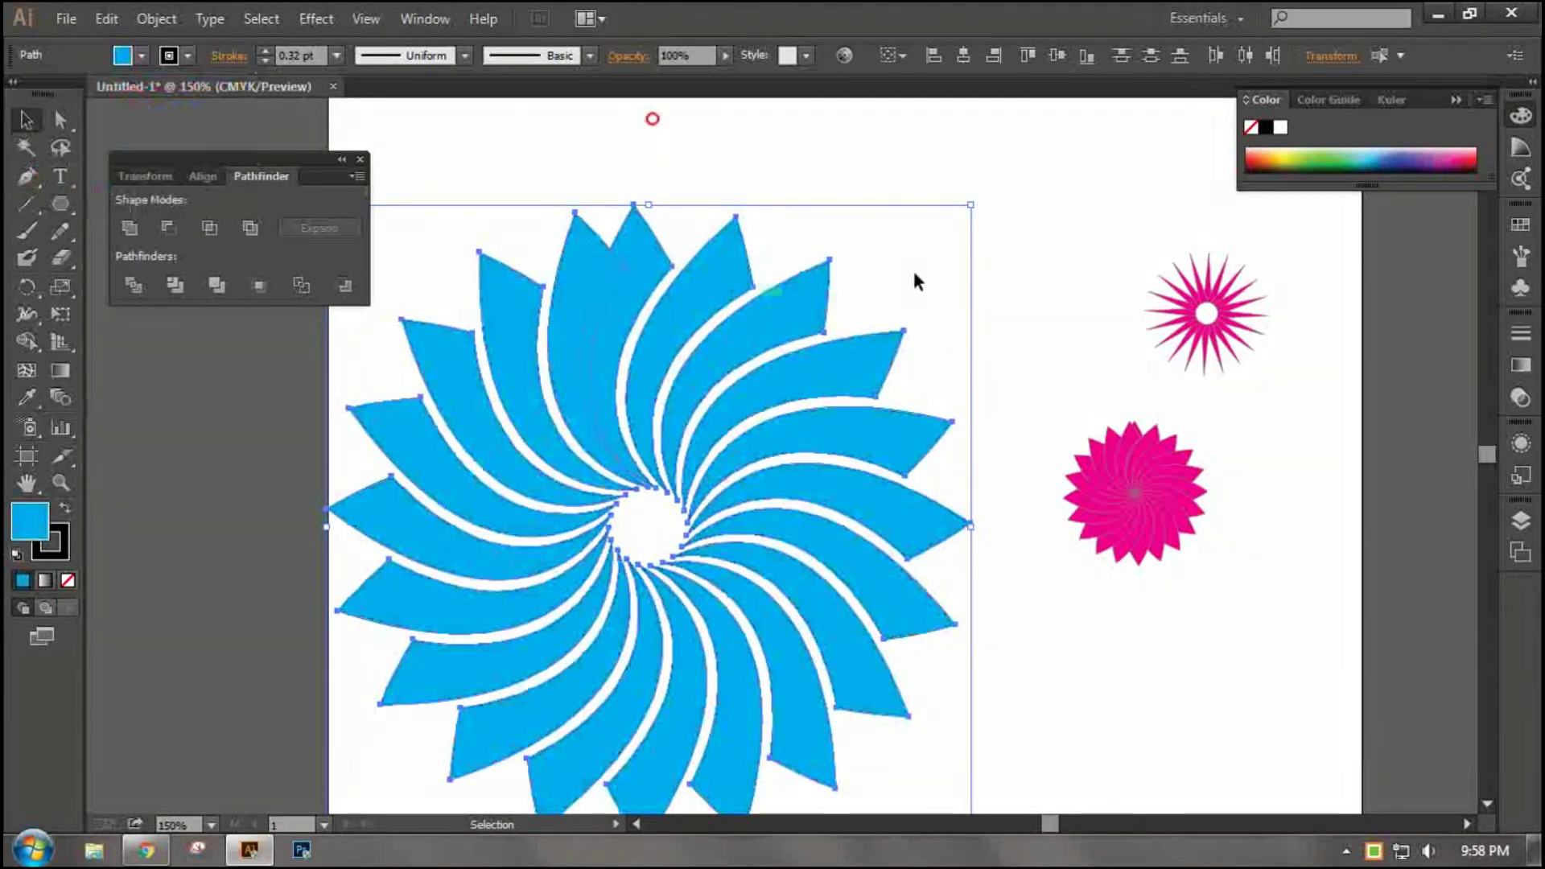
click(1020, 214)
click(1151, 500)
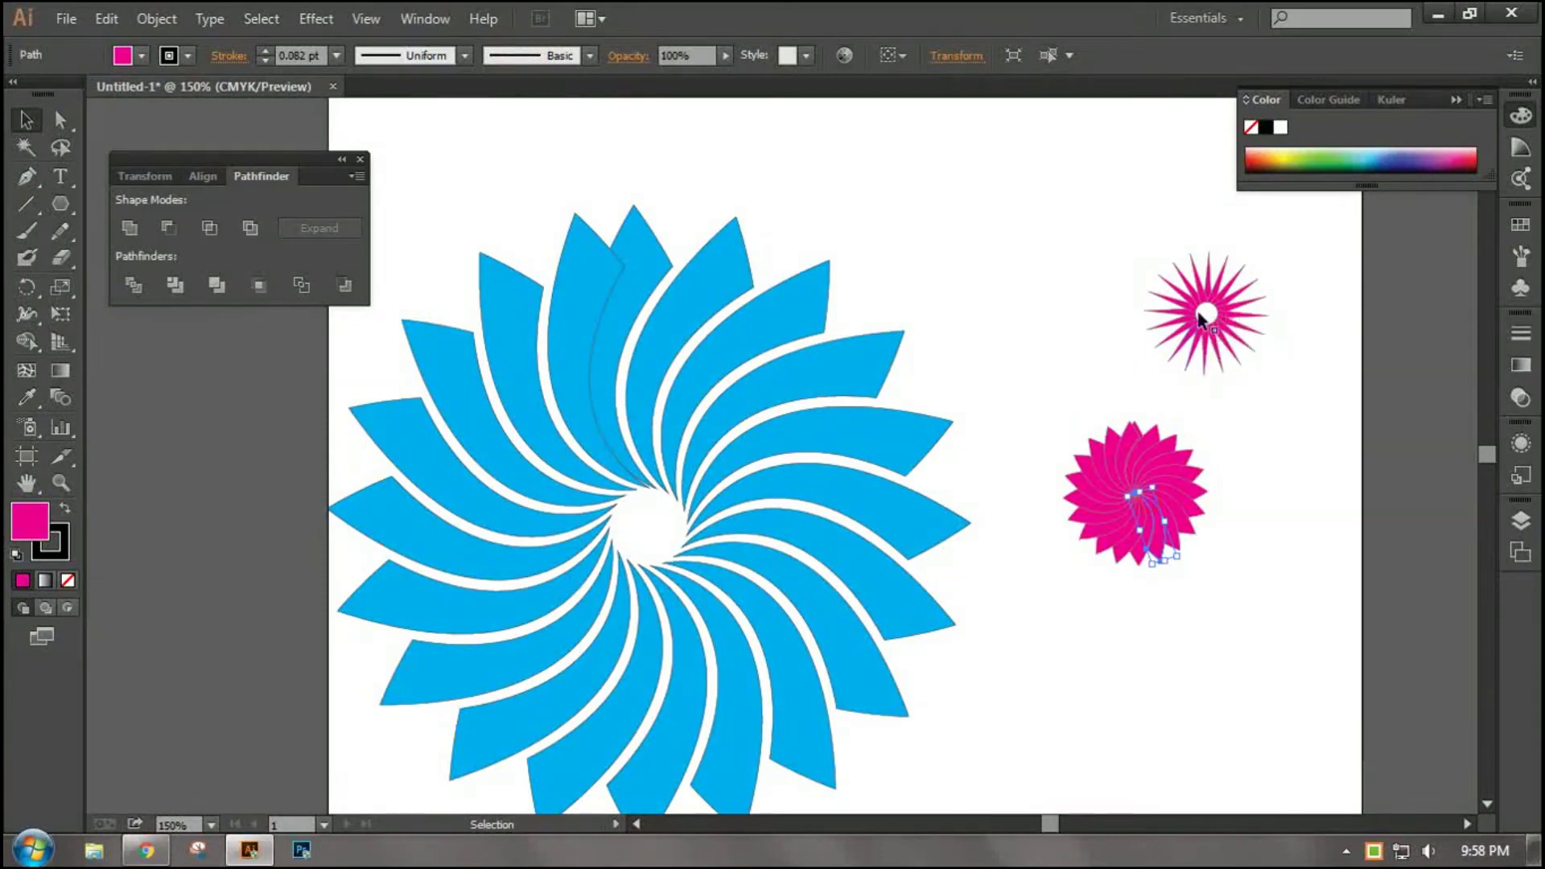
- Move the small pink starburst onto the pinwheel centre and enlarge it, then undo the enlargement
mouse_move(1207, 354)
mouse_down()
mouse_move(1205, 334)
mouse_move(1101, 270)
mouse_up()
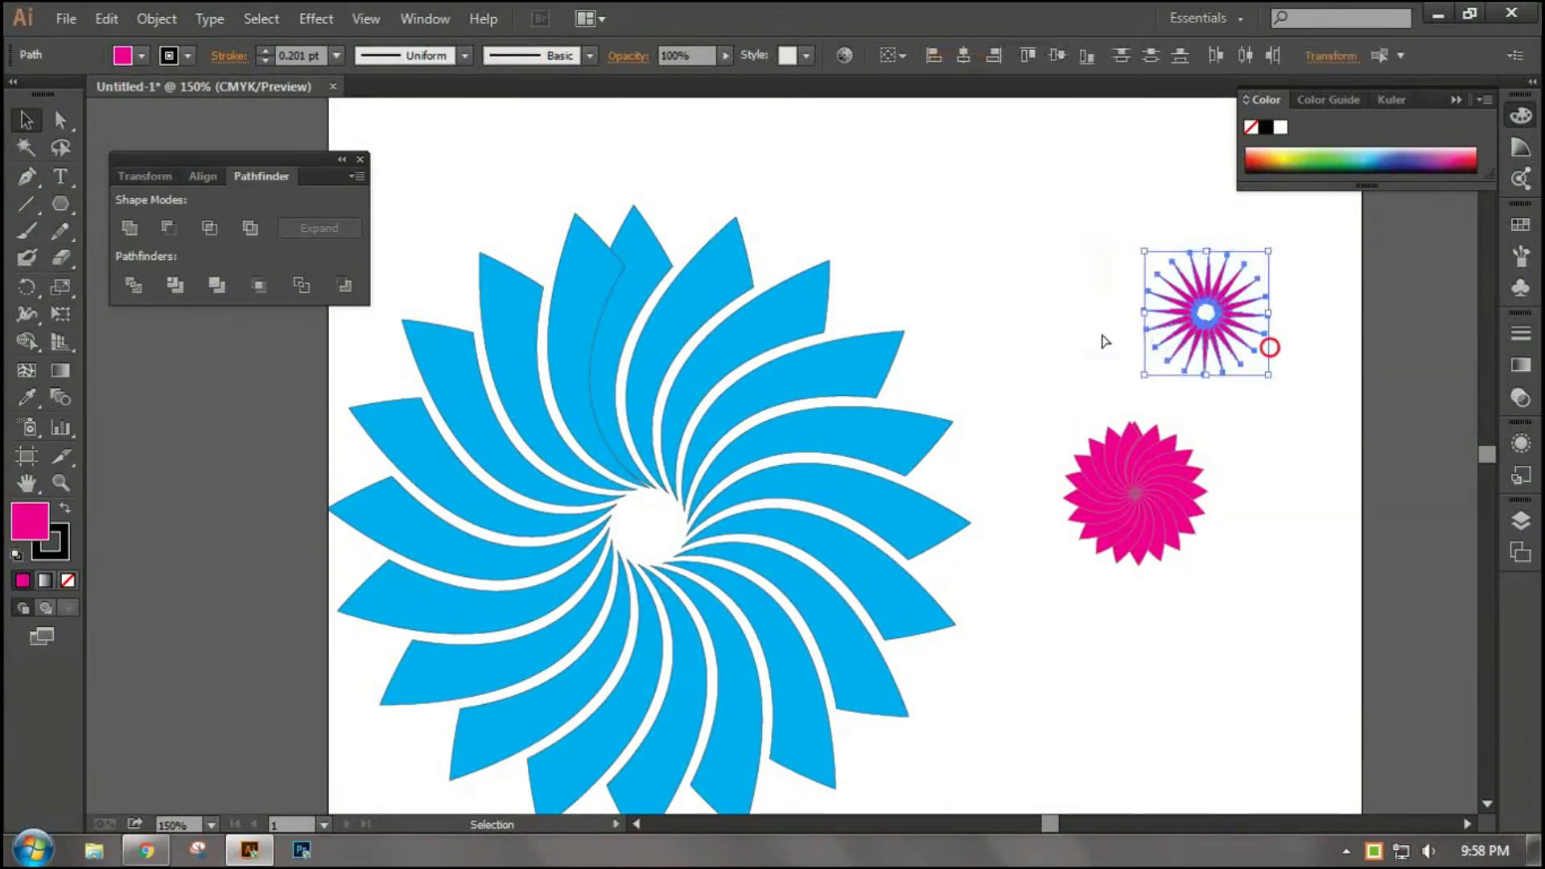
drag(1202, 318, 644, 541)
drag(708, 464, 831, 335)
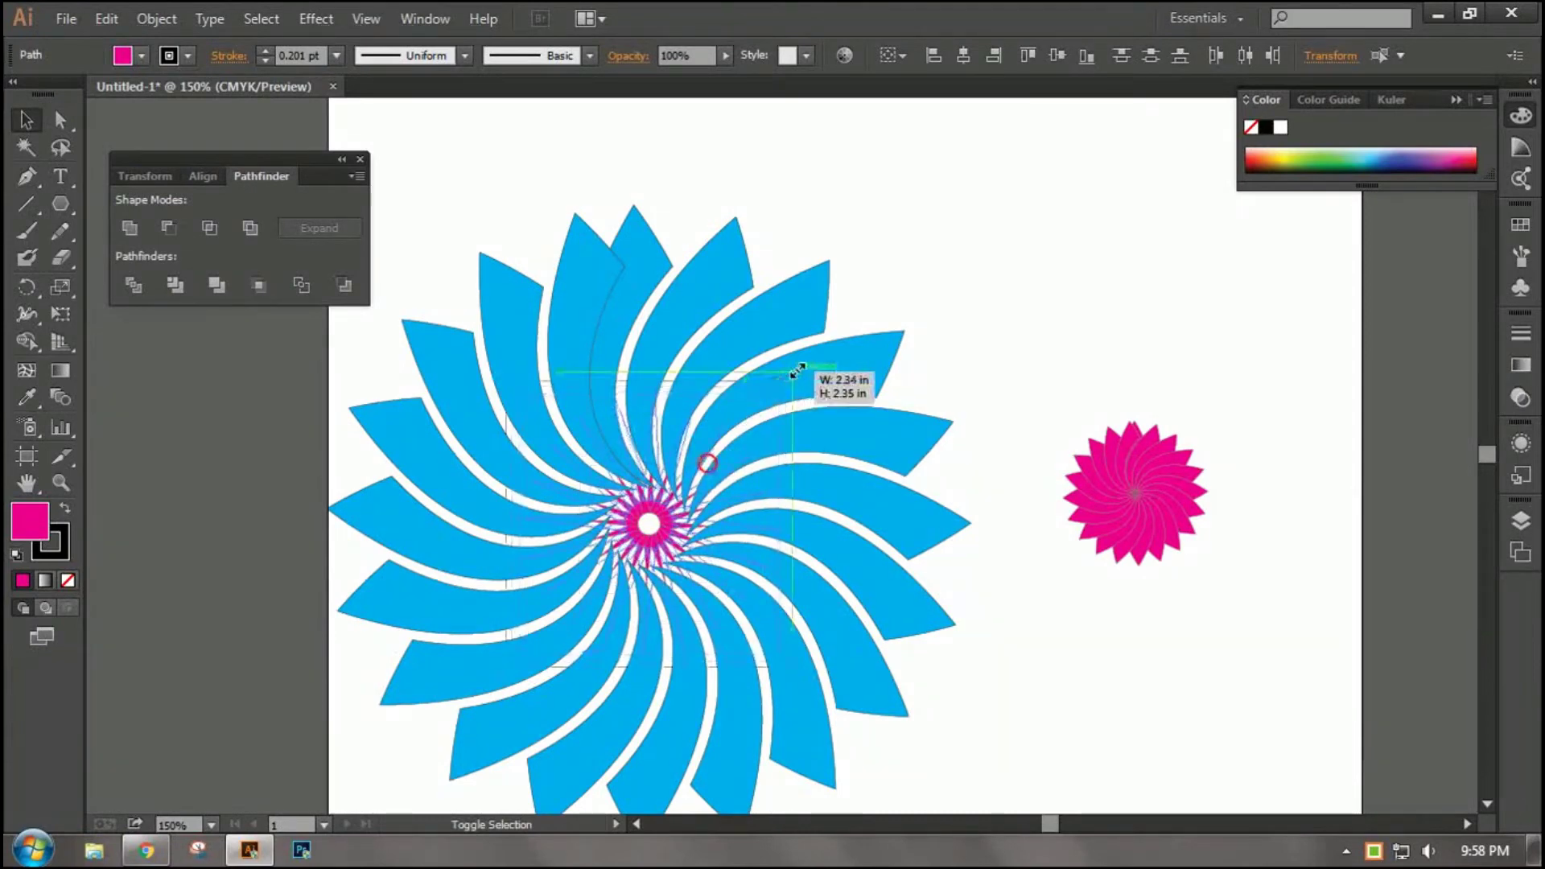
click(1108, 330)
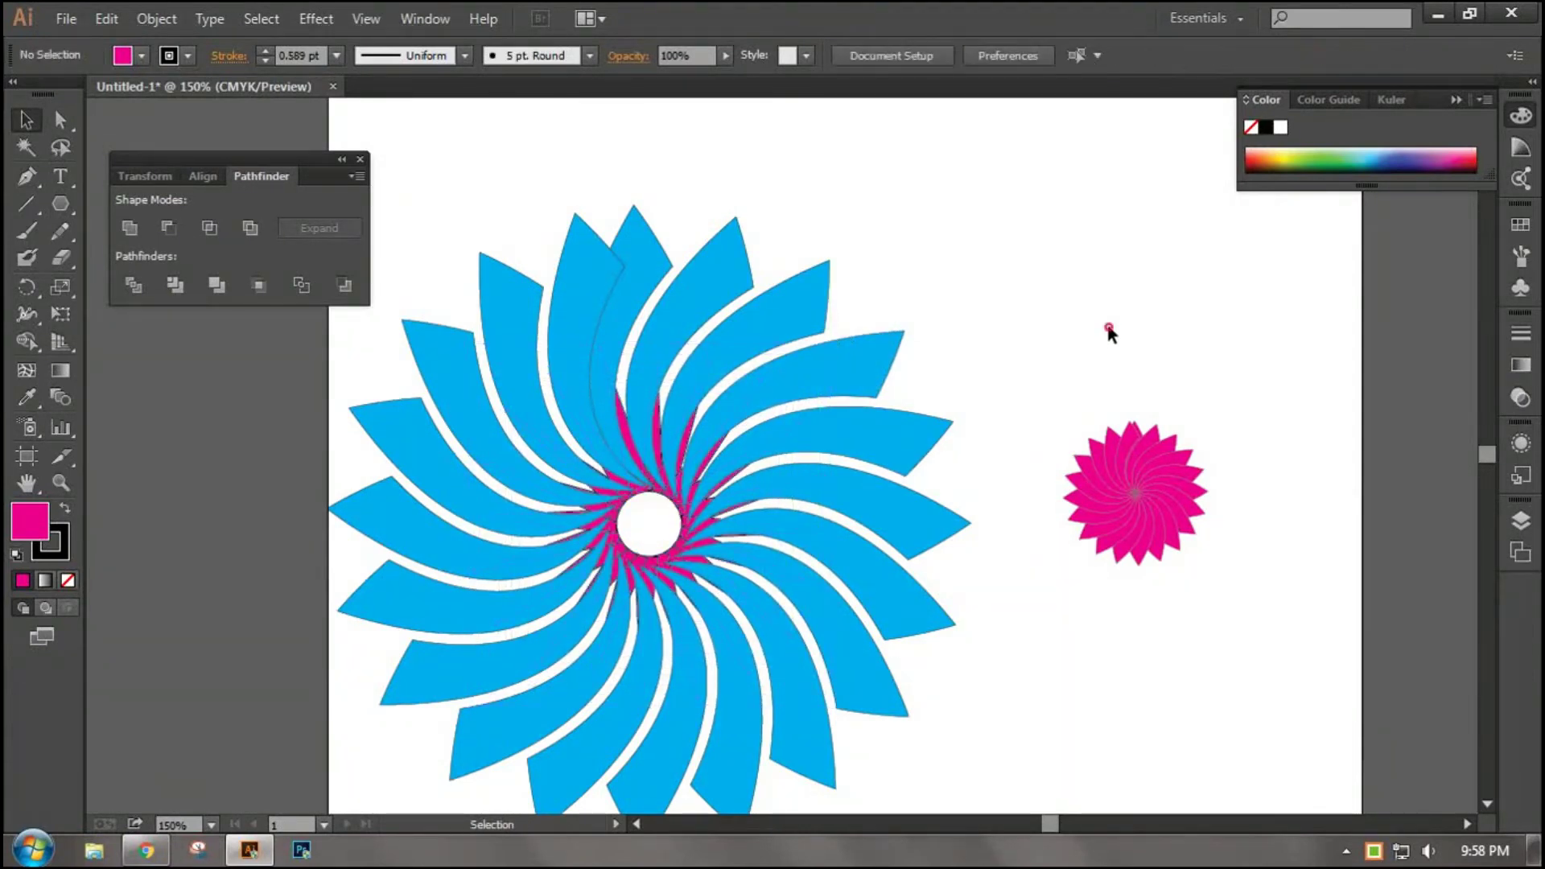
click(665, 555)
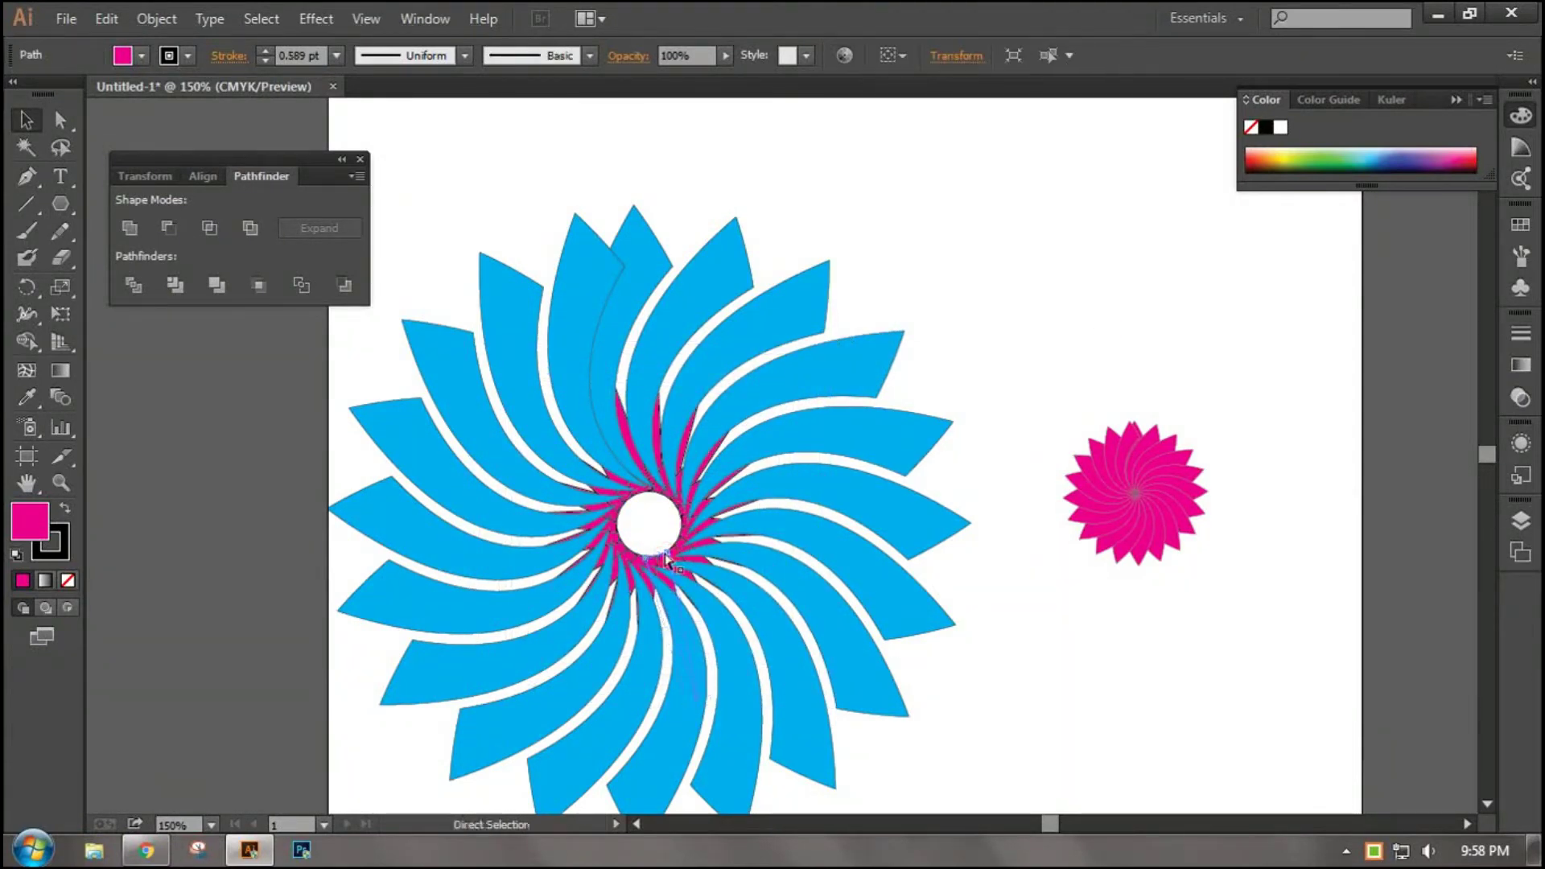
key(ctrl+z)
key(v)
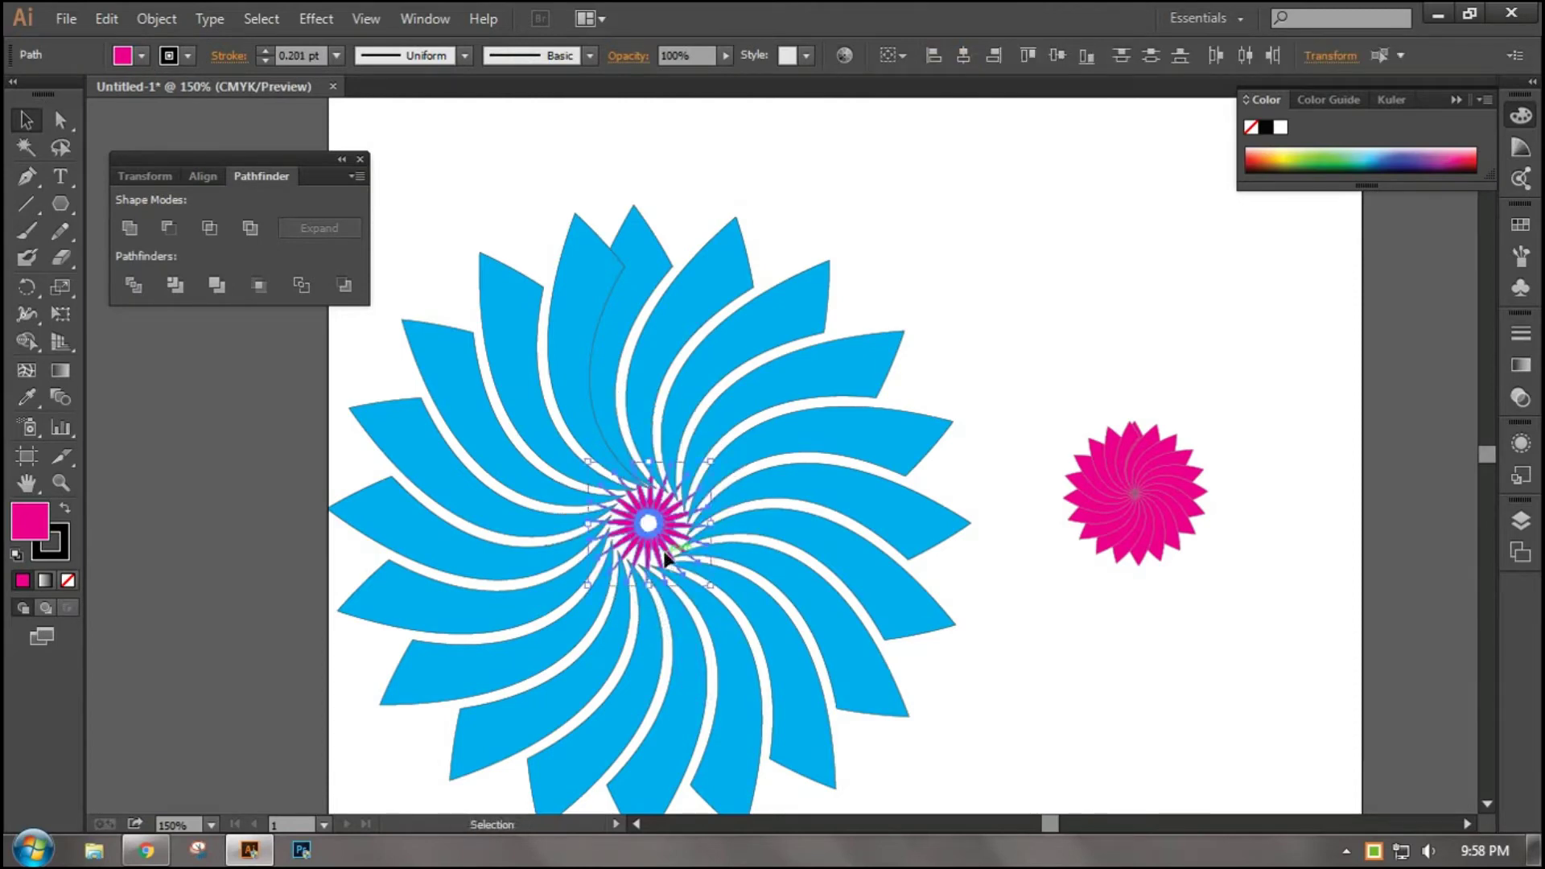
right_click(667, 558)
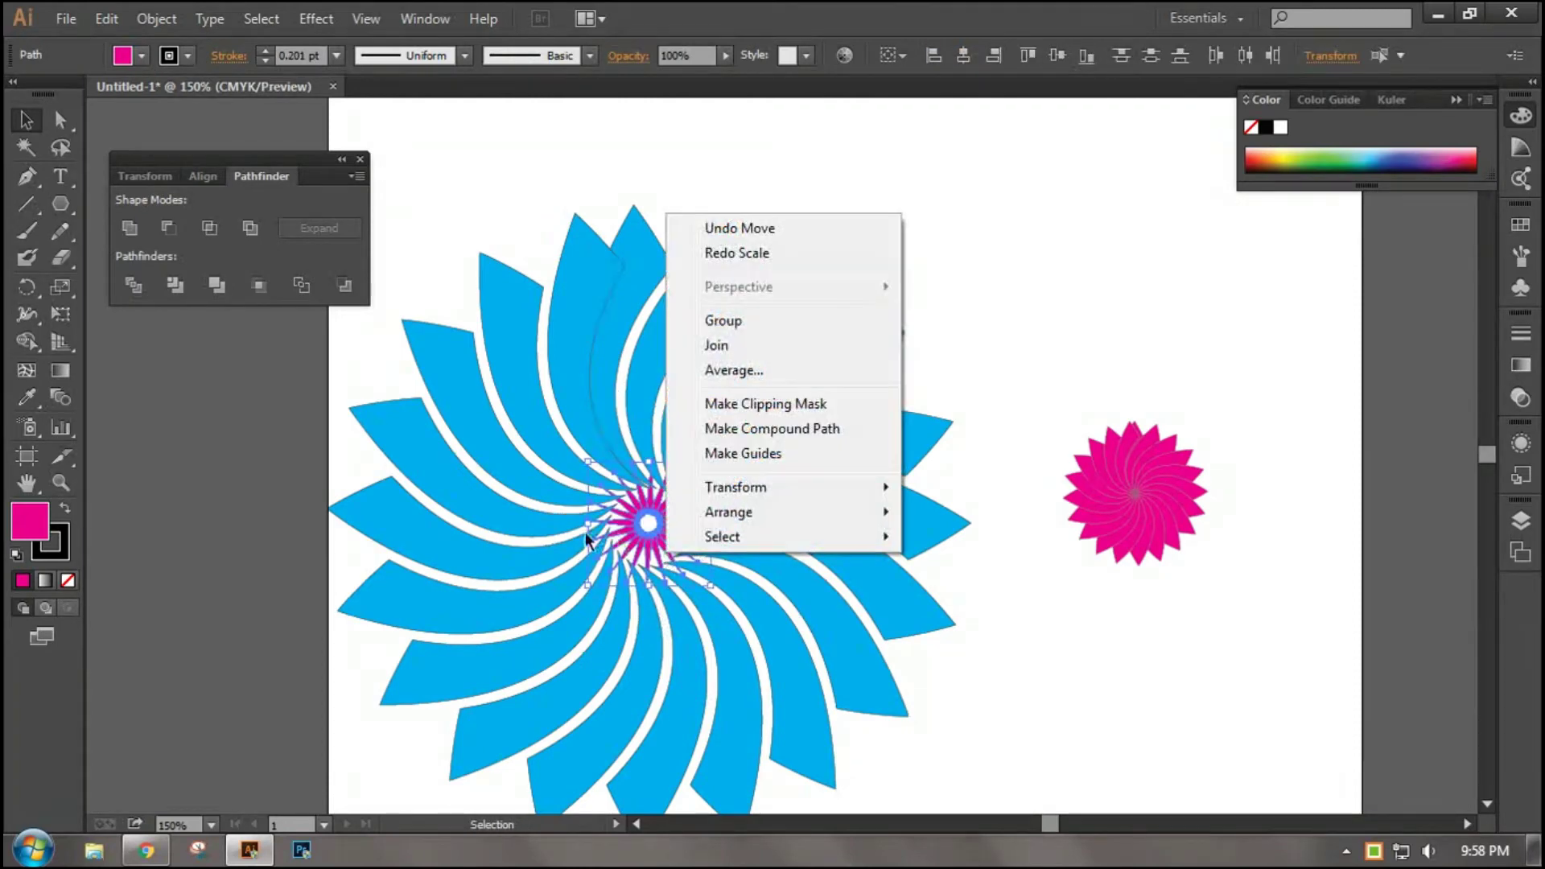
click(979, 354)
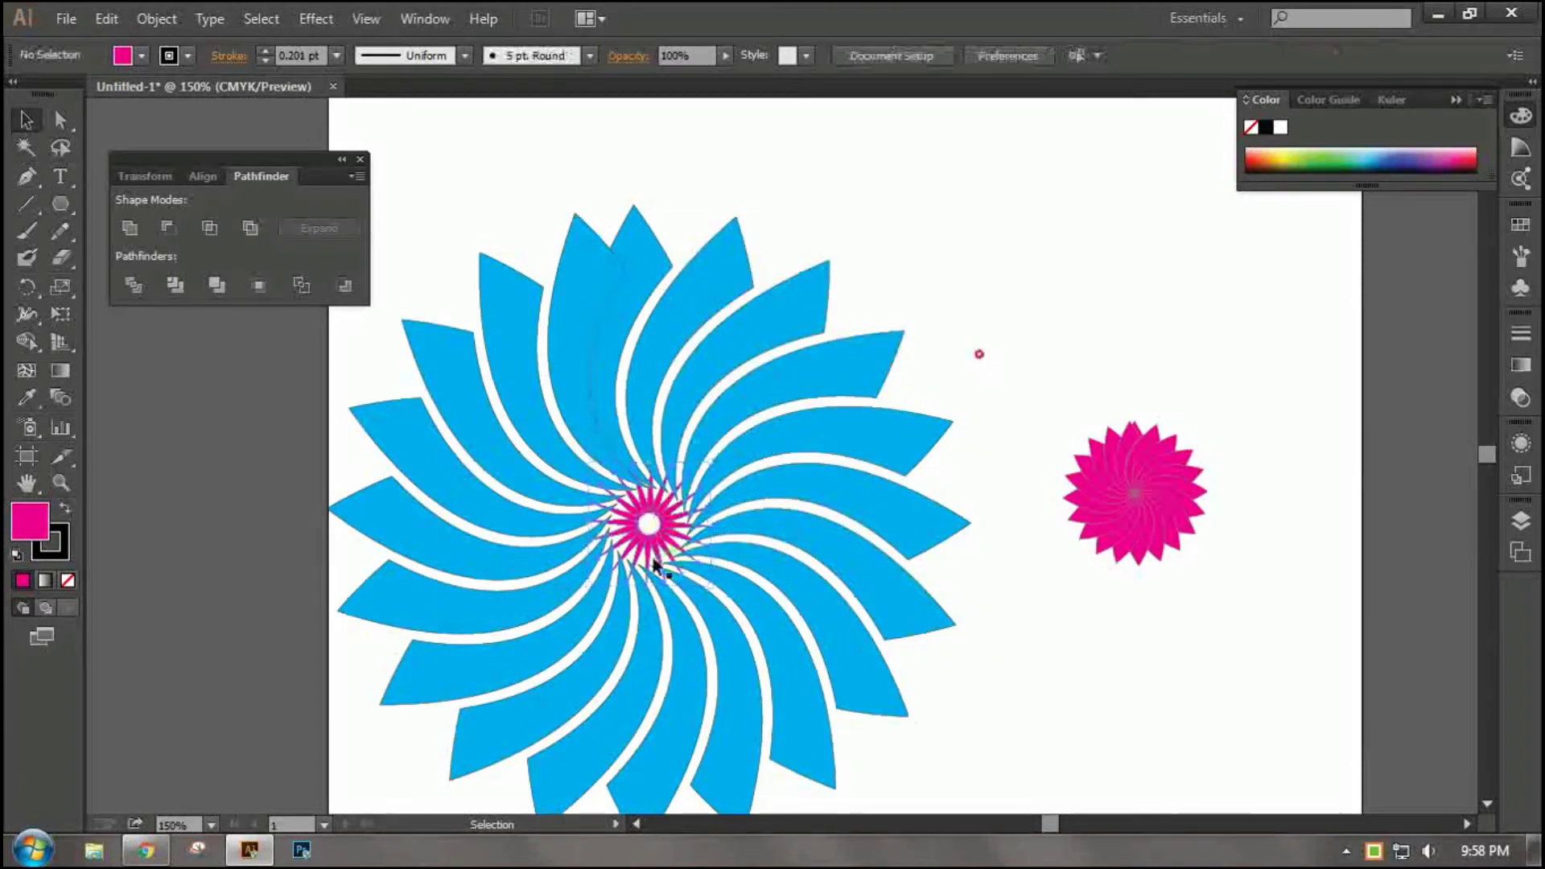
- Place an enlarged pink burst at the spiral centre and bring it to the front
key(ctrl+z)
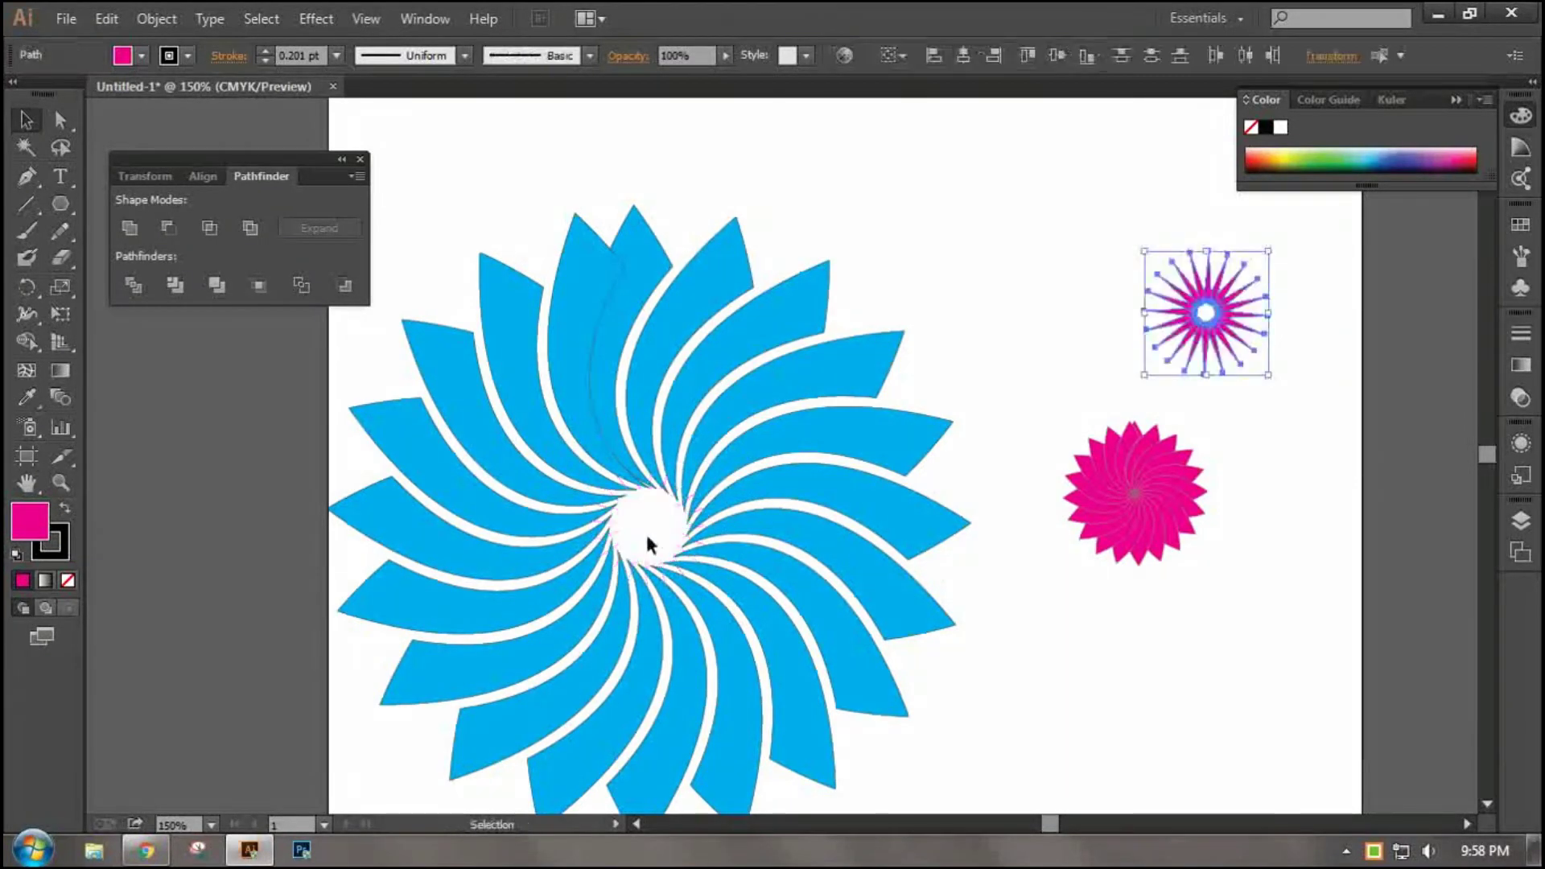
key(v)
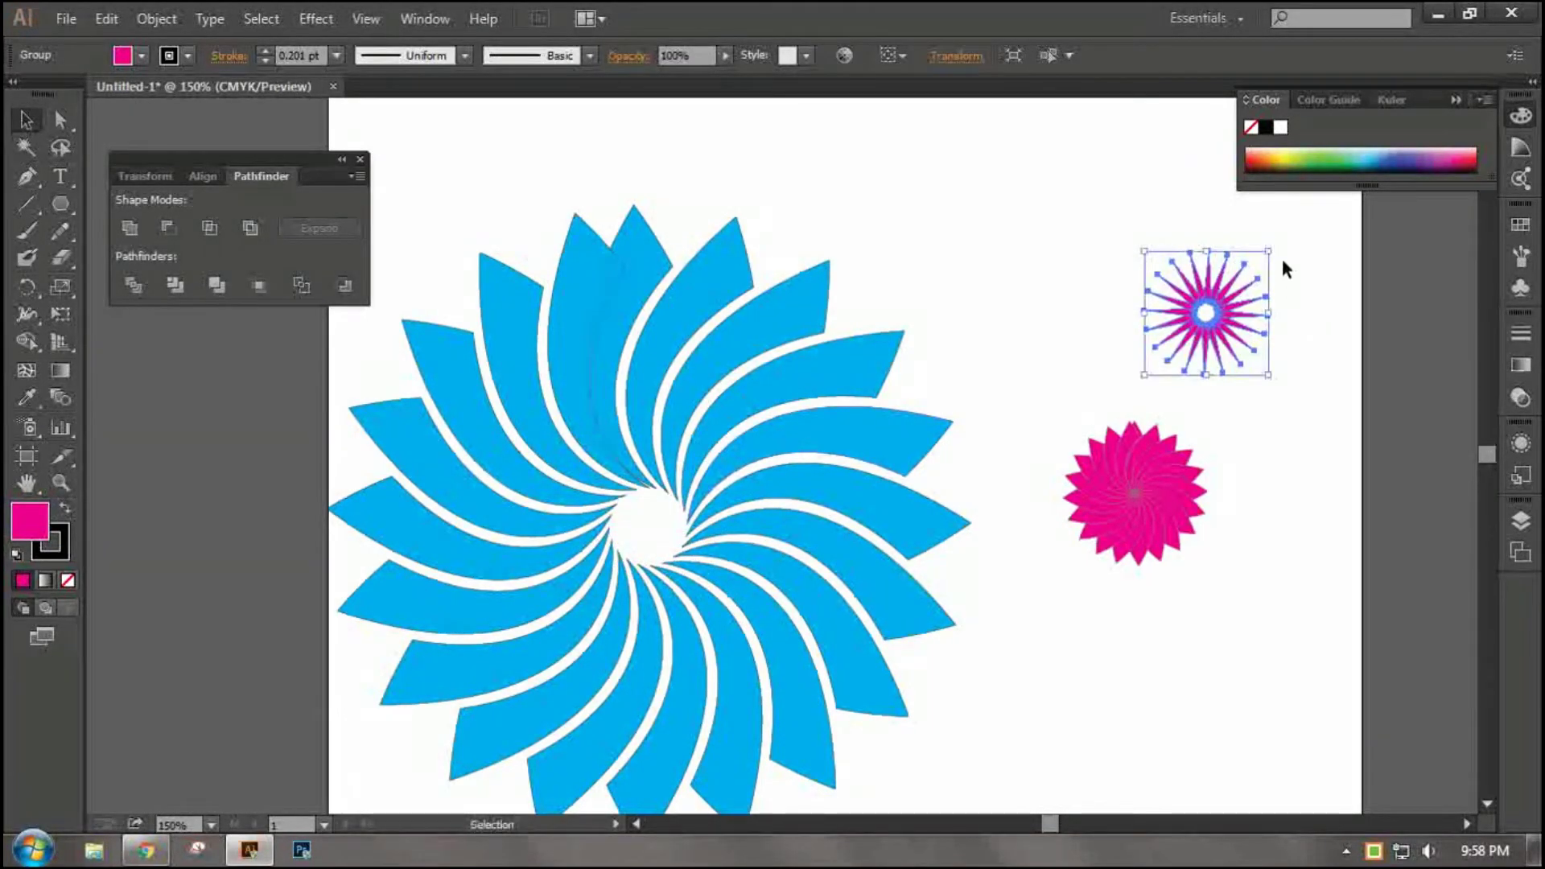
drag(1269, 251, 1313, 208)
mouse_move(1219, 363)
mouse_down()
mouse_move(649, 569)
mouse_move(657, 577)
mouse_up()
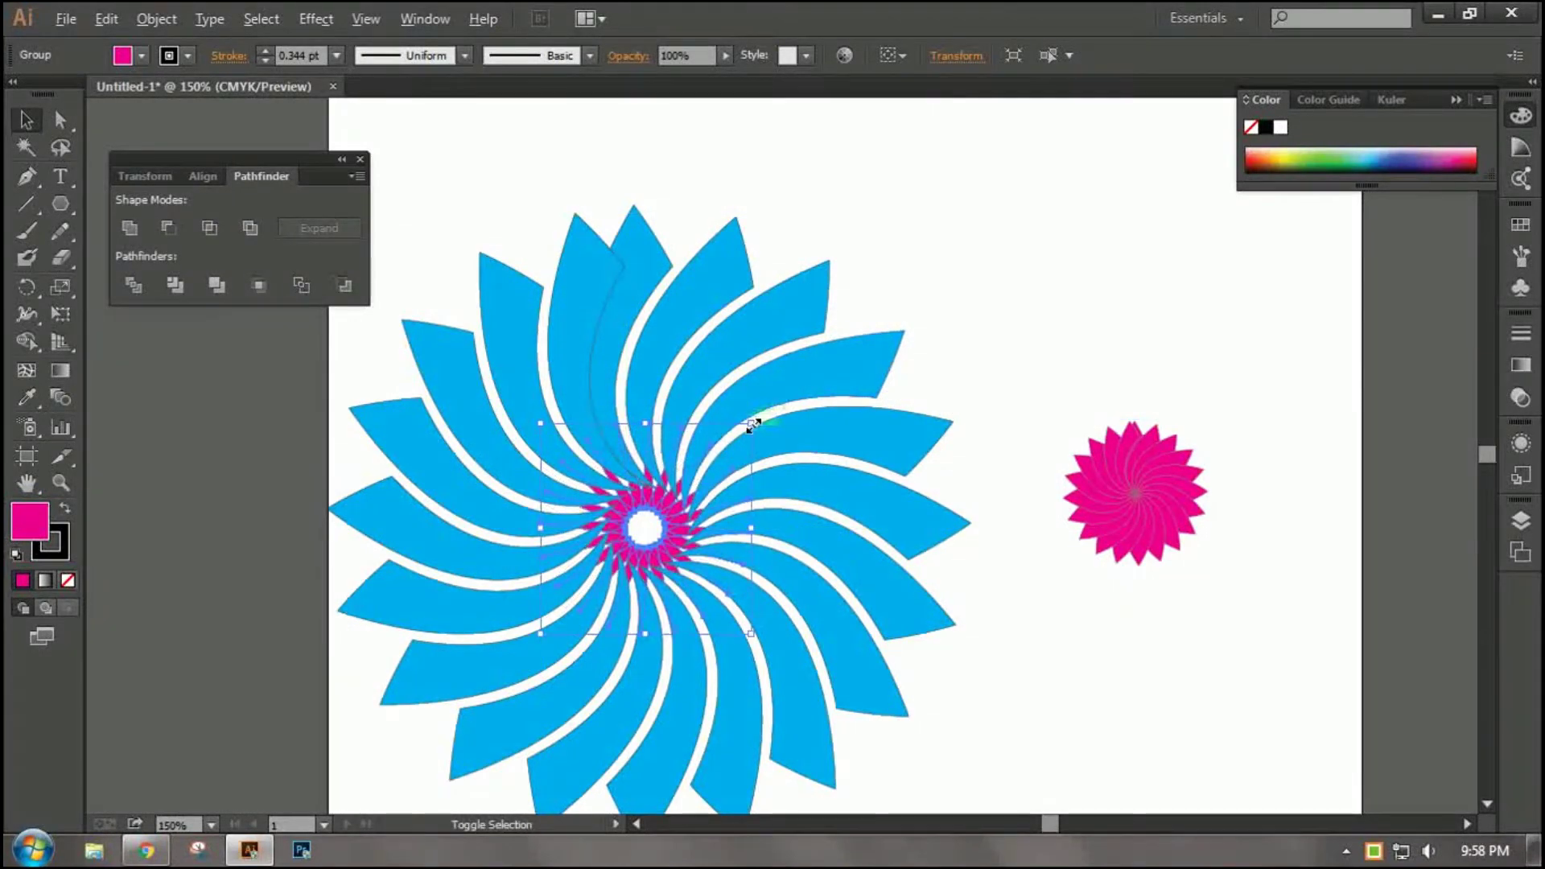
drag(751, 424, 832, 342)
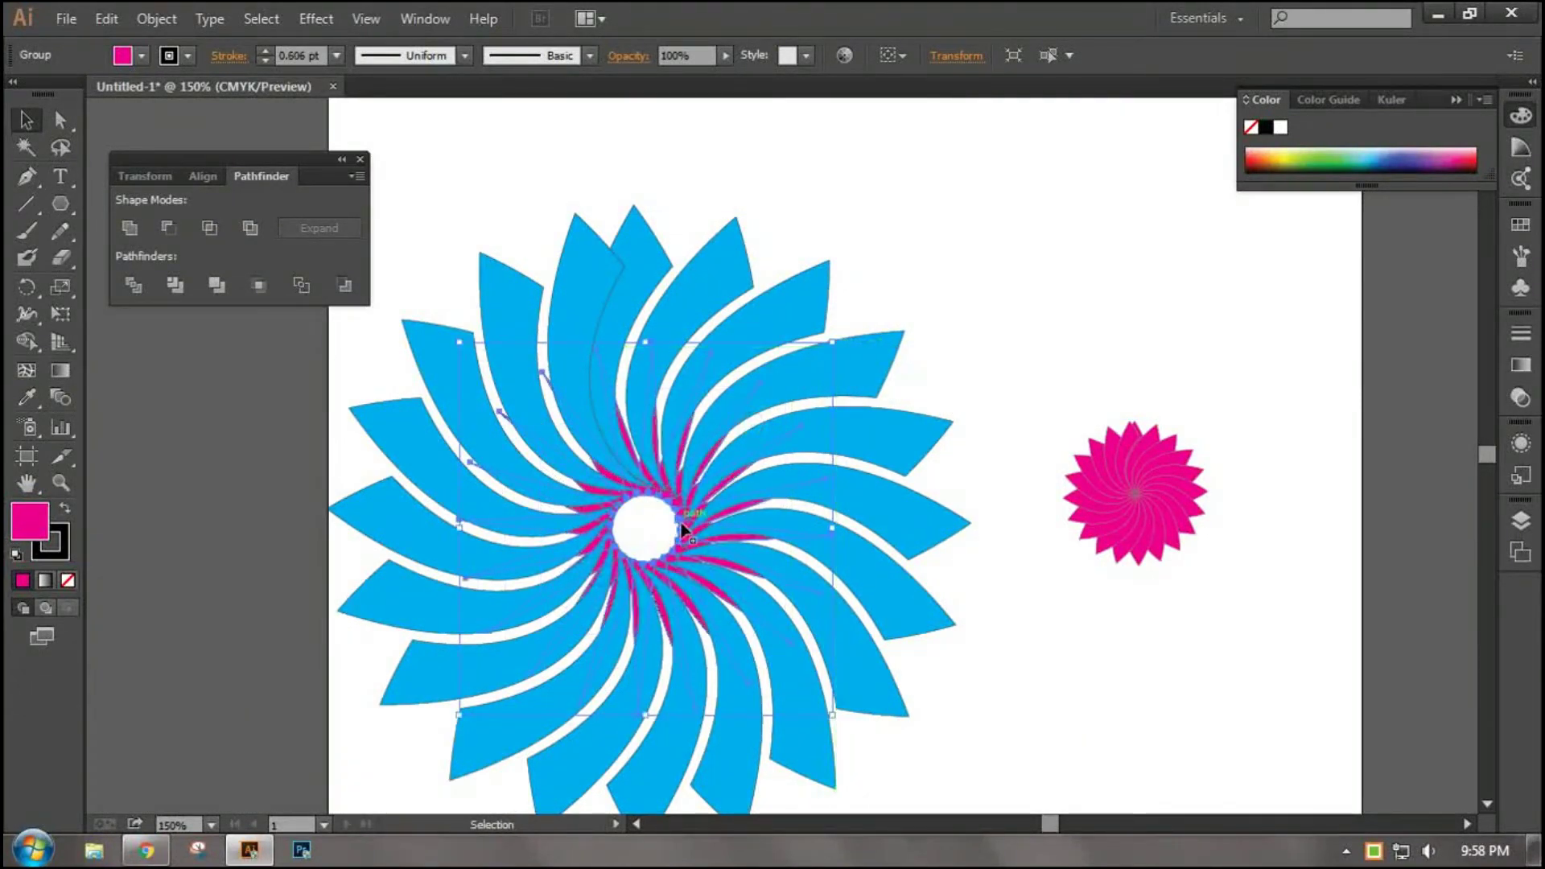
right_click(682, 529)
mouse_move(745, 714)
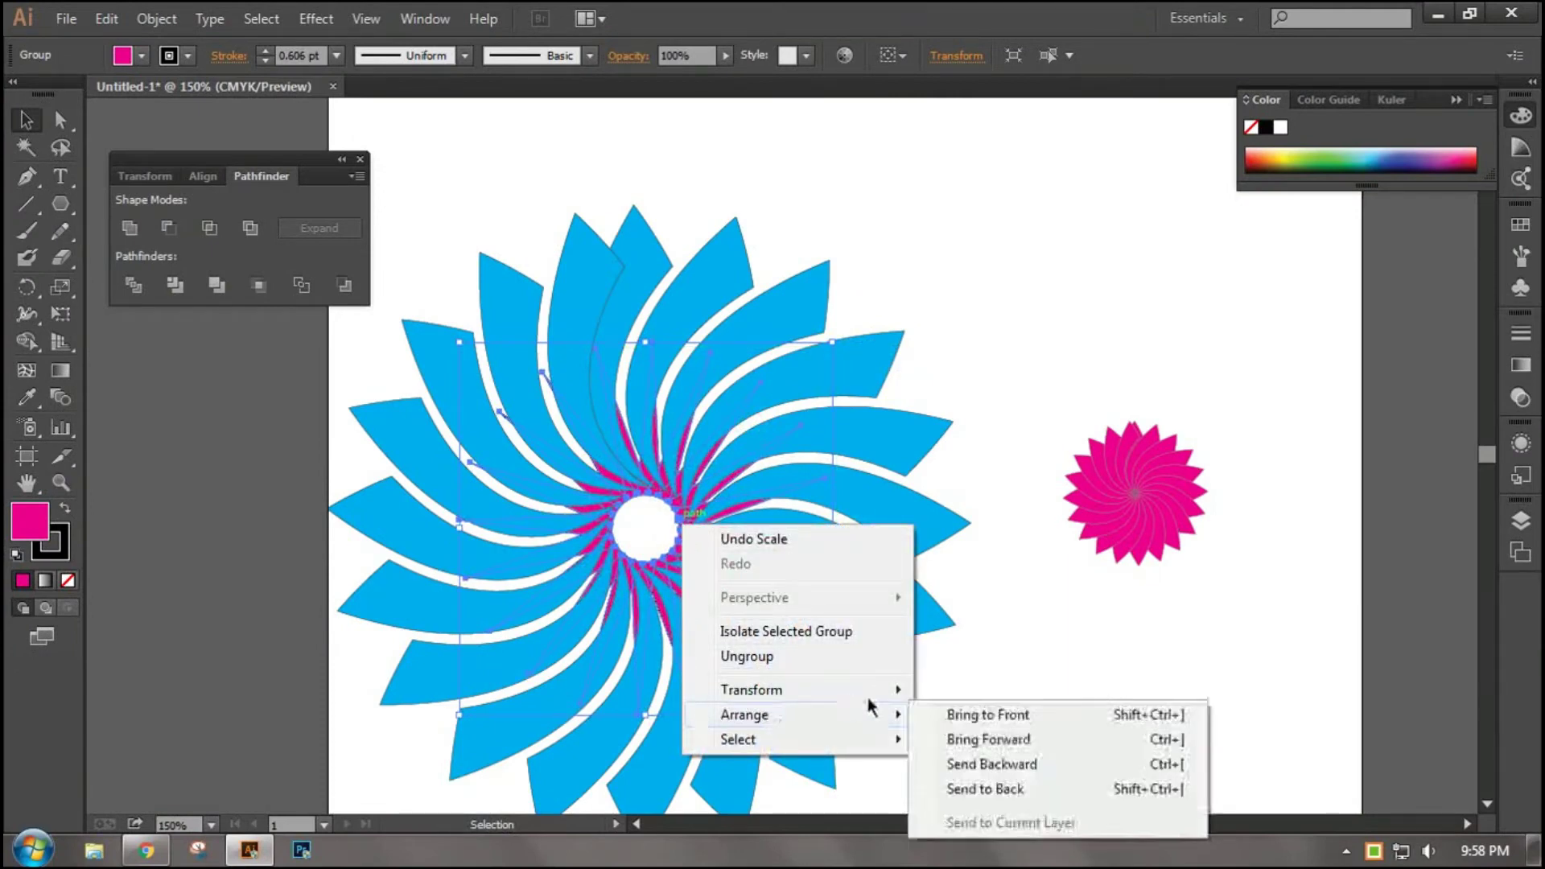
click(952, 714)
click(1038, 362)
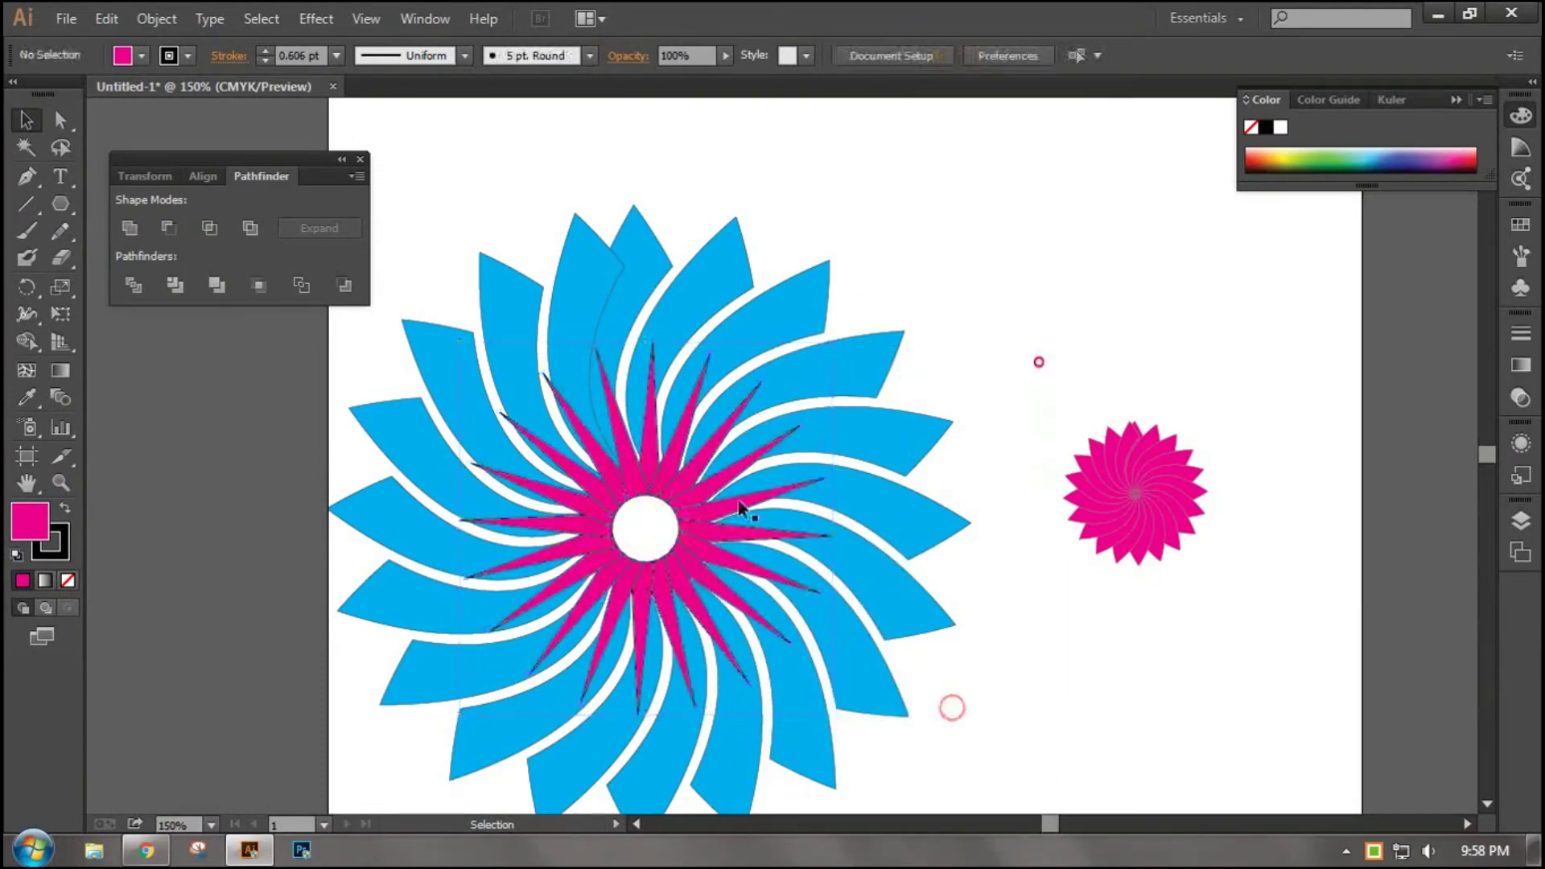
click(686, 531)
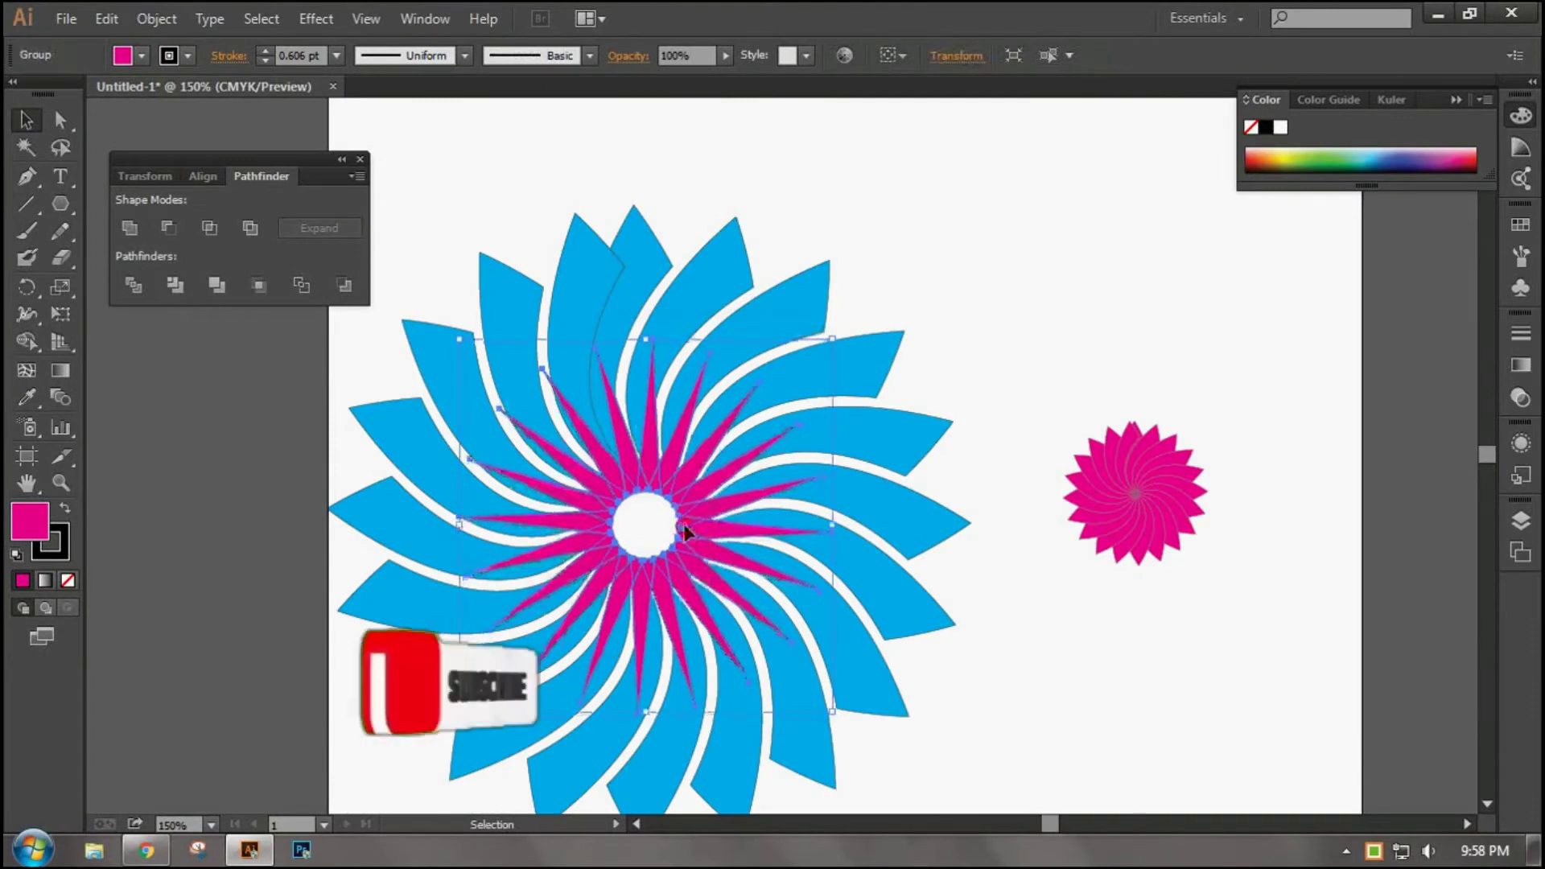
- Shrink the small pink burst into the flower's centre and fill it yellow
click(1000, 300)
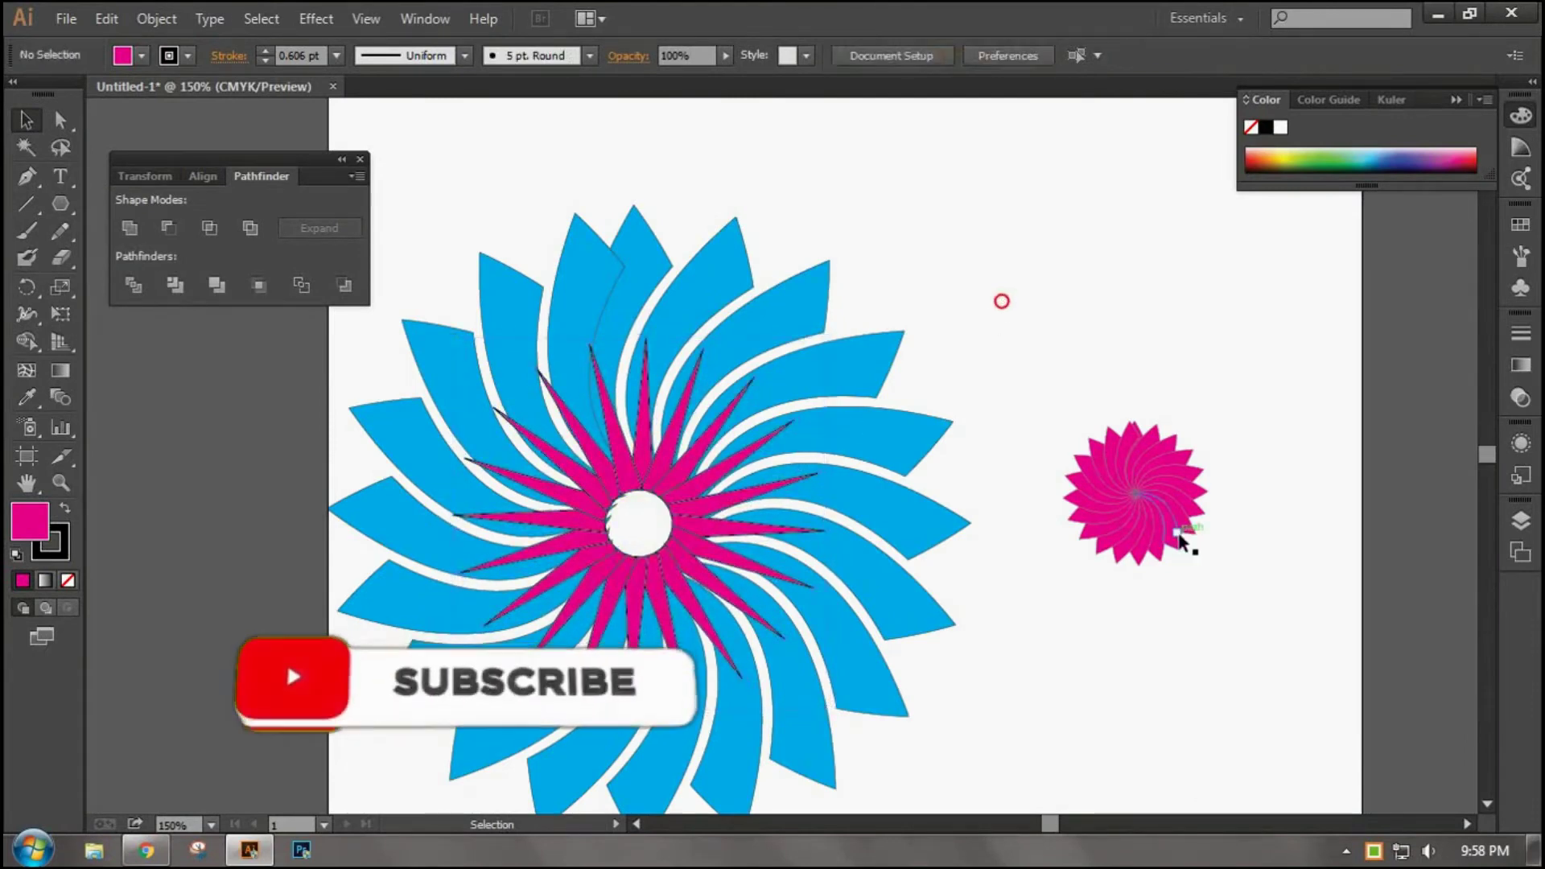
drag(1183, 532, 792, 522)
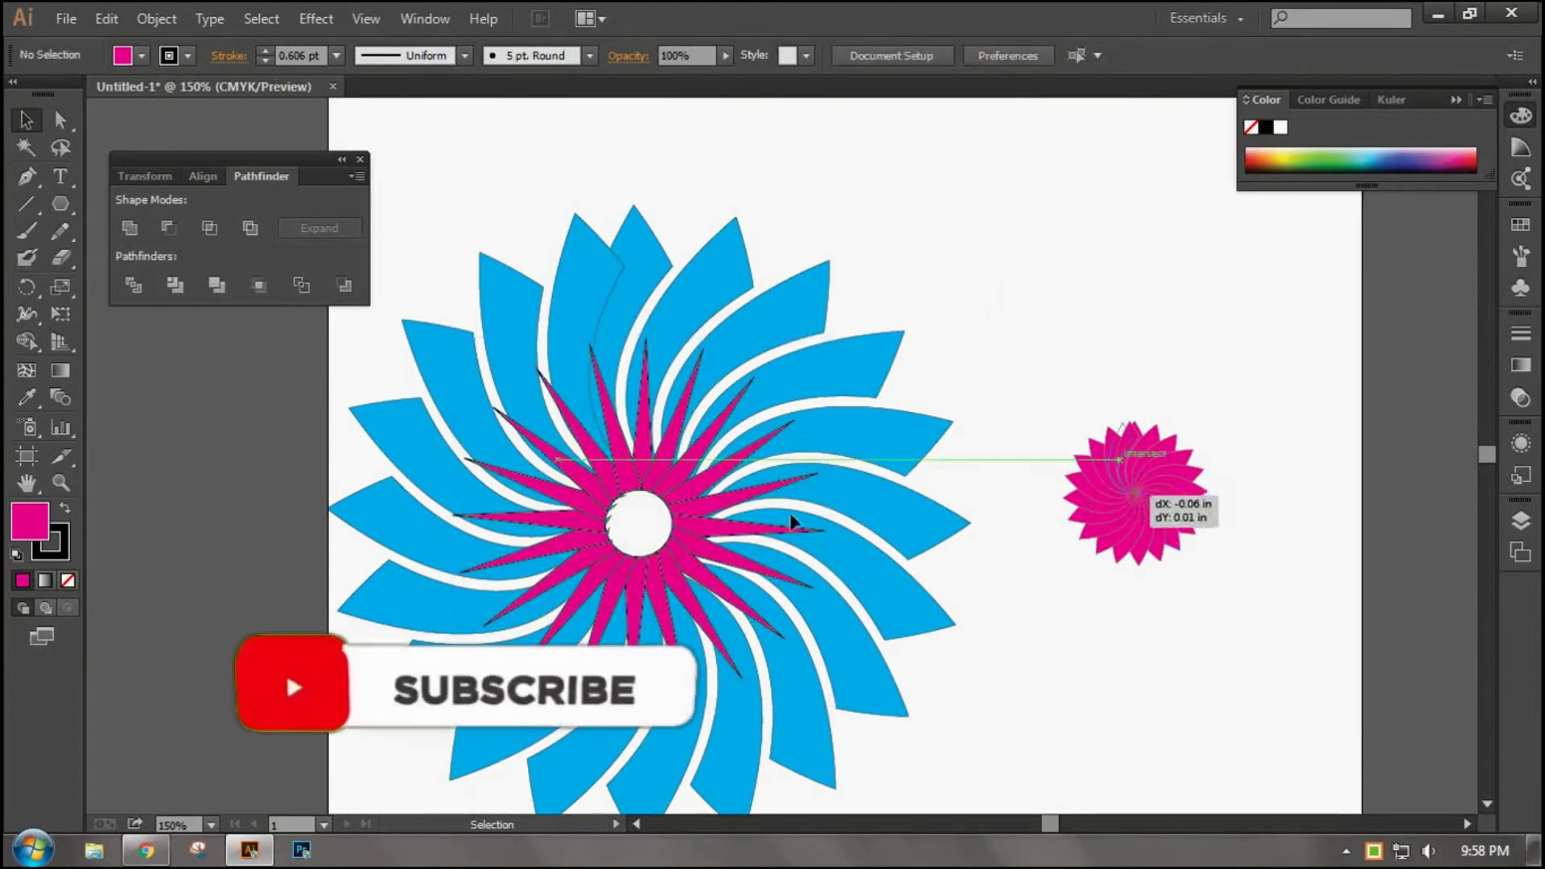
key(a)
click(631, 533)
key(ctrl+z)
drag(1044, 389, 1196, 577)
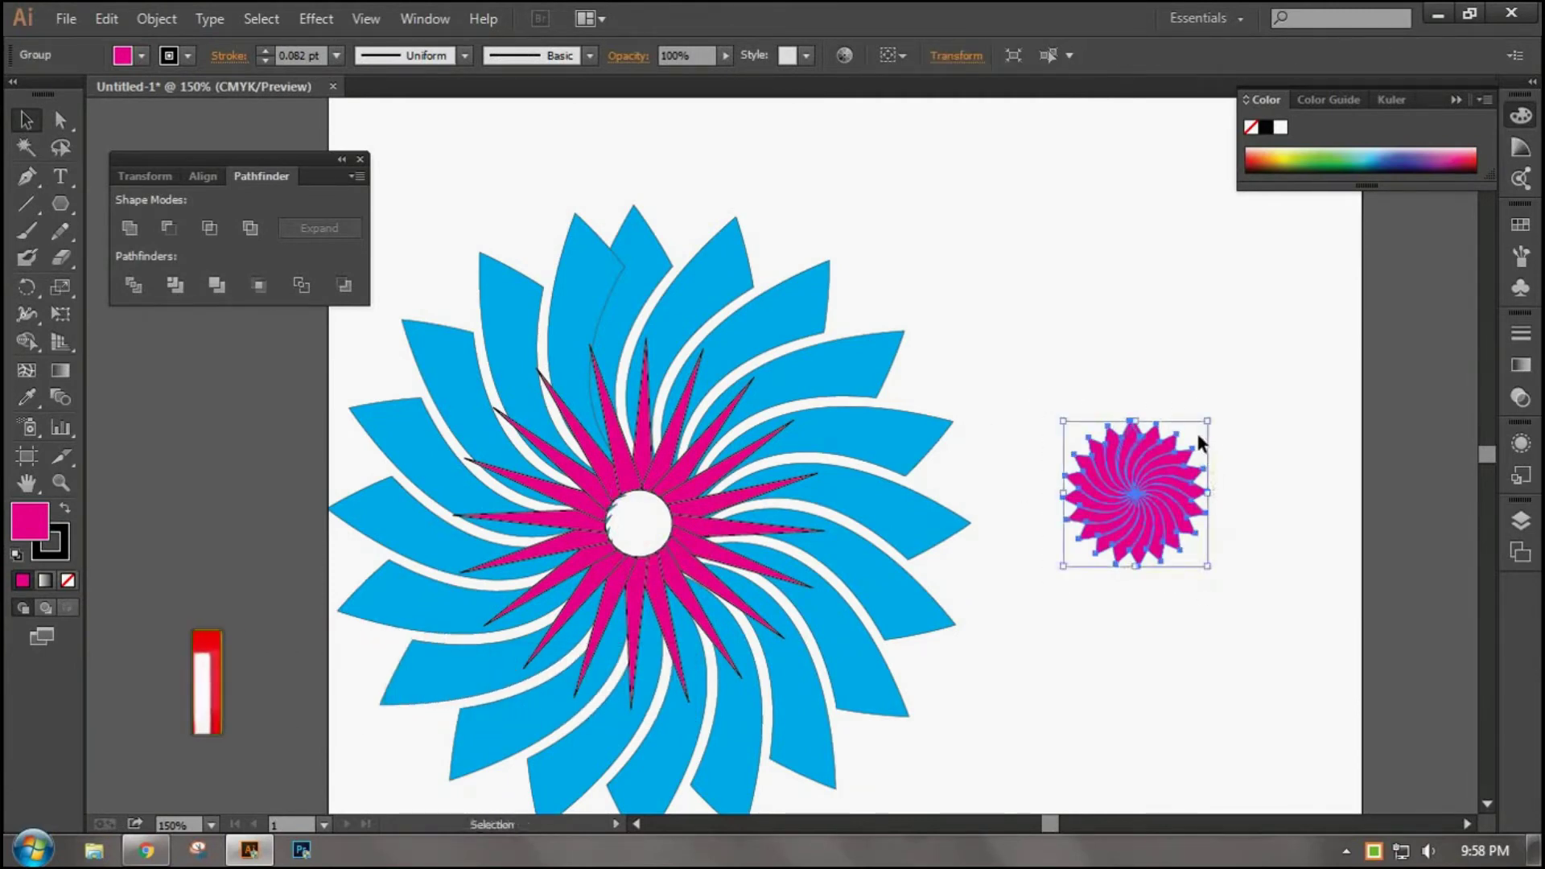
key(v)
mouse_move(1210, 419)
mouse_down()
mouse_move(1173, 457)
mouse_move(650, 524)
mouse_up()
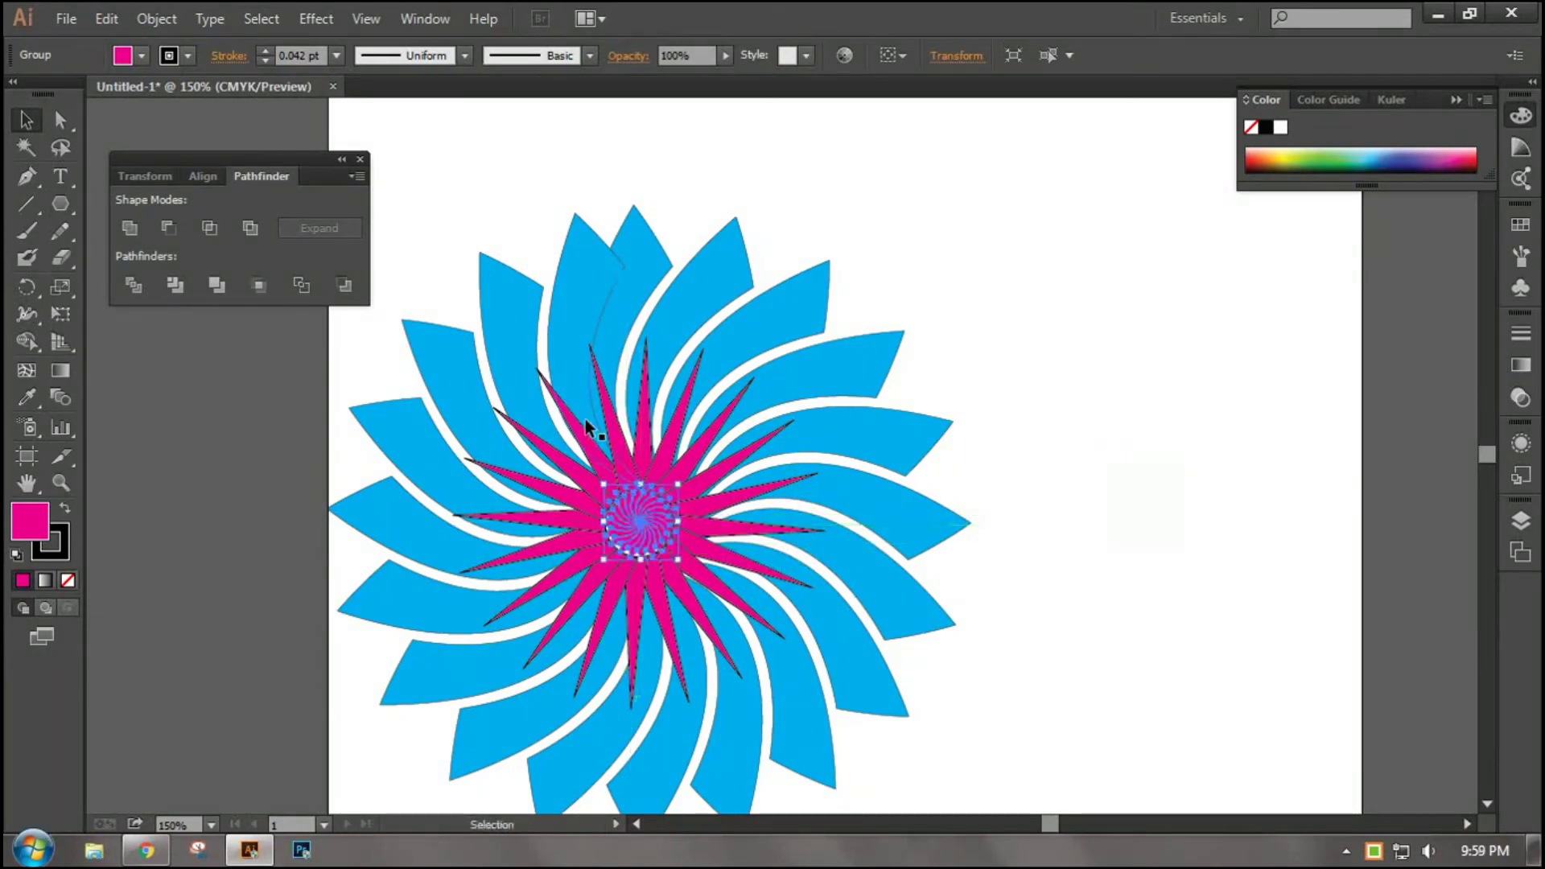
click(141, 56)
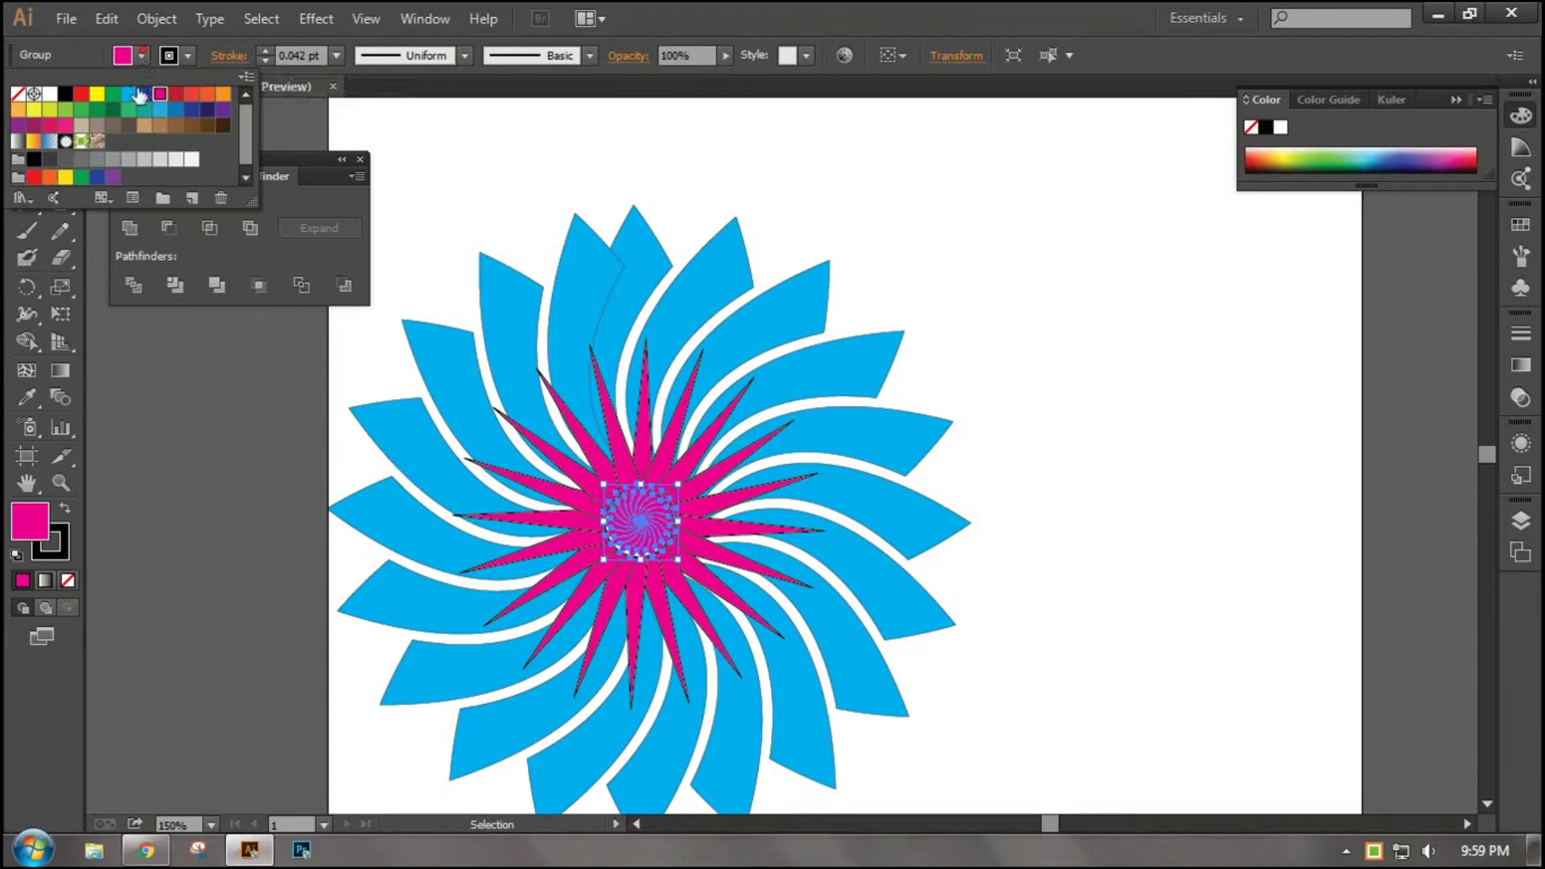
click(98, 101)
- Marquee-select all the flower artwork and delete it
click(938, 158)
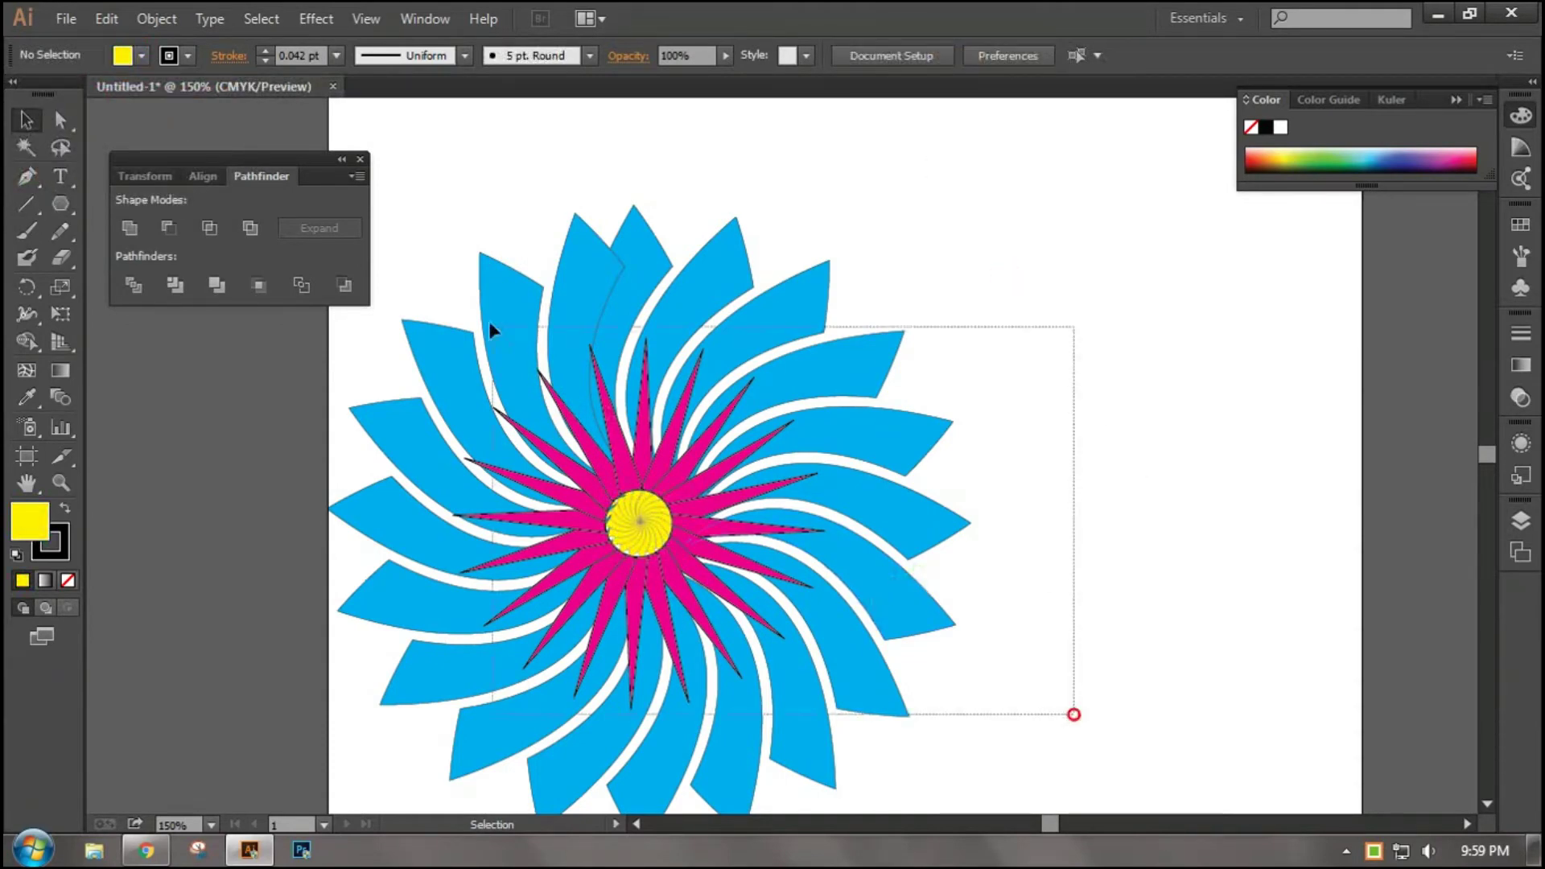
drag(1070, 713, 490, 324)
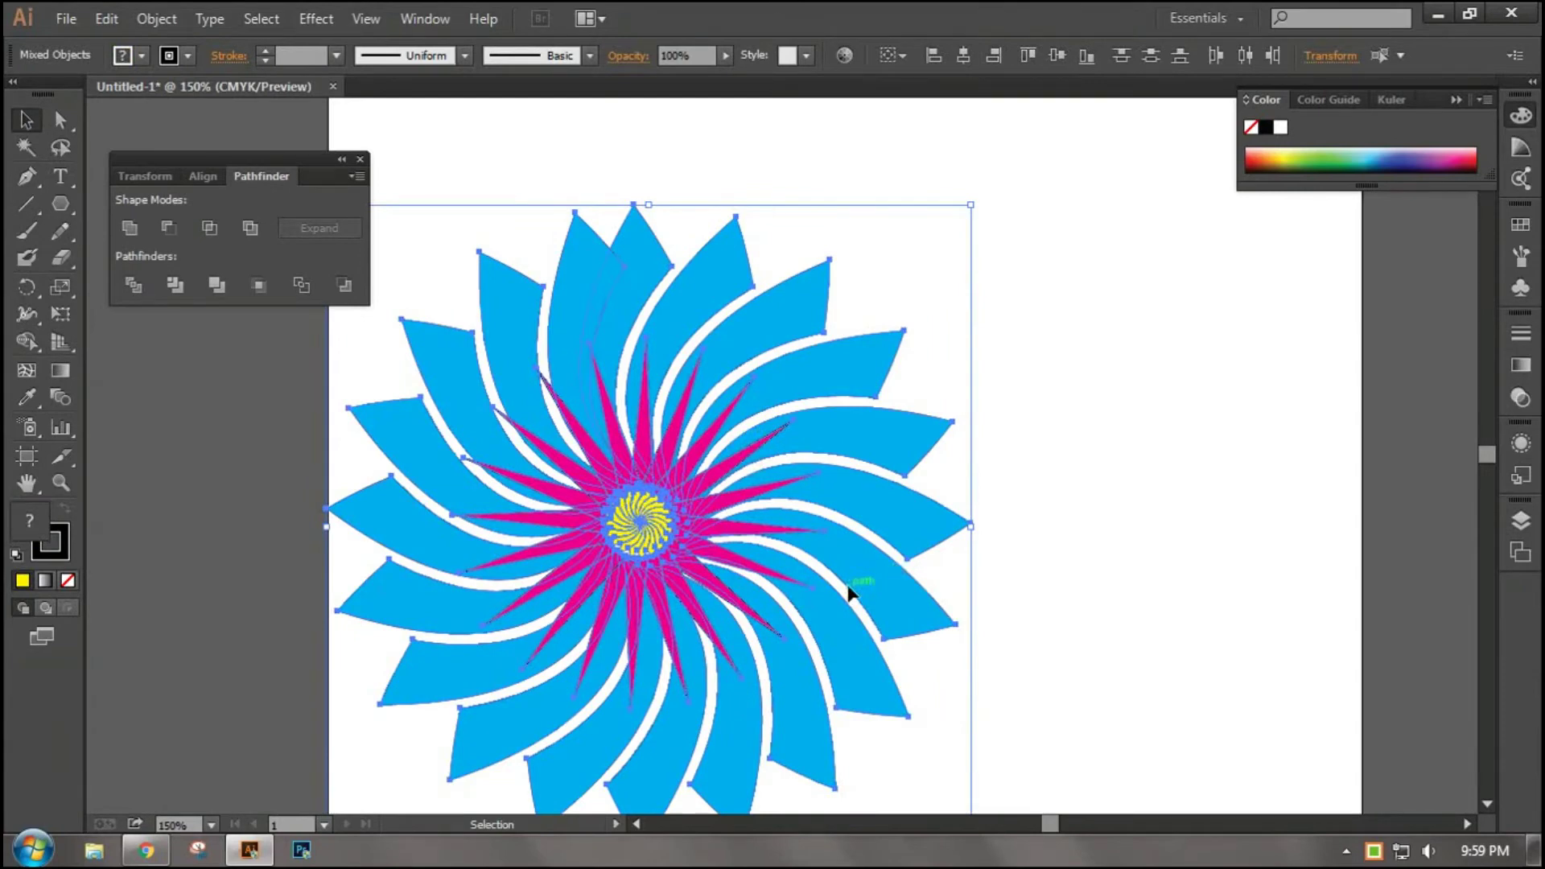
key(Delete)
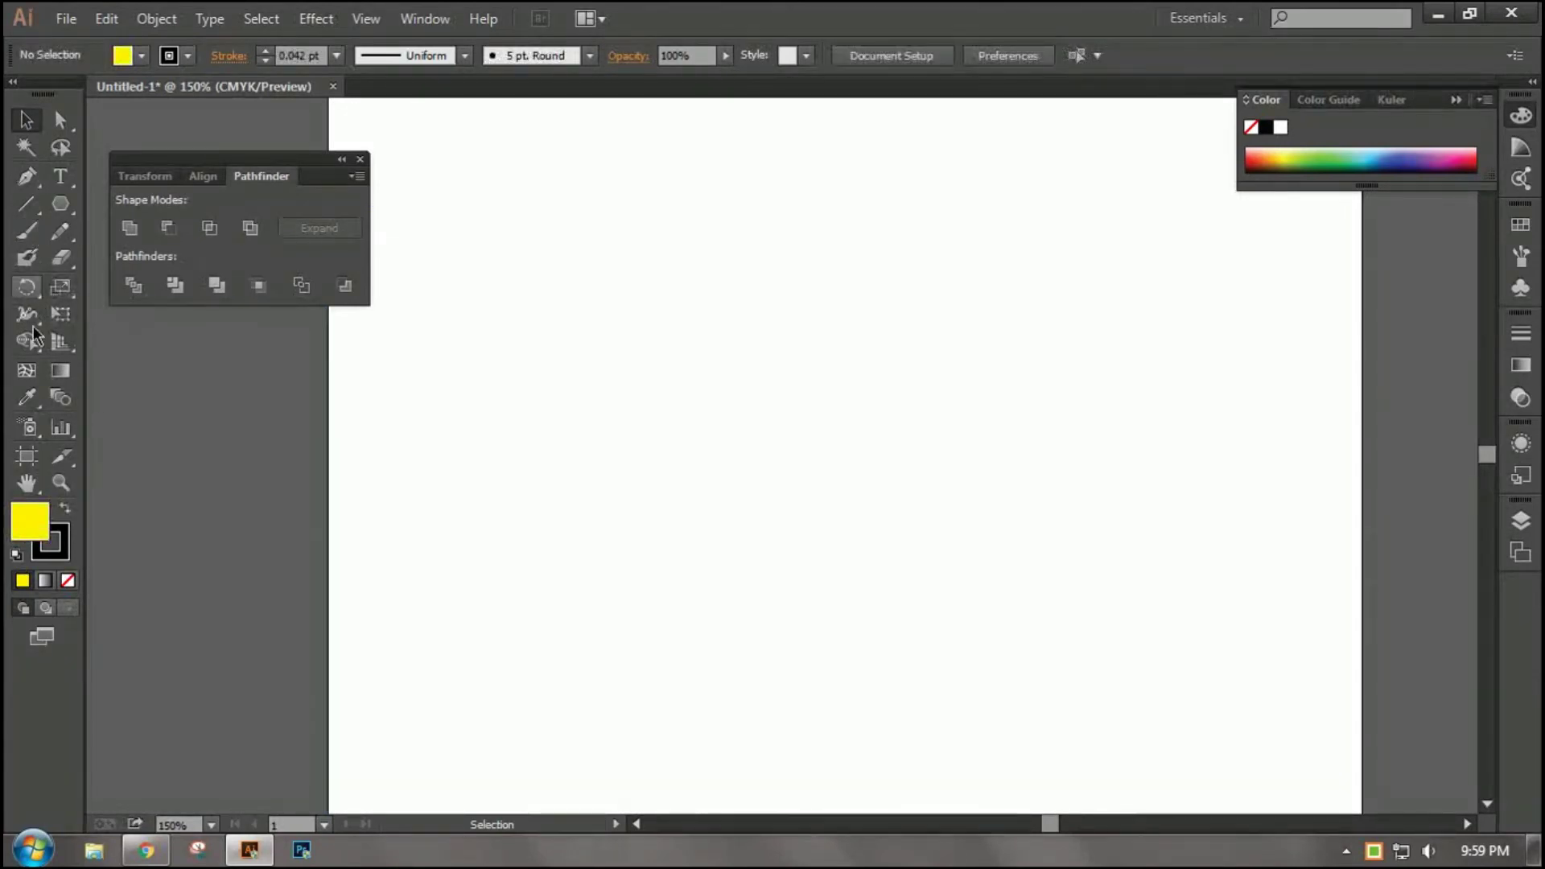
- Draw a yellow half-teardrop with the Pen tool: curved top corner, straight vertical right edge
click(31, 293)
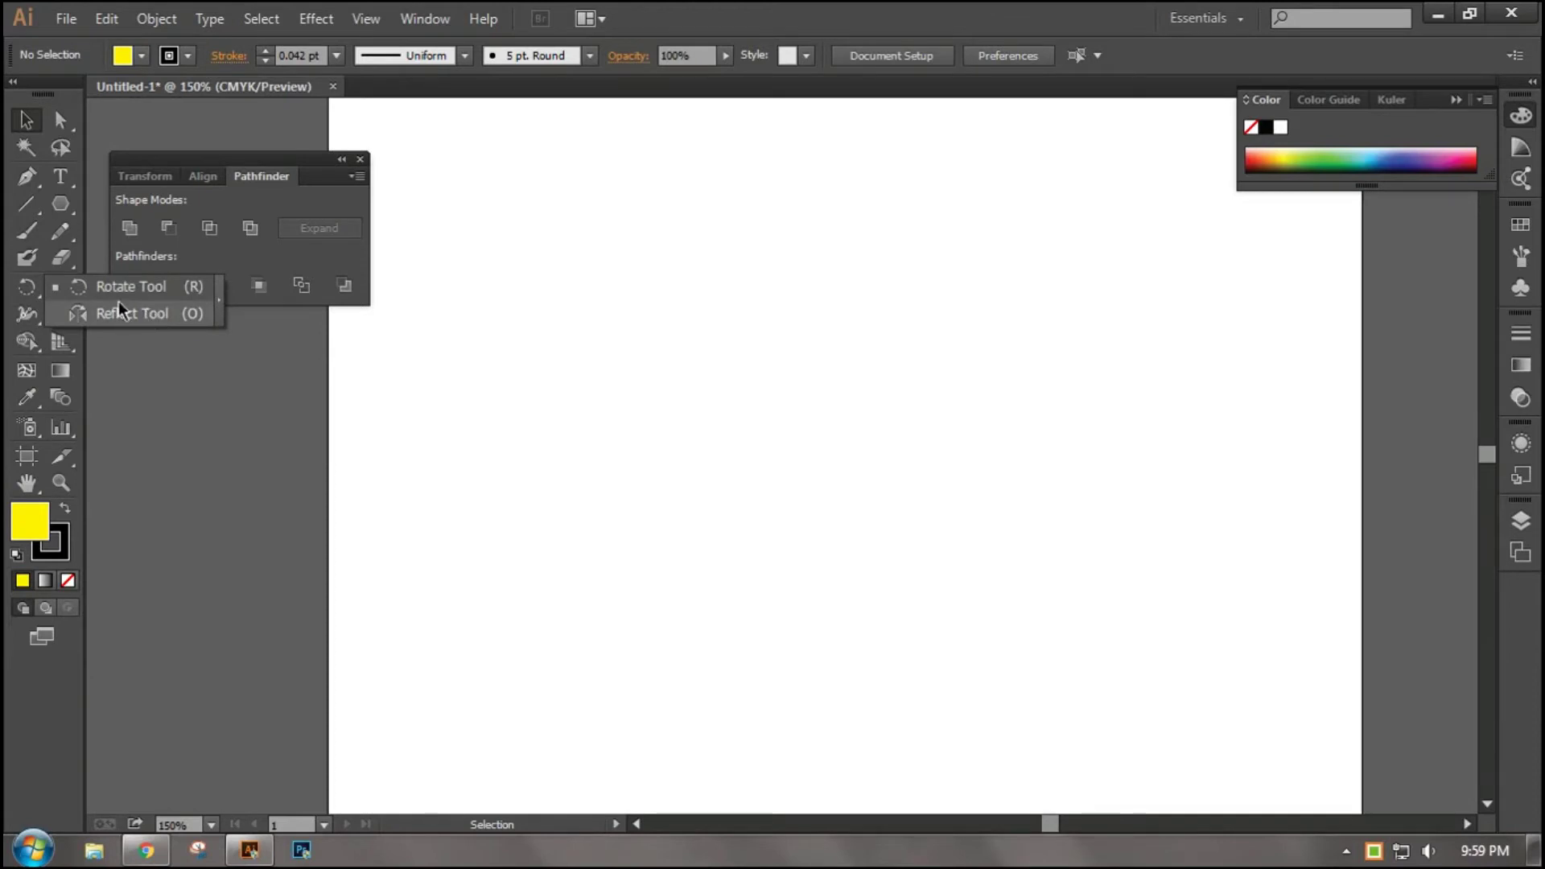
click(27, 177)
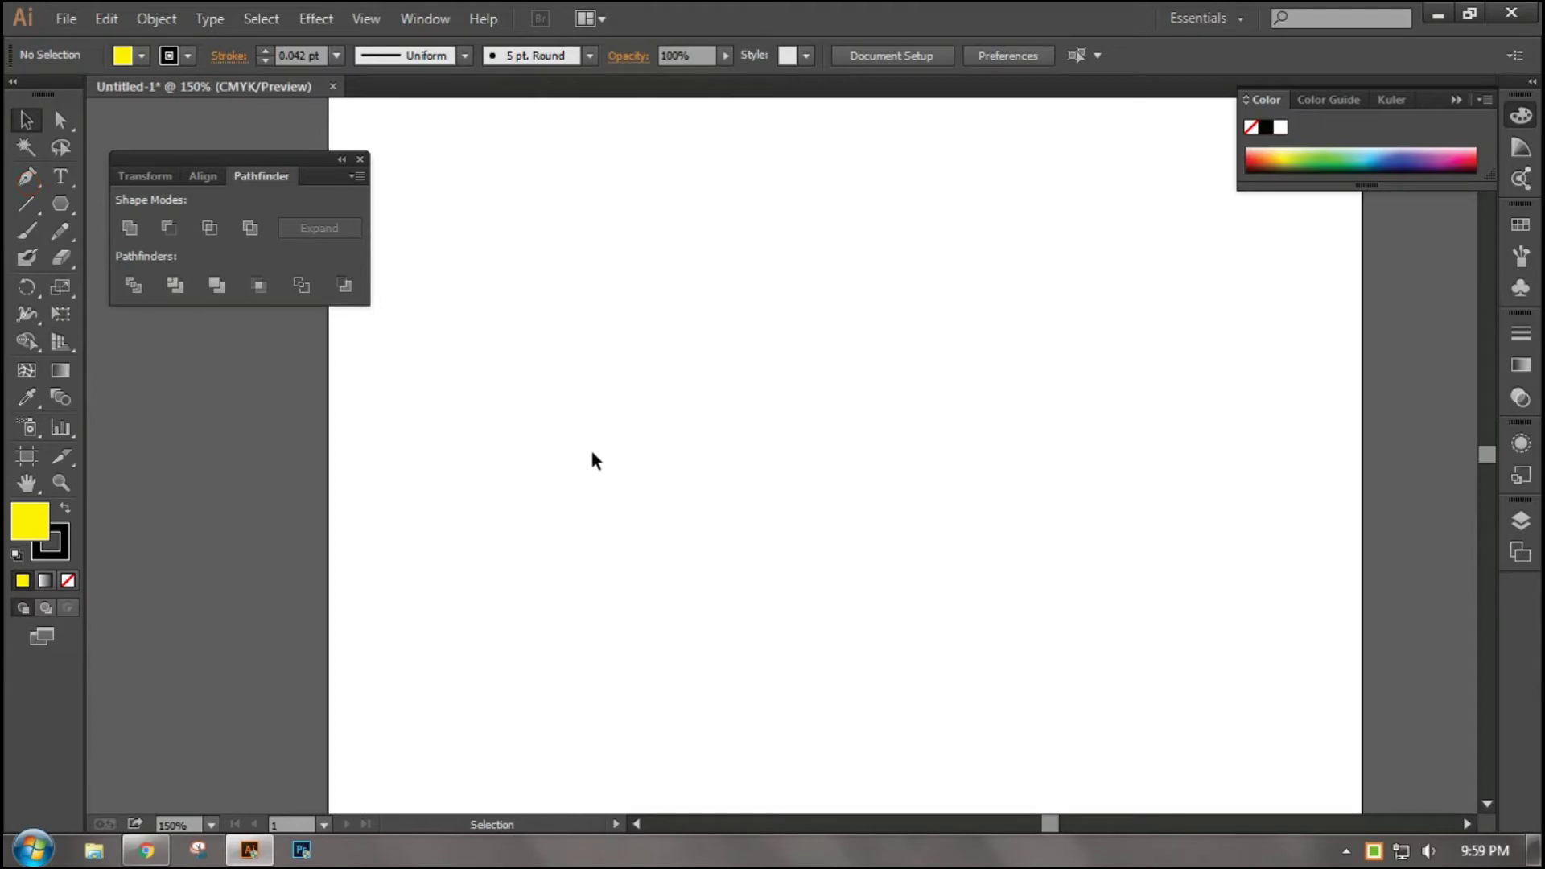
key(p)
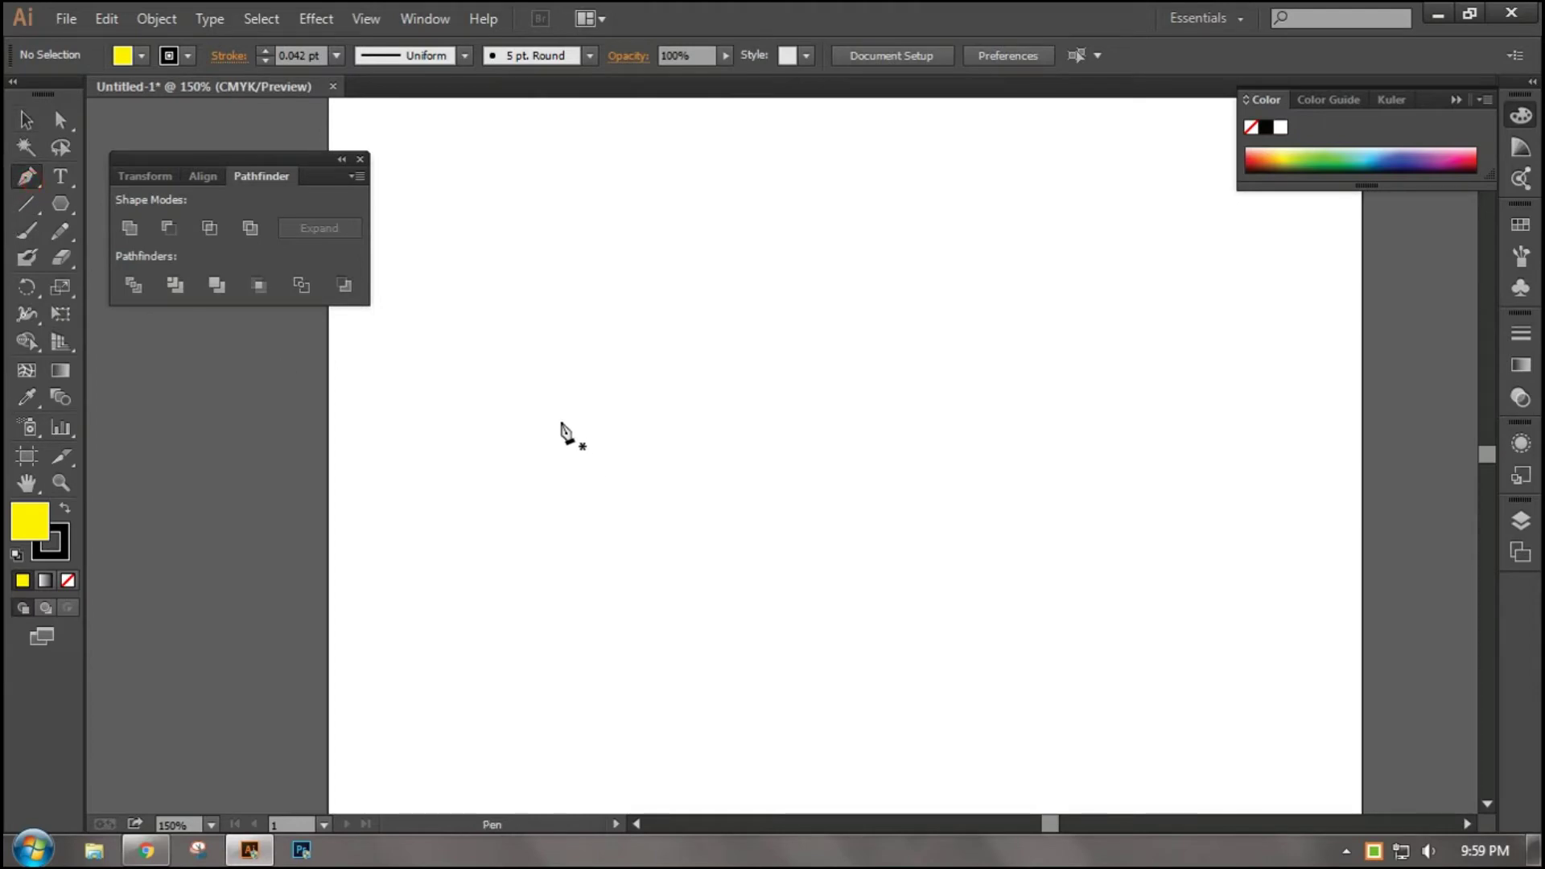
click(640, 476)
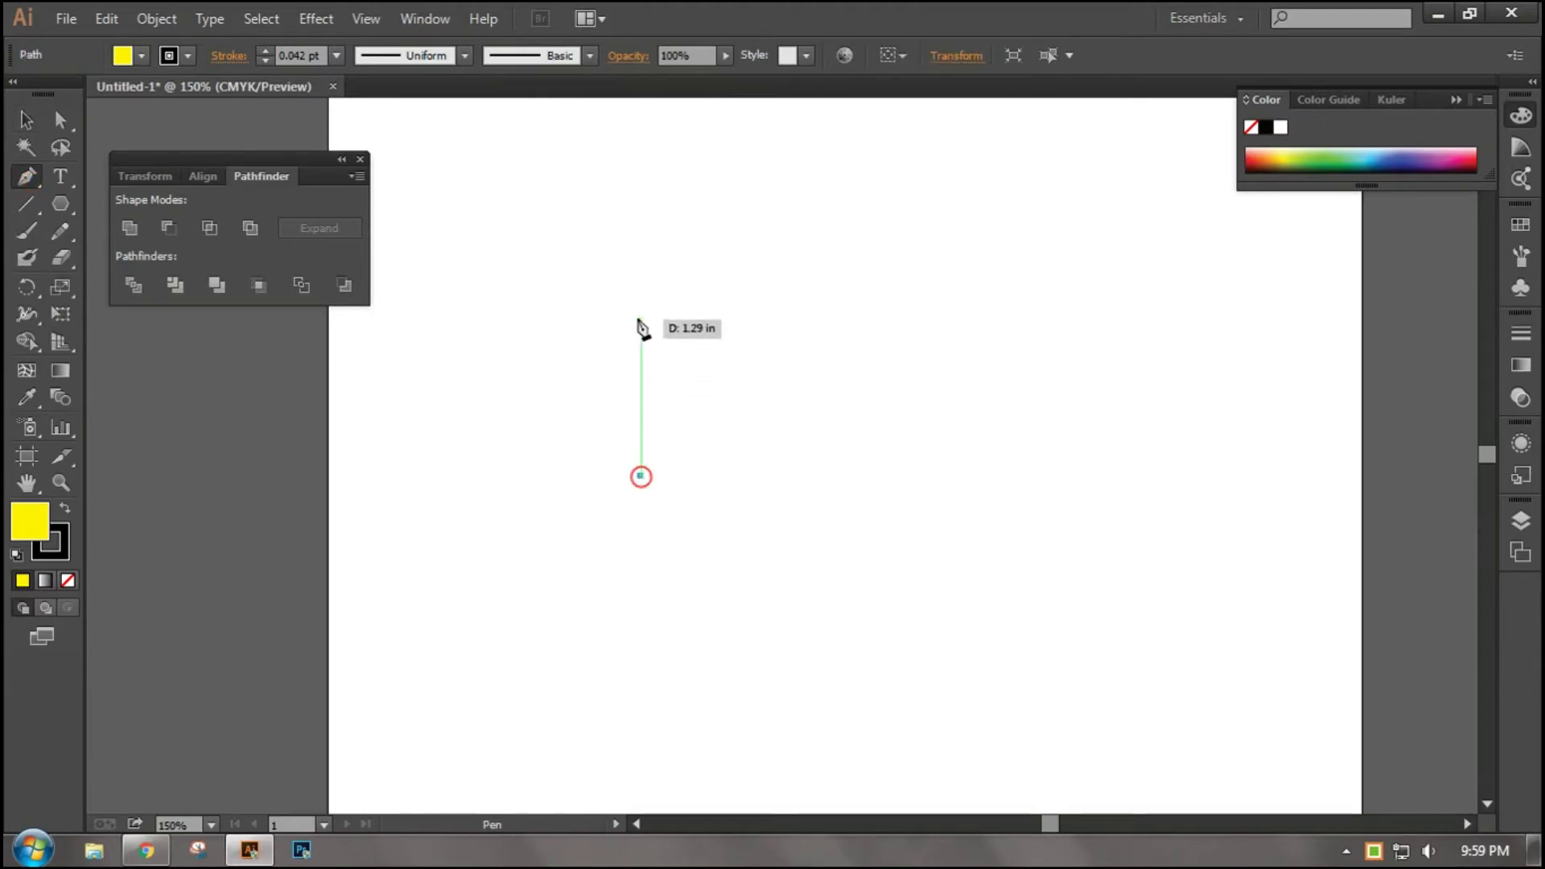
drag(641, 315, 728, 150)
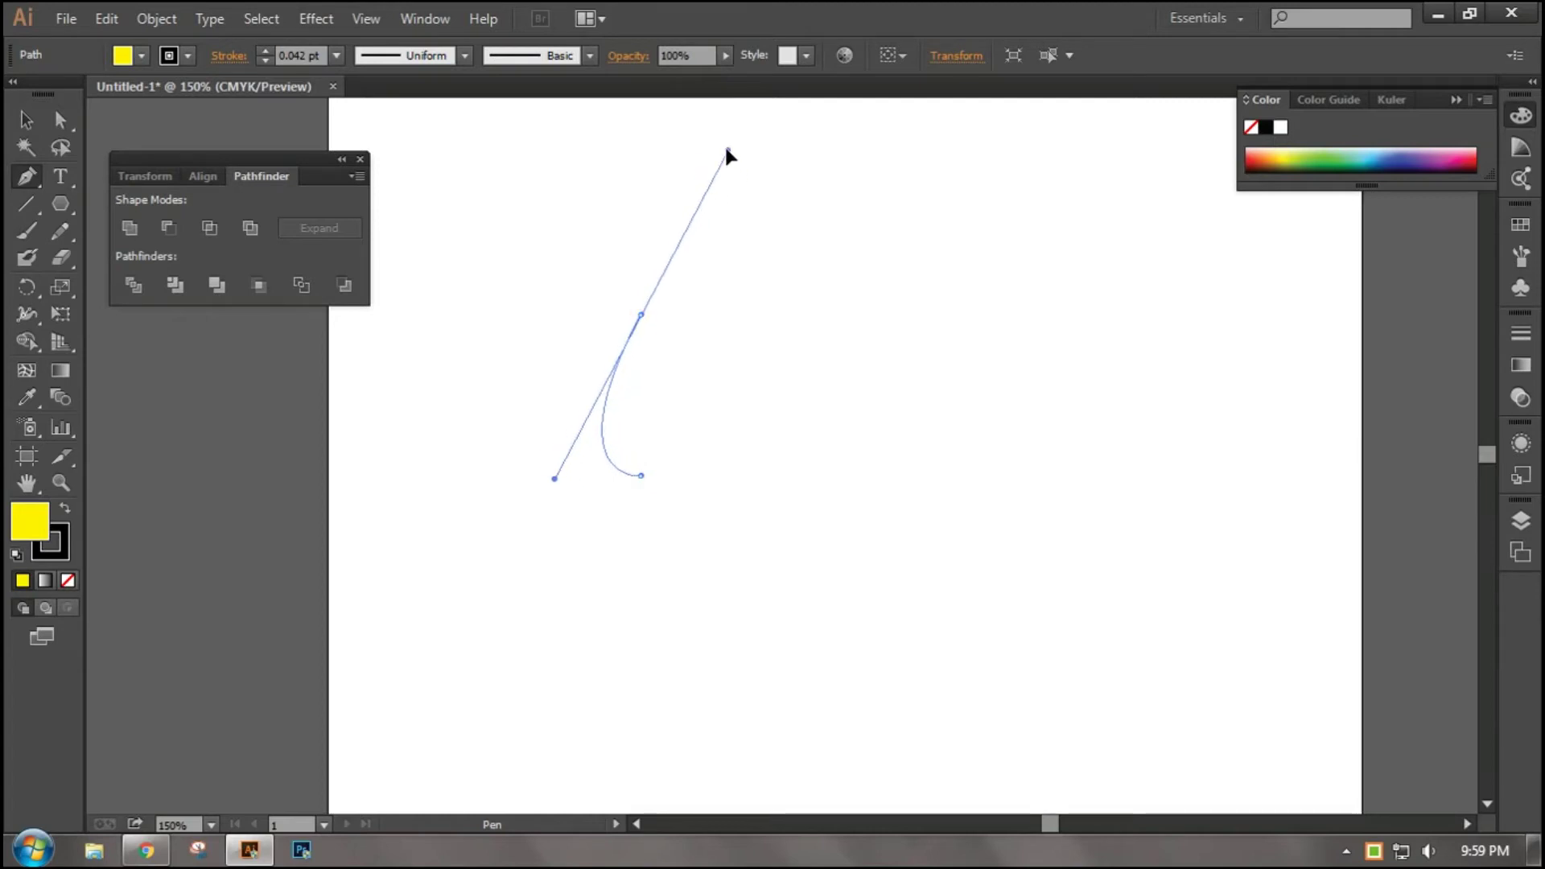
click(641, 315)
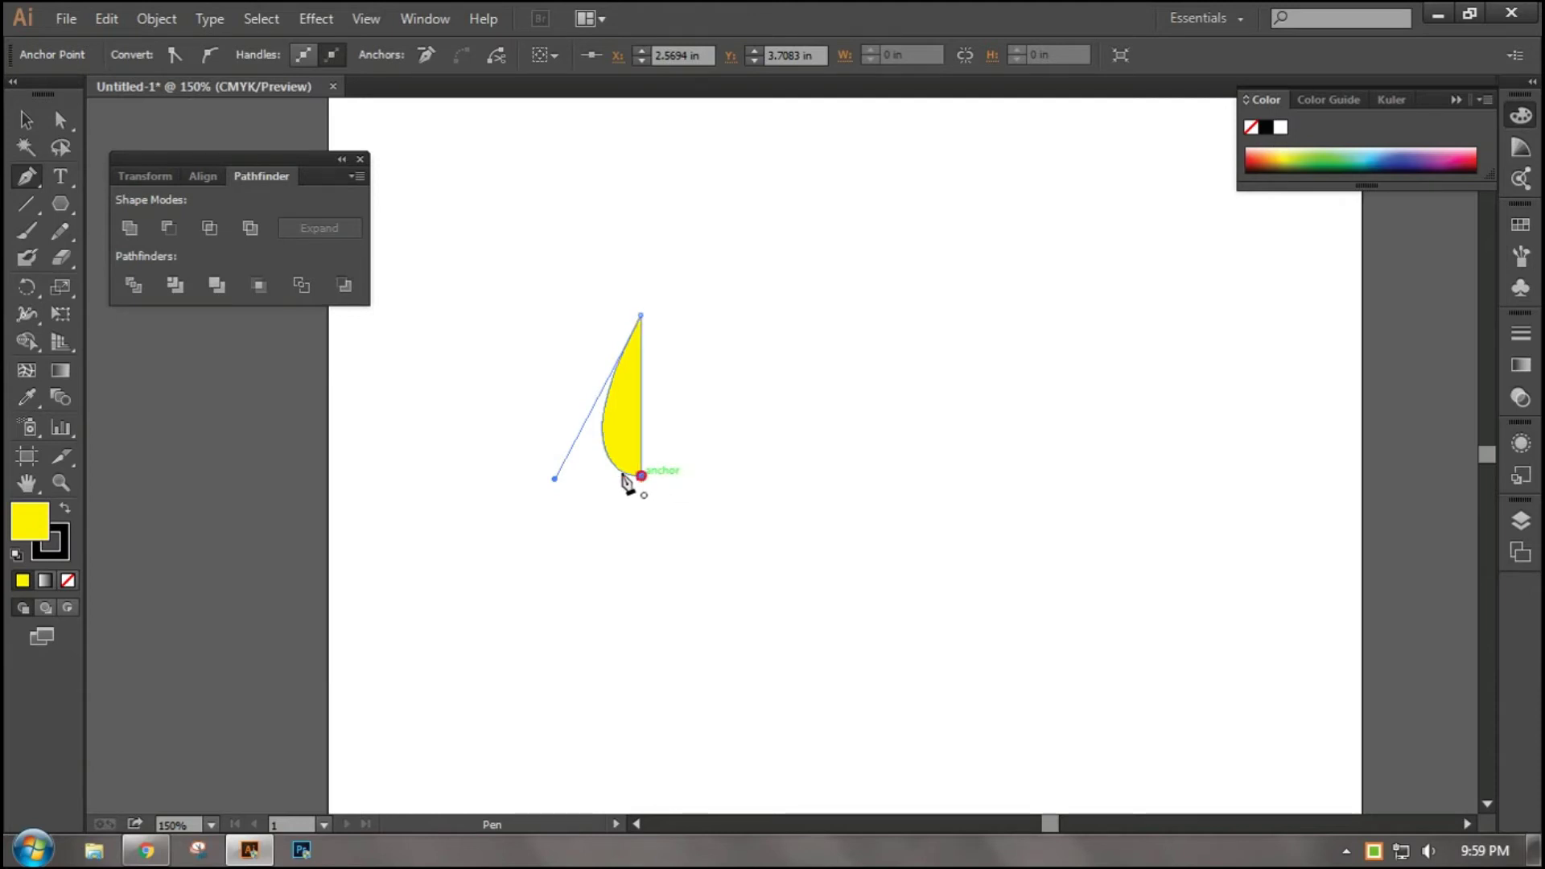
click(642, 478)
key(v)
click(587, 623)
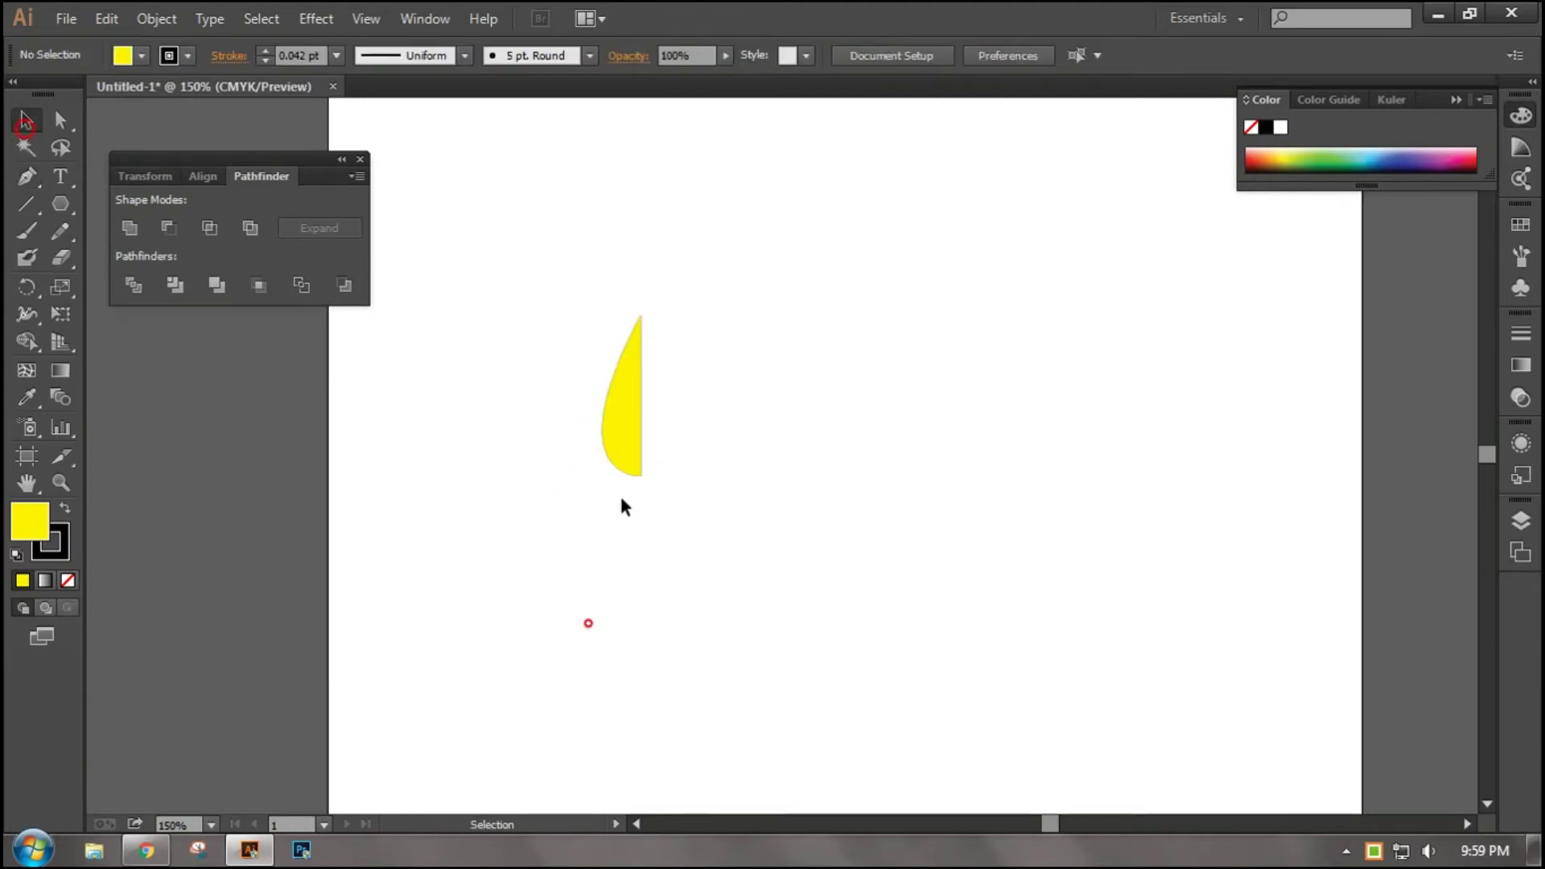
click(634, 444)
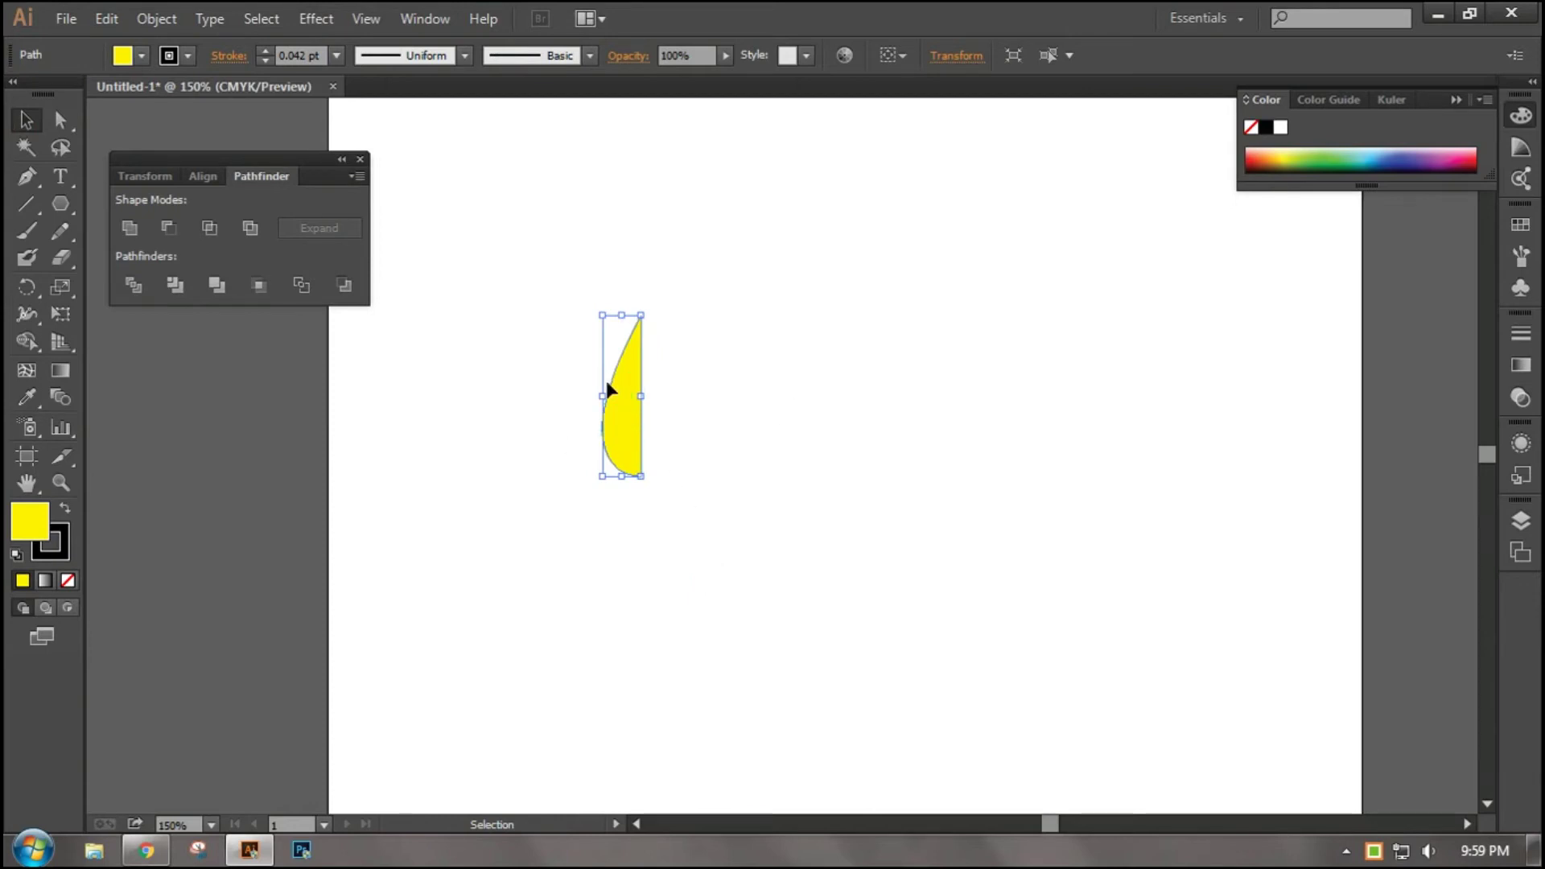
- Reflect a copy of the yellow half shape across its straight edge using the Reflect Tool
click(611, 490)
click(613, 441)
drag(27, 287, 92, 320)
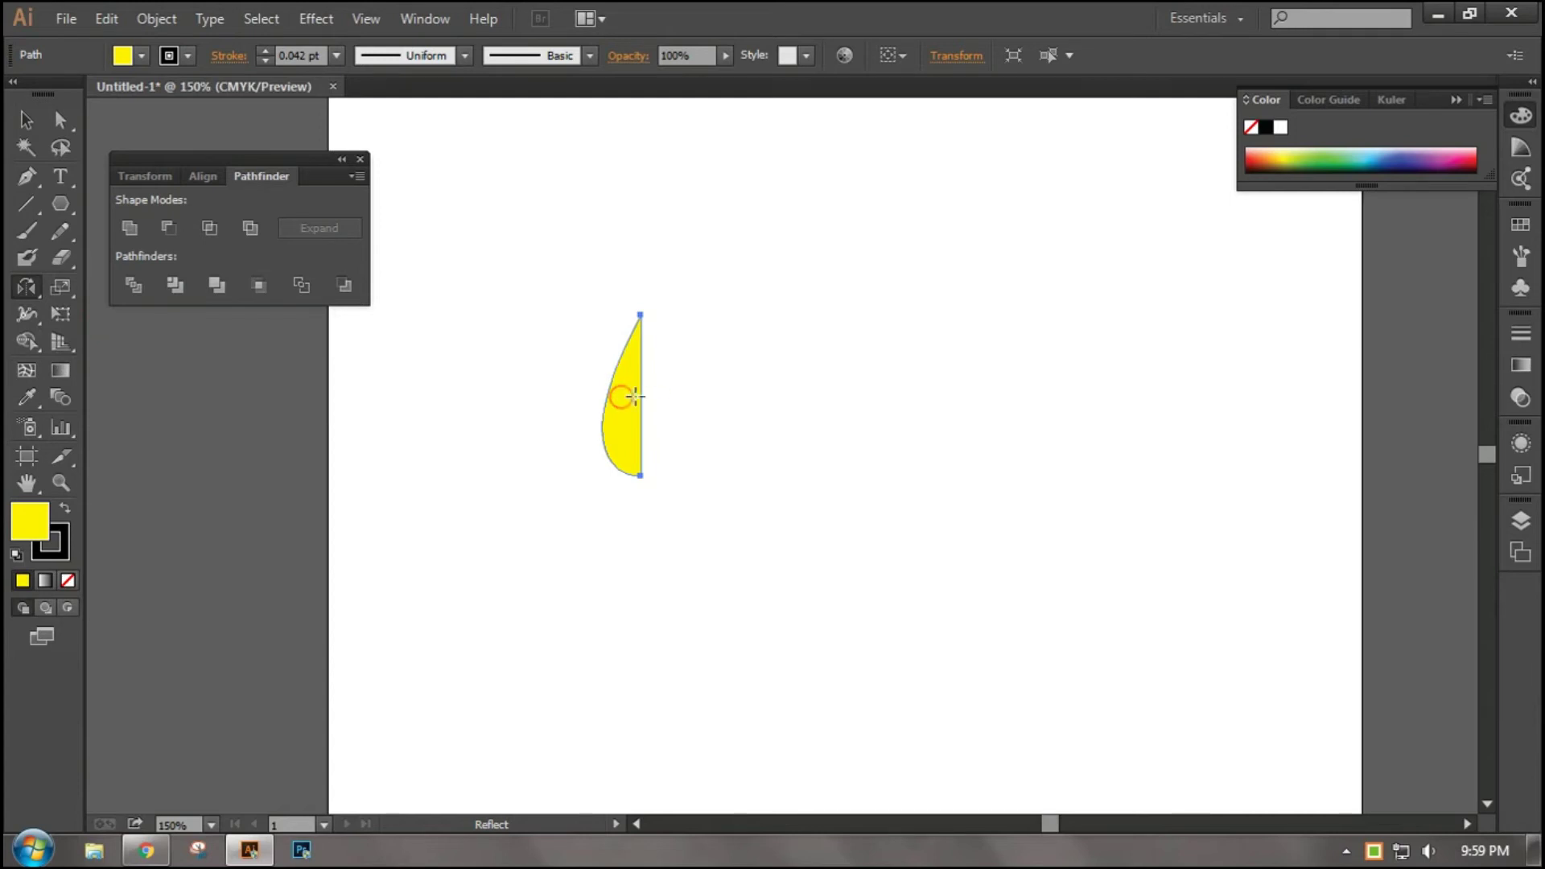
click(640, 396)
drag(618, 430, 665, 424)
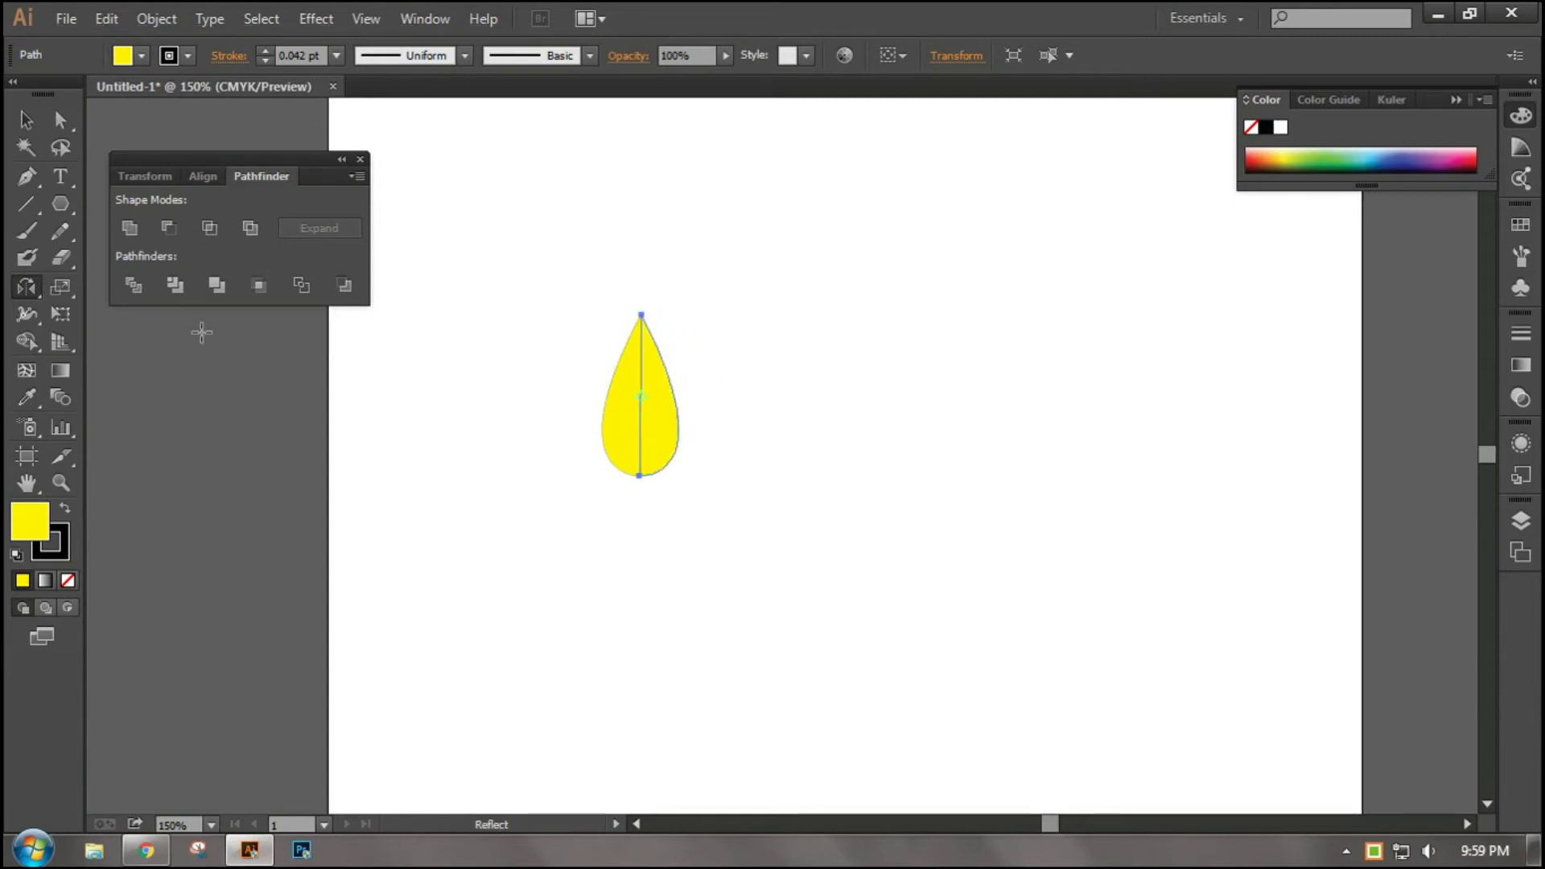
click(25, 121)
click(763, 580)
- Fill the drop's right half with a lighter olive colour
drag(861, 596, 435, 369)
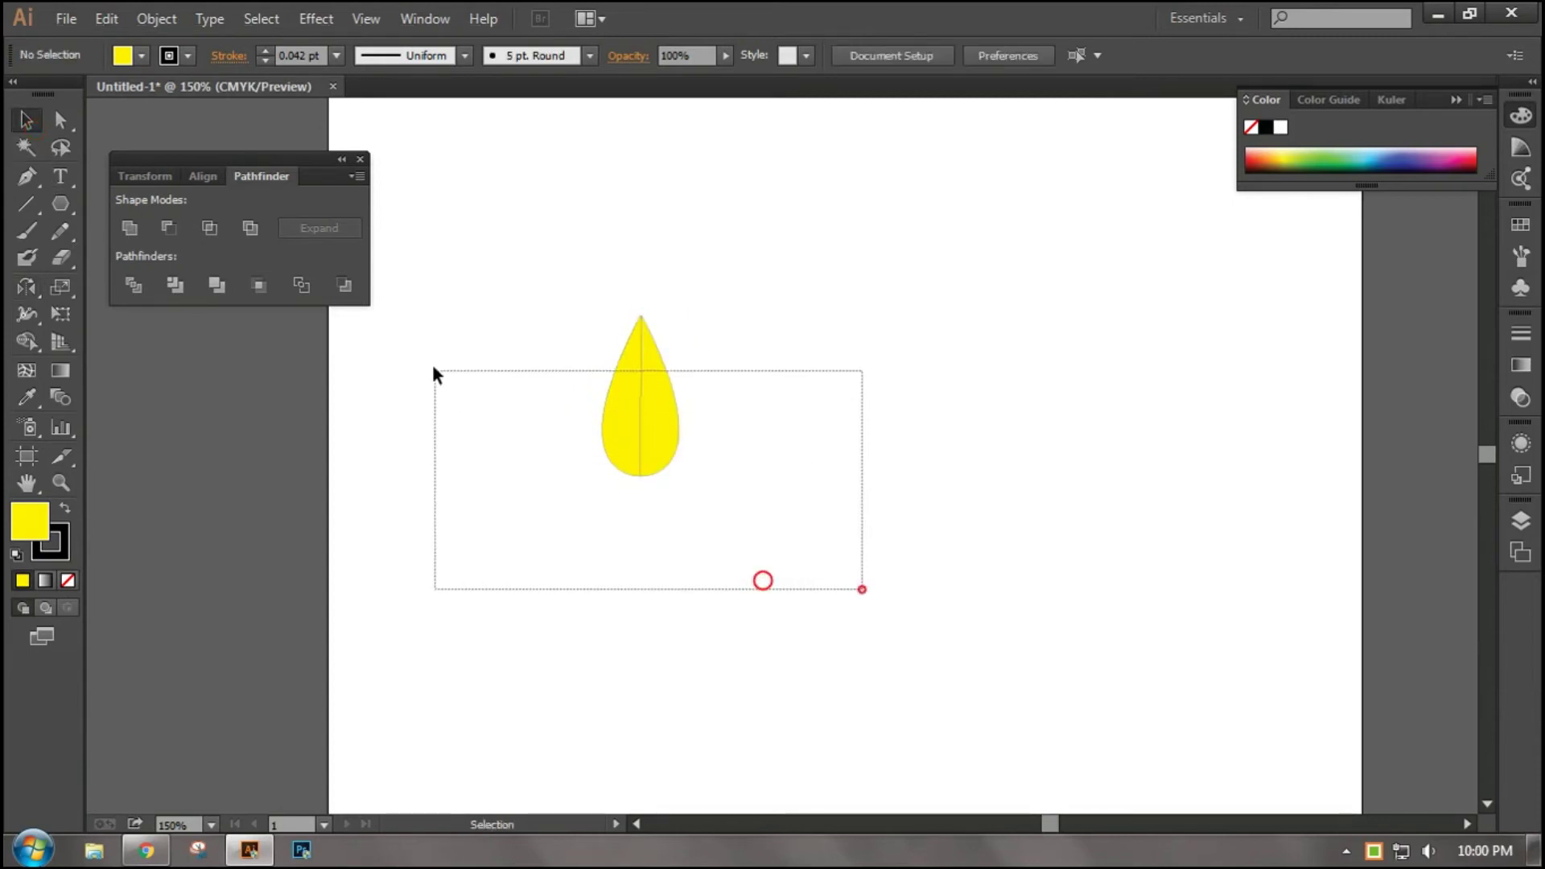
click(666, 659)
click(676, 453)
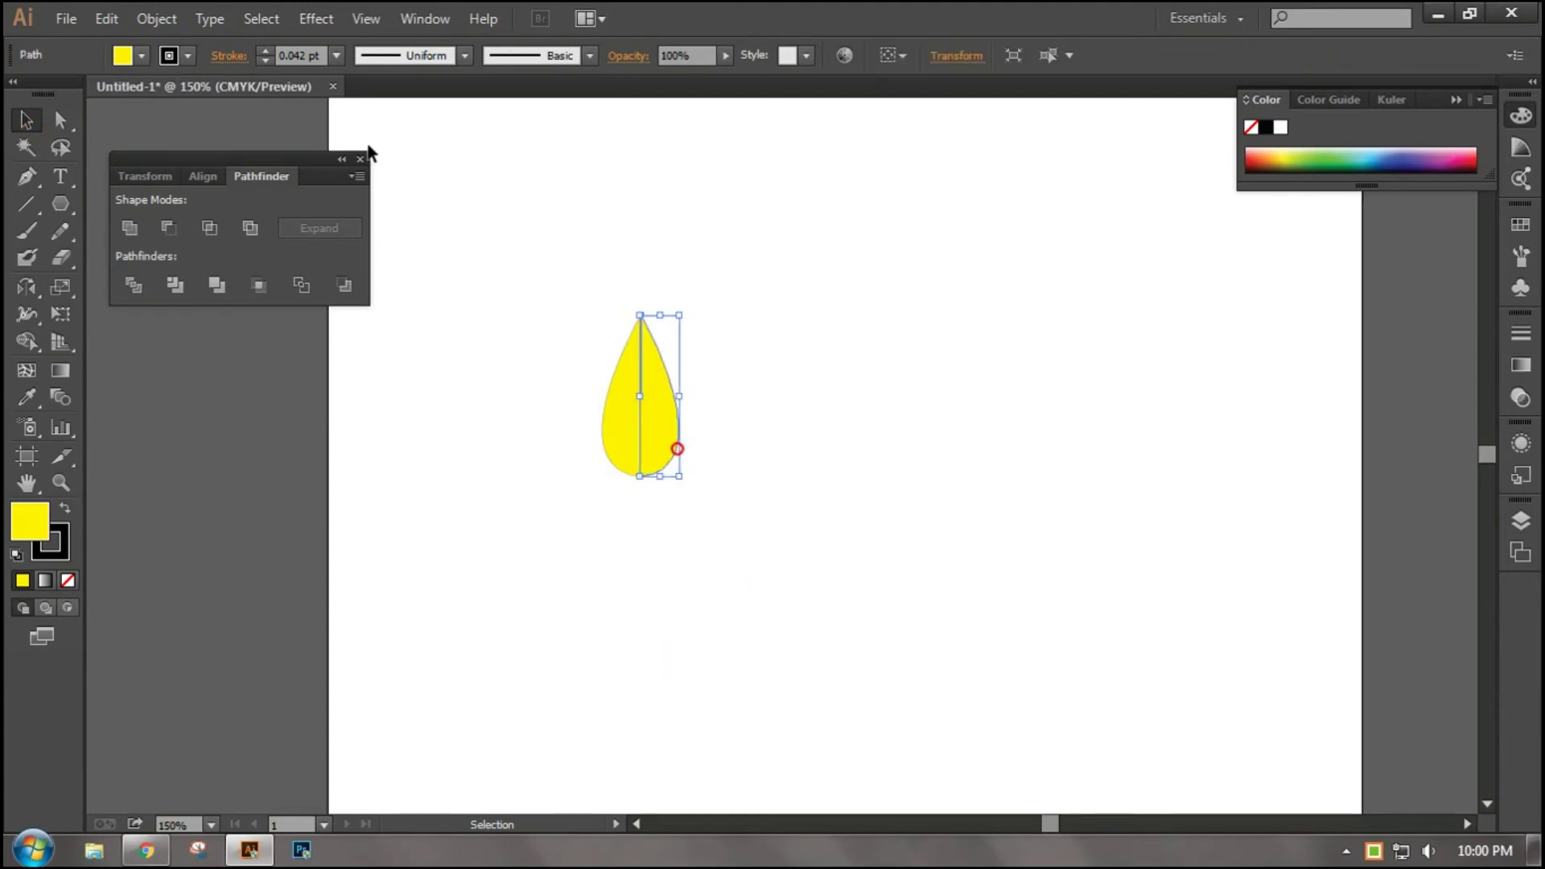
double_click(28, 519)
click(1167, 468)
click(1183, 416)
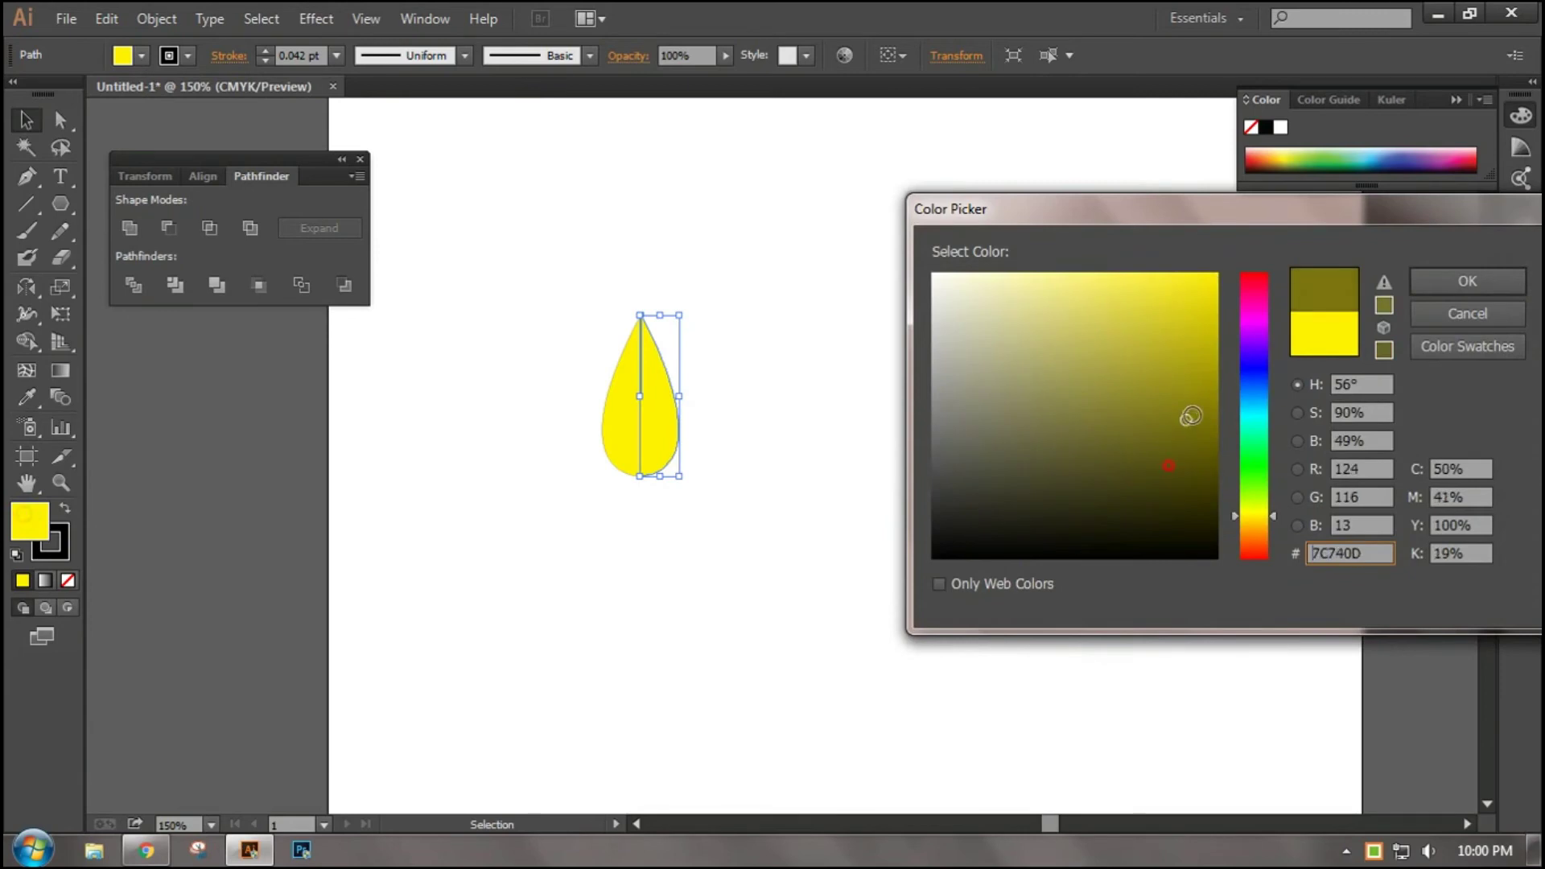
click(1464, 277)
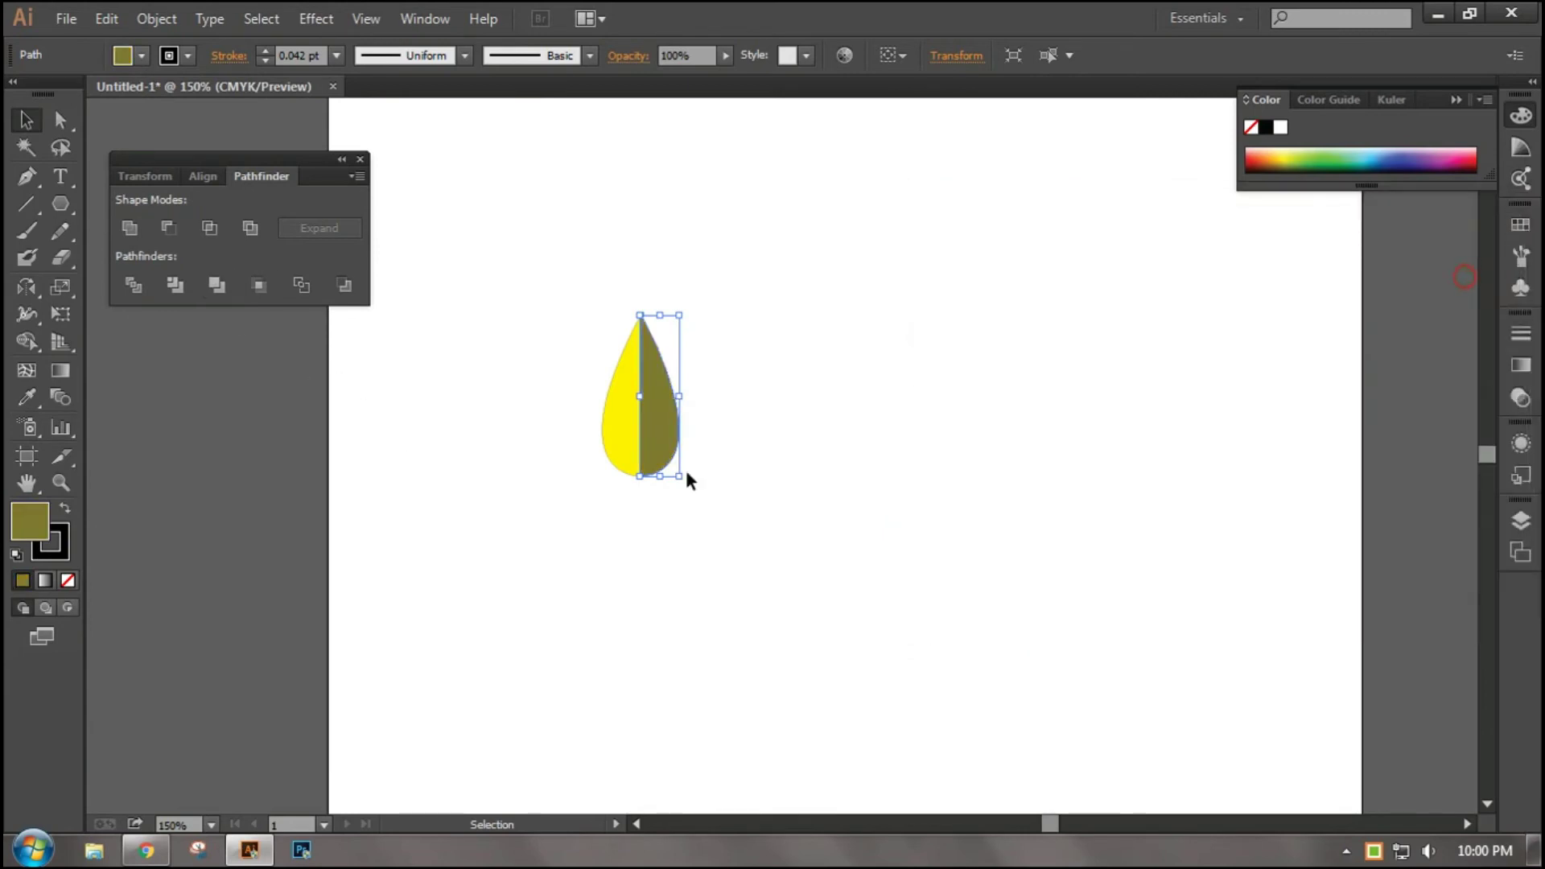
double_click(27, 519)
click(1191, 386)
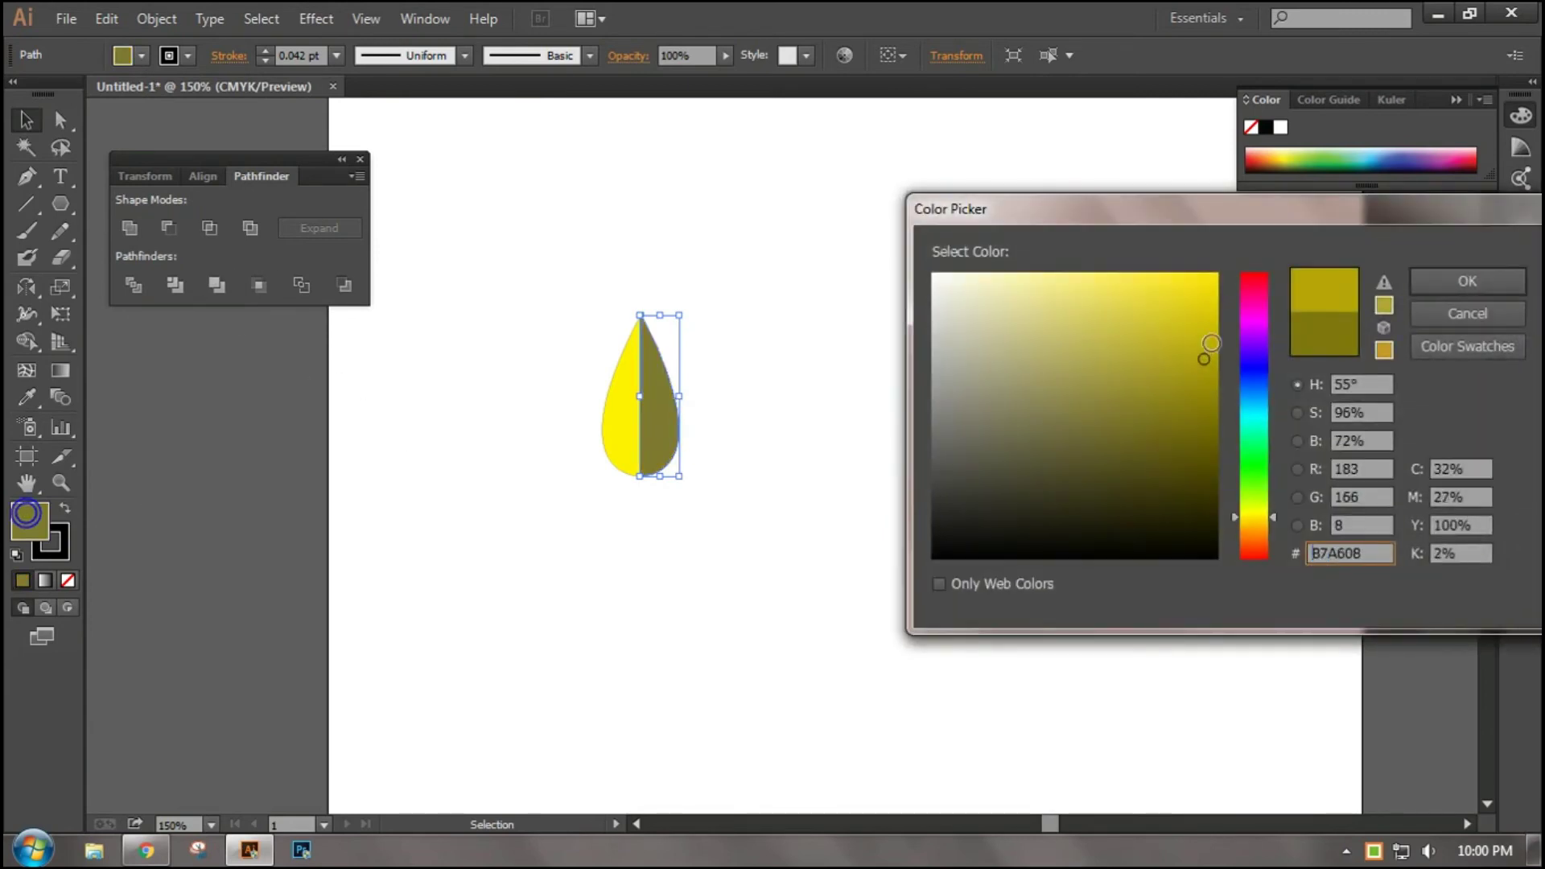
click(1465, 278)
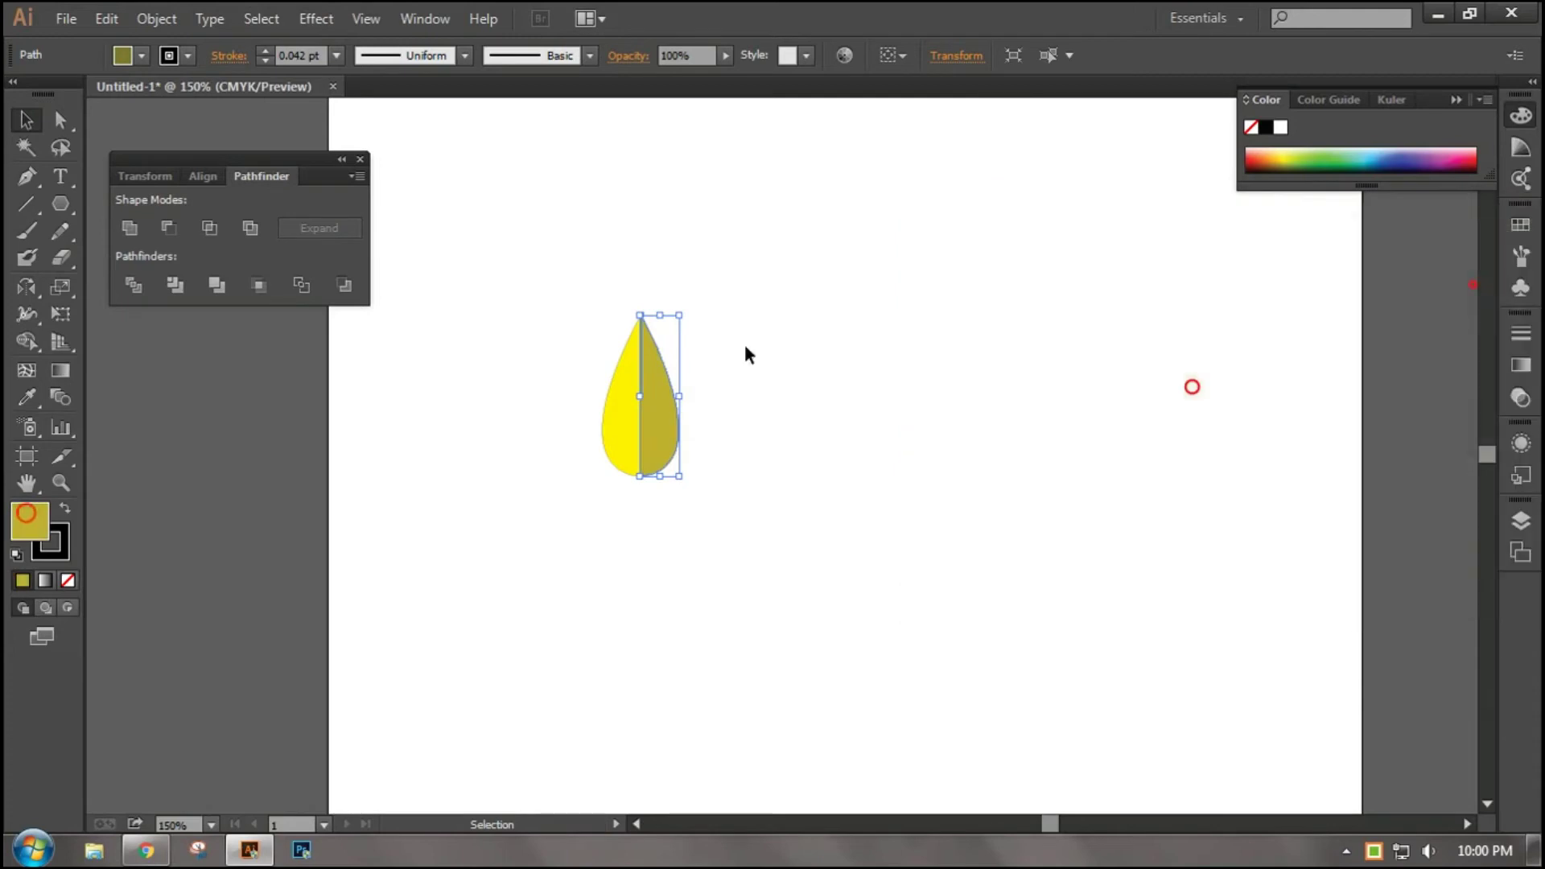
- Set the drop's stroke to None and move it up and to the left
click(25, 119)
click(653, 526)
drag(929, 611, 409, 298)
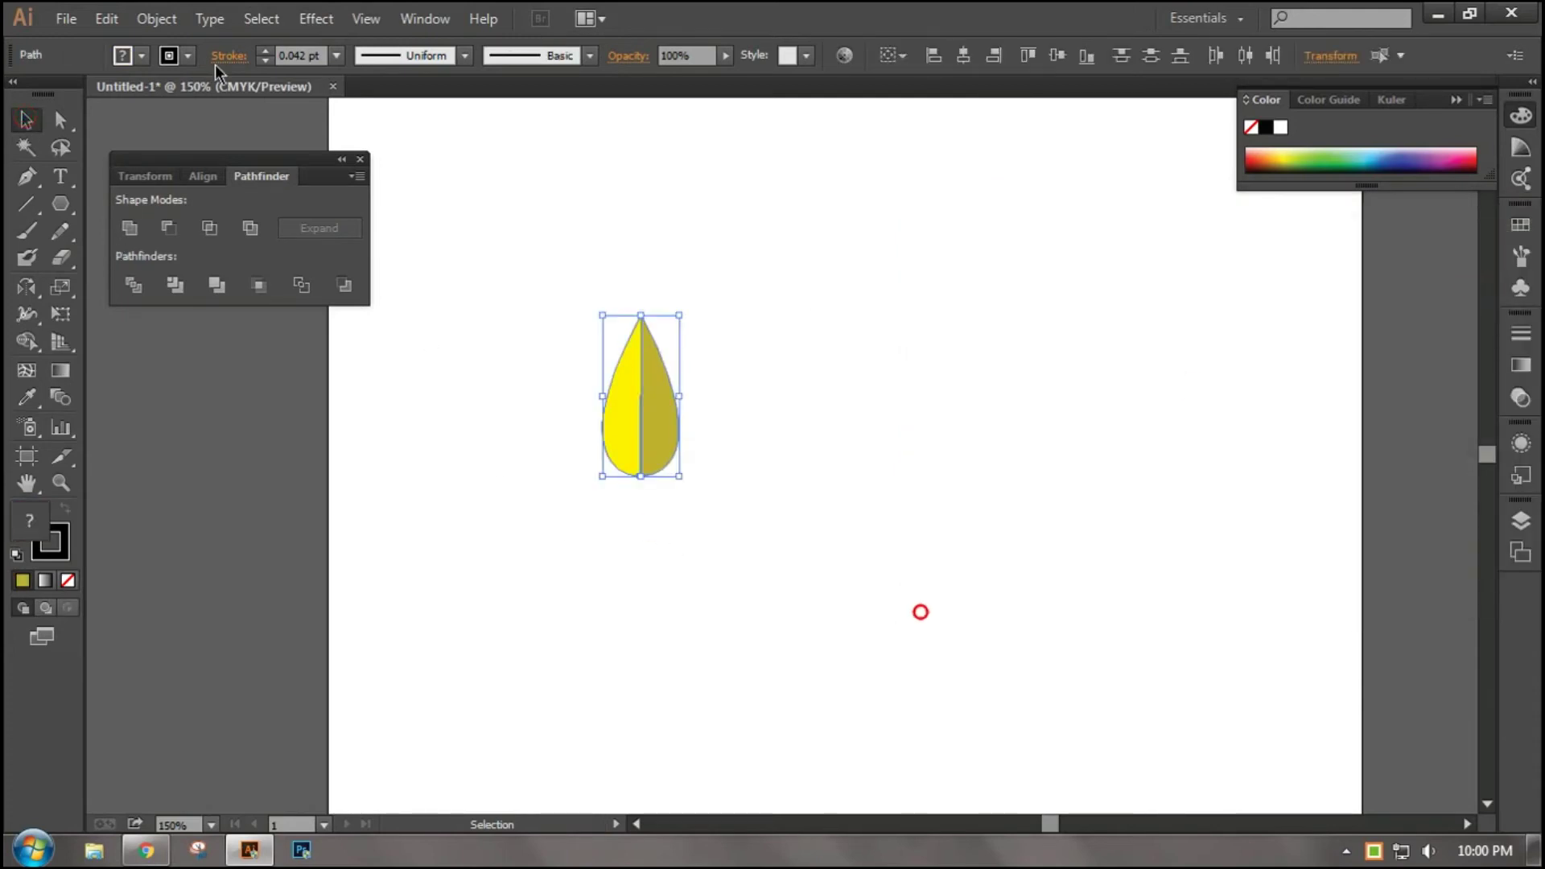
click(122, 55)
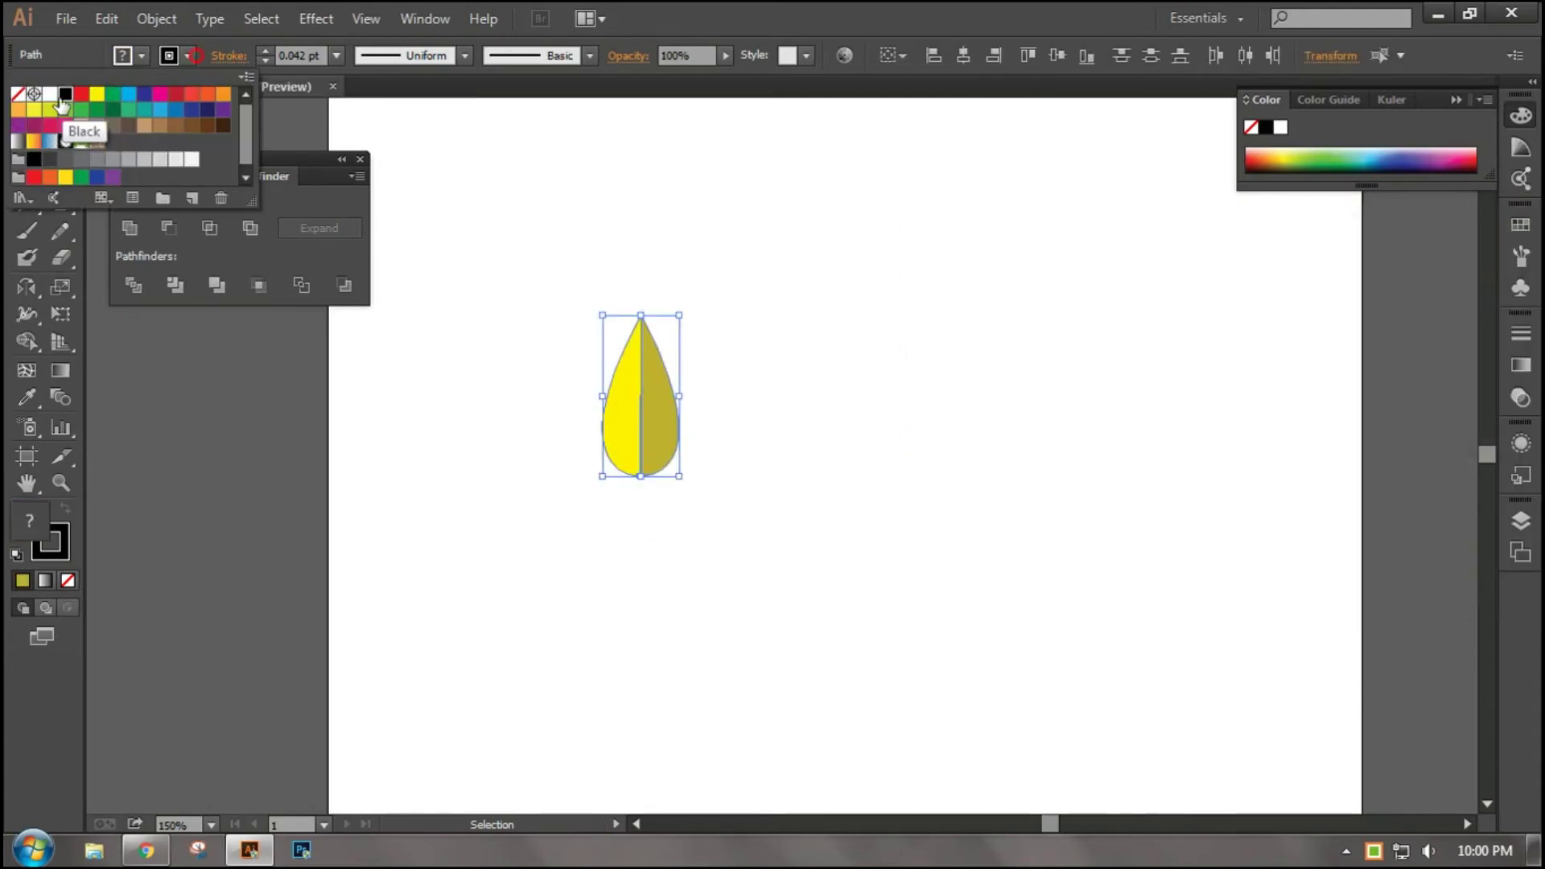
click(18, 94)
click(552, 515)
click(668, 549)
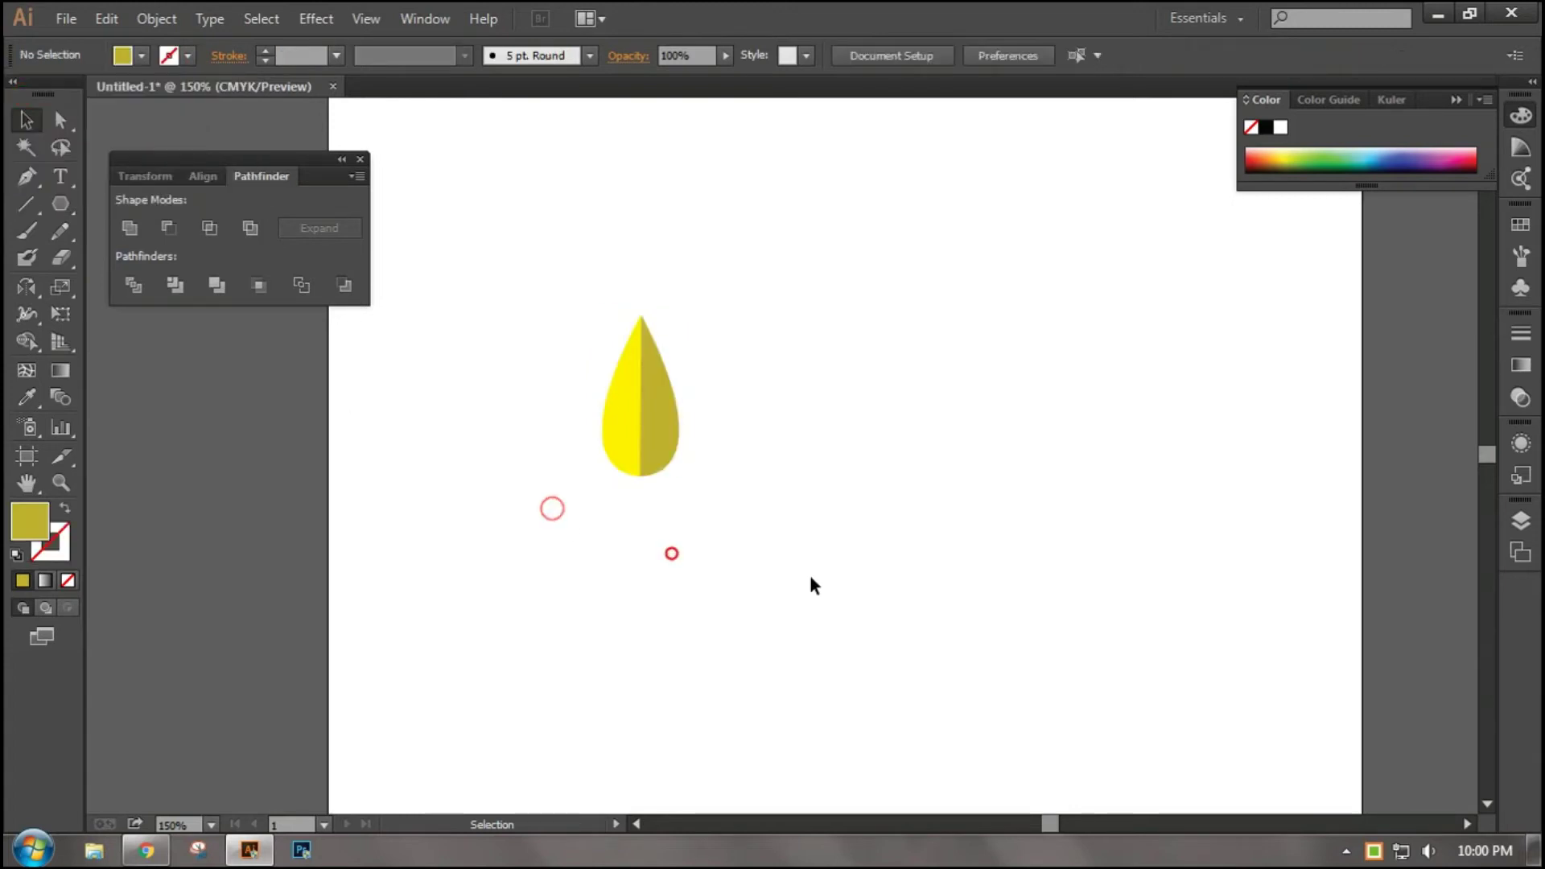
drag(822, 629, 523, 363)
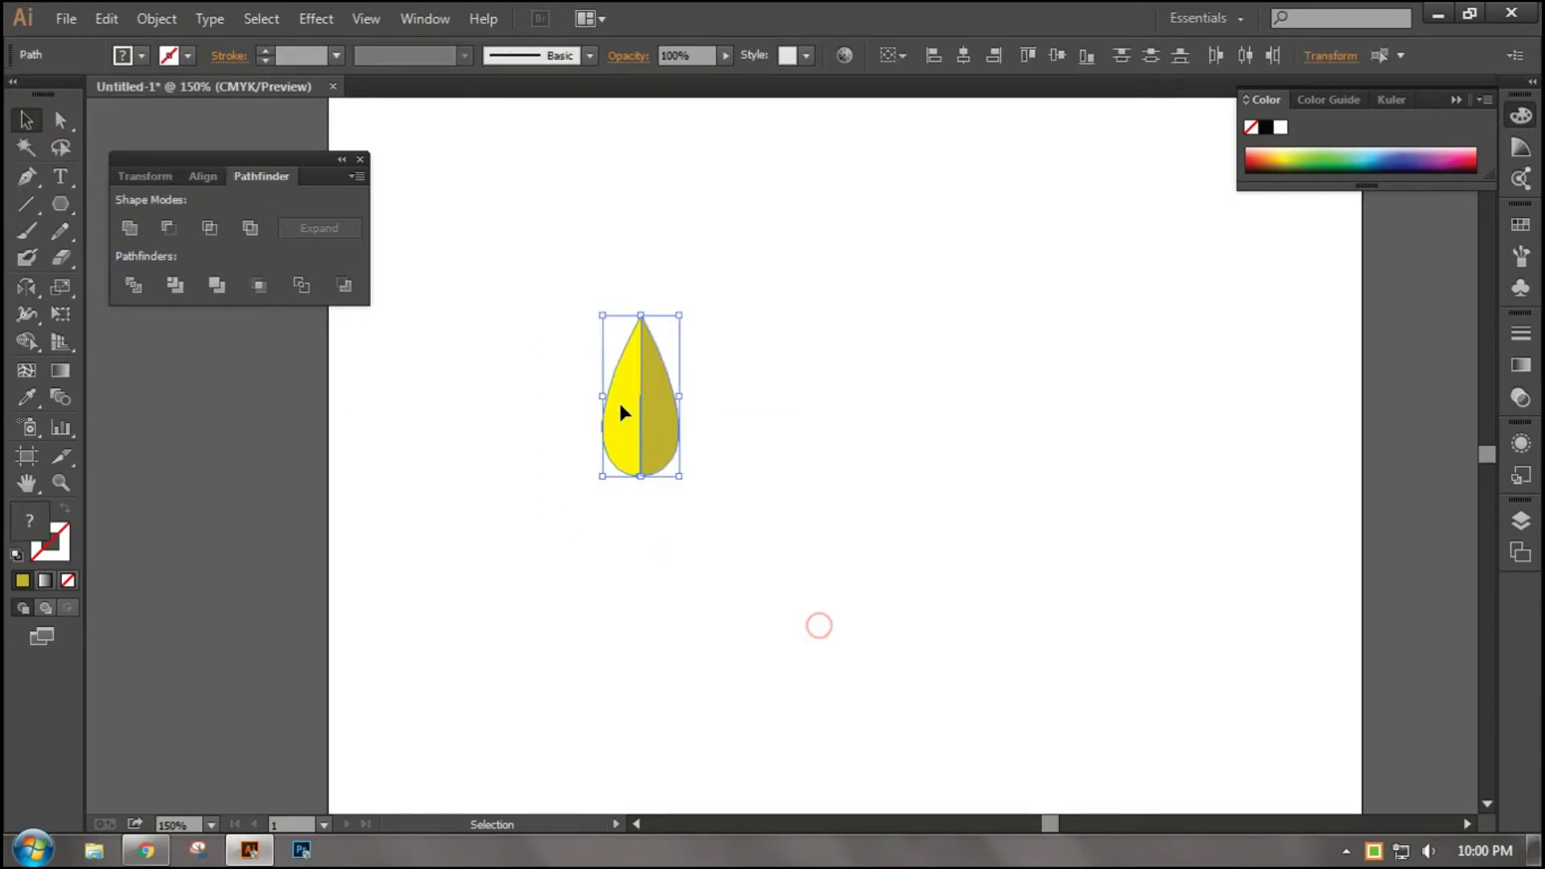
drag(641, 419, 501, 290)
click(573, 393)
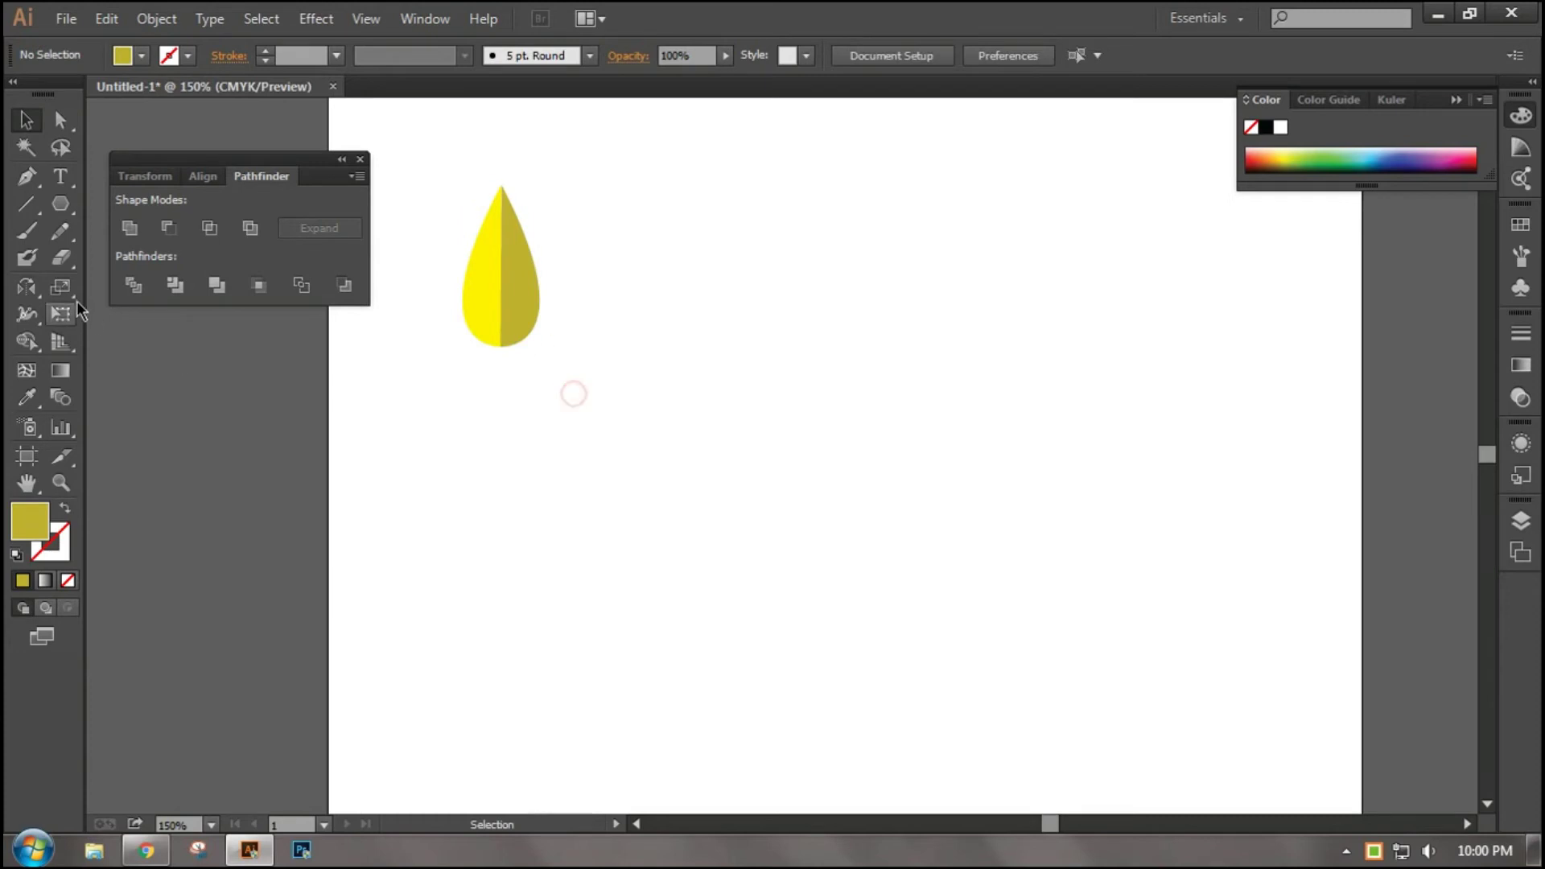
- Undo the drop's move, nudge it with Free Transform, then delete the teardrop
click(41, 288)
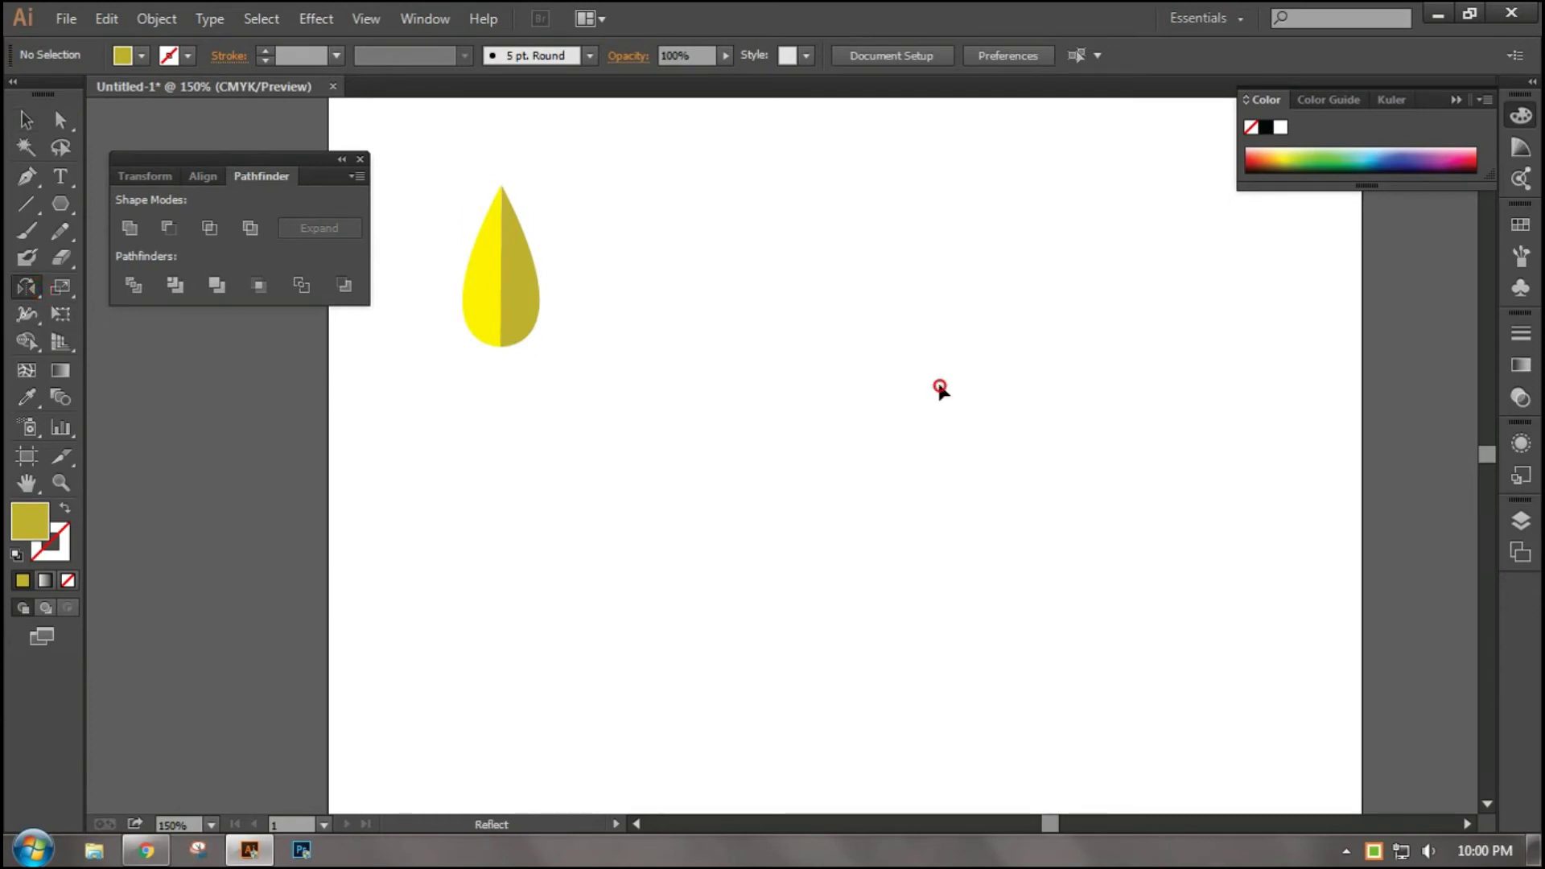
key(ctrl+z)
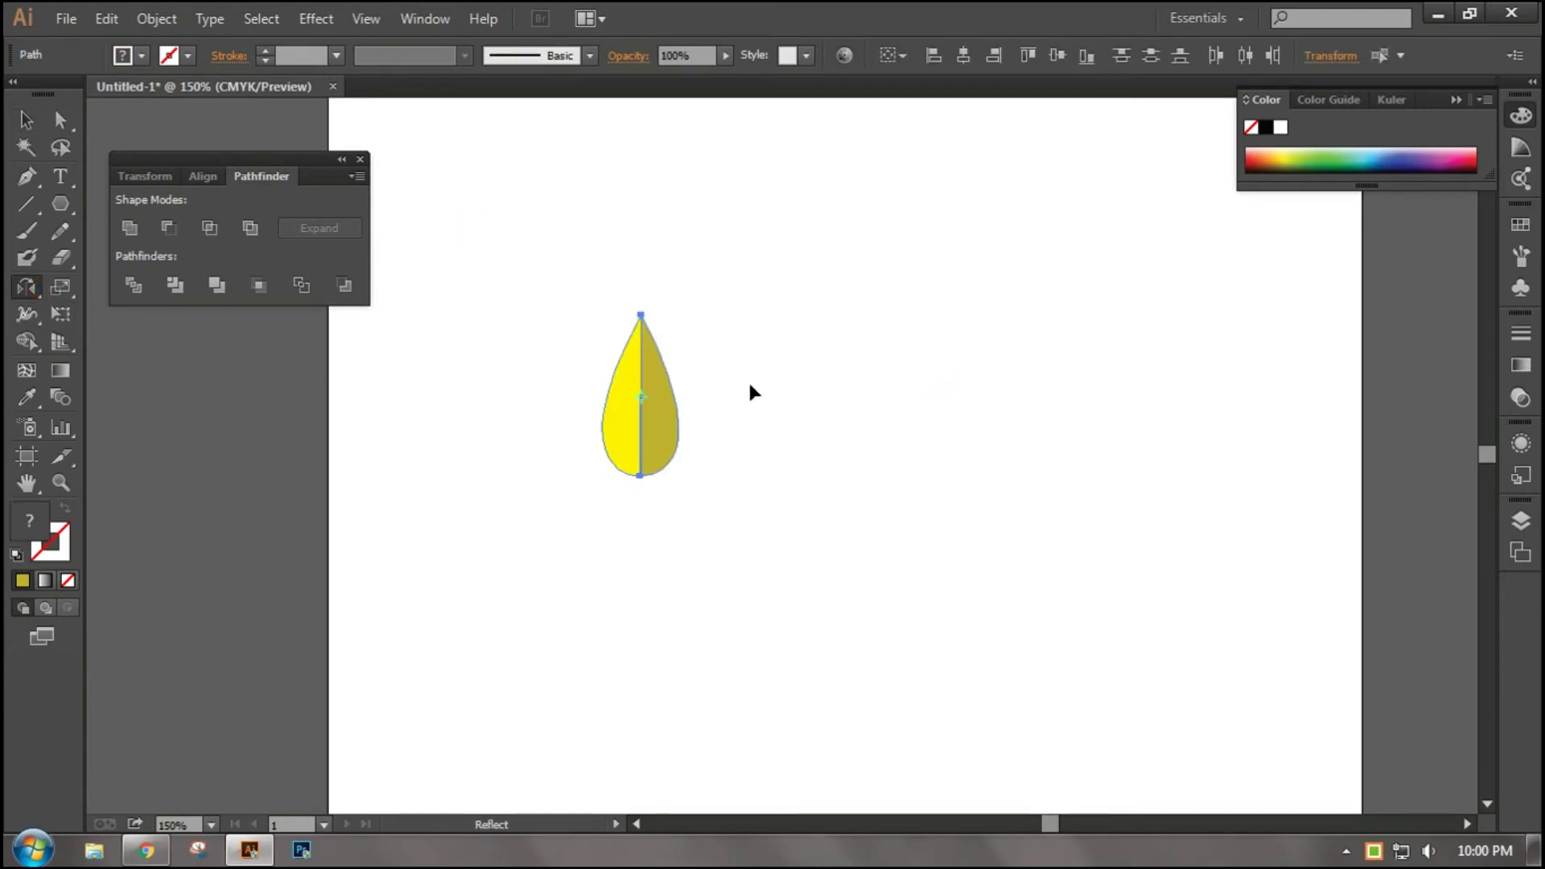
click(23, 291)
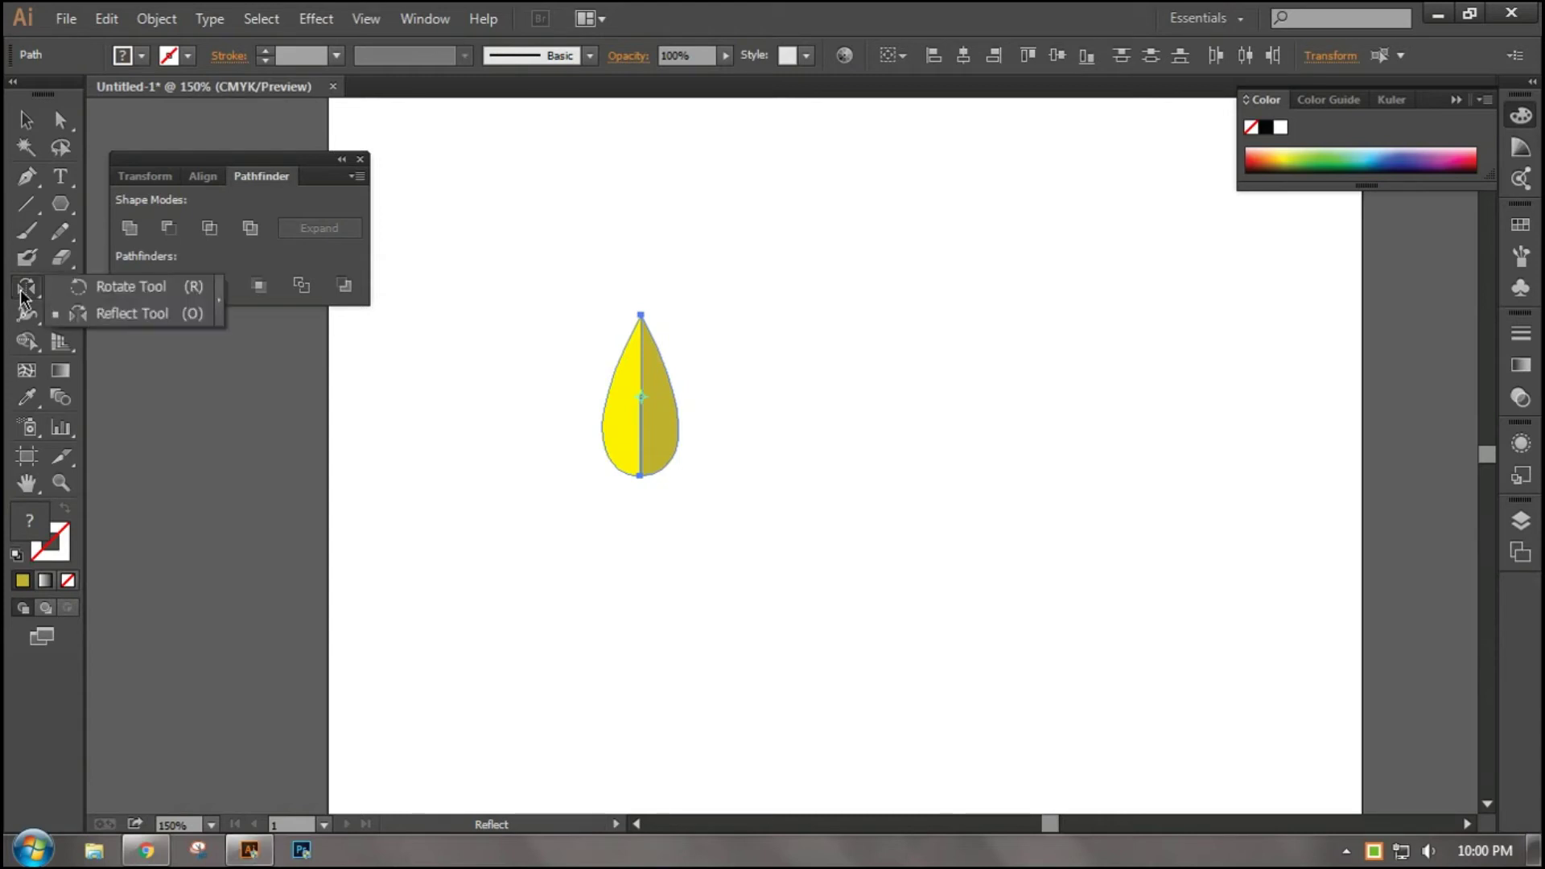
click(67, 317)
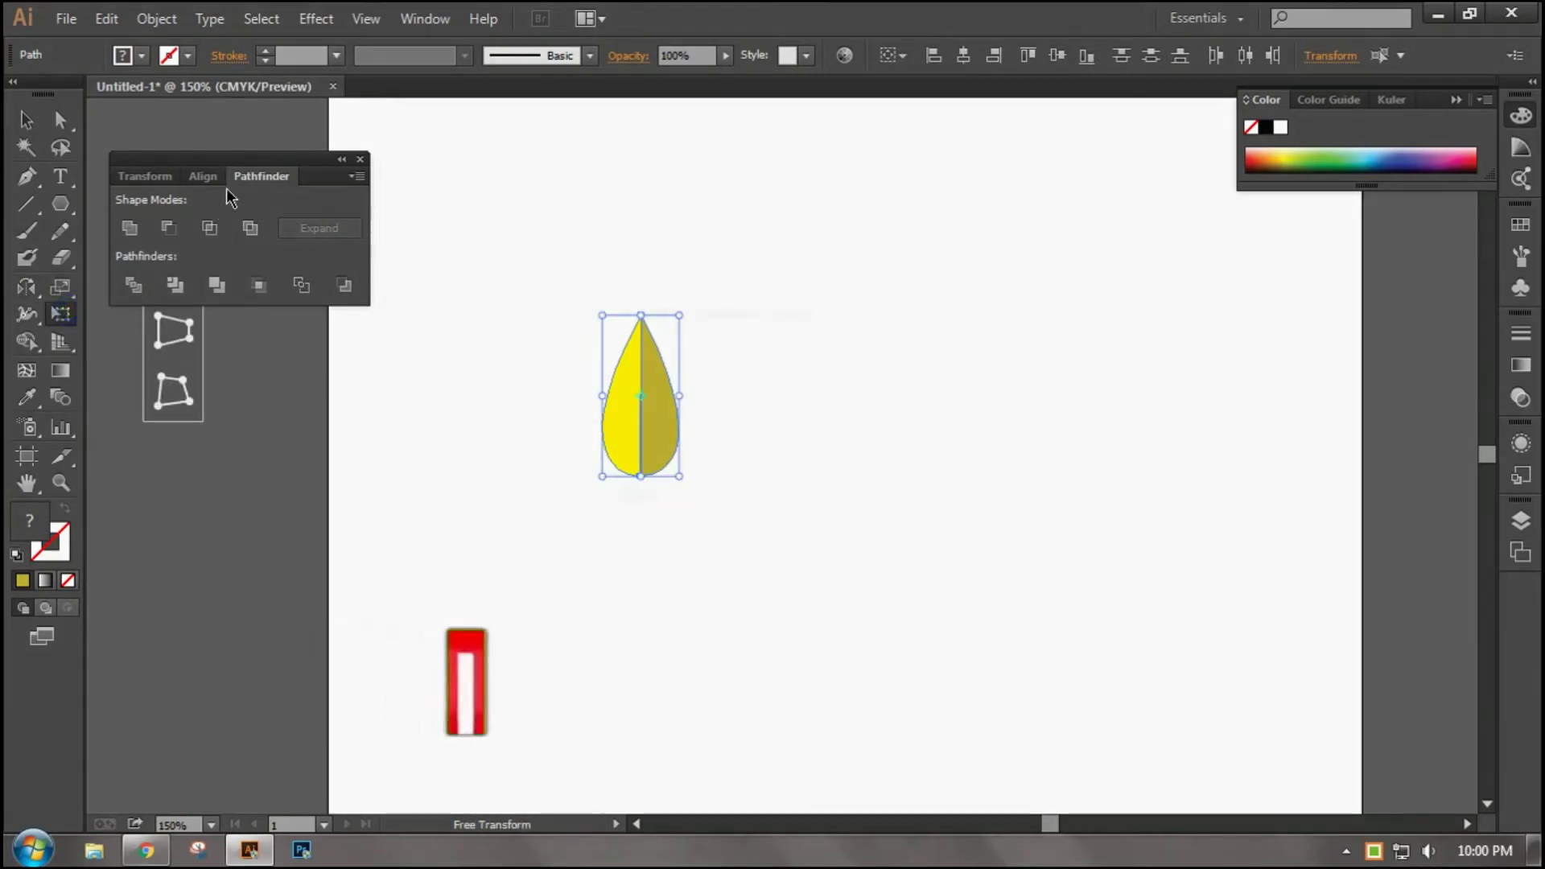
drag(252, 160, 164, 597)
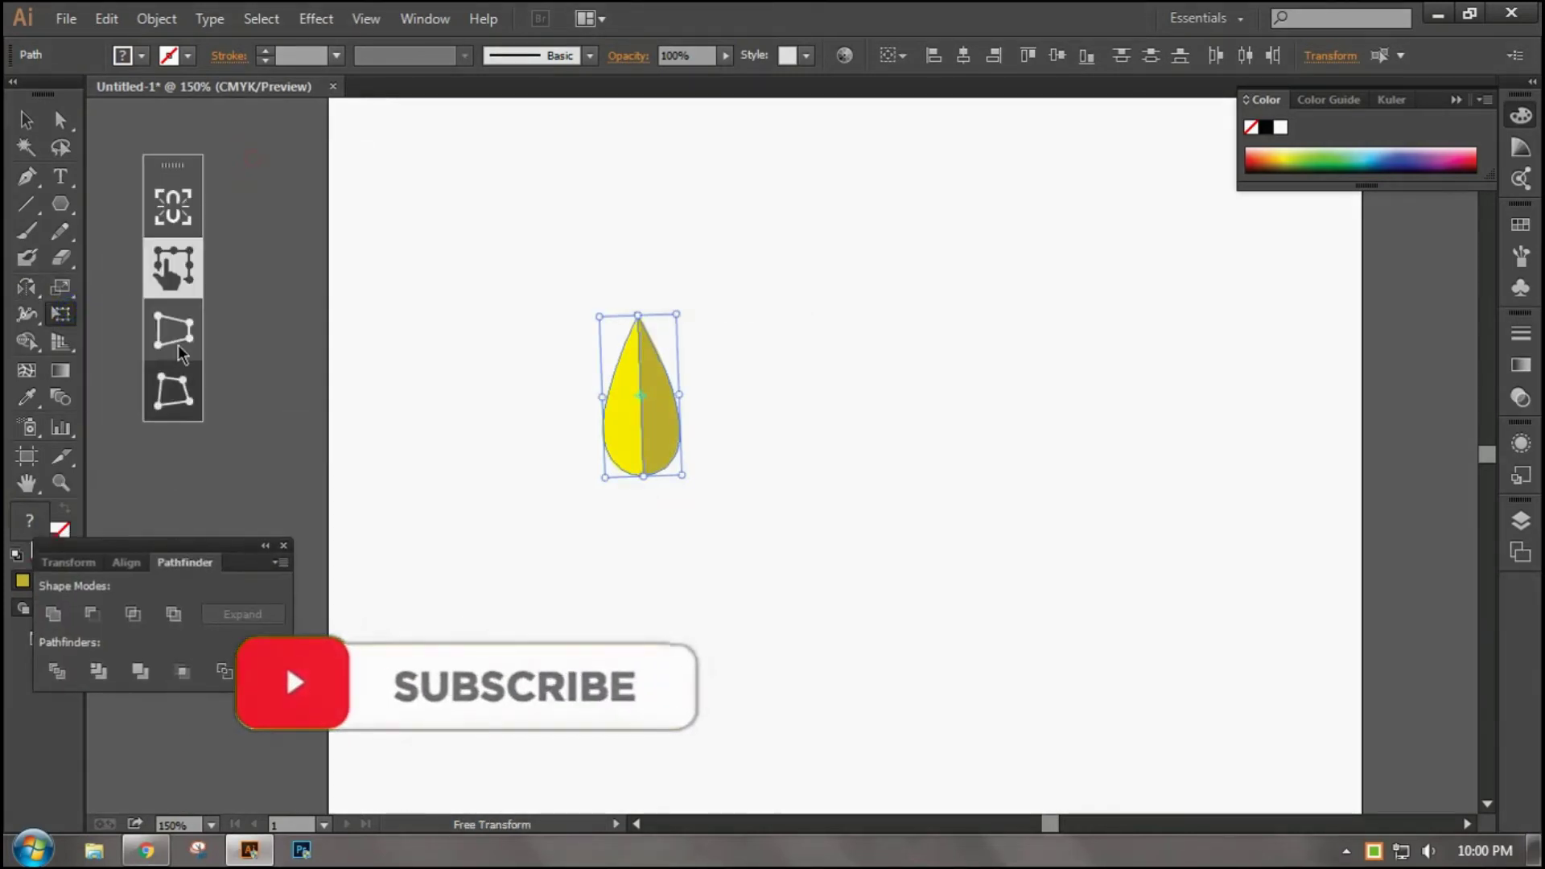
drag(700, 390, 700, 392)
key(Delete)
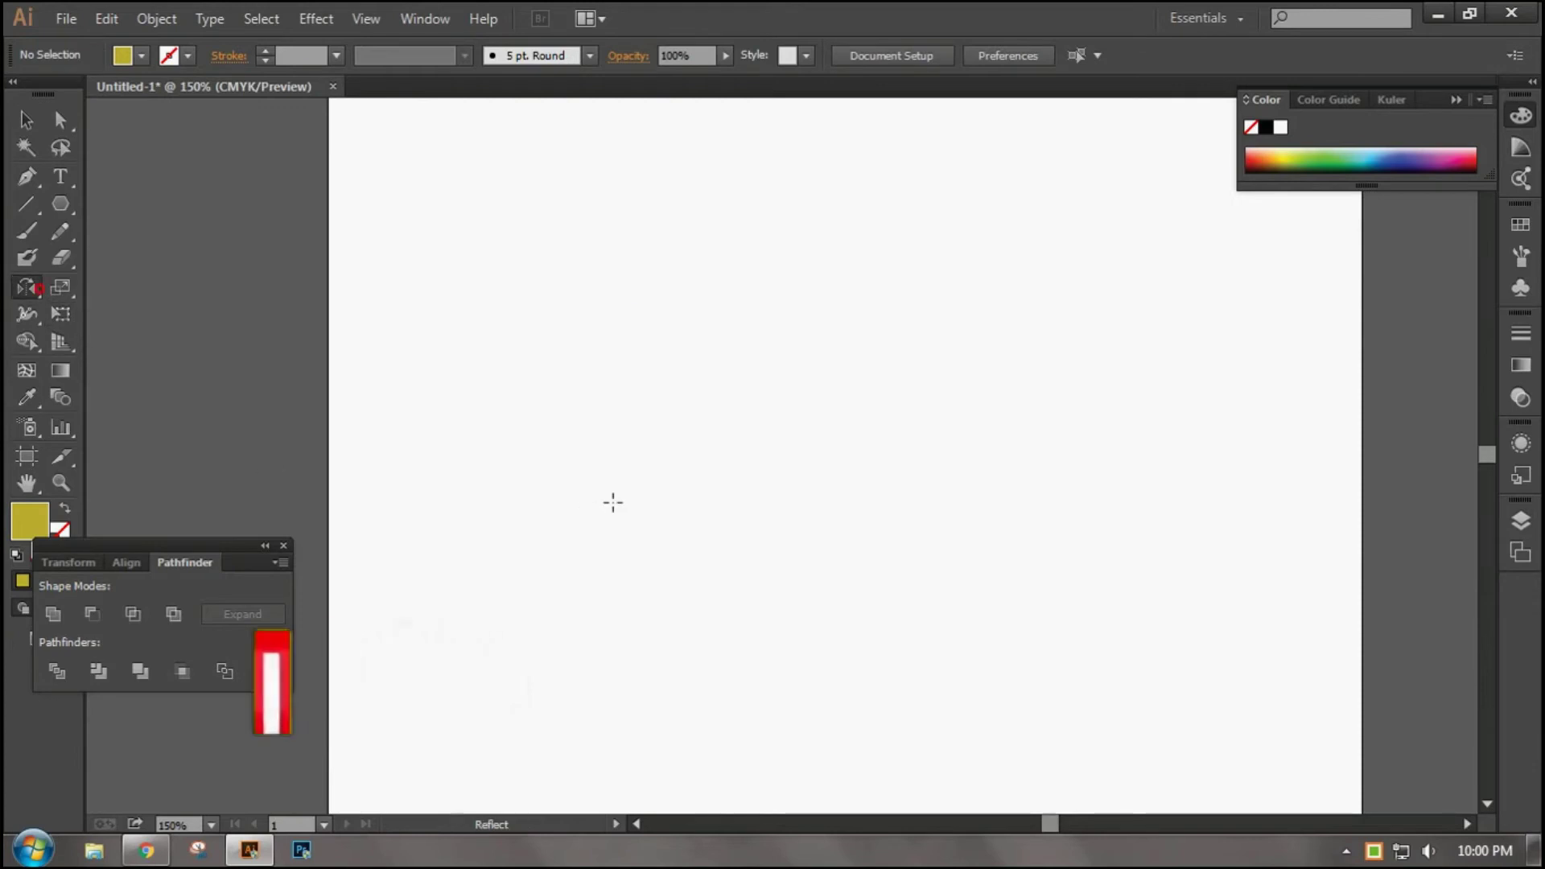
- Zoom out past the artboard edges to reveal the half cow-head drawing
key(ctrl+0)
key(ctrl+minus)
key(ctrl+minus)
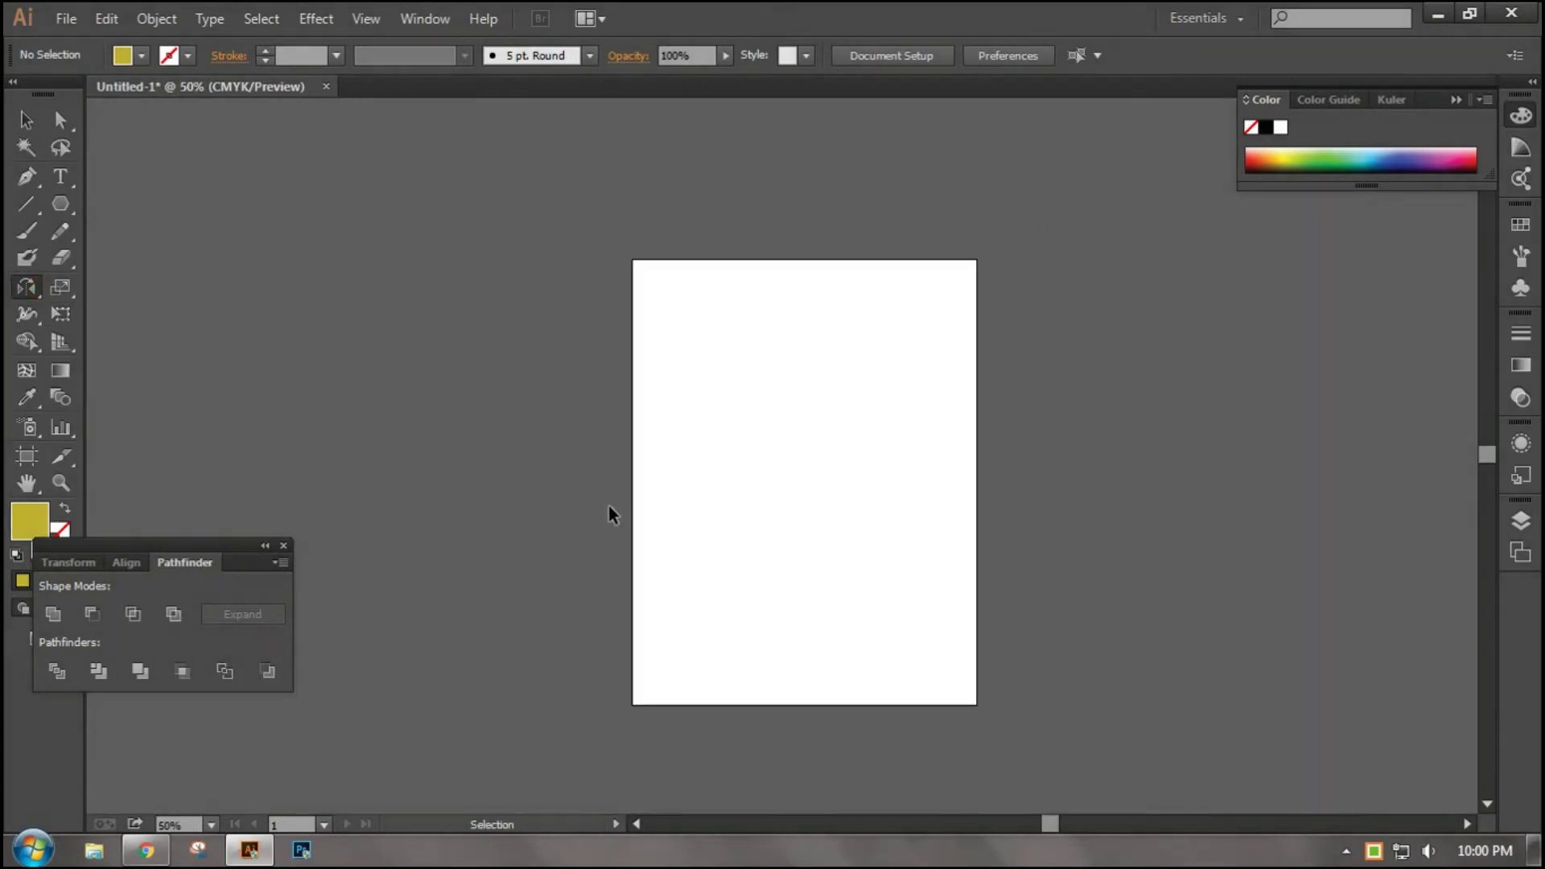
key(ctrl+minus)
key(ctrl+minus)
key(ctrl+minus)
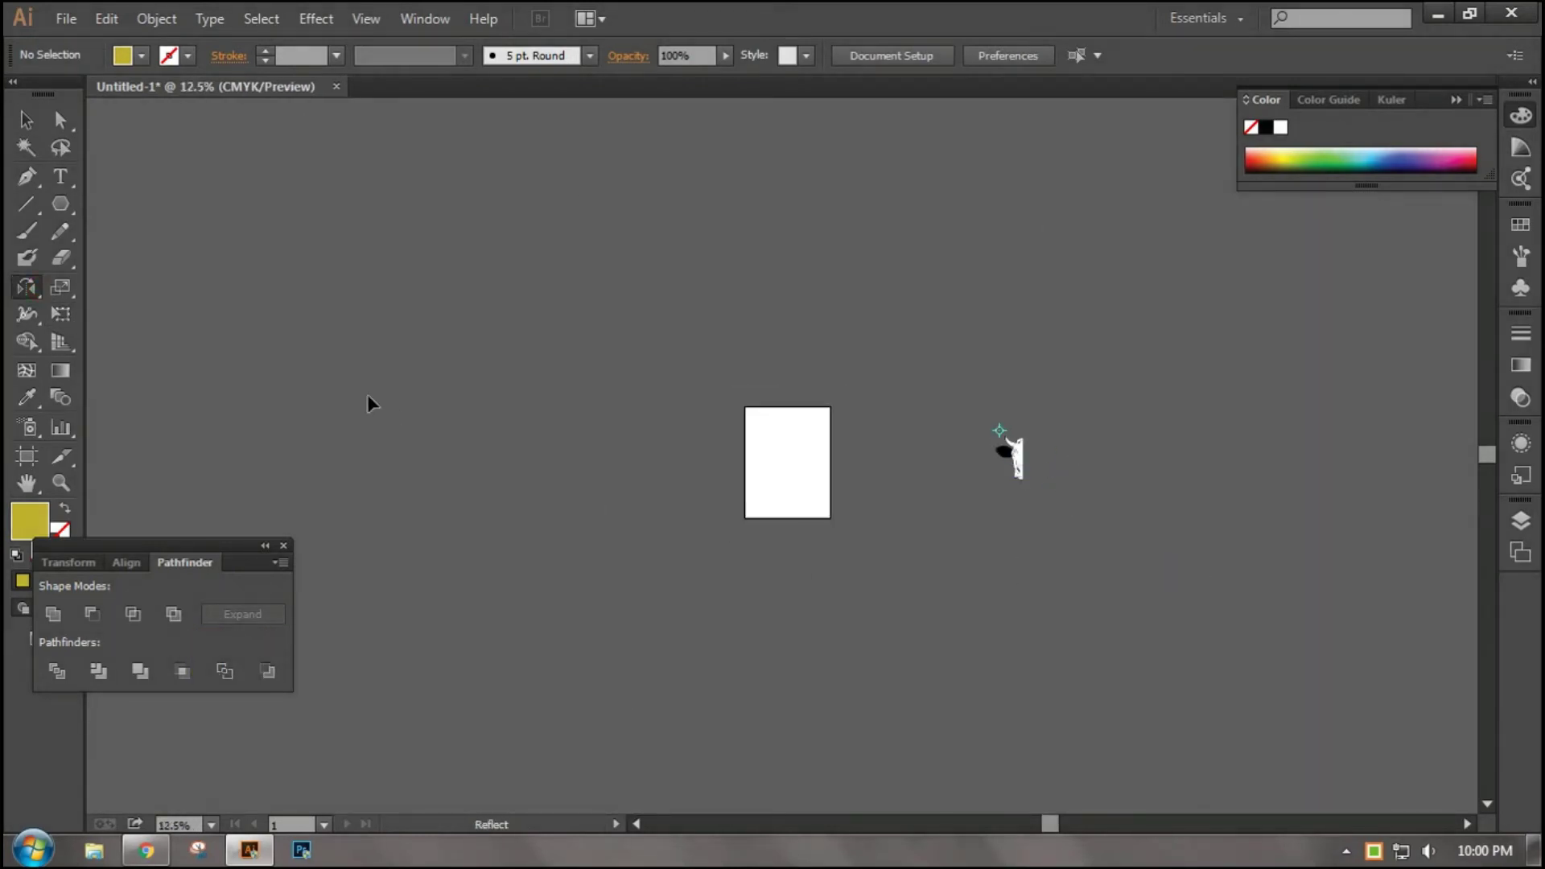
click(30, 122)
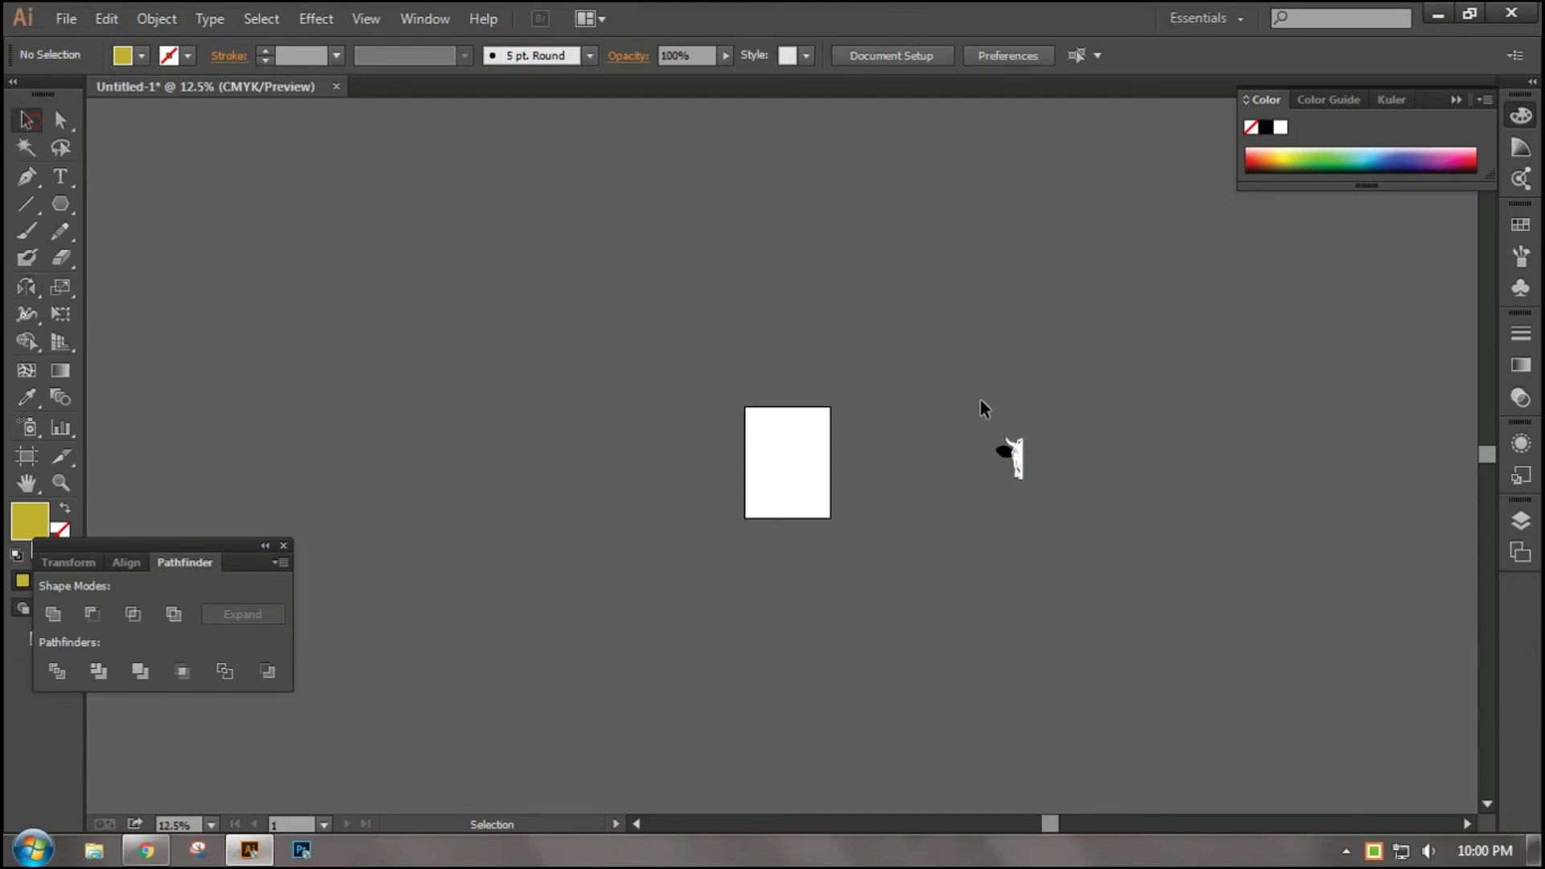
- Drag the half cow-head group onto the artboard, zoom to 100%, and position it up-left
drag(1015, 459, 787, 463)
key(ctrl+plus)
key(ctrl+plus)
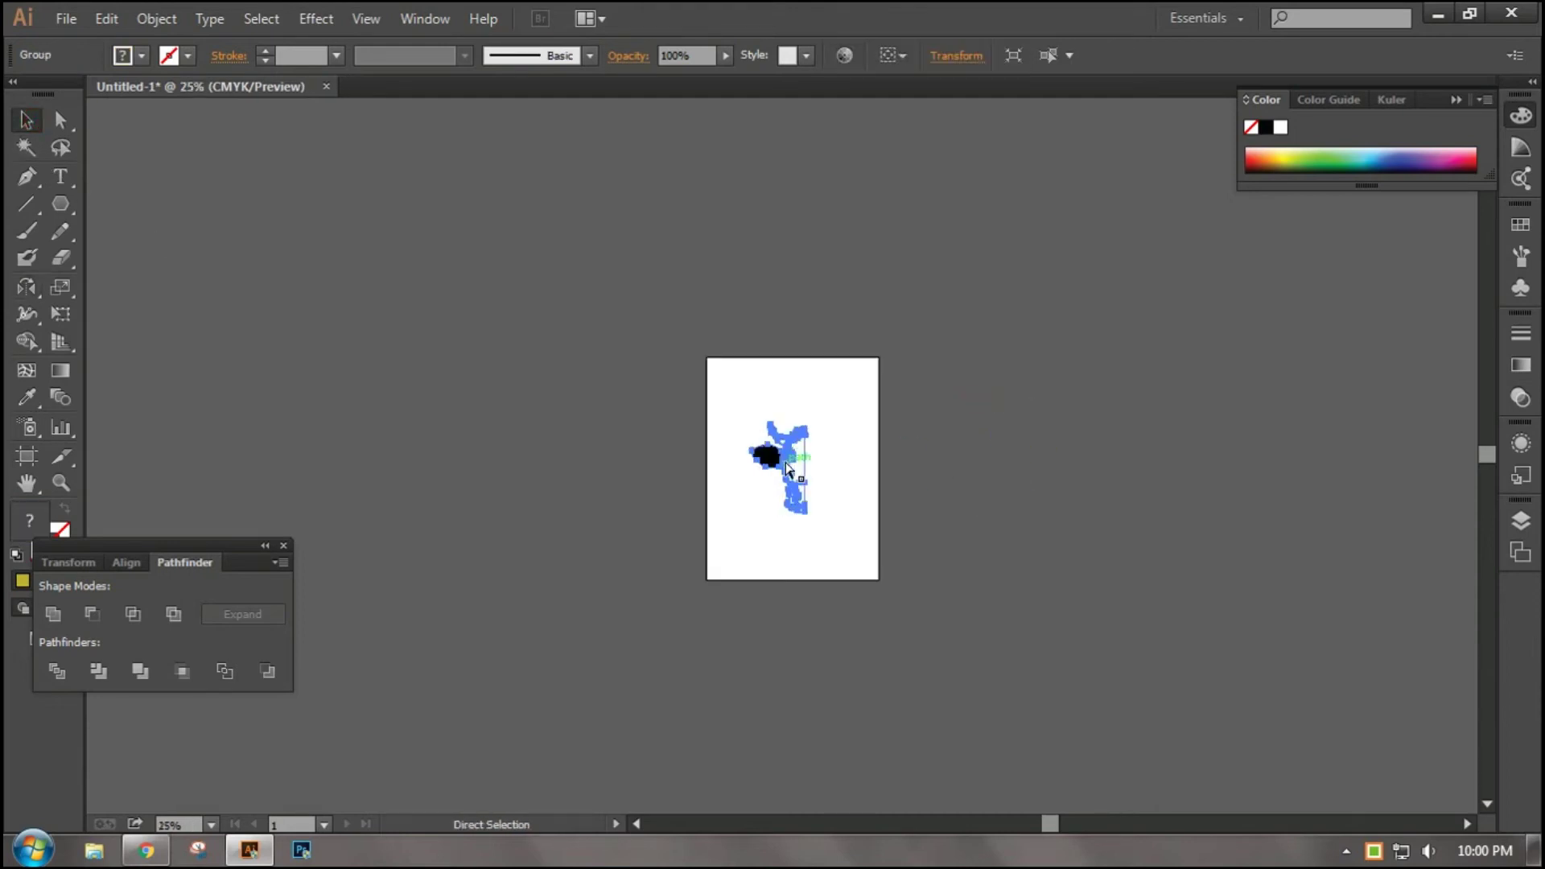
key(ctrl+plus)
key(ctrl+plus)
key(ctrl+plus)
key(ctrl+plus)
click(921, 543)
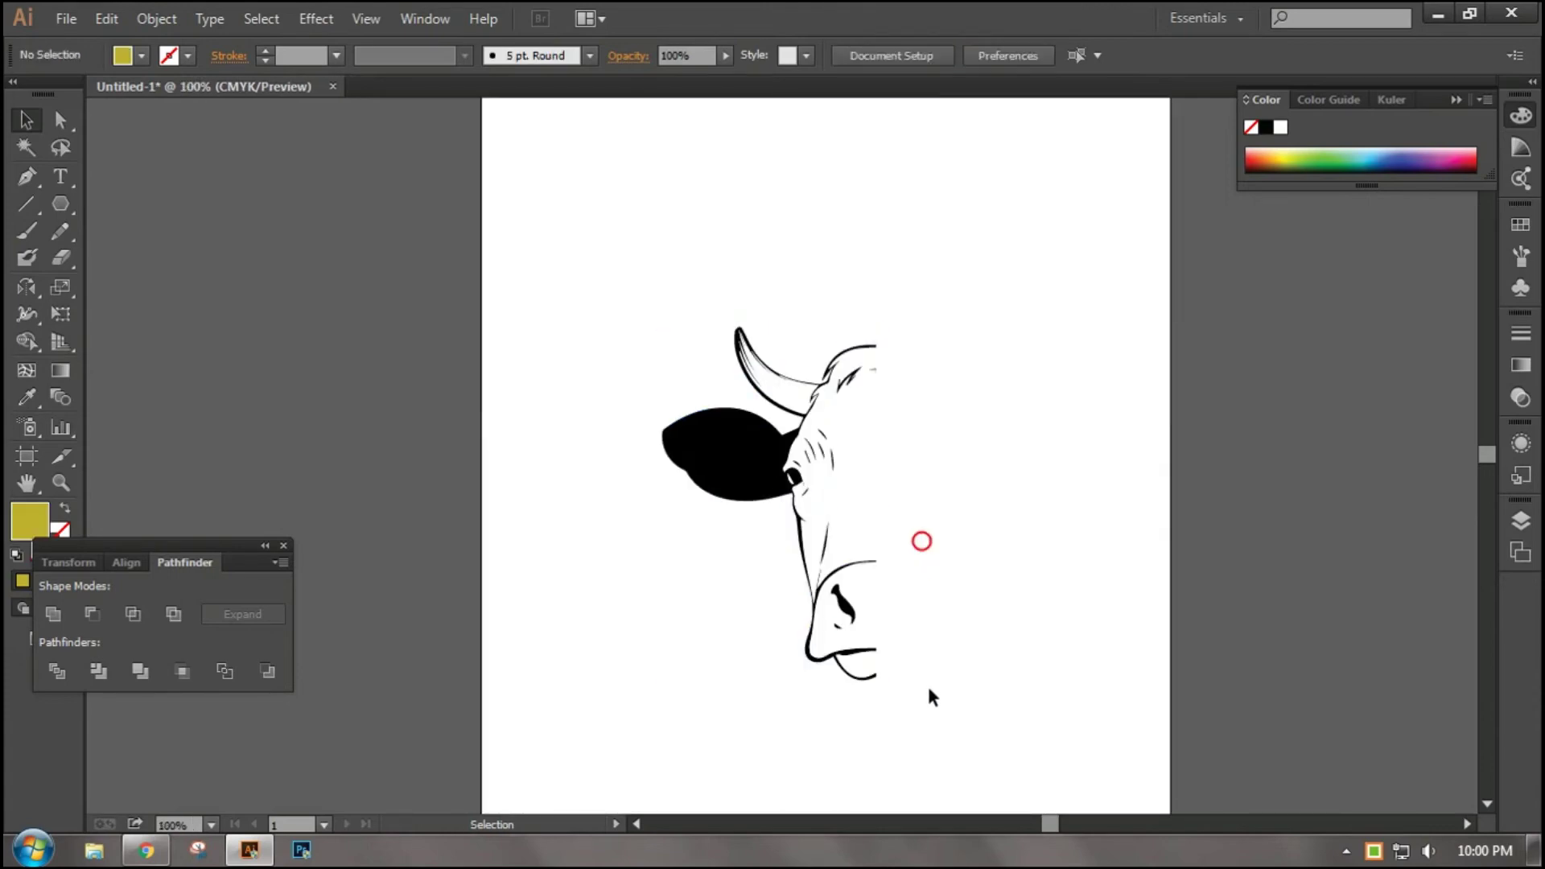
drag(932, 690, 863, 634)
drag(885, 721, 628, 306)
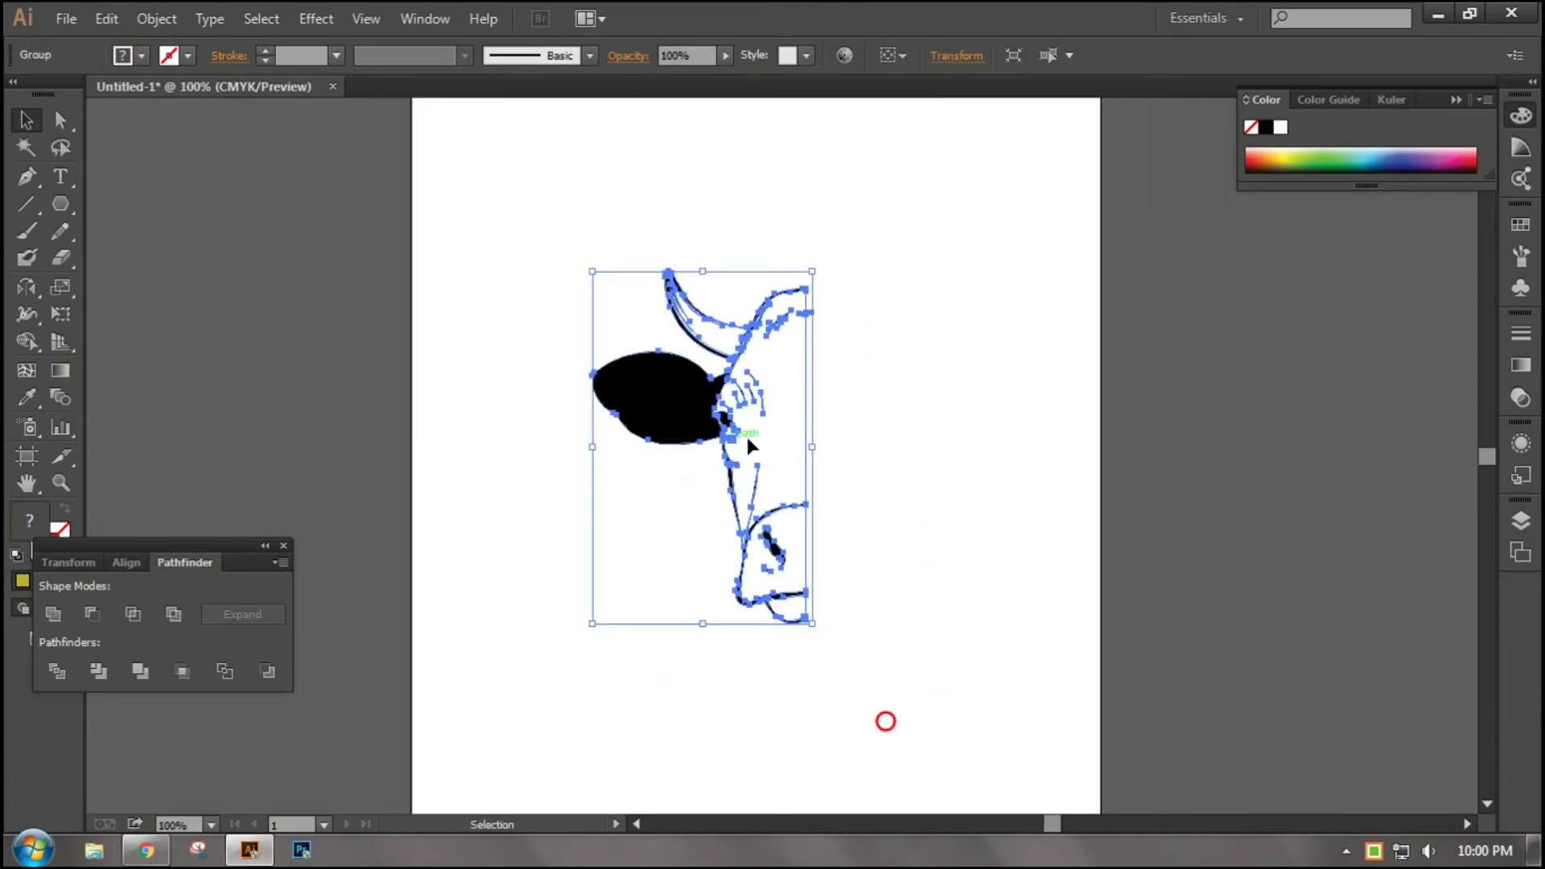
drag(746, 437, 663, 409)
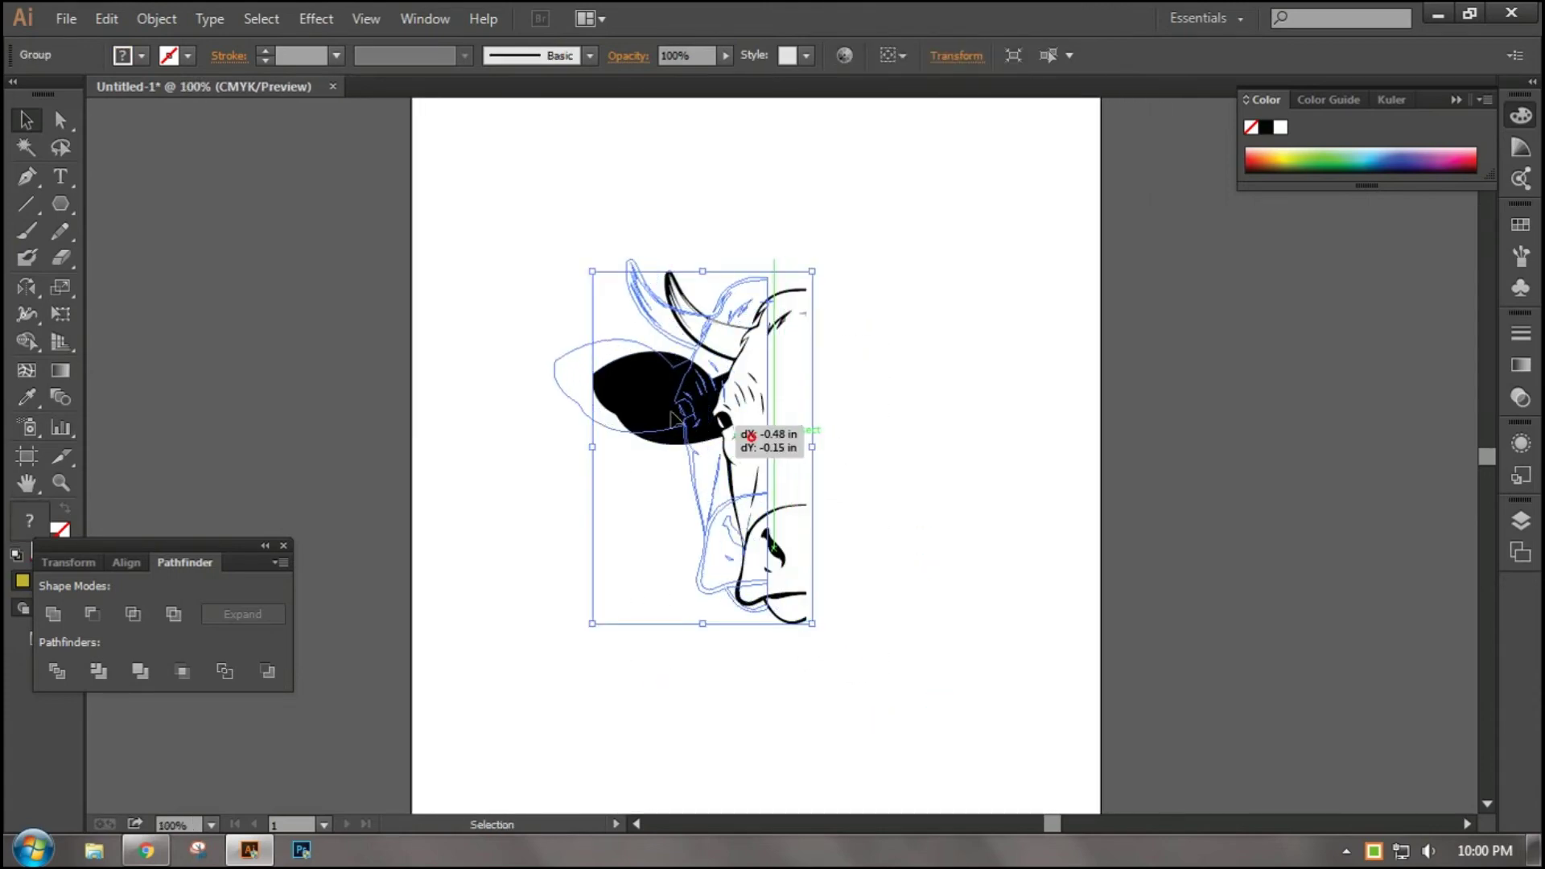
click(1017, 596)
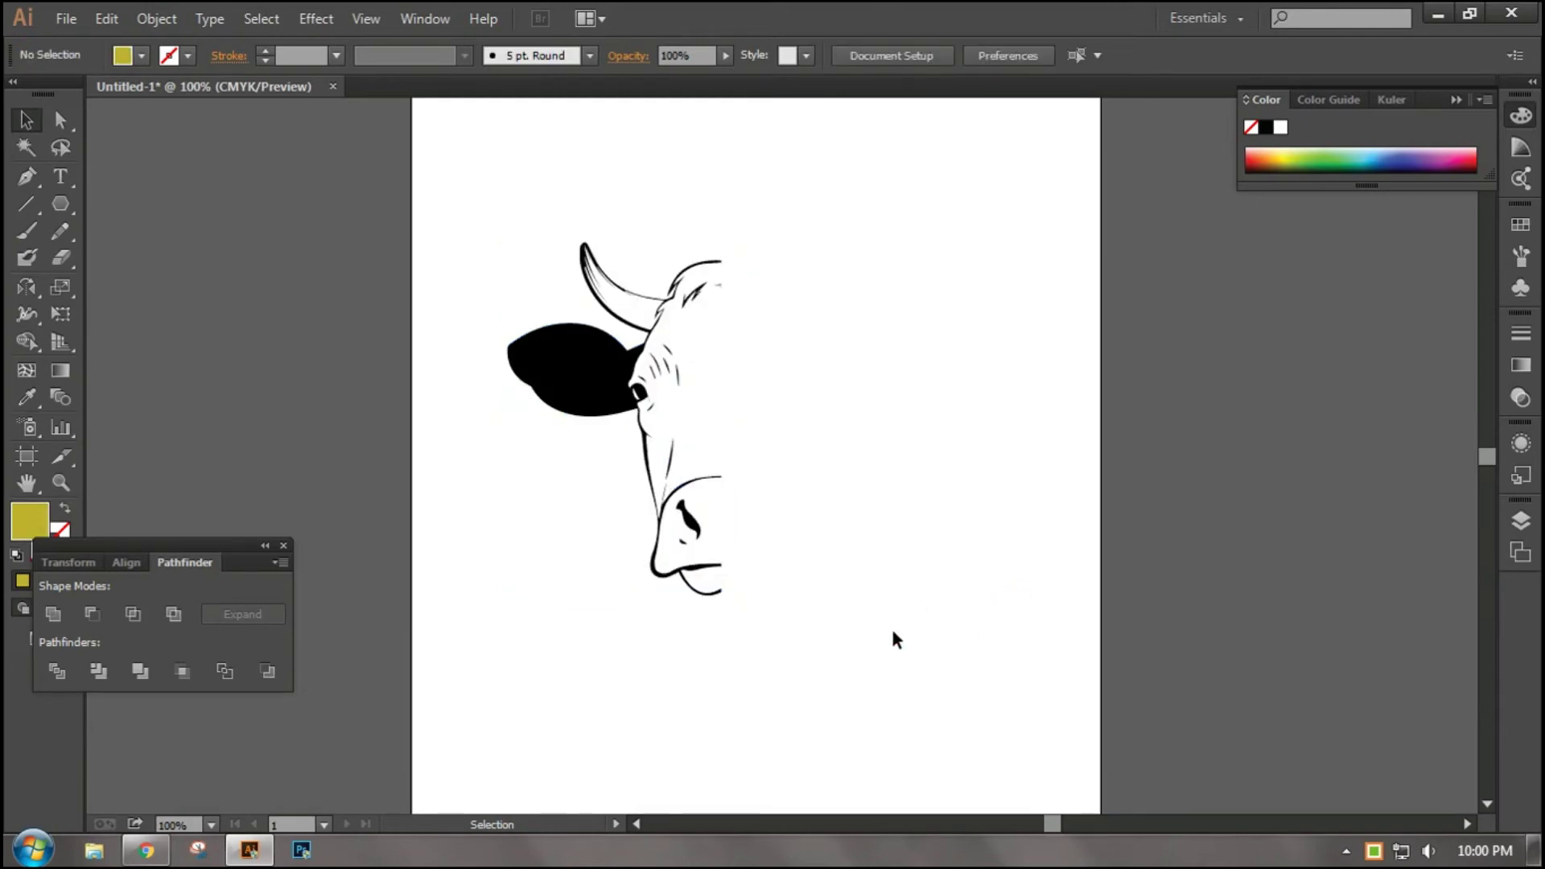
drag(837, 686, 528, 468)
- Reflect a copy of the cow-half group across a Vertical axis, with Preview on
click(452, 413)
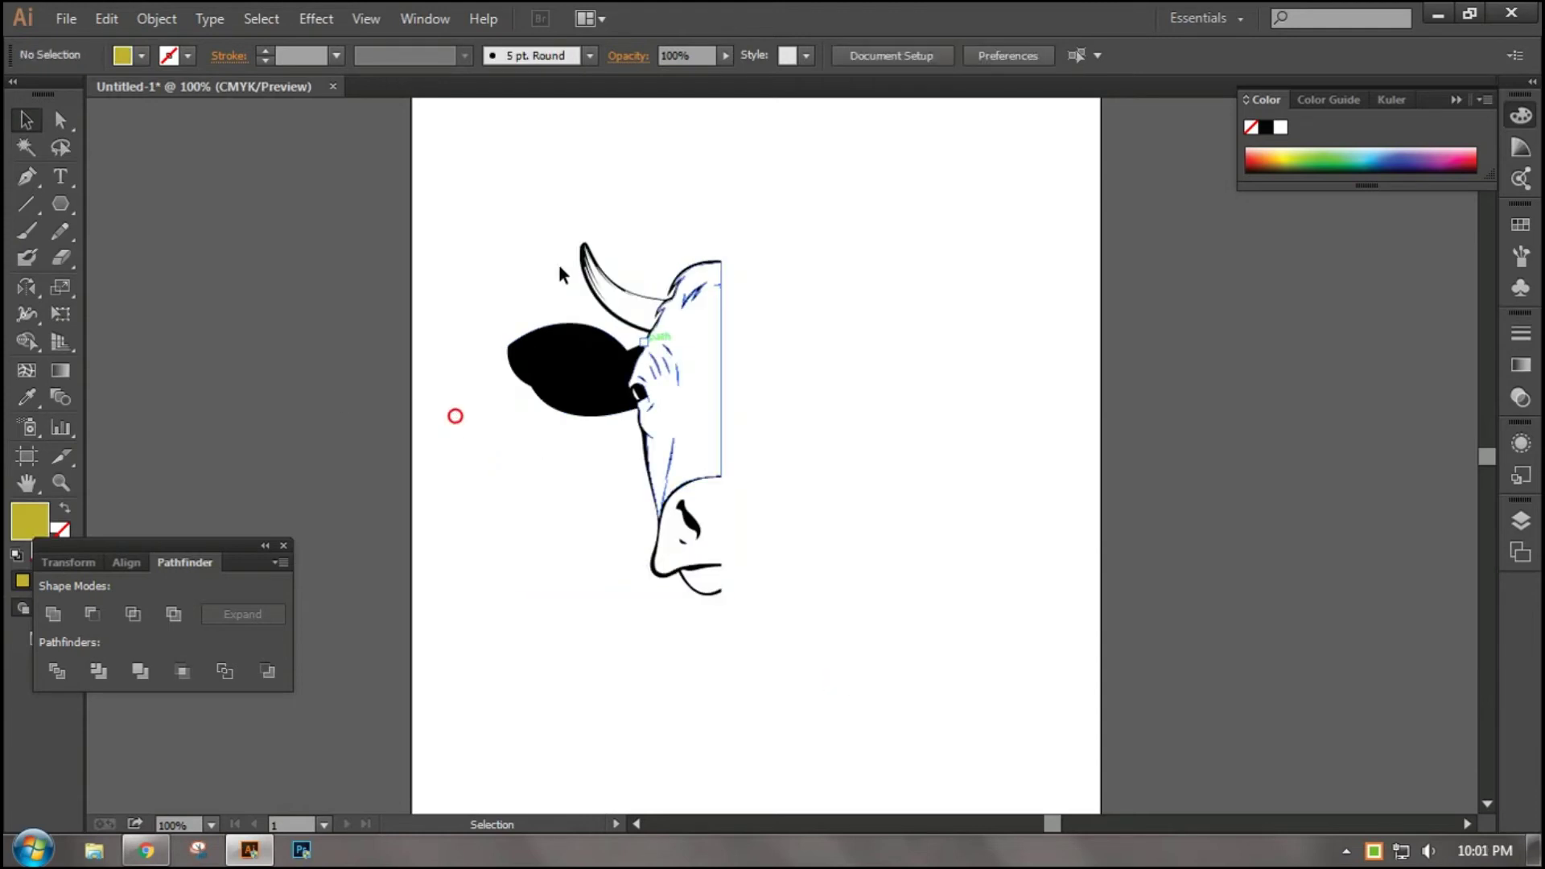
drag(531, 217, 738, 638)
drag(31, 288, 72, 314)
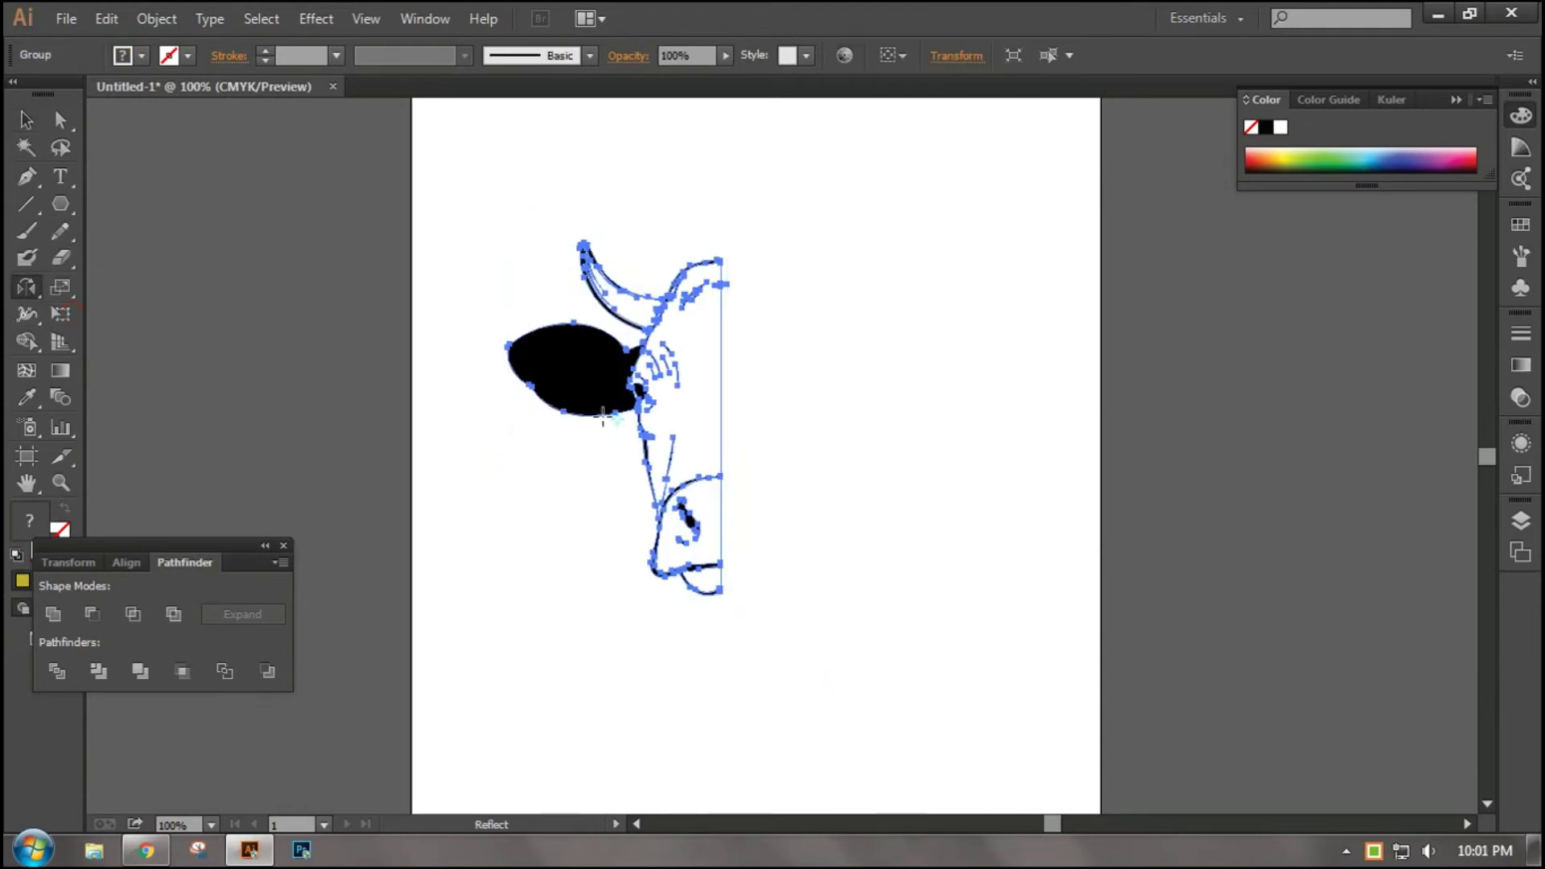
drag(617, 416, 656, 428)
alt+click(656, 442)
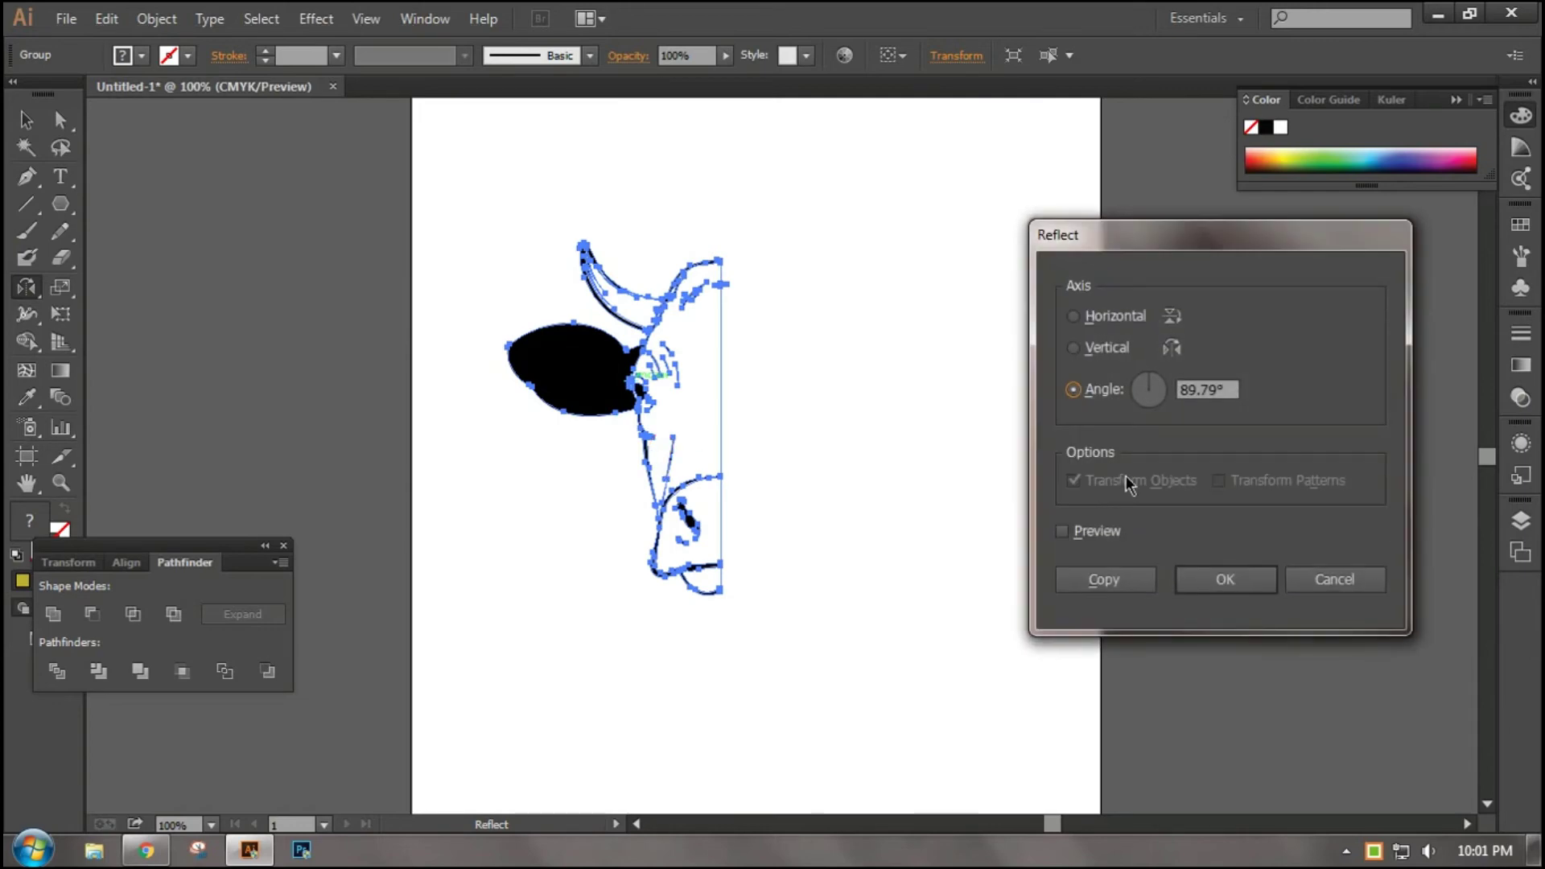
mouse_move(1153, 239)
mouse_down()
mouse_move(893, 201)
mouse_move(1200, 200)
mouse_up()
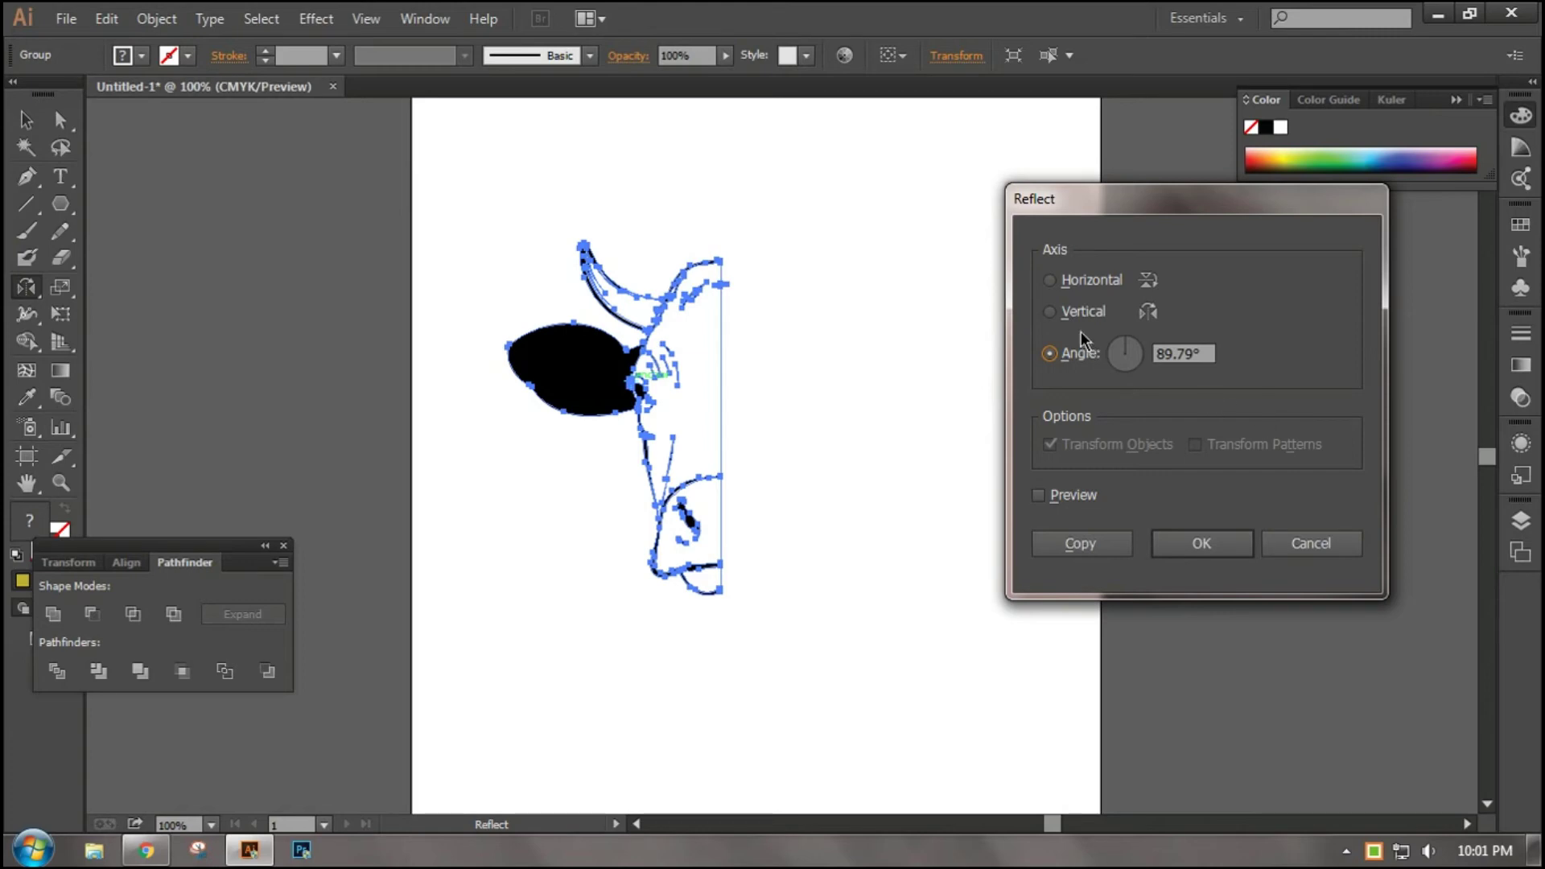
click(1070, 313)
click(1064, 497)
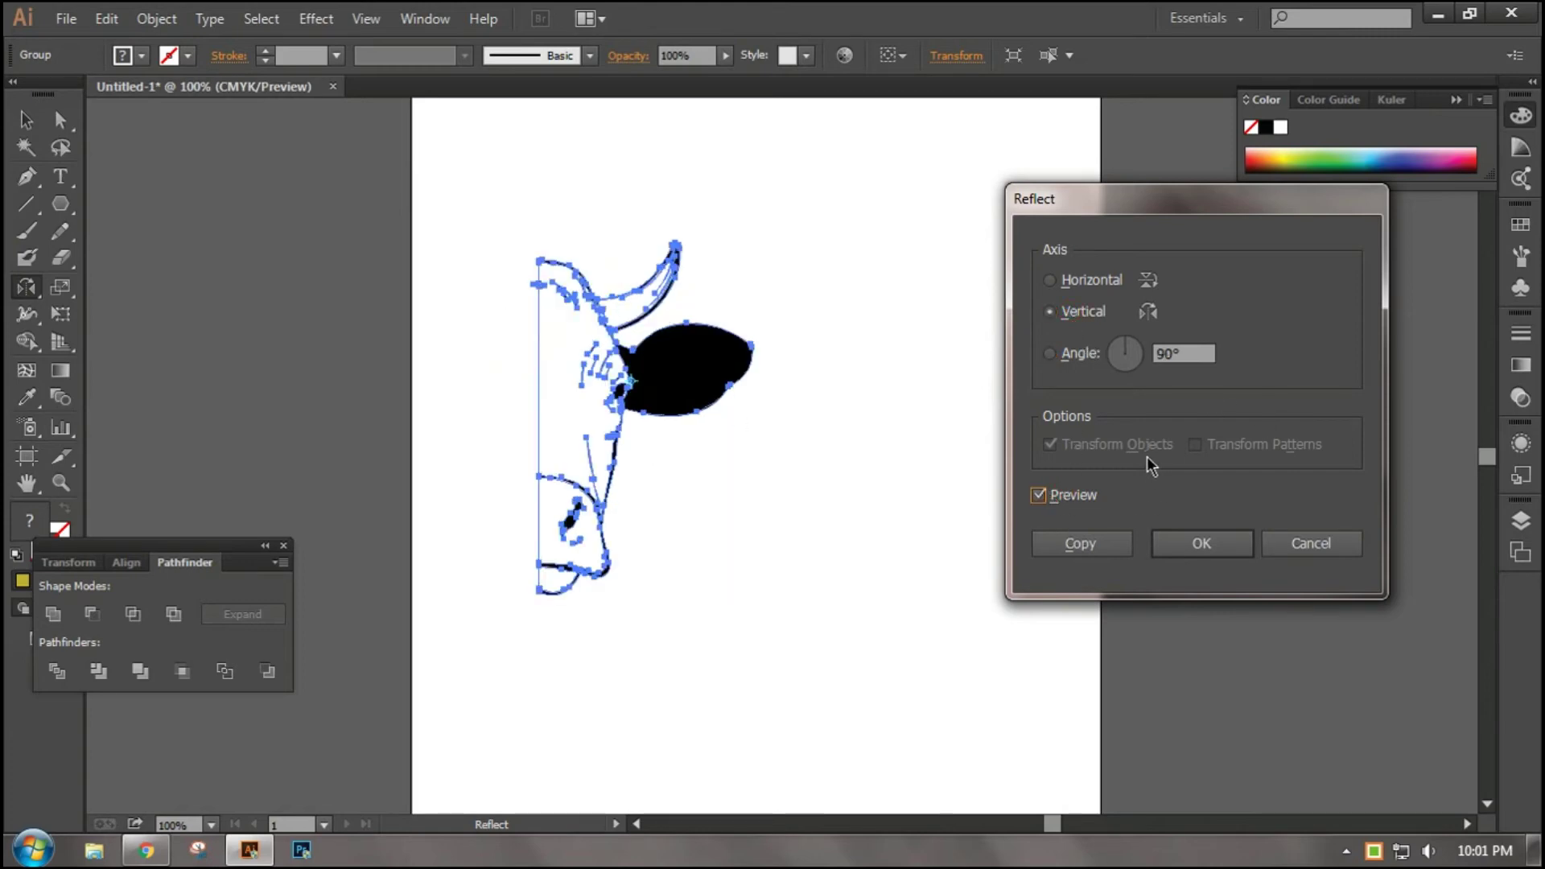
click(1089, 545)
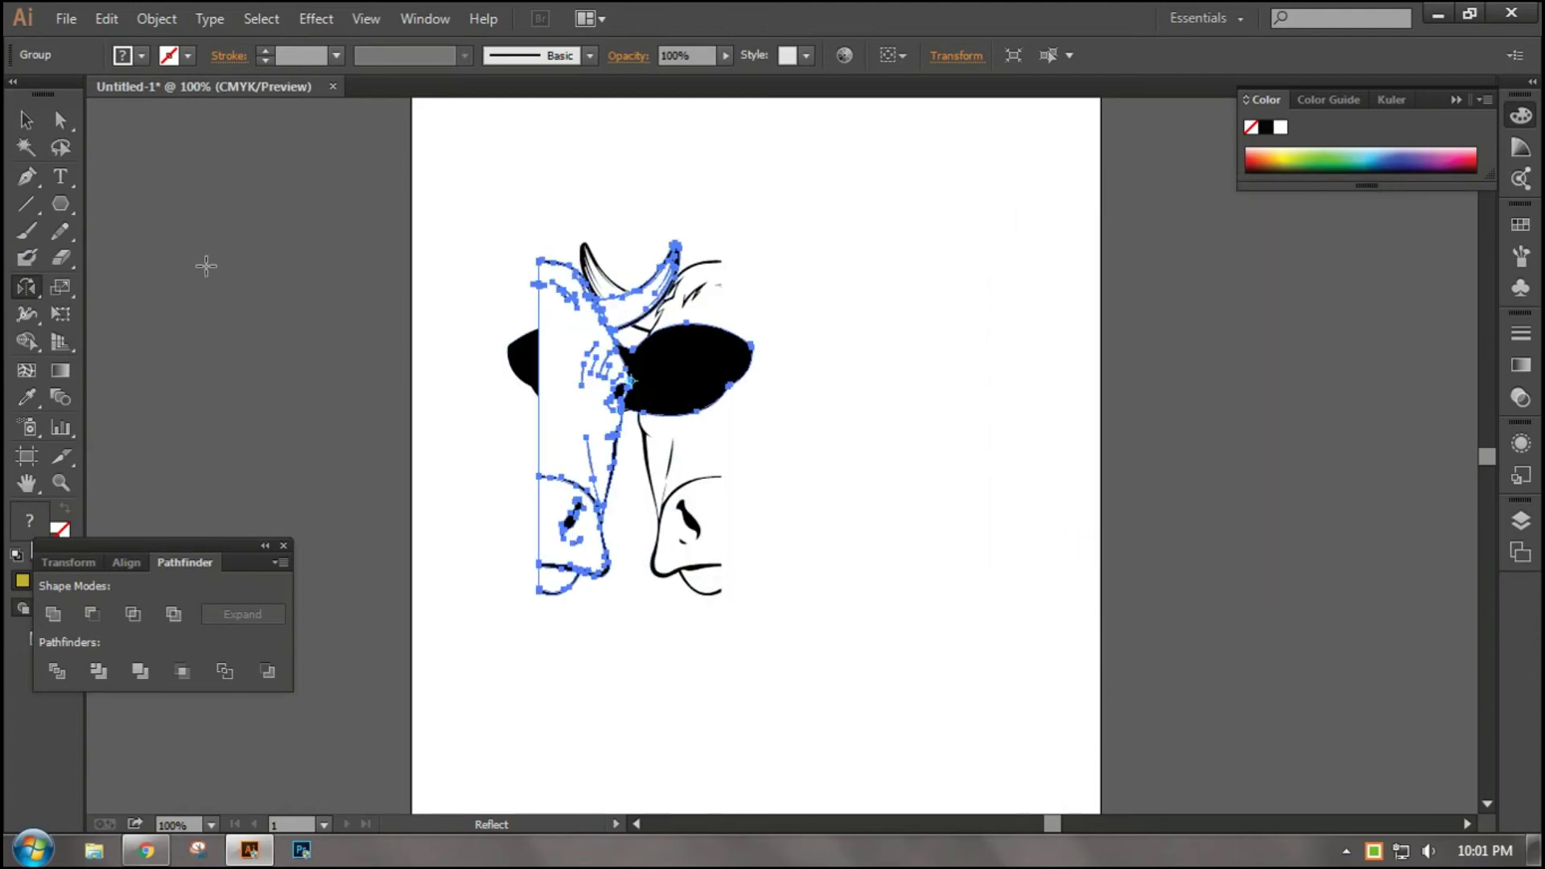
- Slide the mirrored copy right to meet the original half, then reselect that right half
click(27, 121)
drag(571, 431, 753, 432)
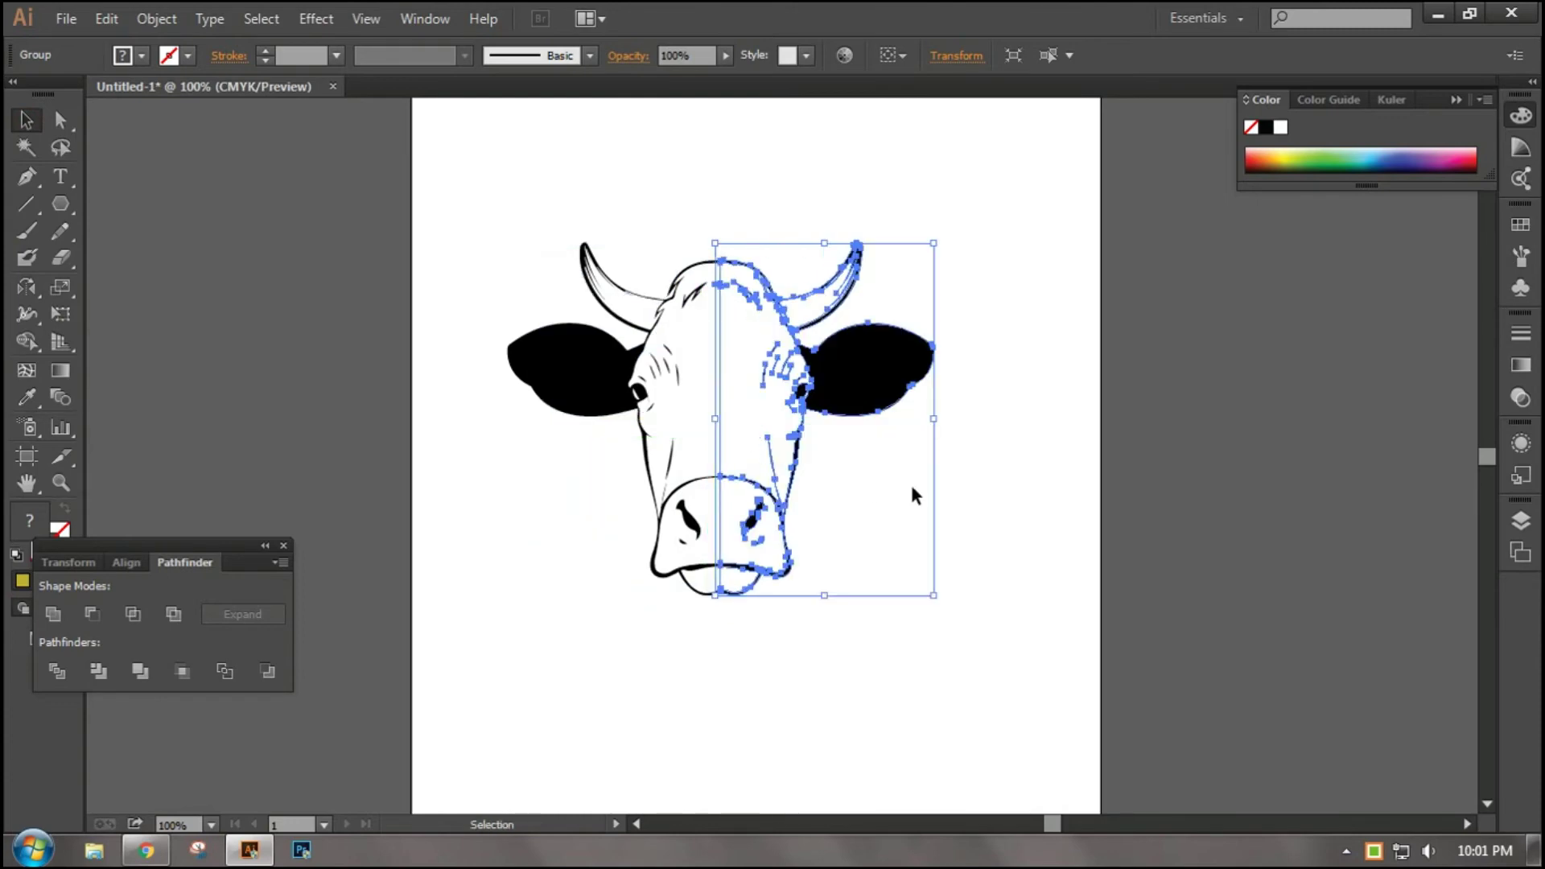
click(814, 648)
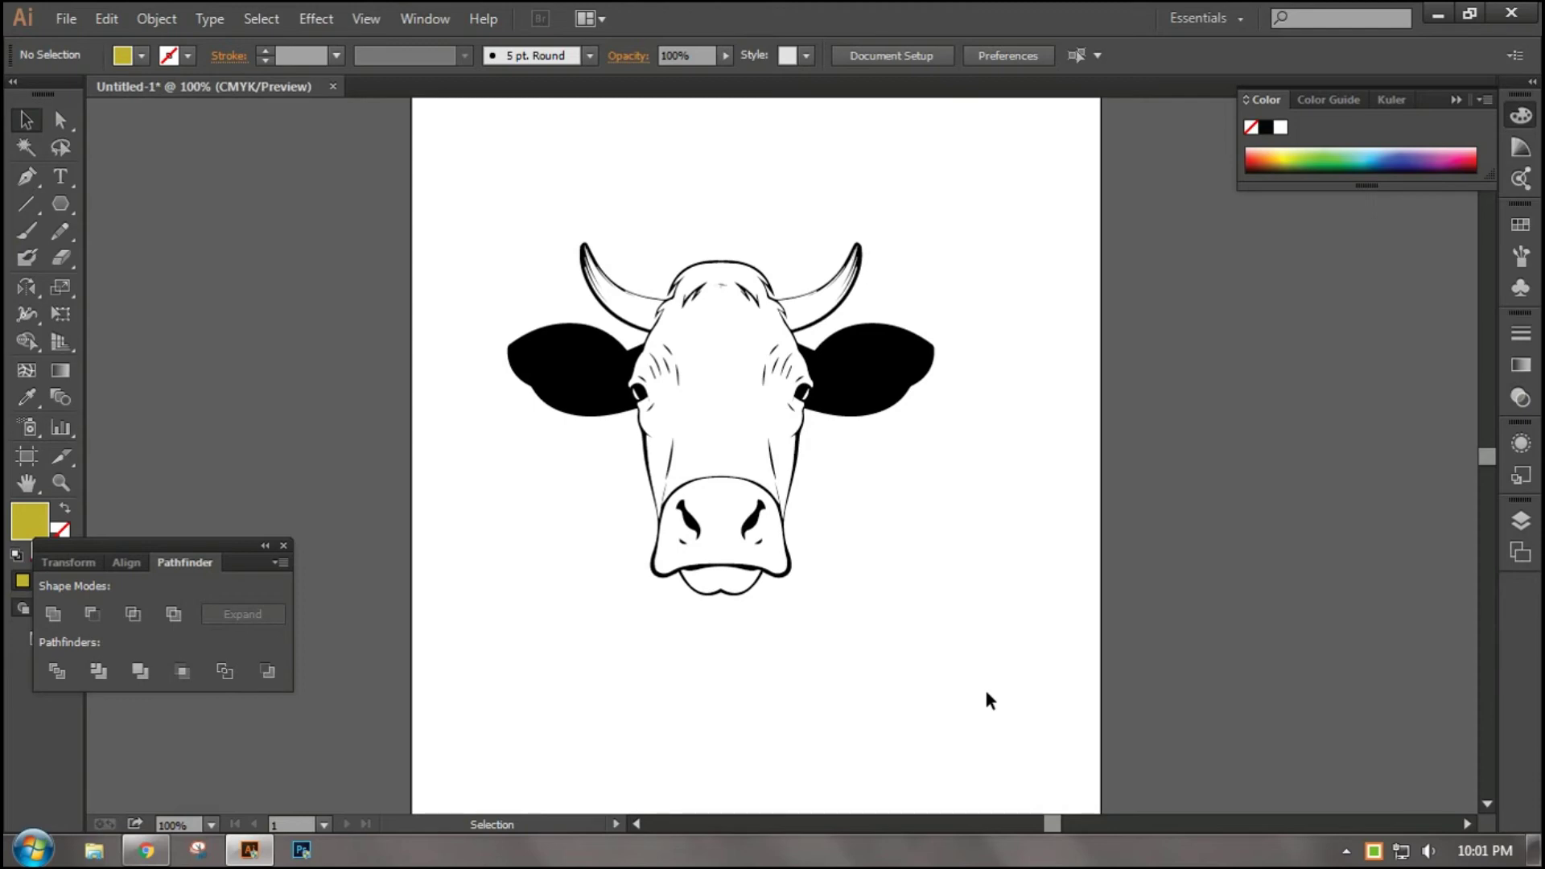
drag(991, 740, 786, 299)
- Move the right half off the artboard and select the left cow half
drag(774, 419, 1226, 465)
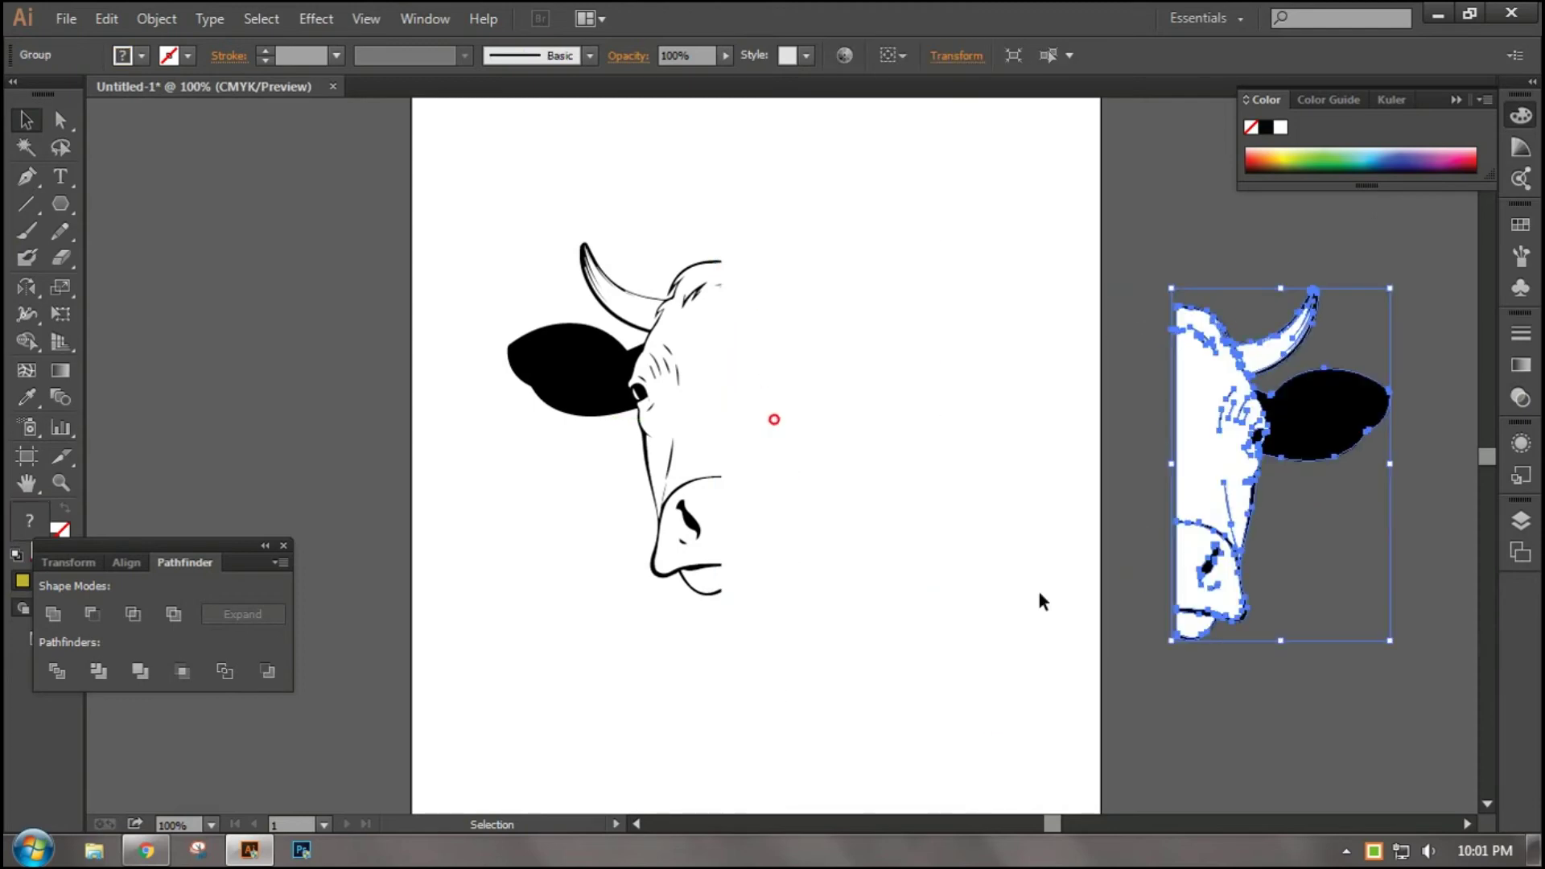
click(913, 678)
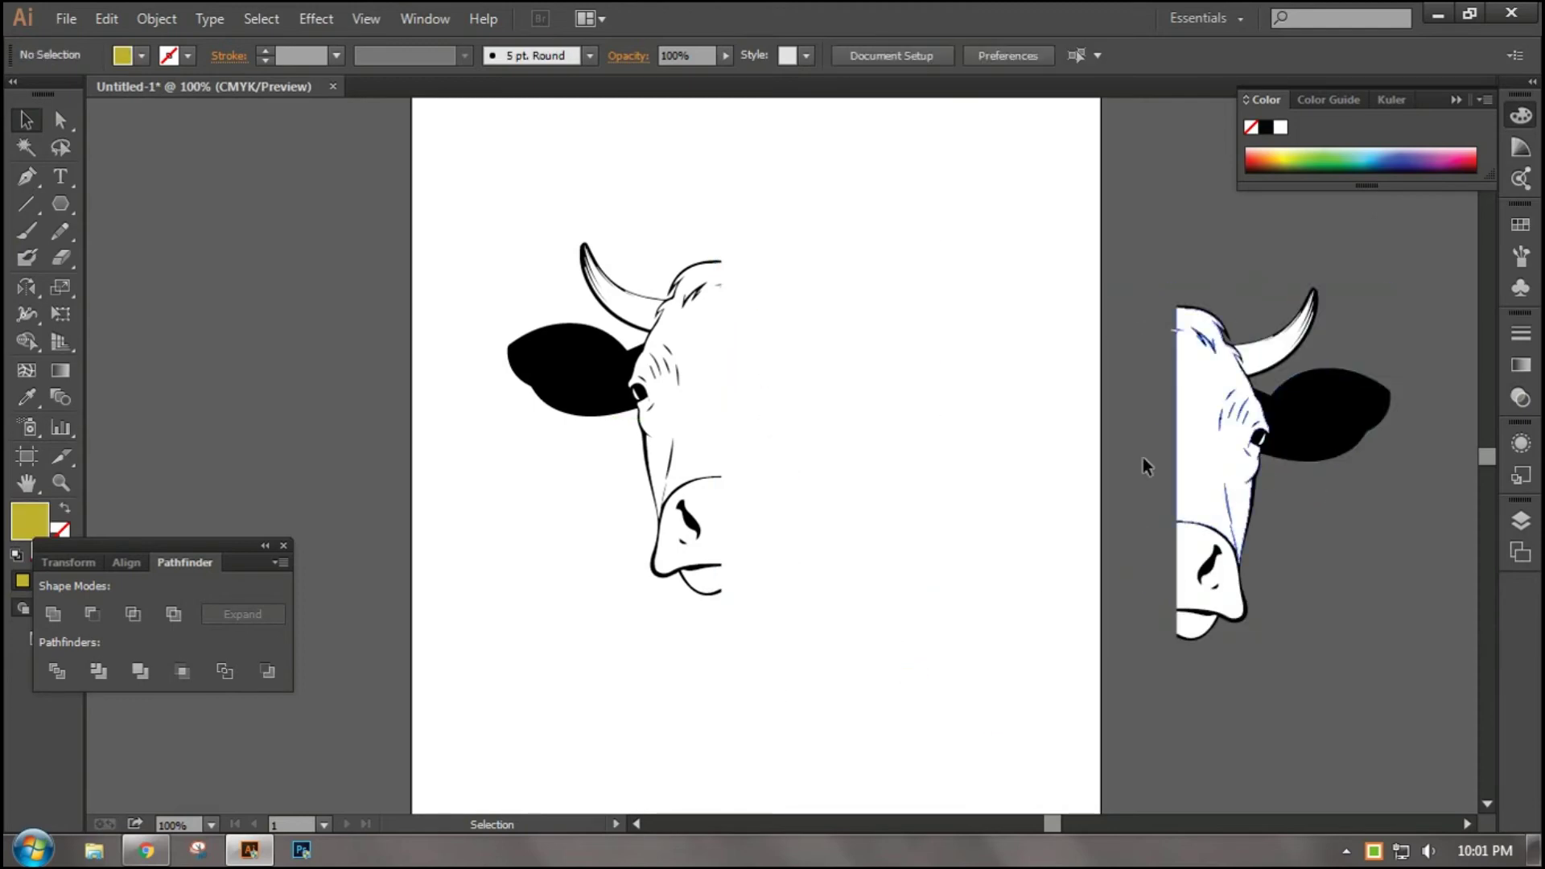
drag(742, 407, 692, 402)
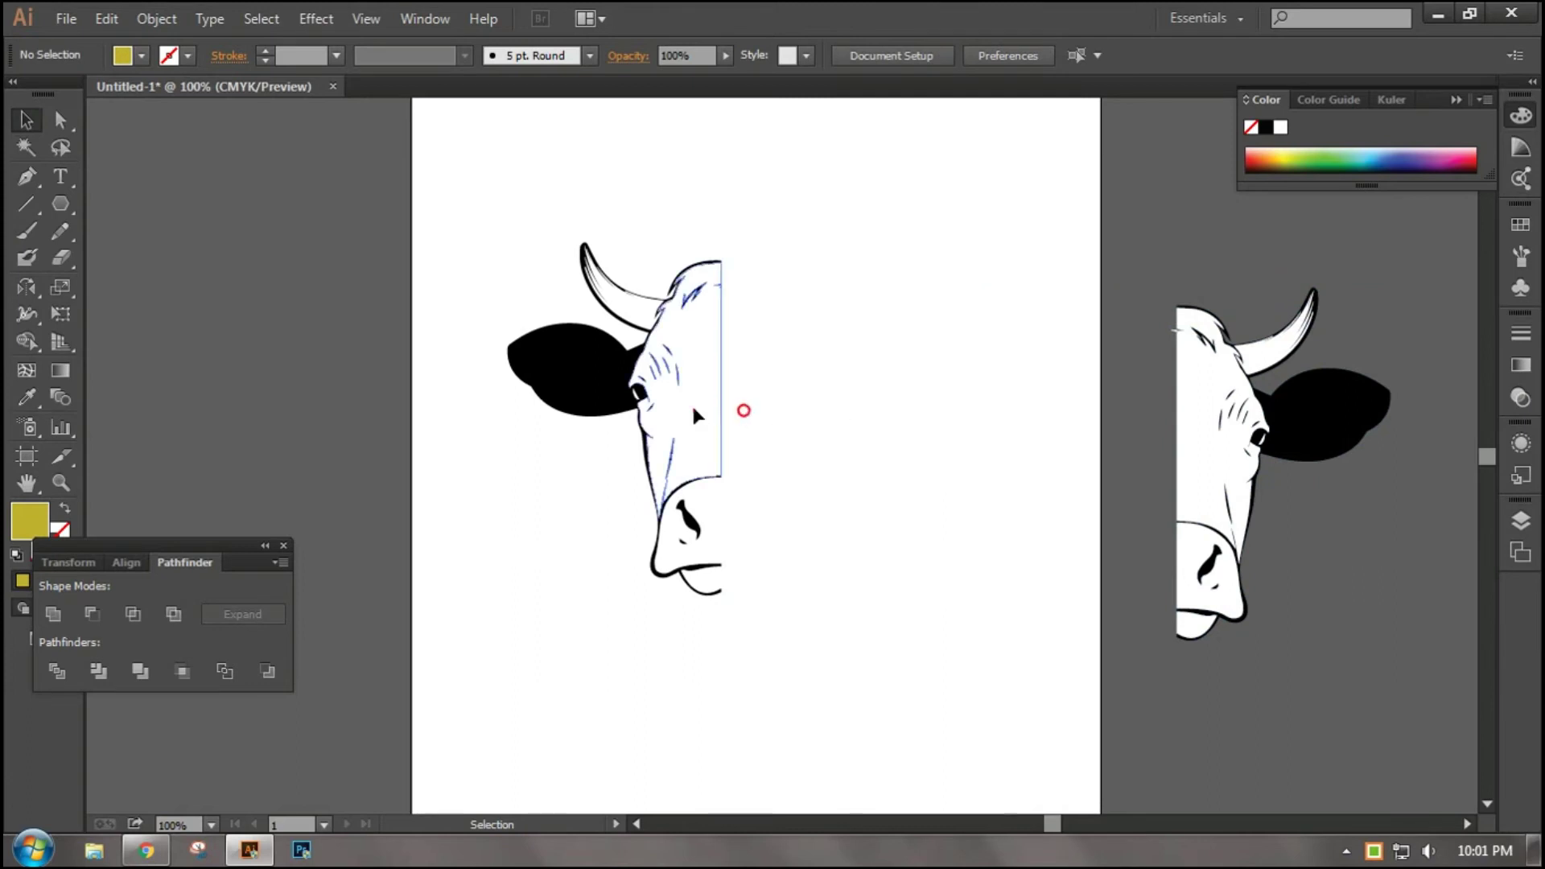
- Undo two freehand Reflect flips, then open Reflect settings on the straight centre edge
click(27, 287)
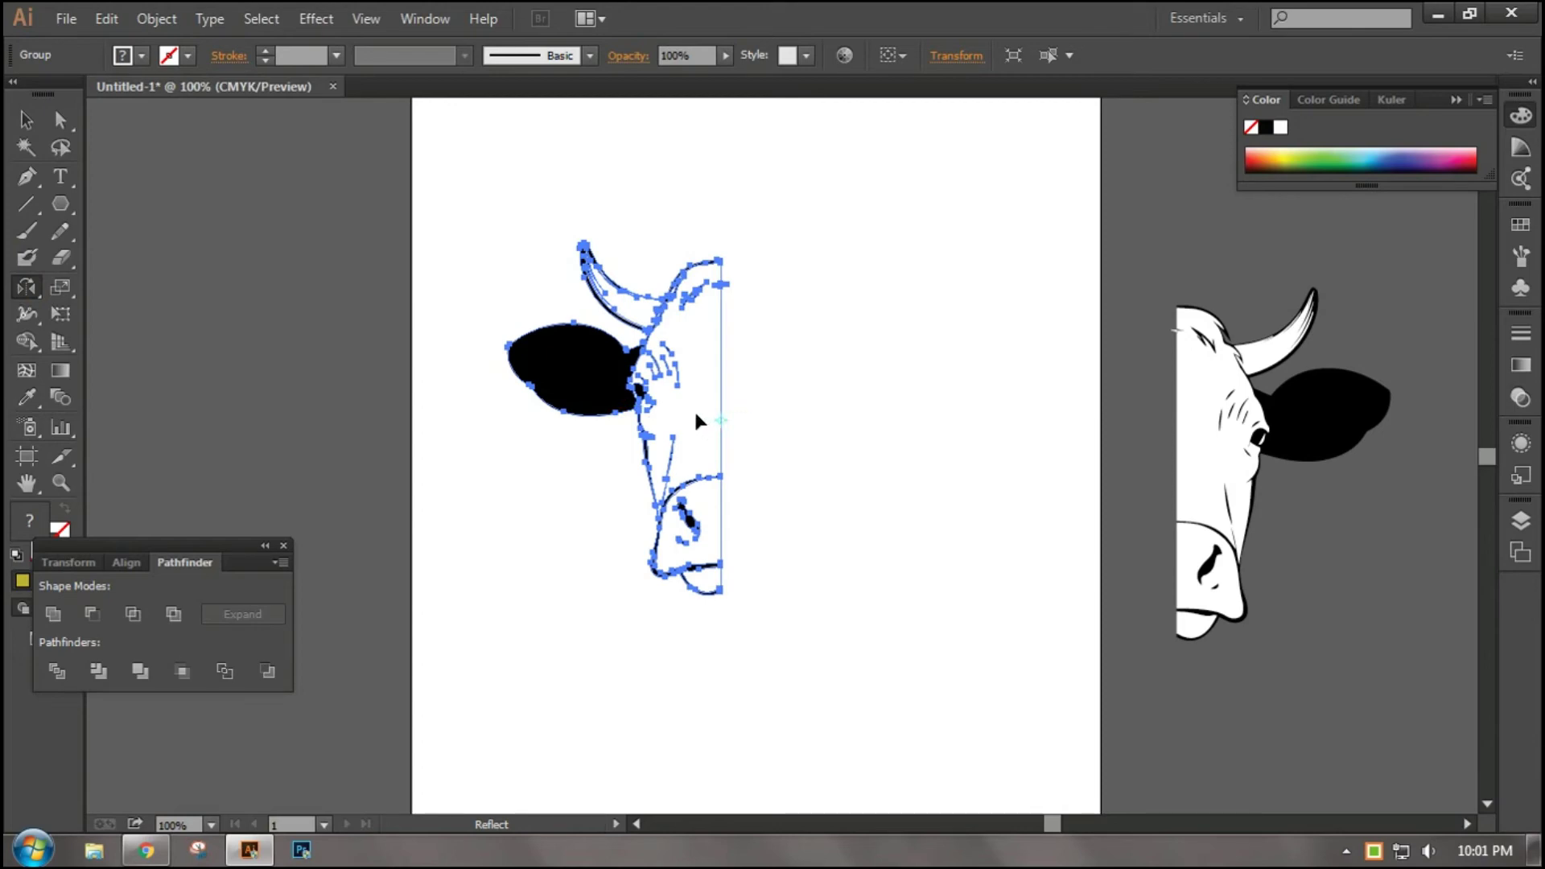
drag(695, 415, 752, 407)
key(ctrl+z)
mouse_move(661, 413)
mouse_down()
mouse_move(758, 476)
mouse_move(786, 416)
mouse_up()
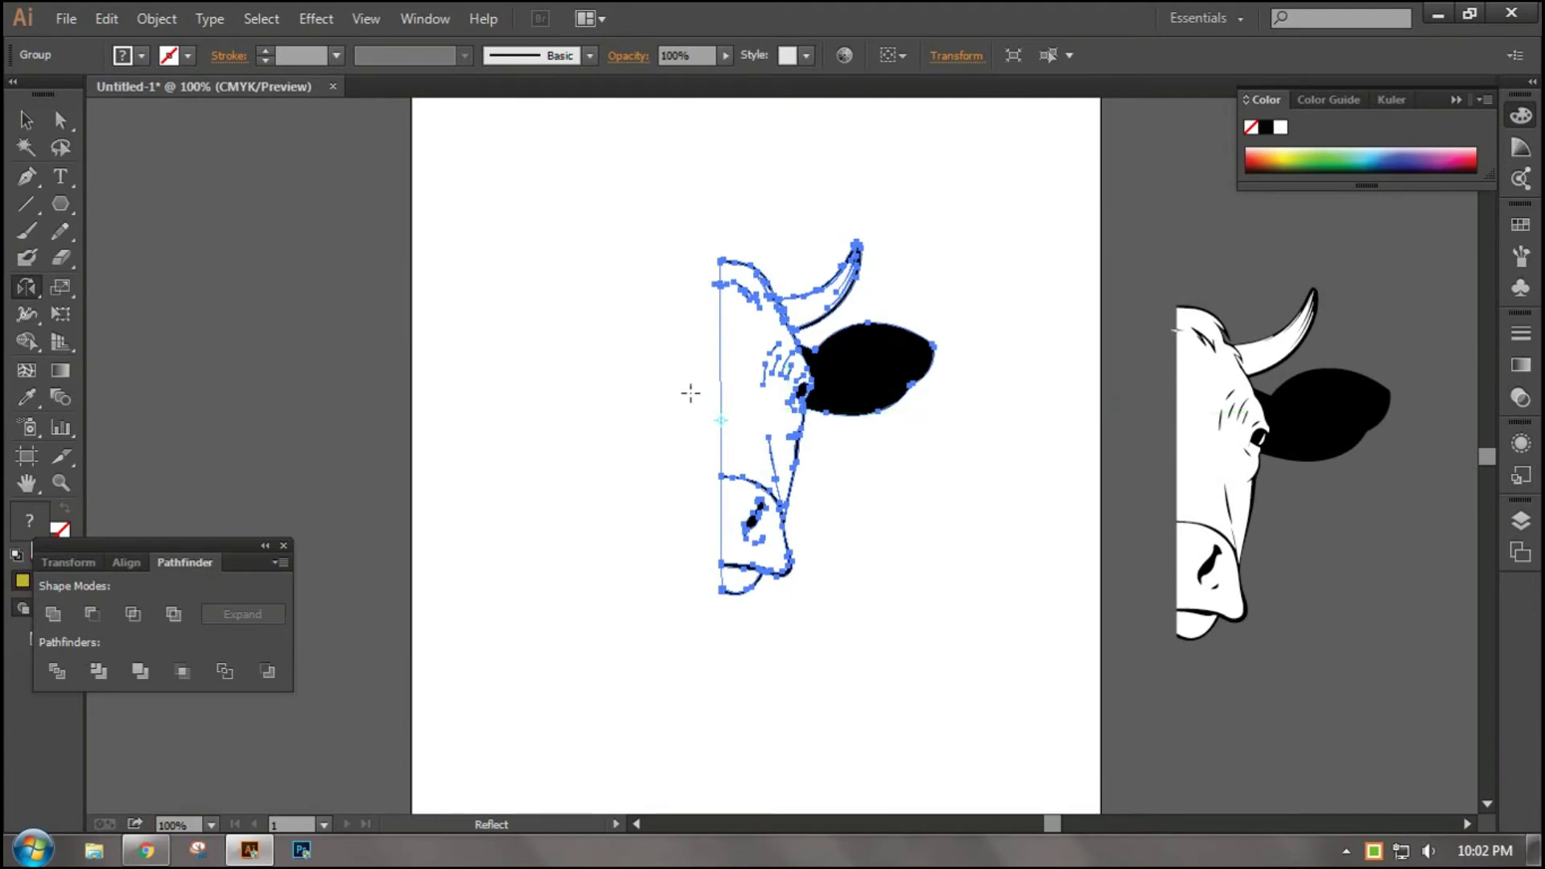
key(ctrl+z)
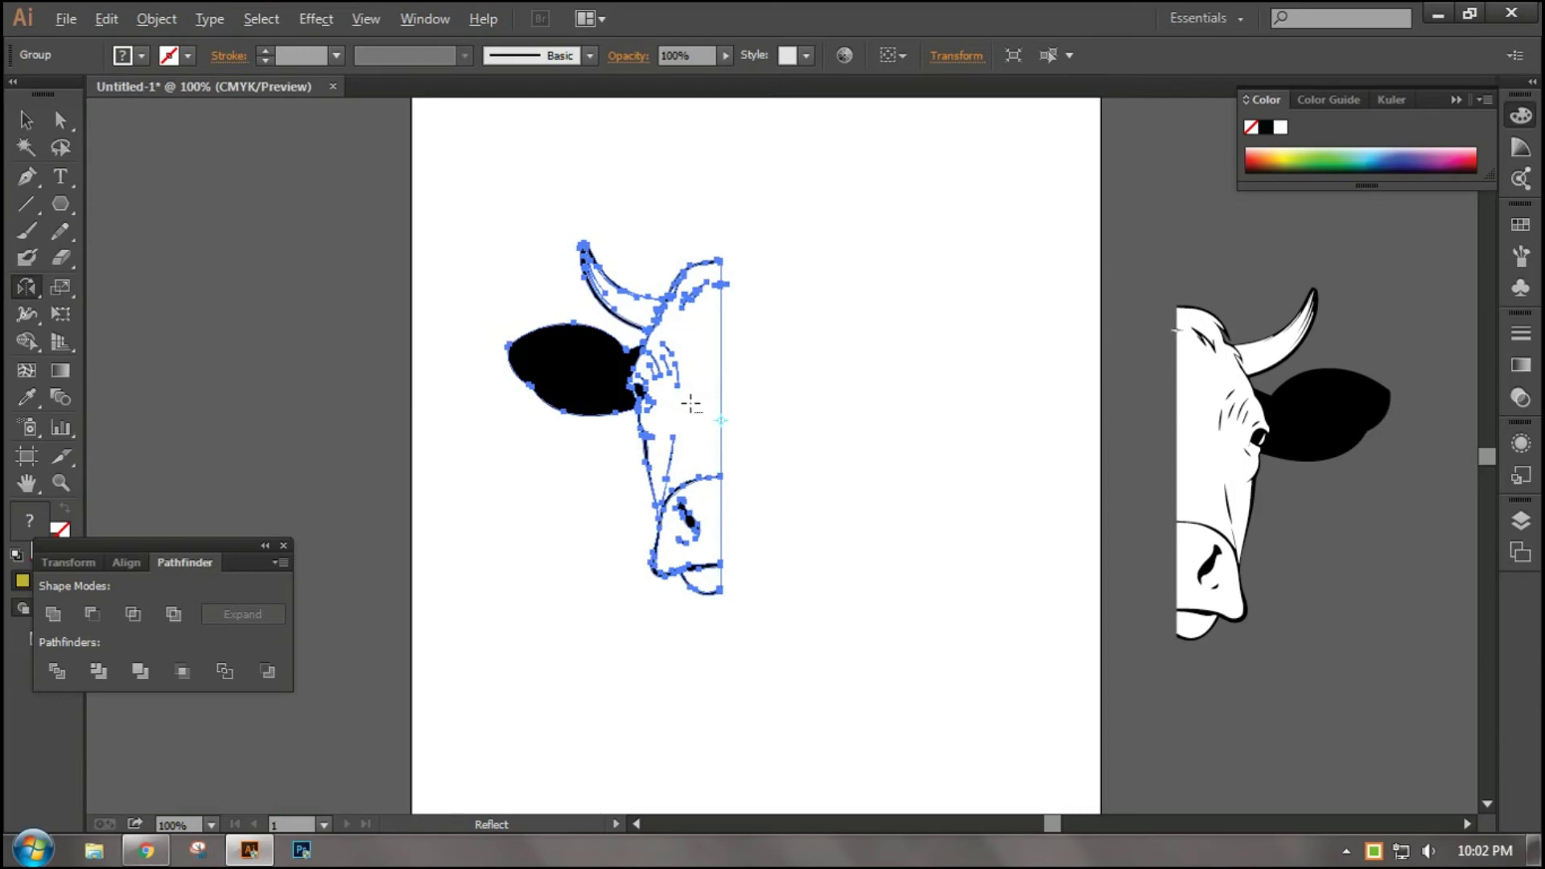
click(691, 405)
click(721, 402)
alt+click(720, 405)
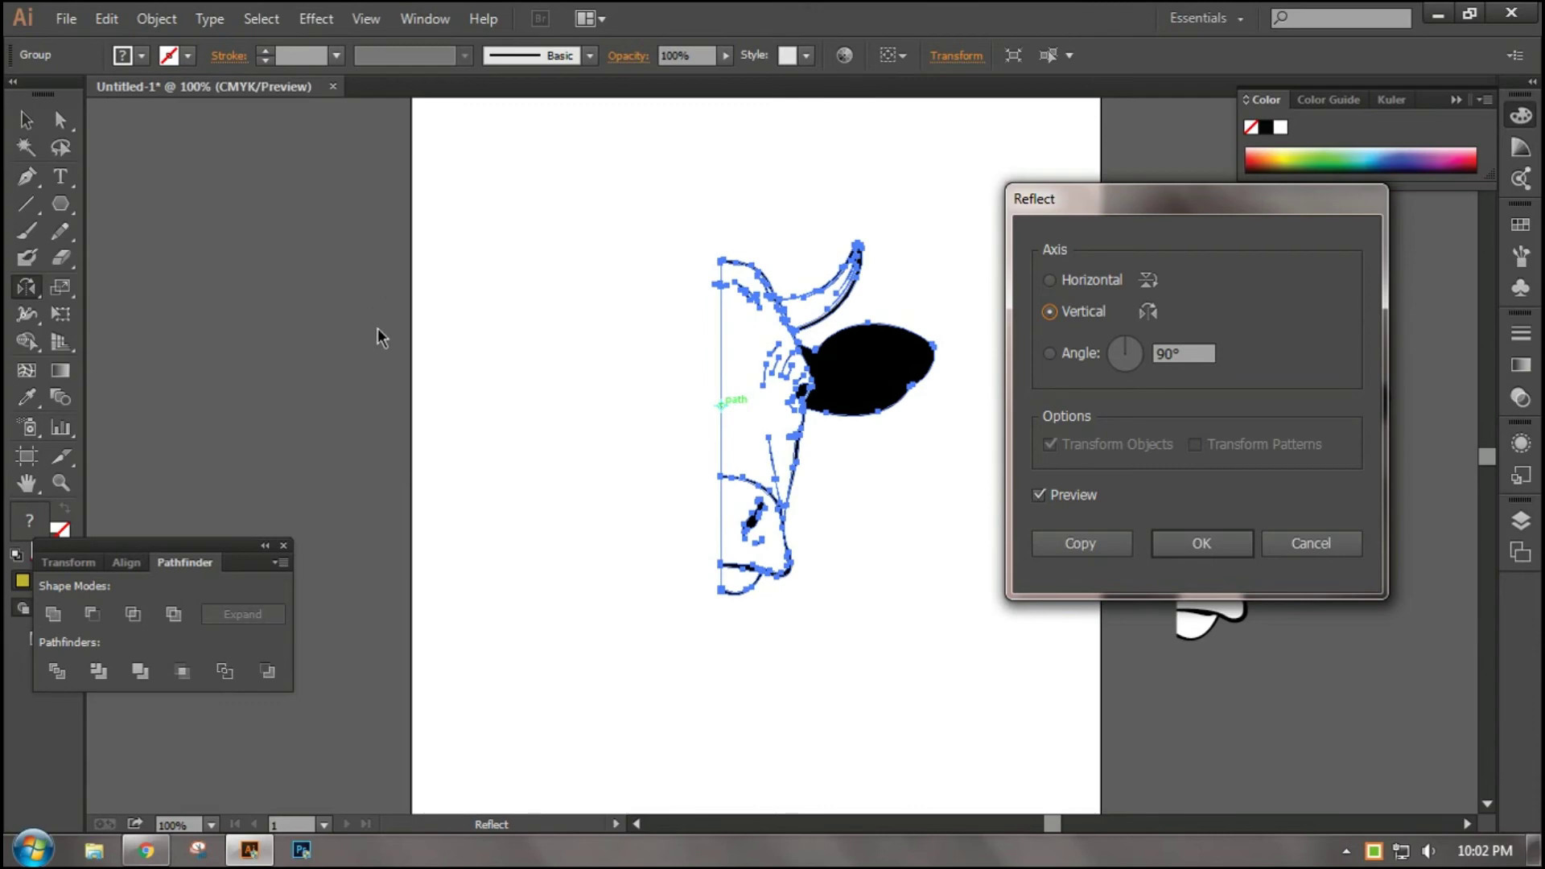
- Commit the reflection as a copy, completing the cow head, and return to selecting
click(1085, 542)
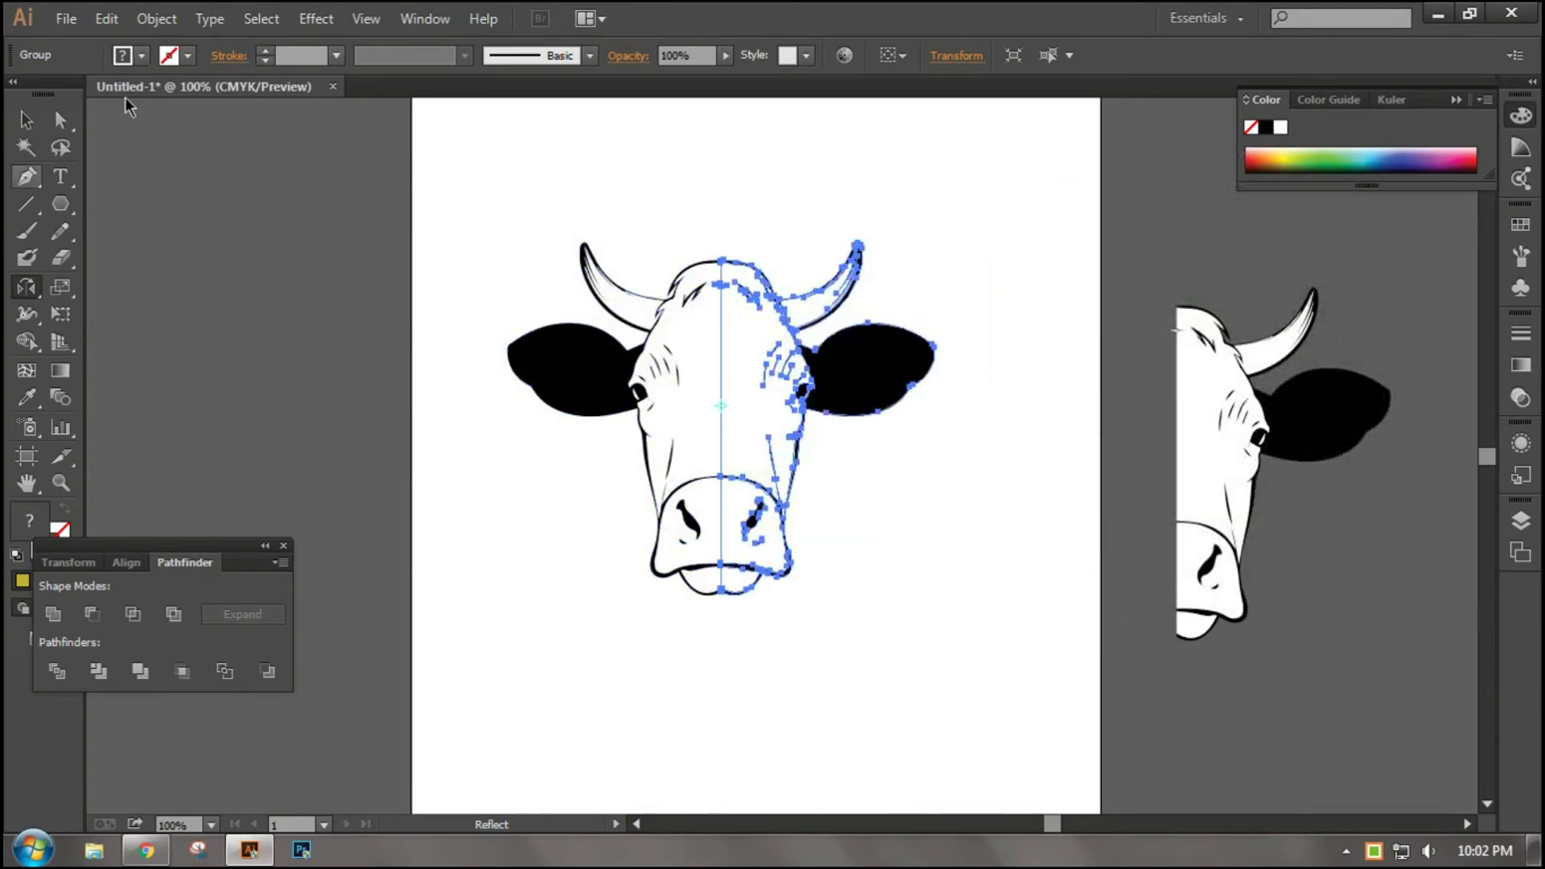
click(26, 121)
click(581, 191)
mouse_move(469, 183)
mouse_down()
mouse_move(915, 745)
mouse_move(425, 265)
mouse_up()
click(918, 748)
click(823, 648)
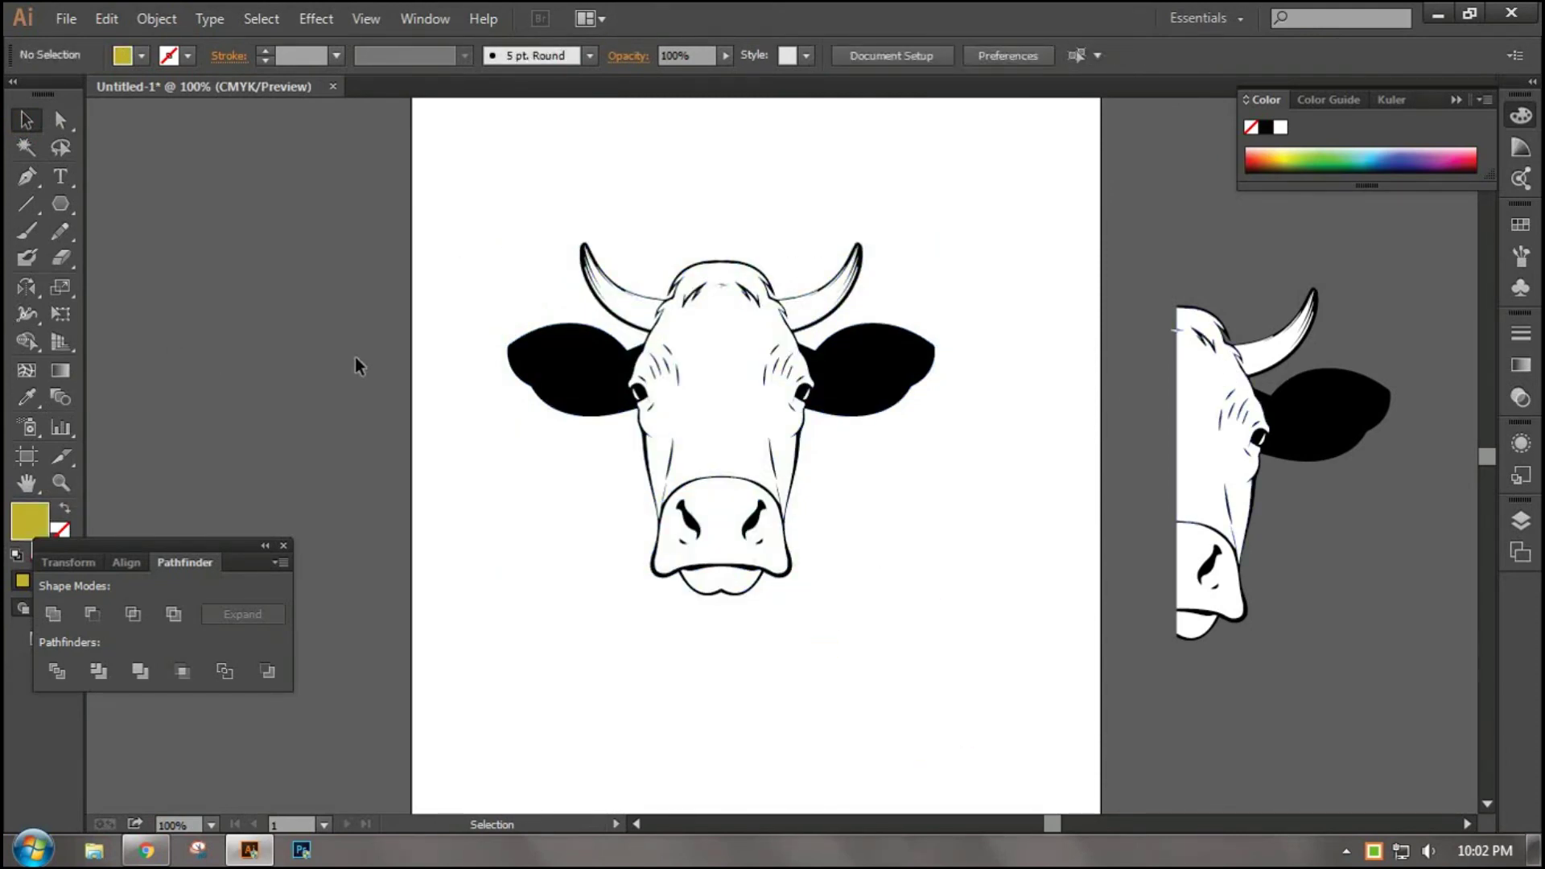
- Move the mirrored right half off toward the upper right and reselect the left half
drag(758, 201, 793, 518)
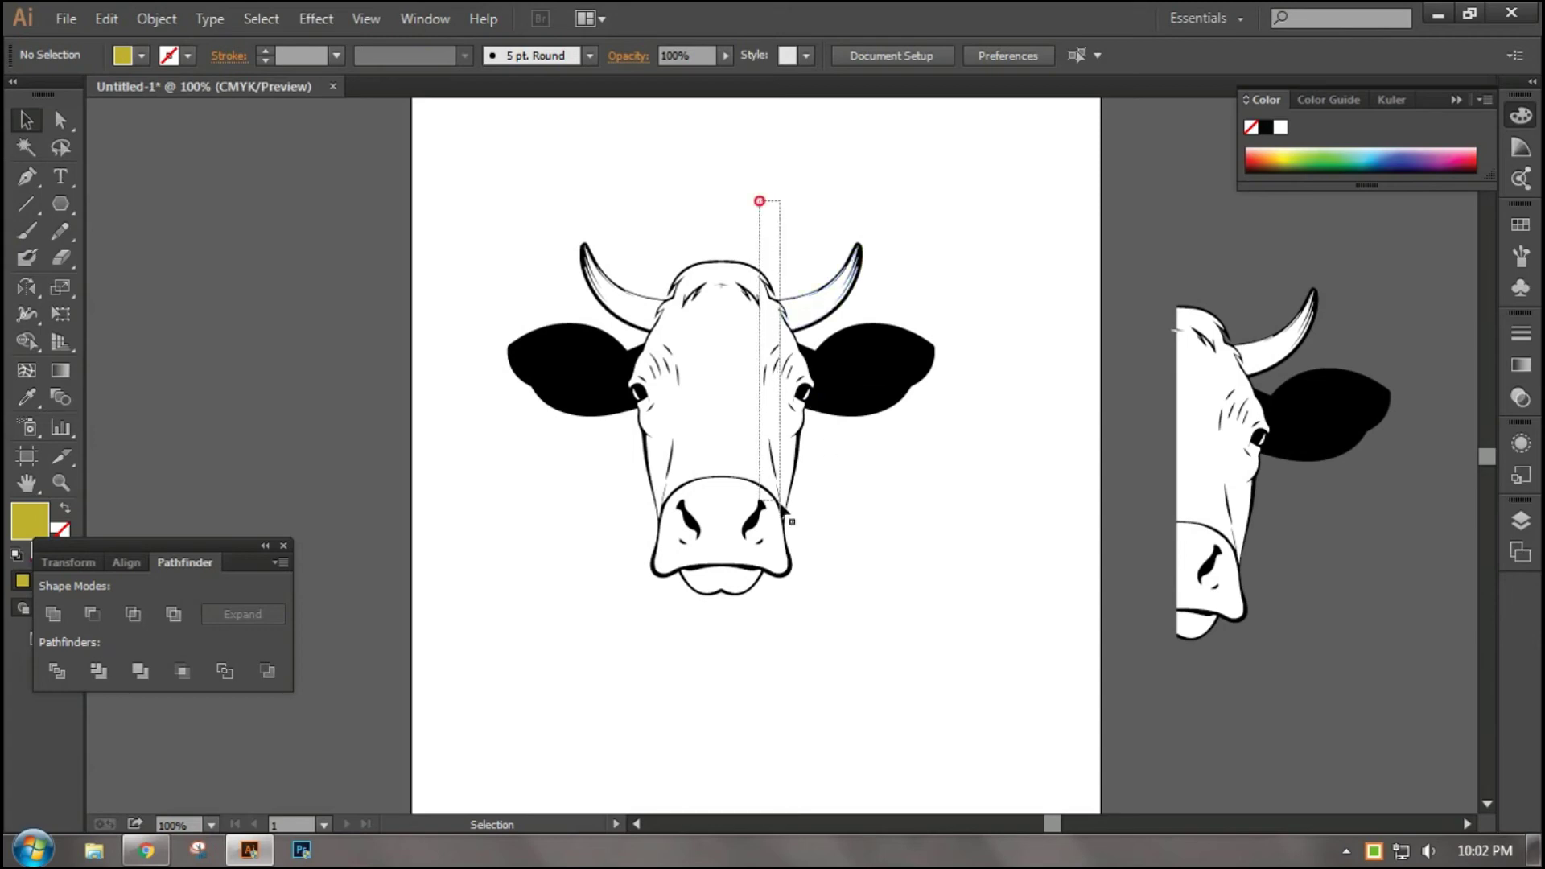
mouse_move(781, 403)
mouse_down()
mouse_move(1109, 255)
mouse_move(1189, 89)
mouse_up()
click(918, 577)
drag(628, 180, 584, 606)
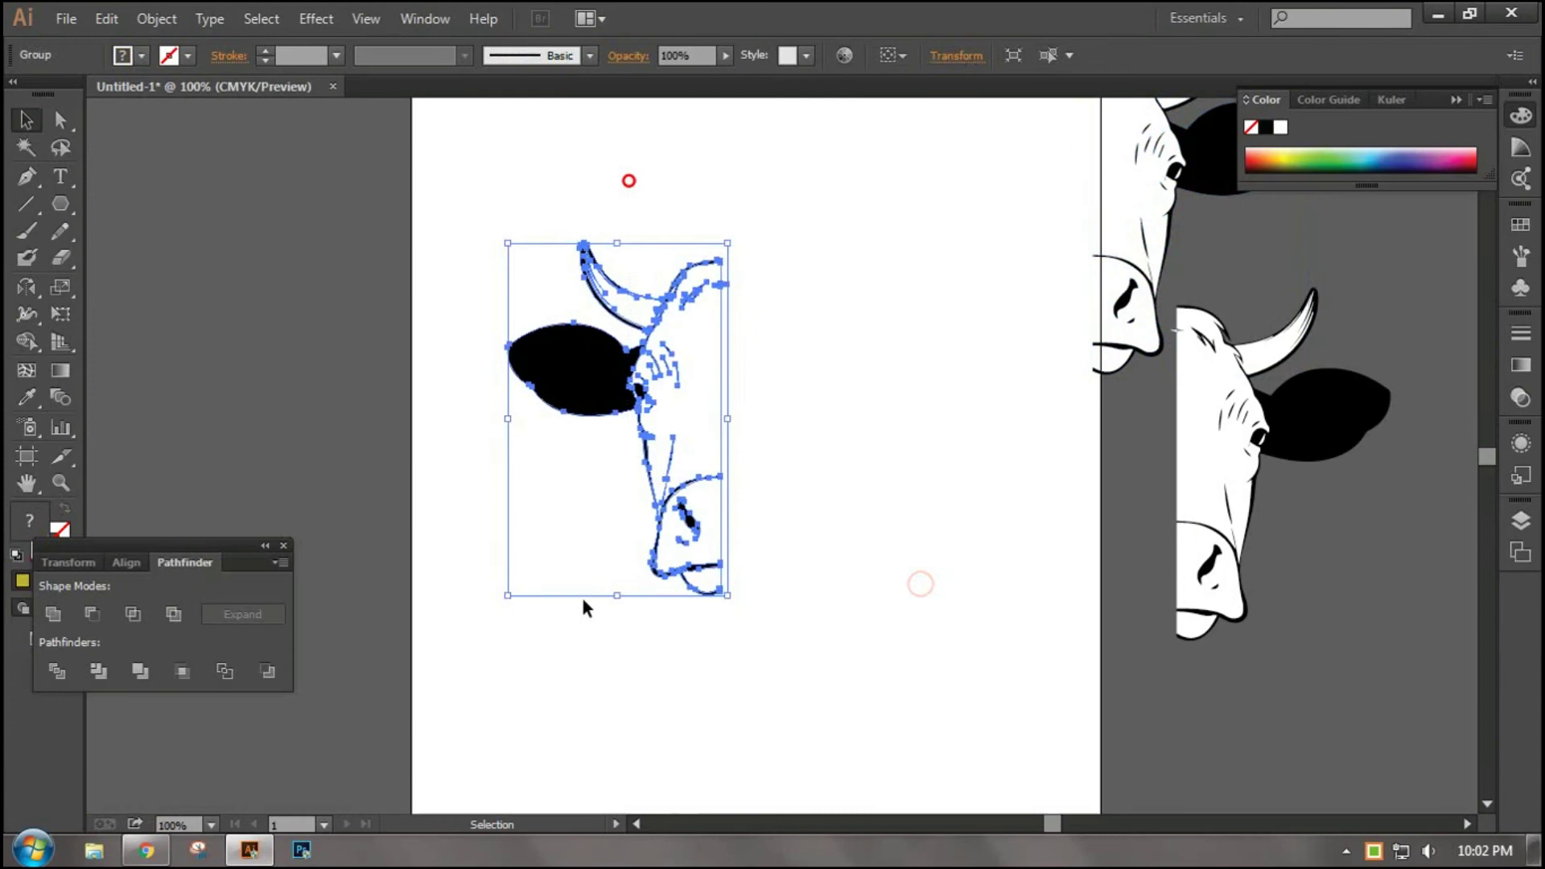
- Try freehand Reflect flips around the centre edge, undoing the diagonal one
click(32, 284)
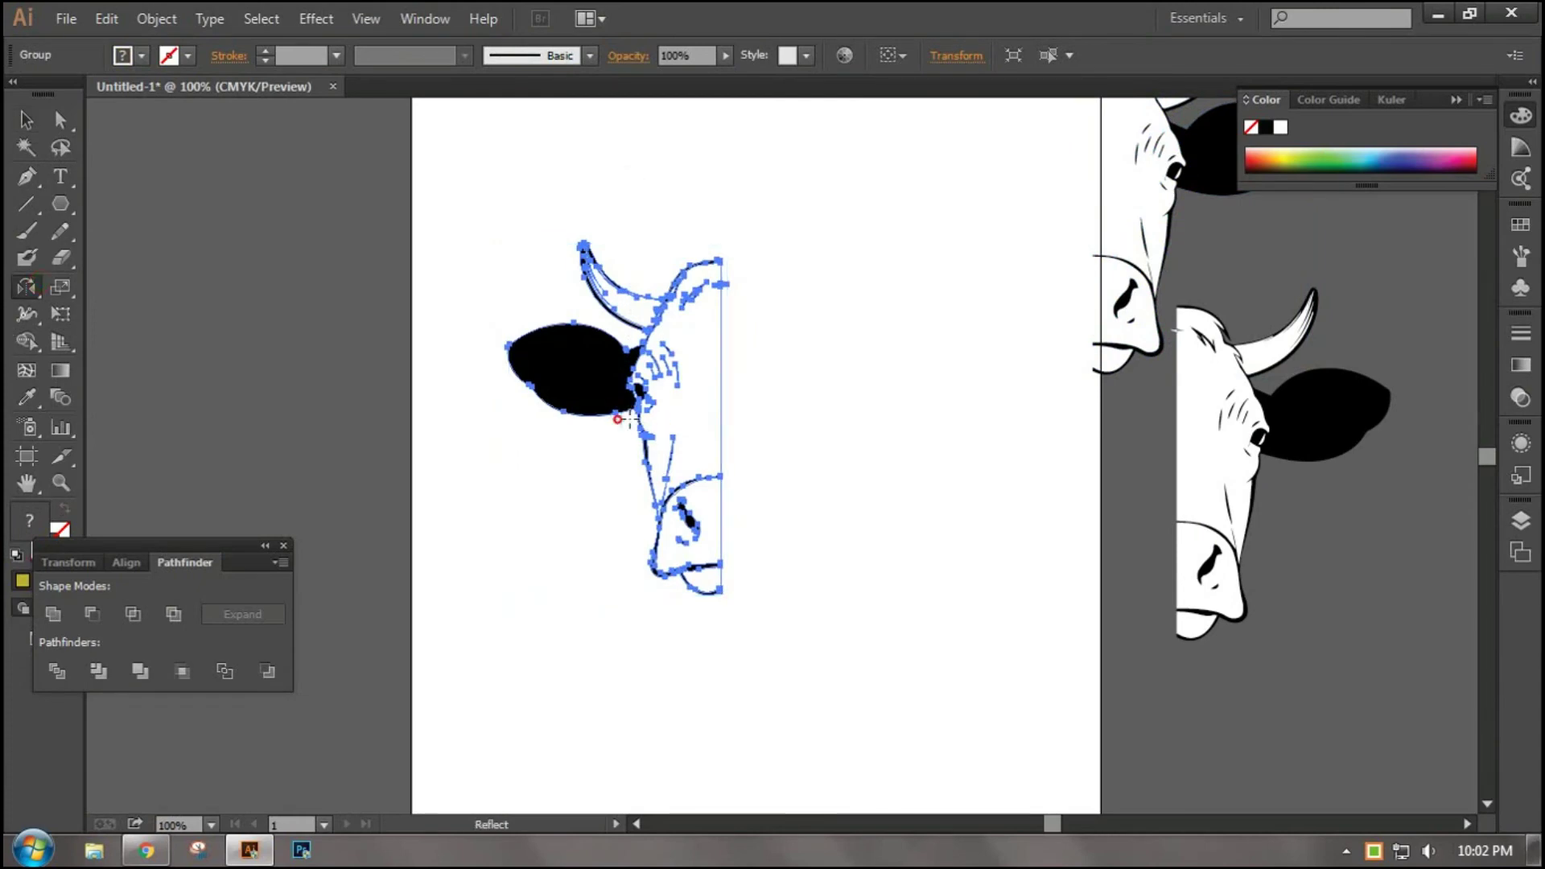
click(720, 419)
drag(704, 402, 702, 393)
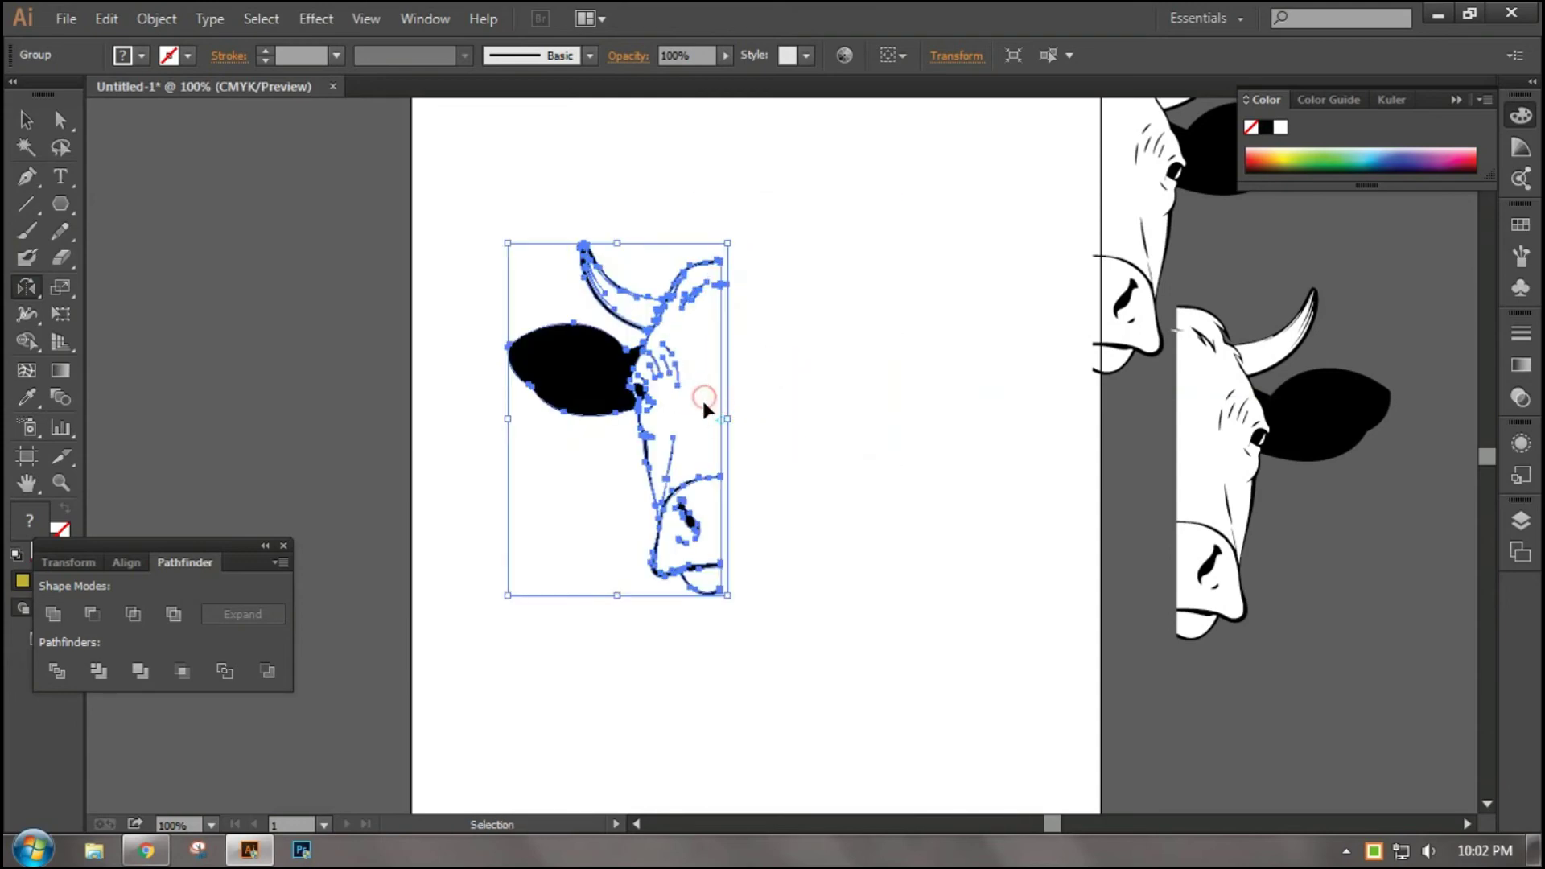
right_click(710, 416)
drag(674, 397, 712, 404)
key(ctrl+z)
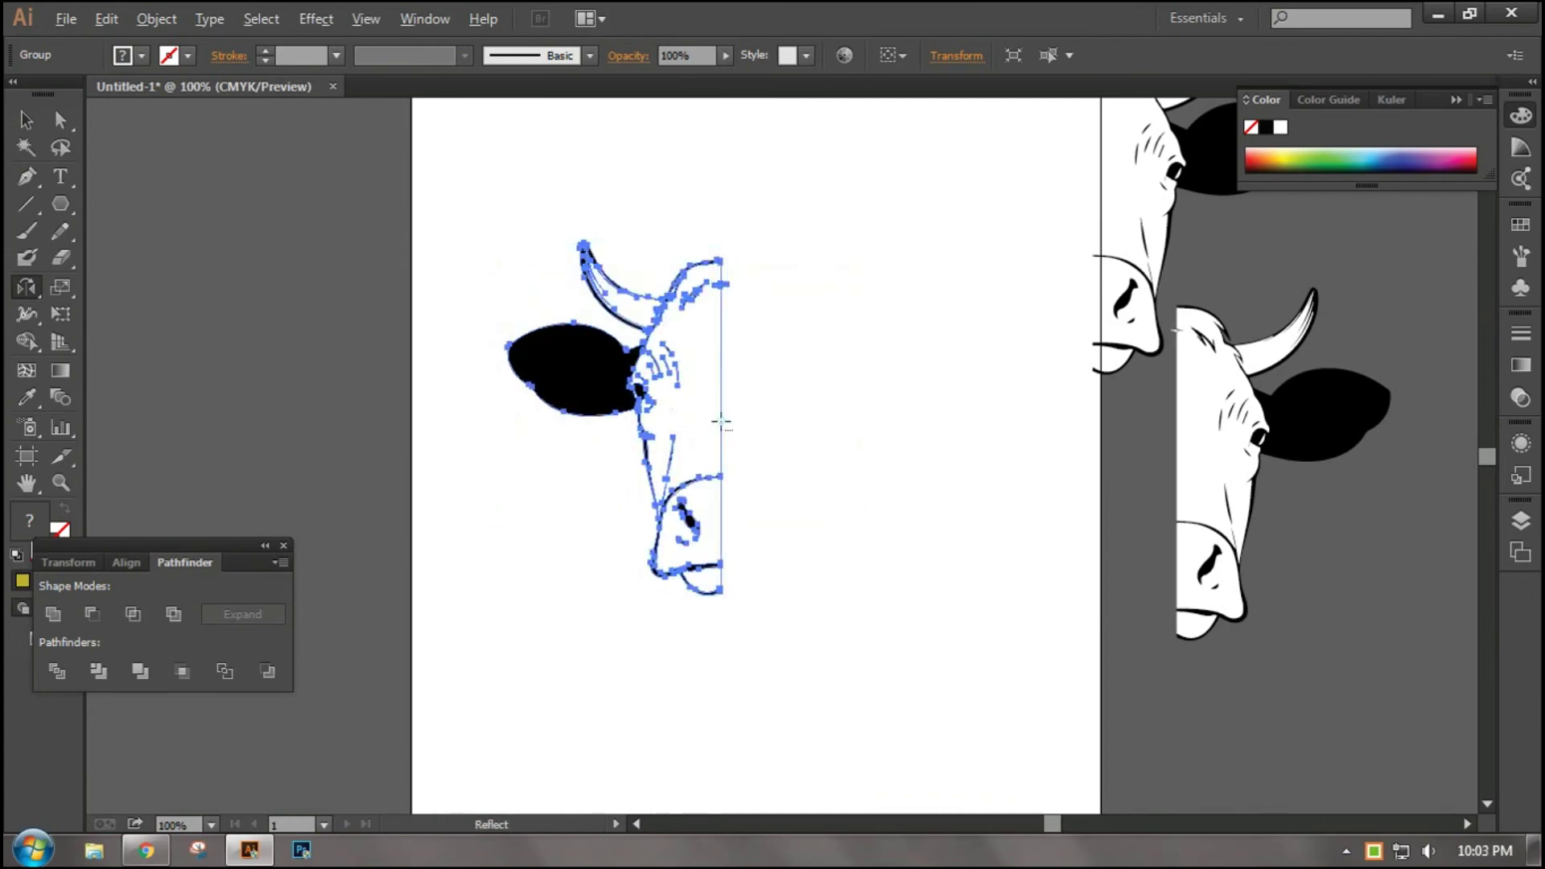
- Reopen Reflect settings on the centre edge, choose Vertical axis, and make a copy
alt+click(721, 420)
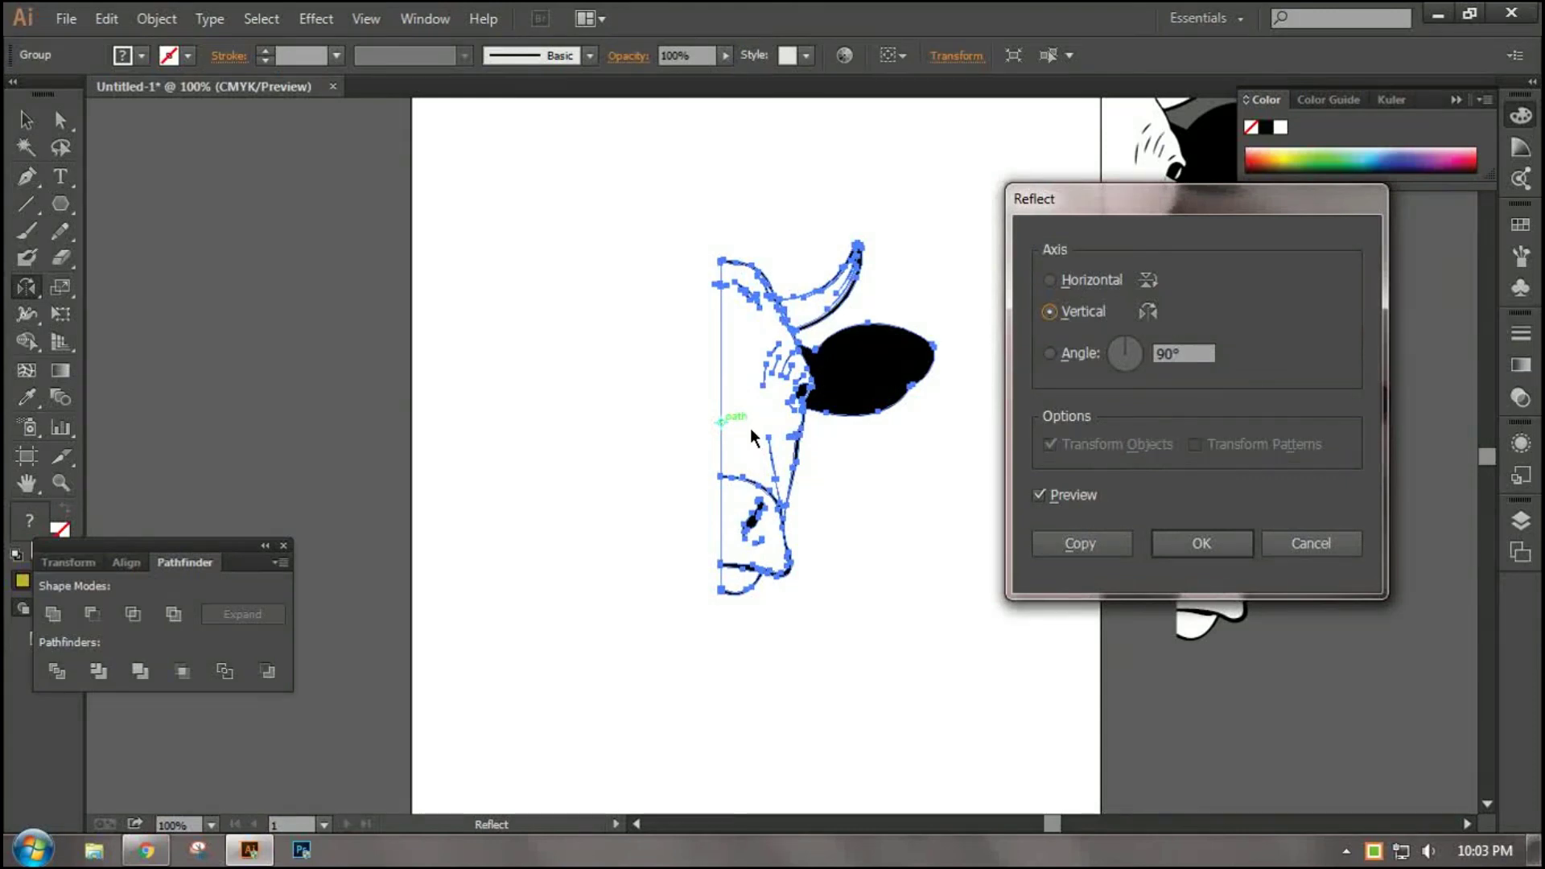
click(1299, 547)
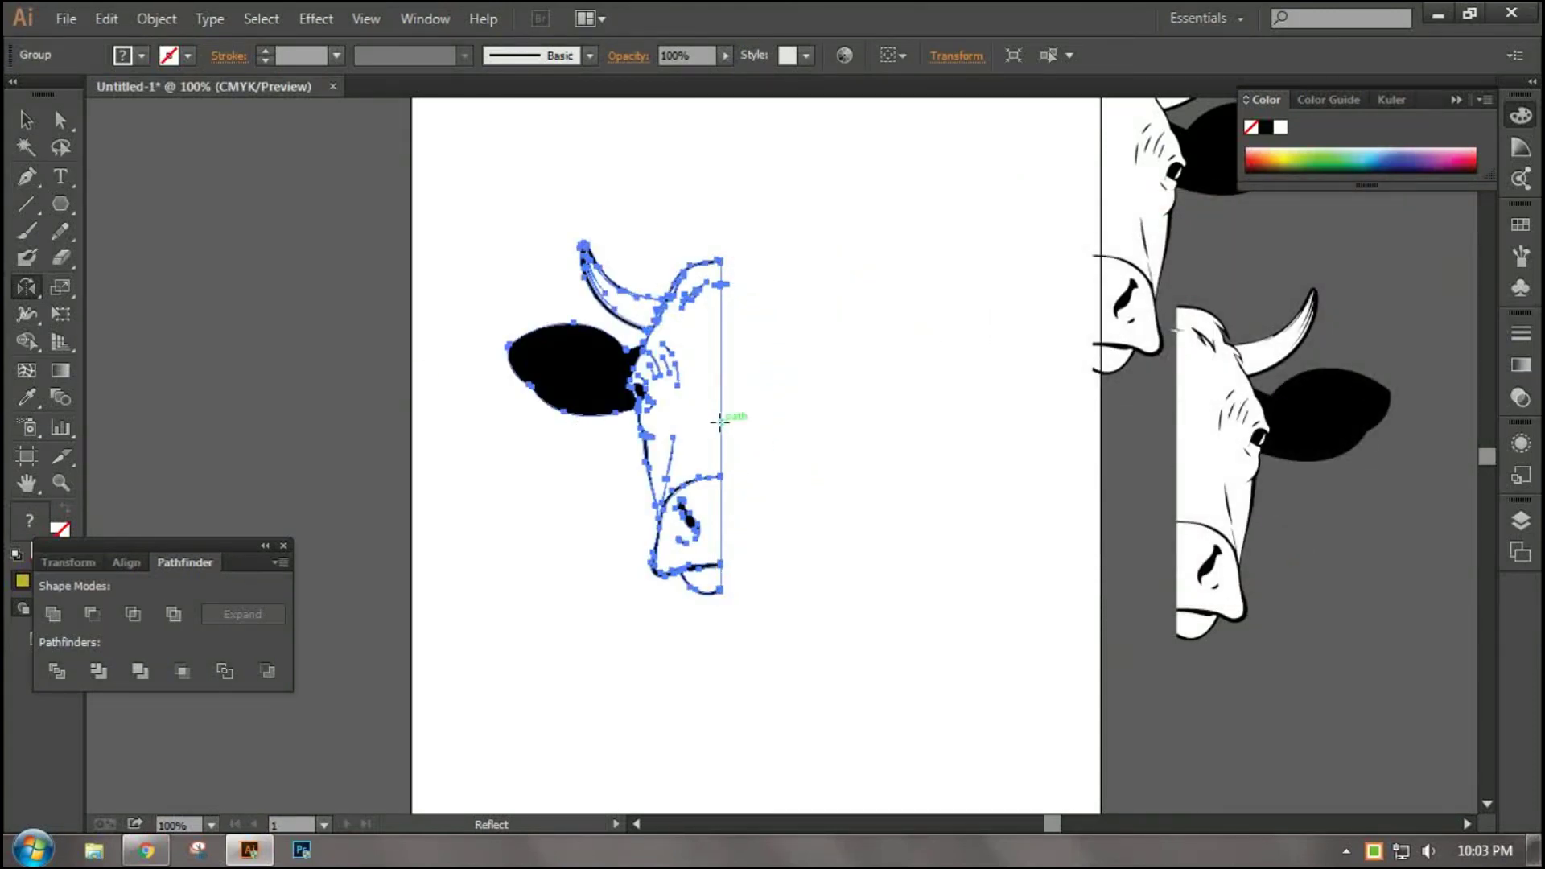
alt+click(719, 419)
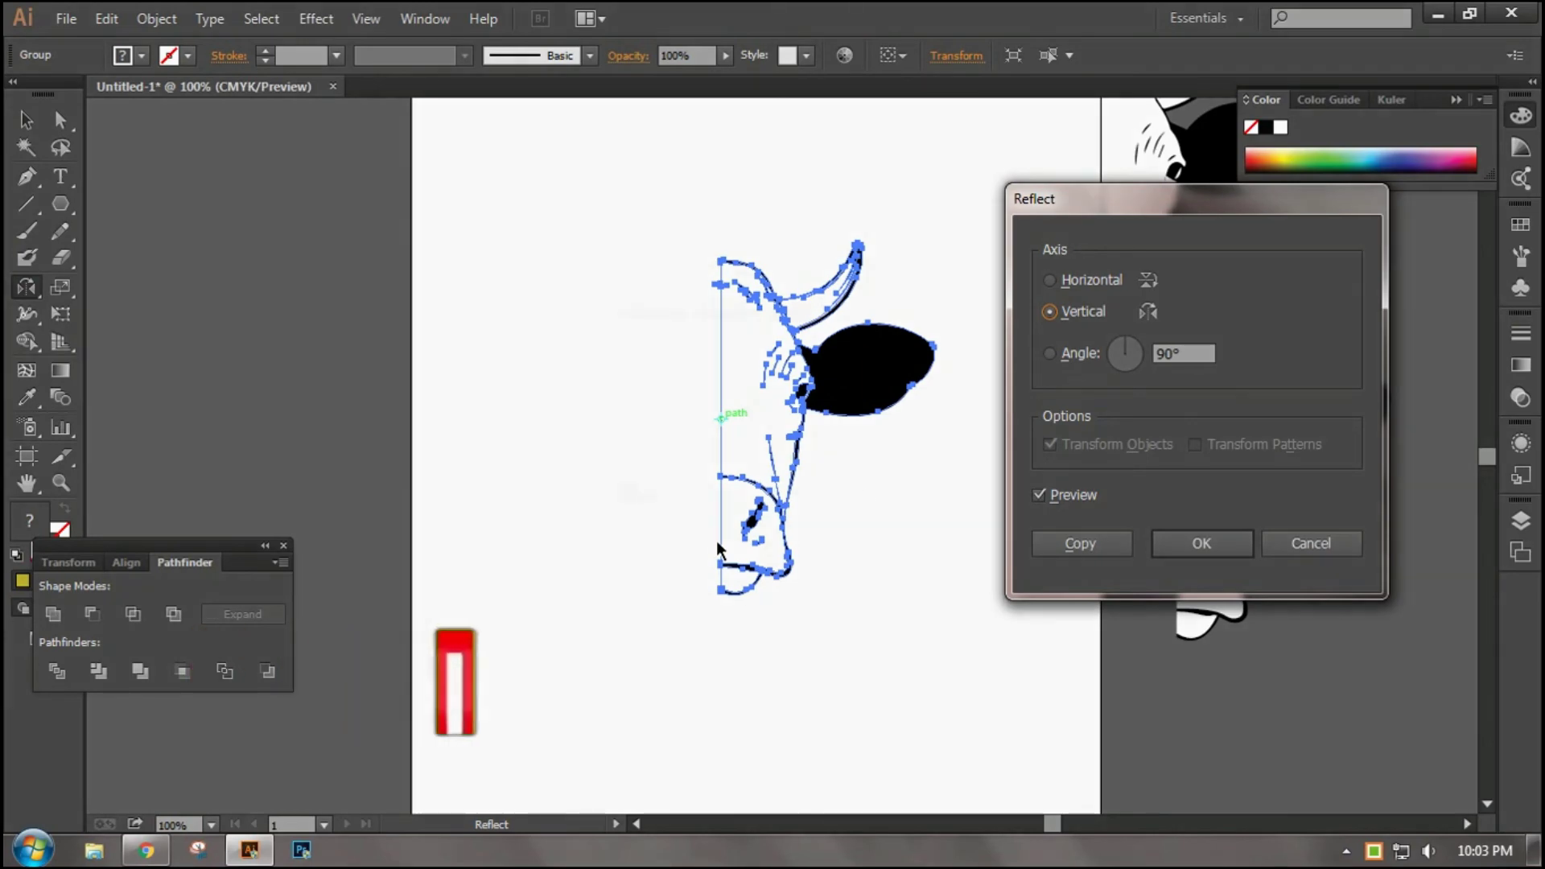
click(1050, 280)
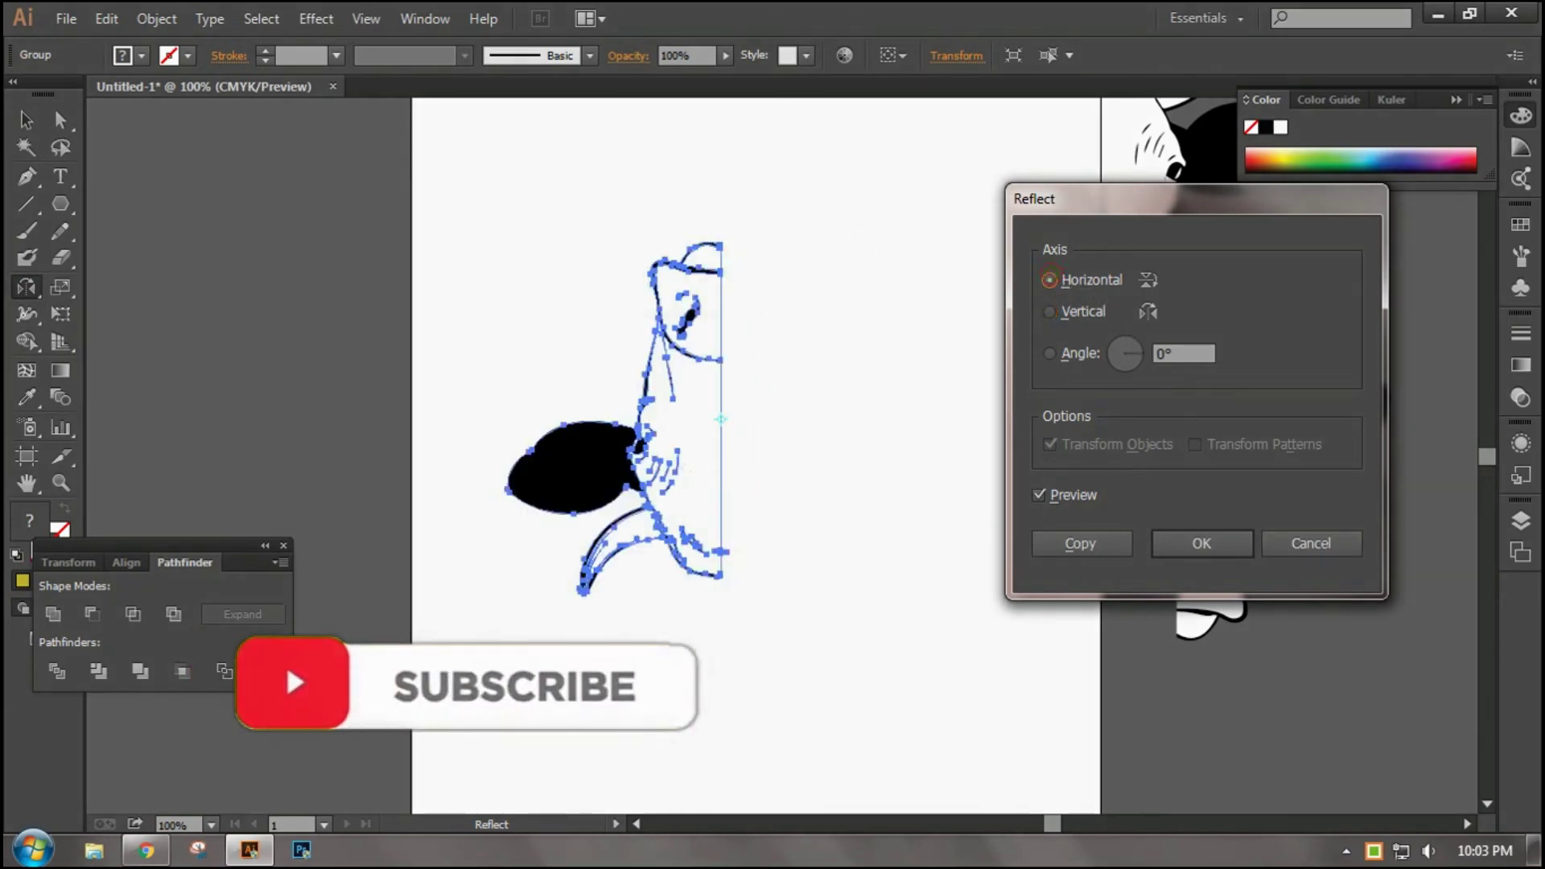
click(1050, 313)
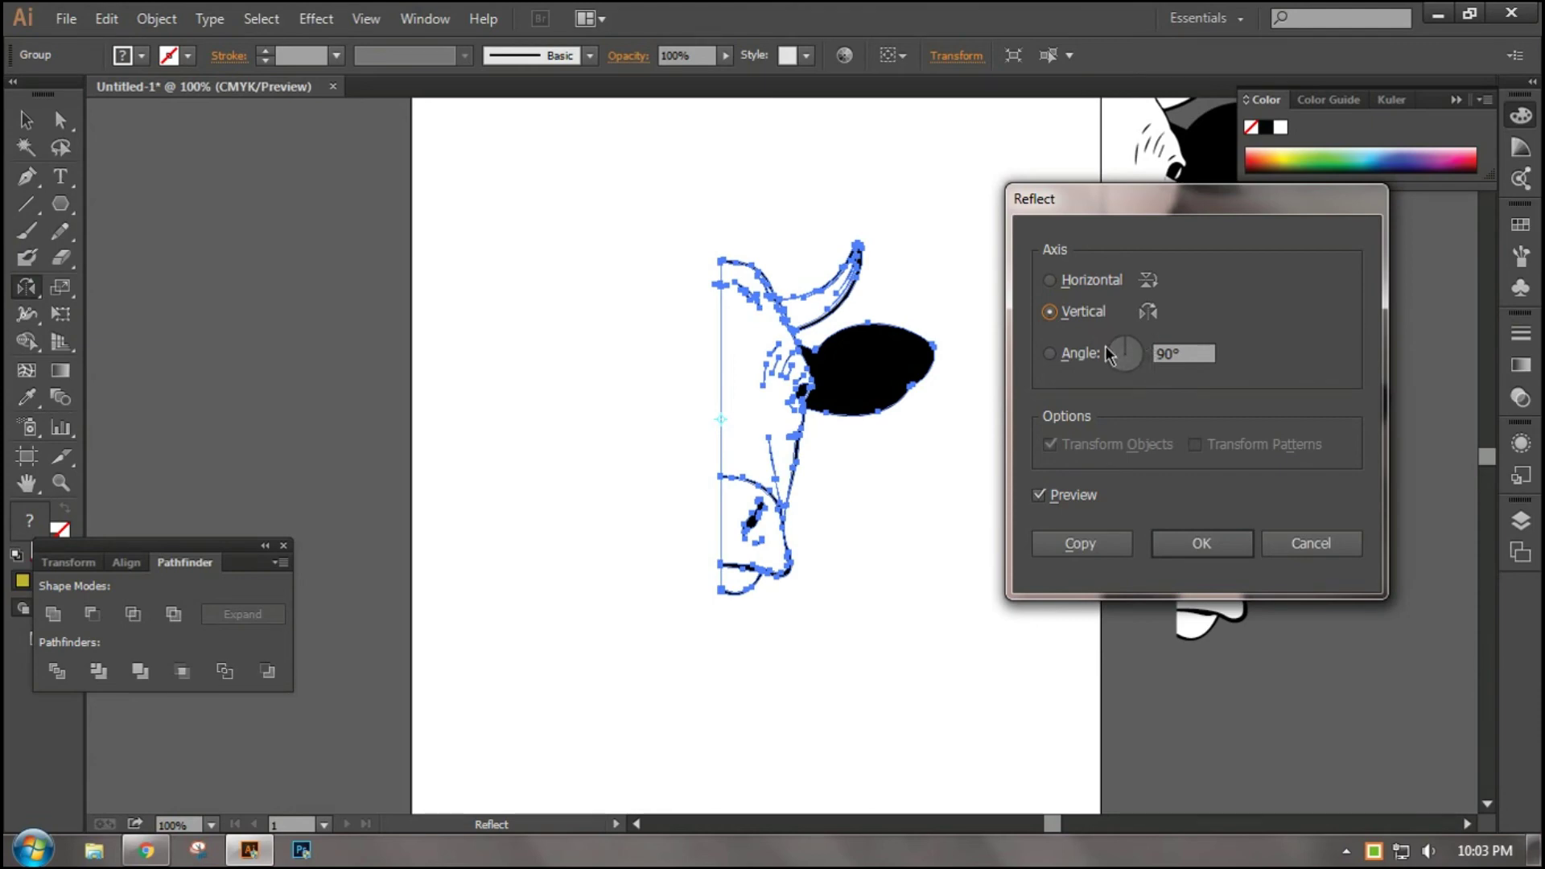
click(1078, 543)
click(838, 674)
drag(837, 674, 885, 699)
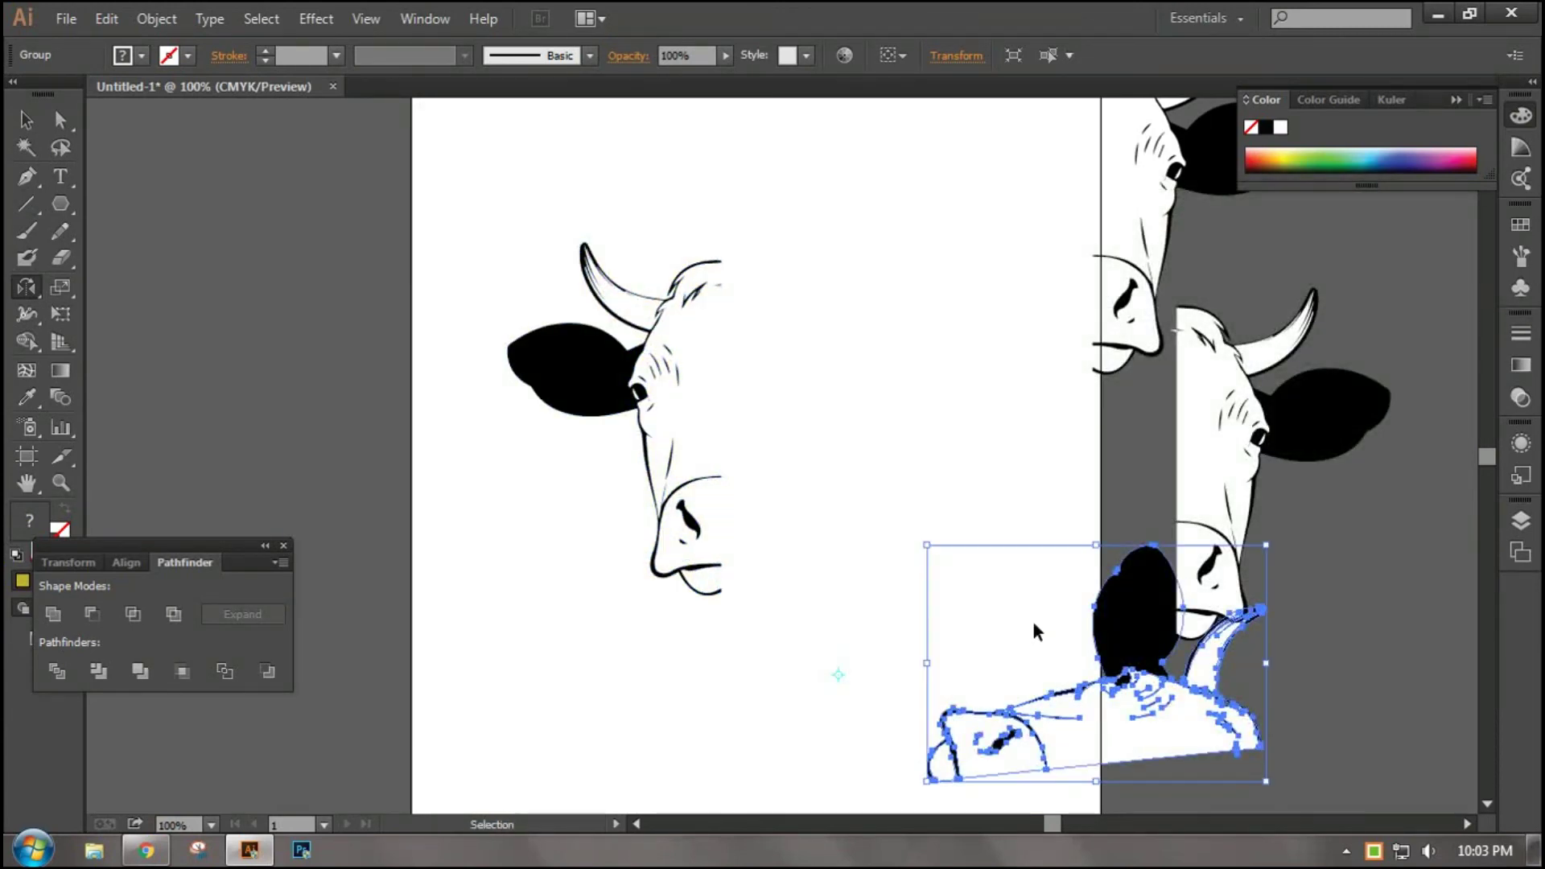
click(1002, 662)
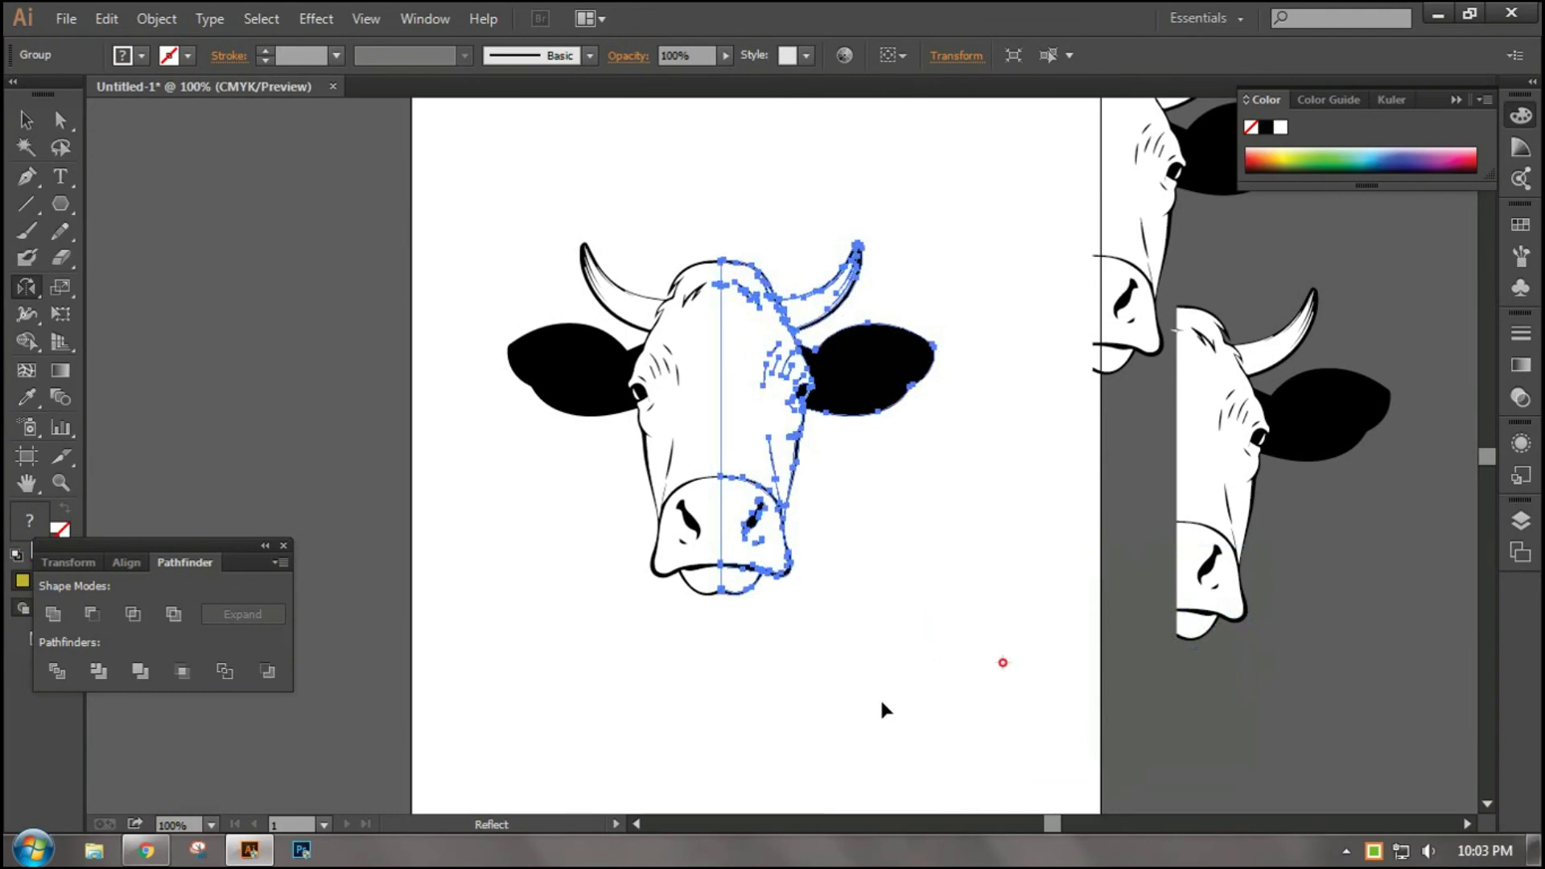
- Nudge the completed cow head up-left, then marquee the leftover cow images beside the artboard
click(26, 119)
click(427, 225)
drag(420, 152, 891, 777)
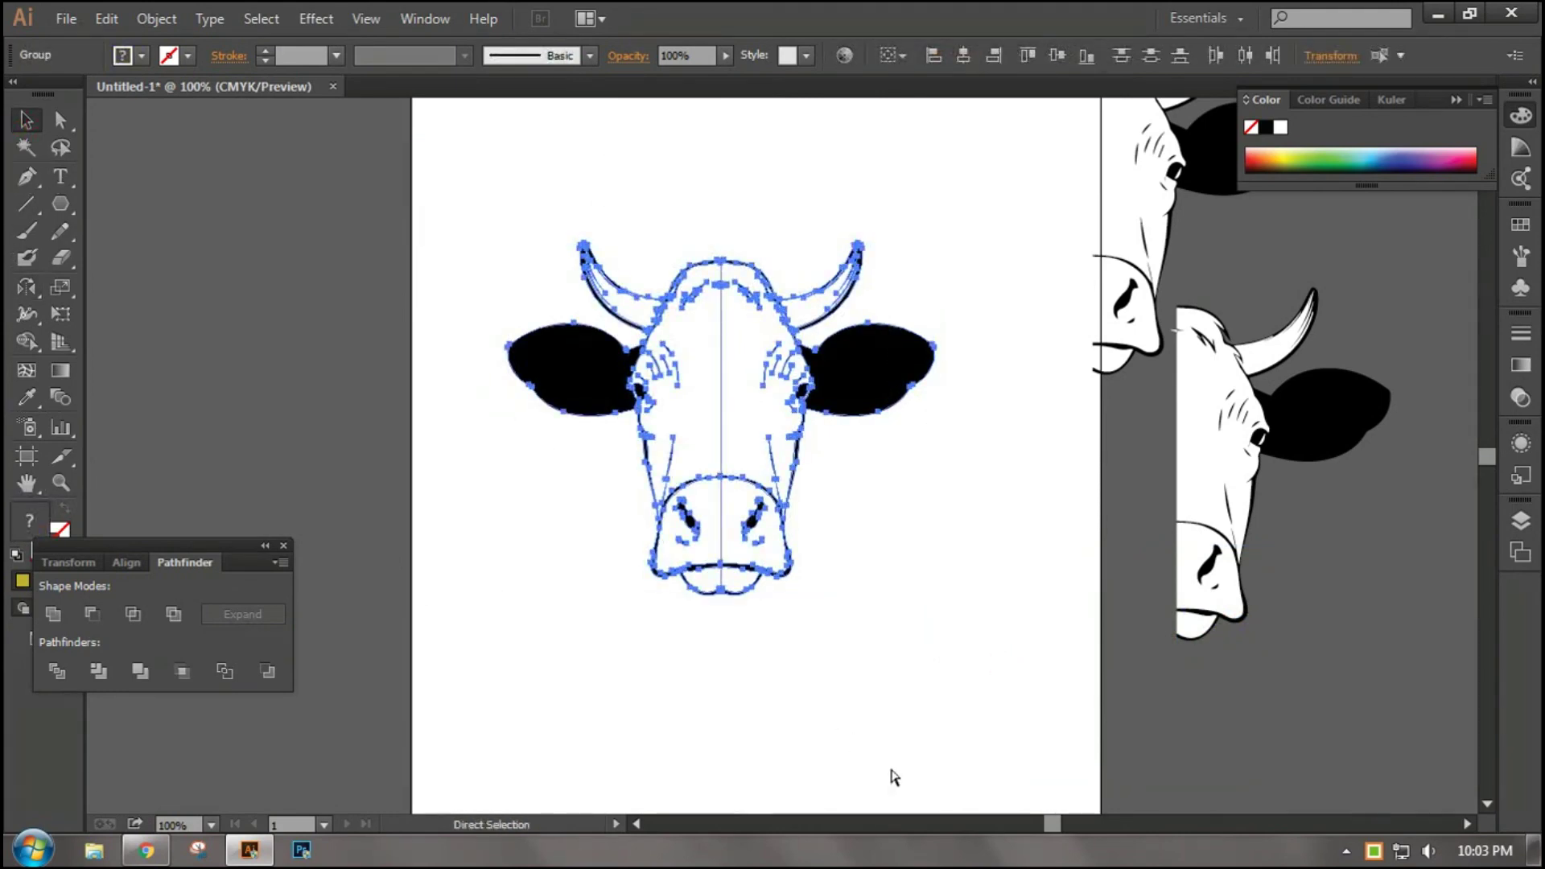
click(911, 761)
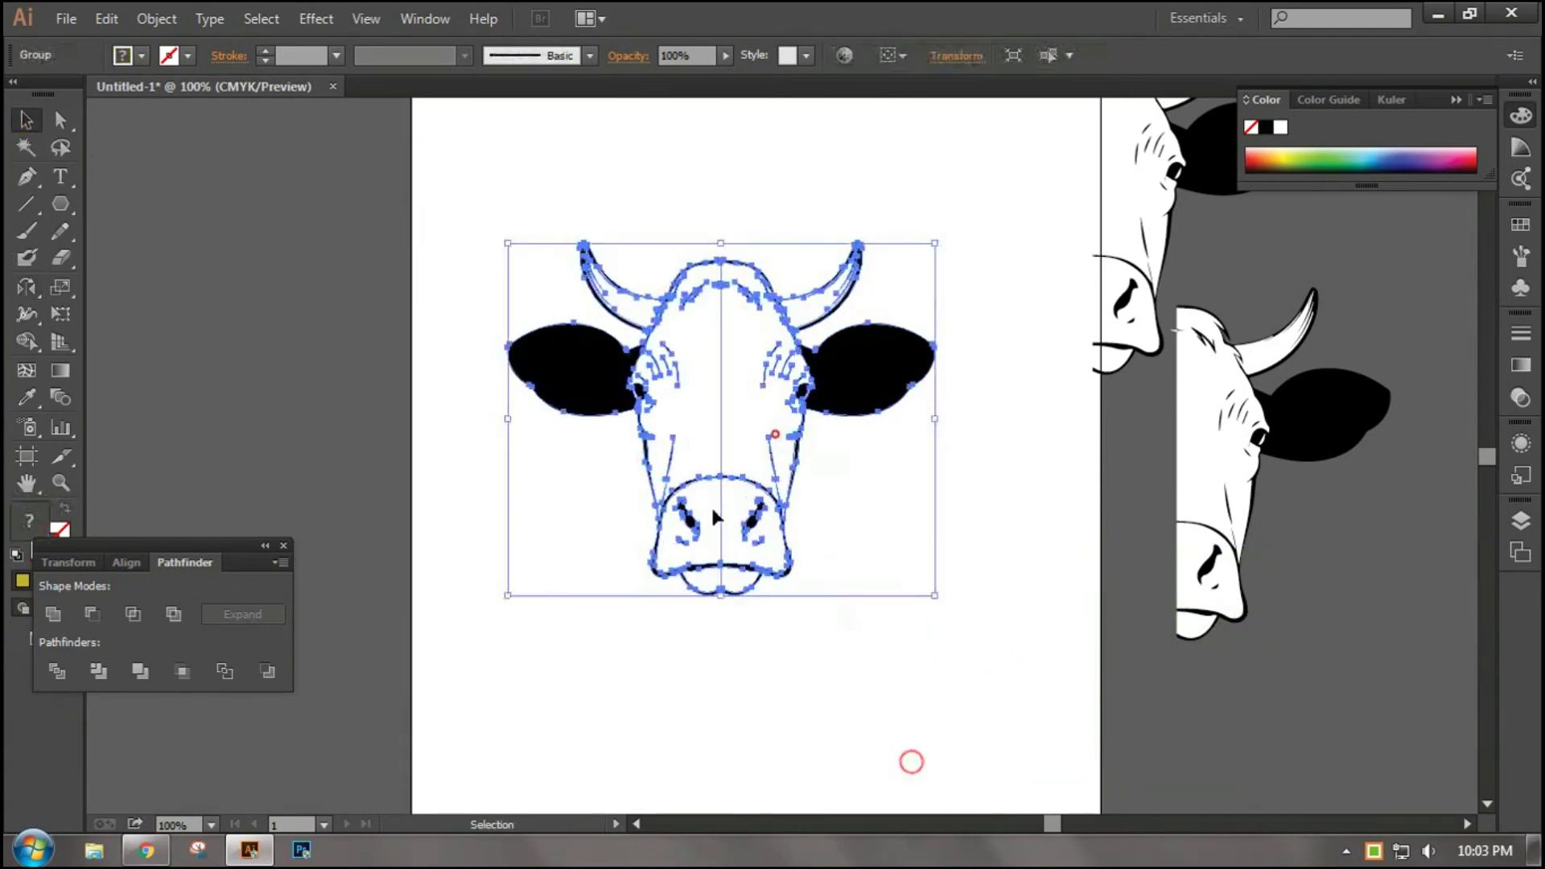
drag(775, 438, 760, 387)
click(700, 630)
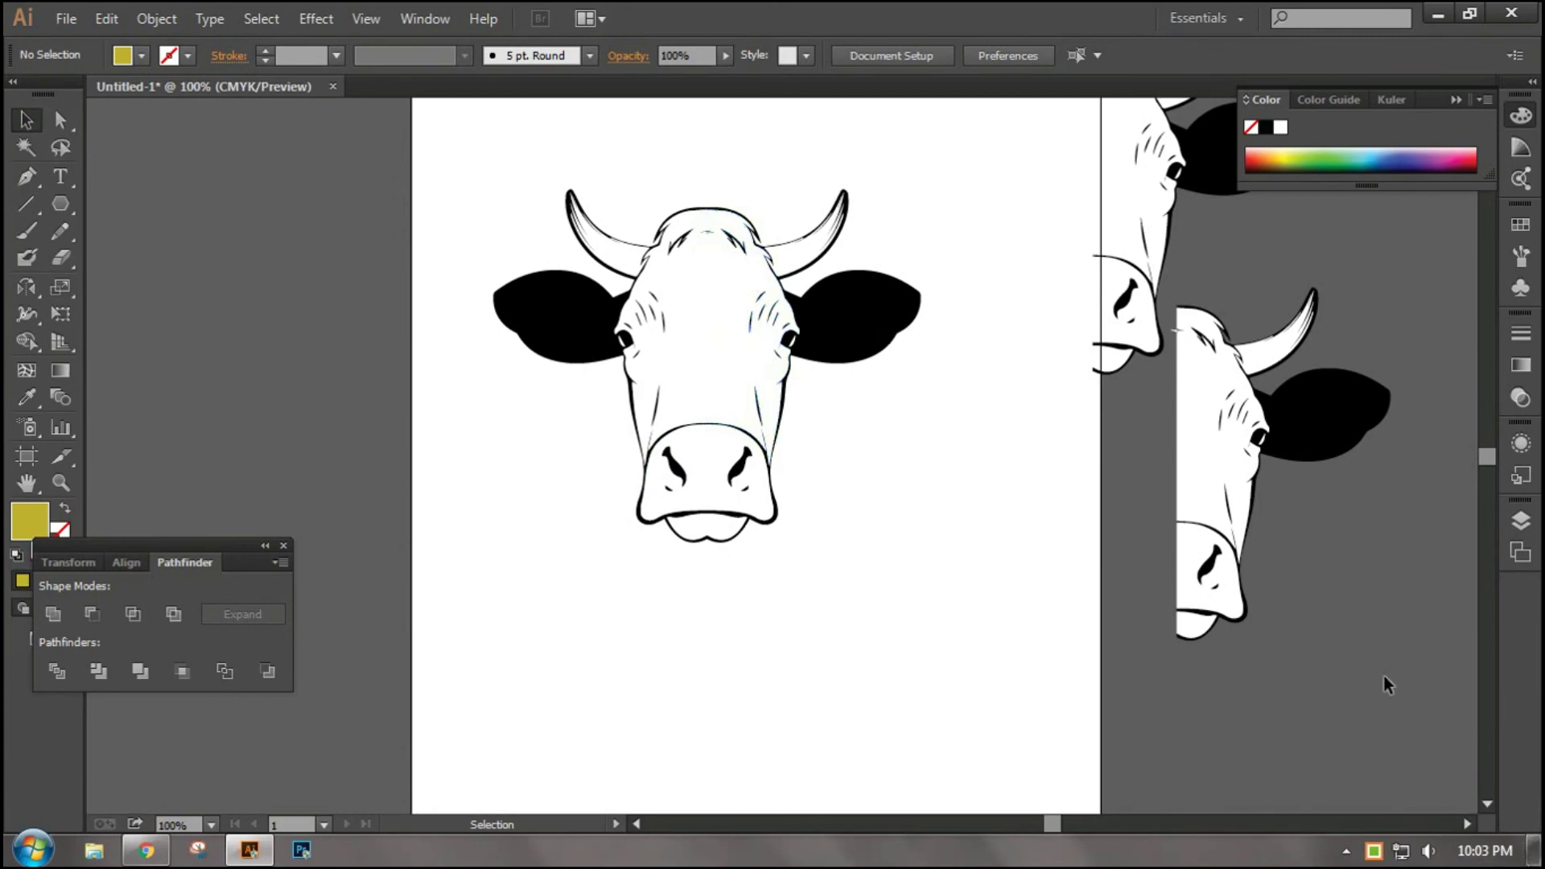
drag(1384, 676, 1068, 153)
key(Delete)
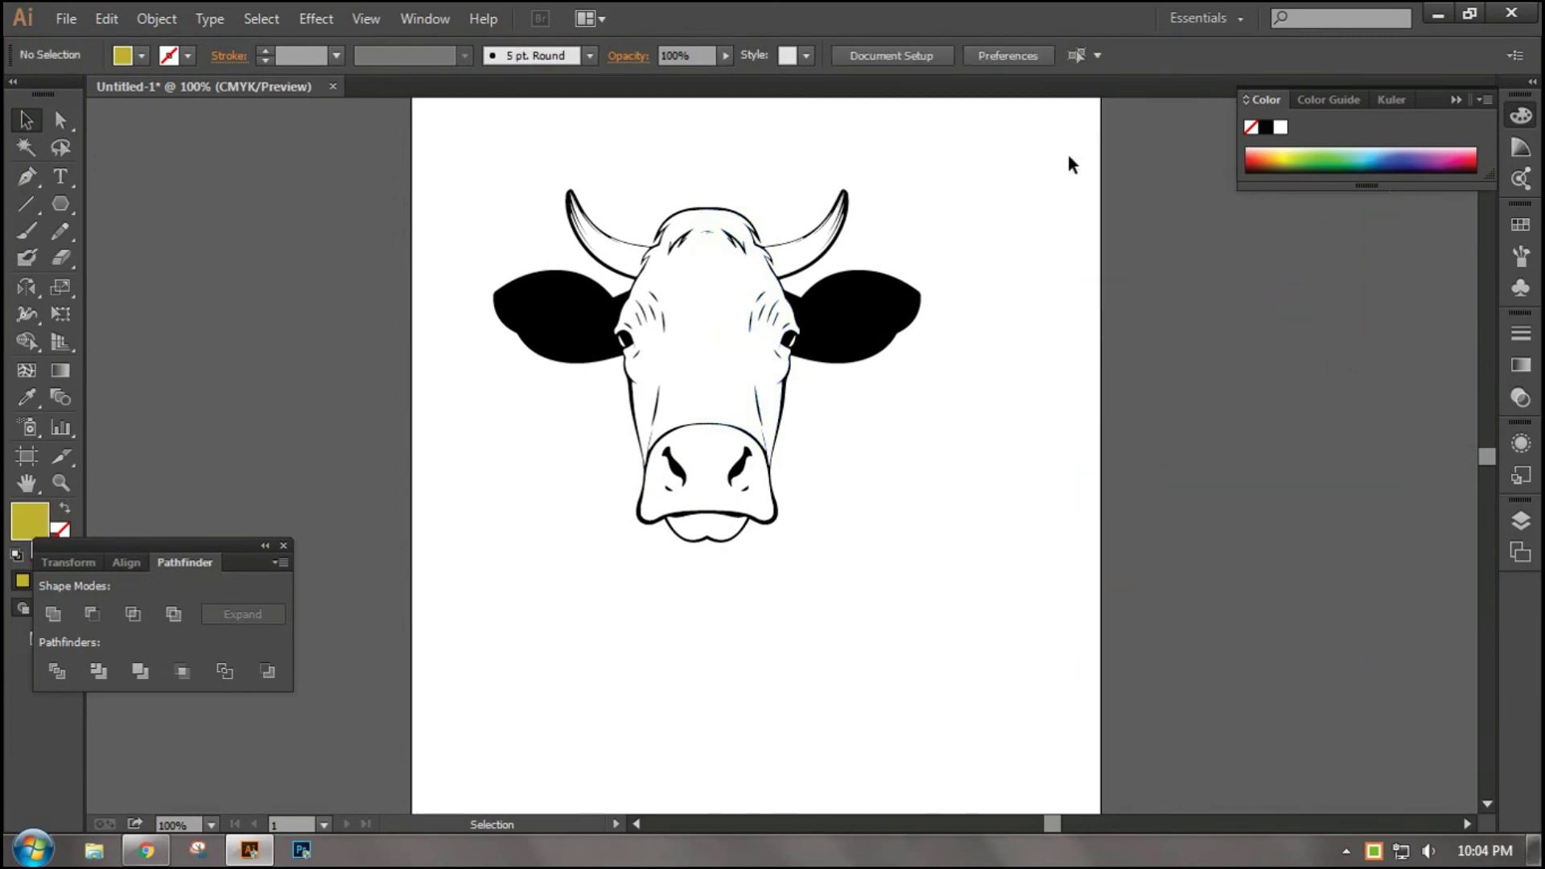
click(39, 289)
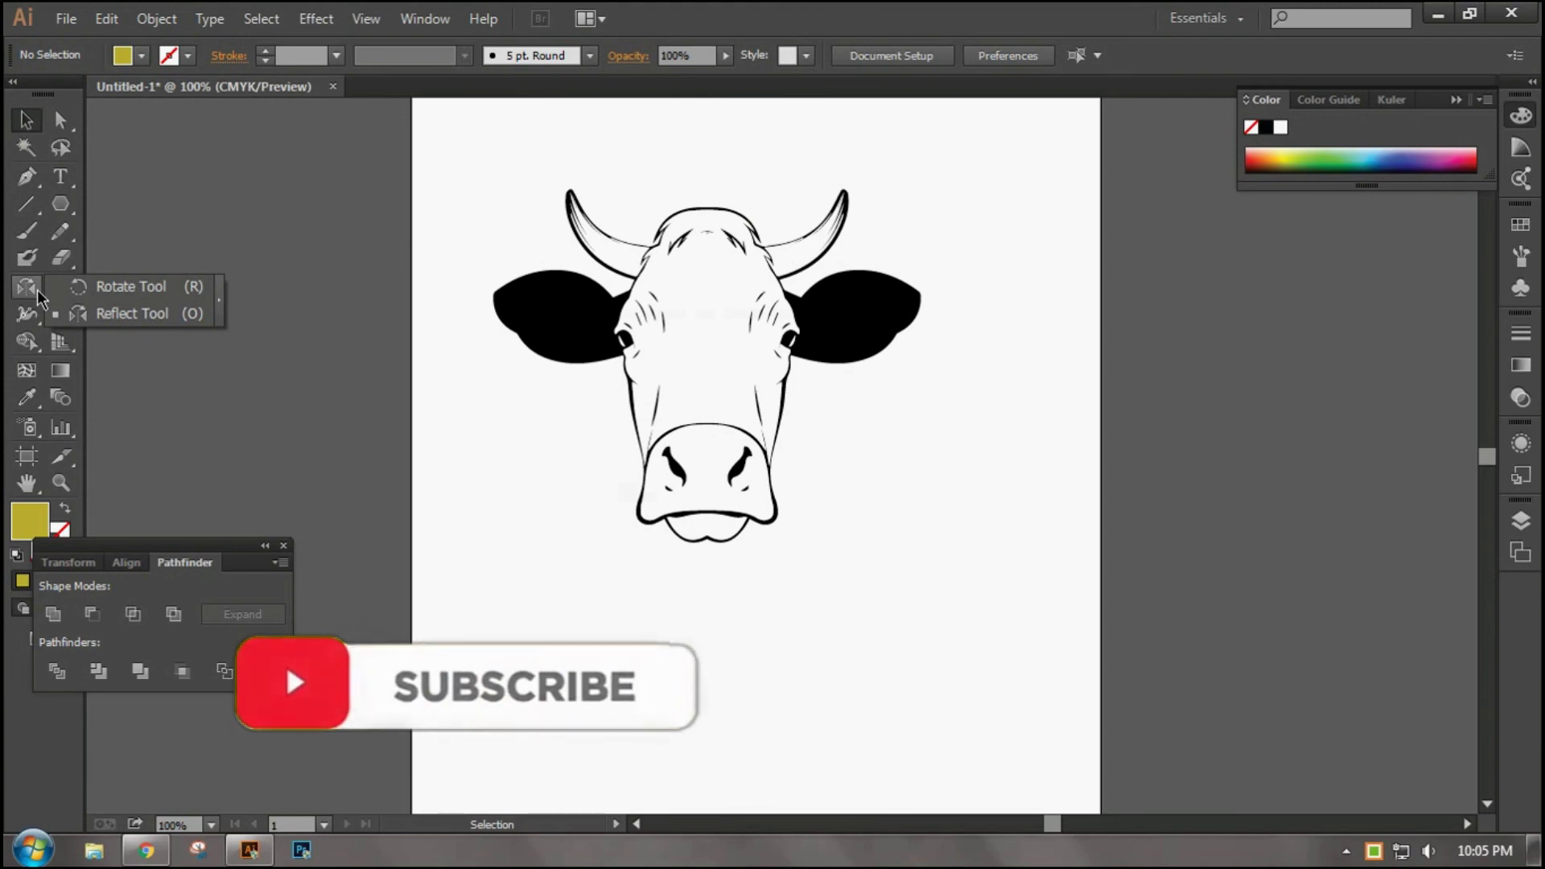
click(177, 238)
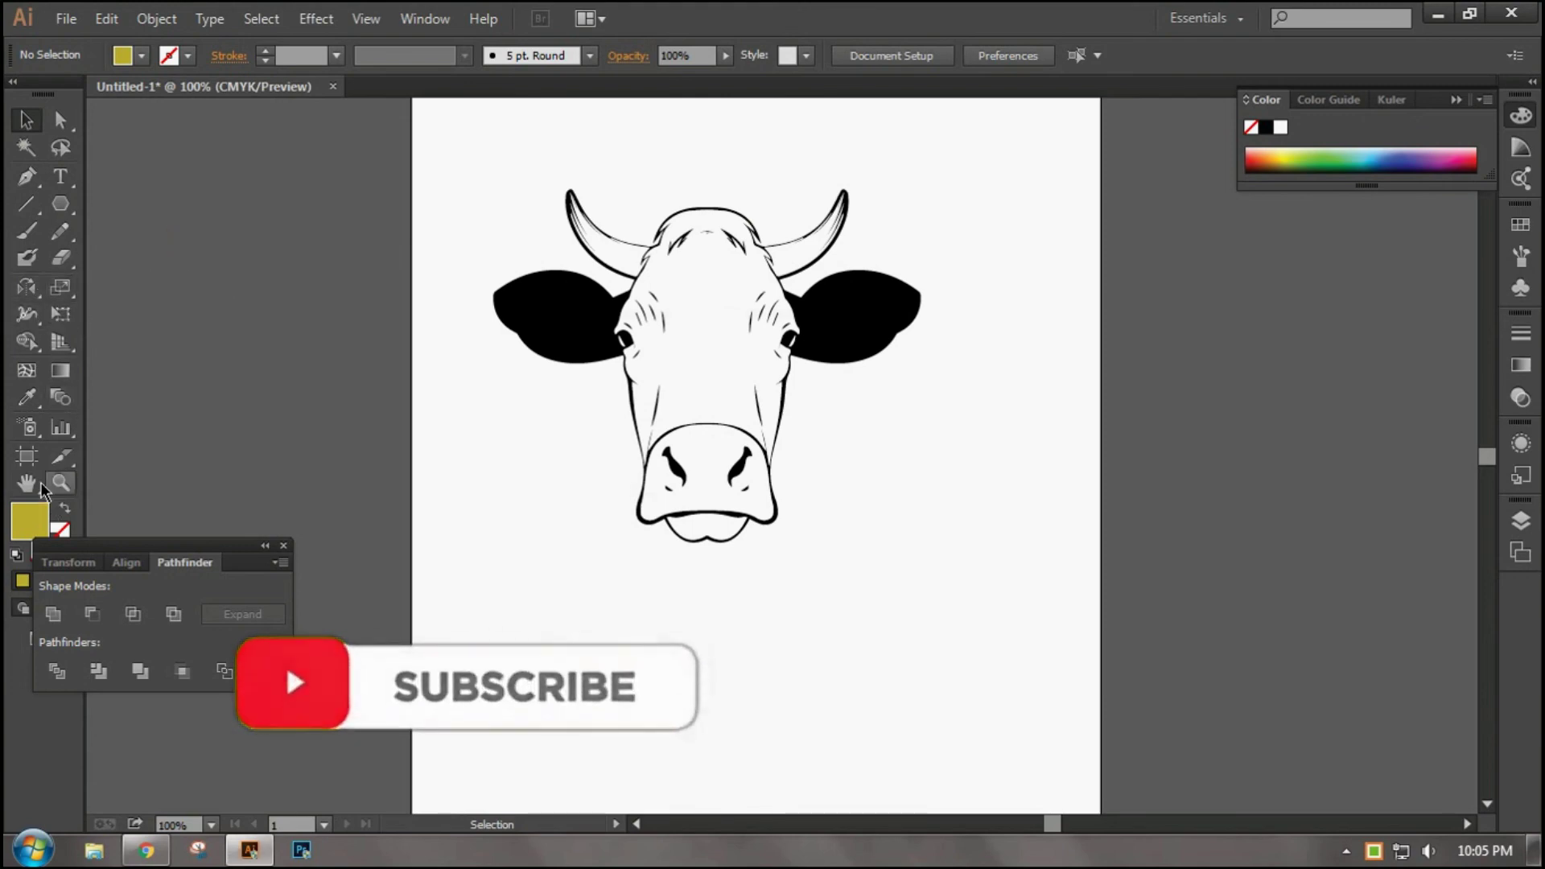
click(20, 291)
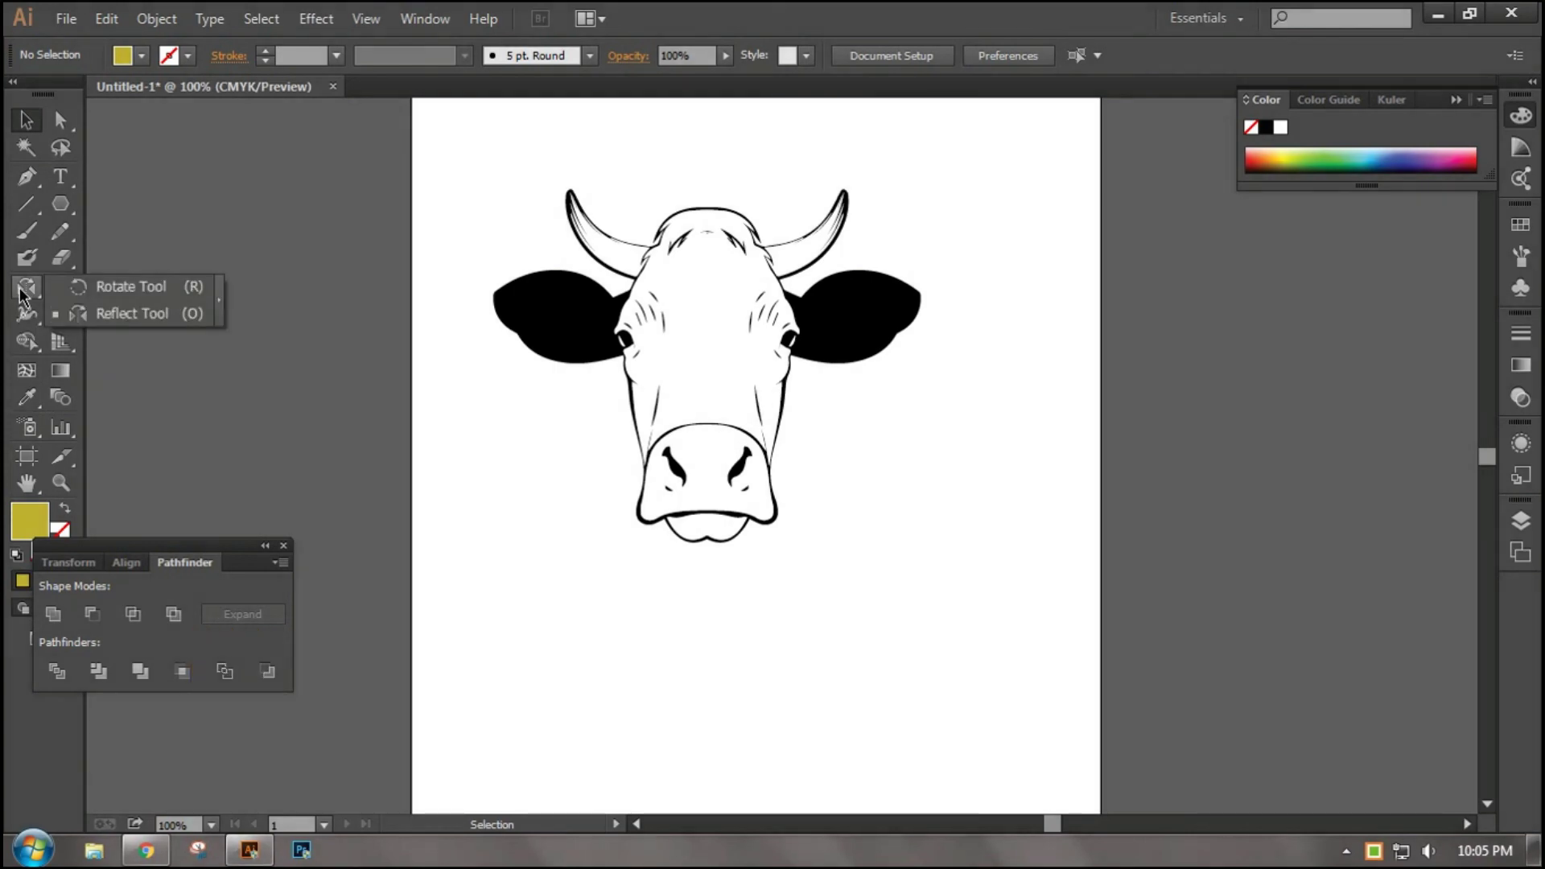
click(1044, 422)
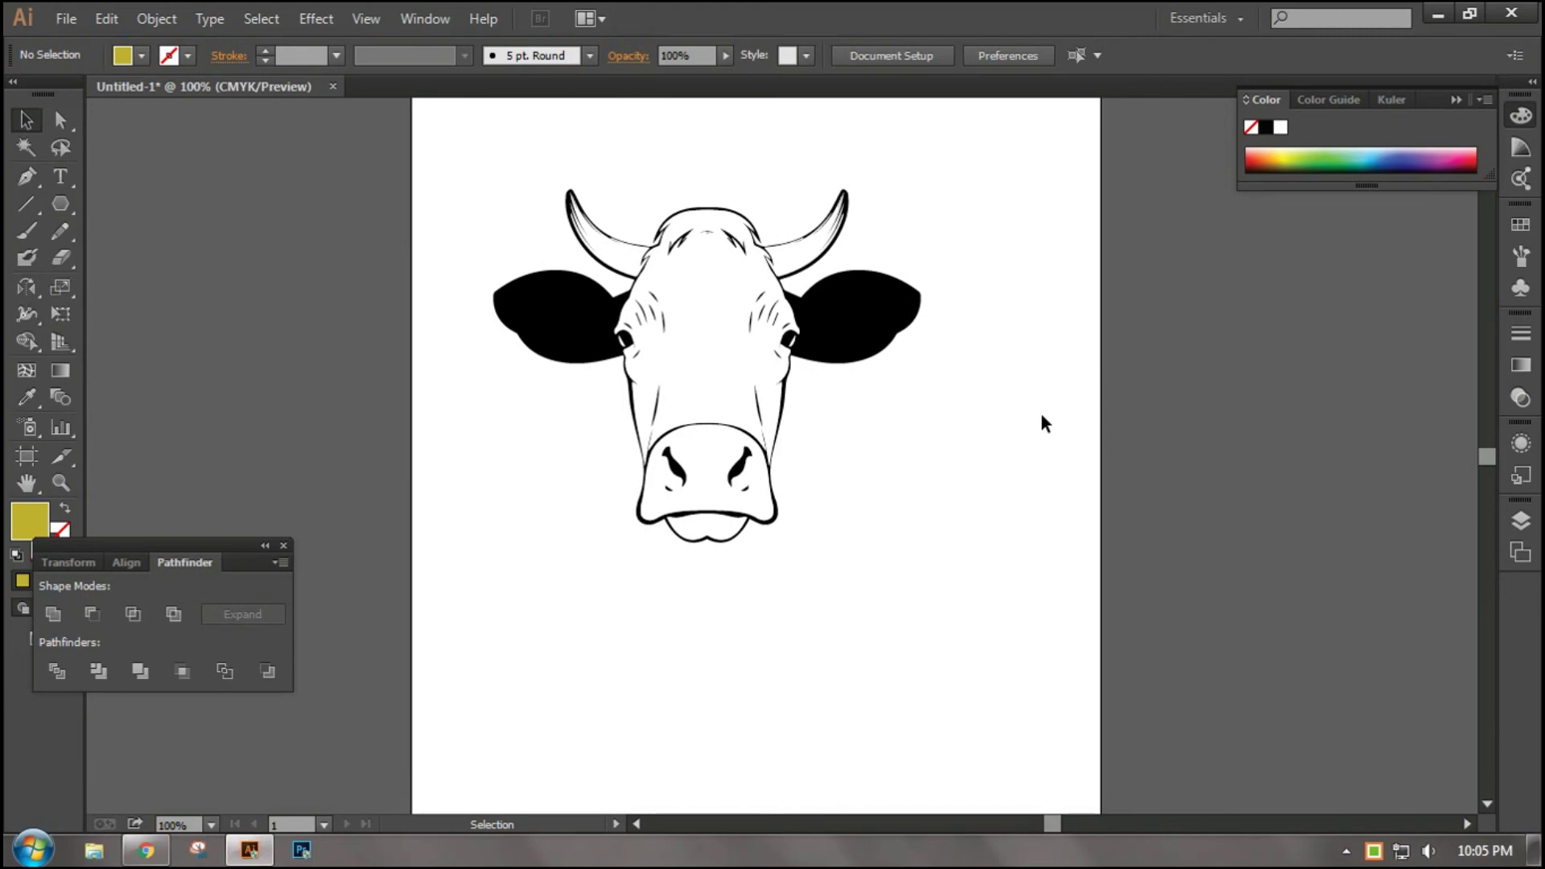